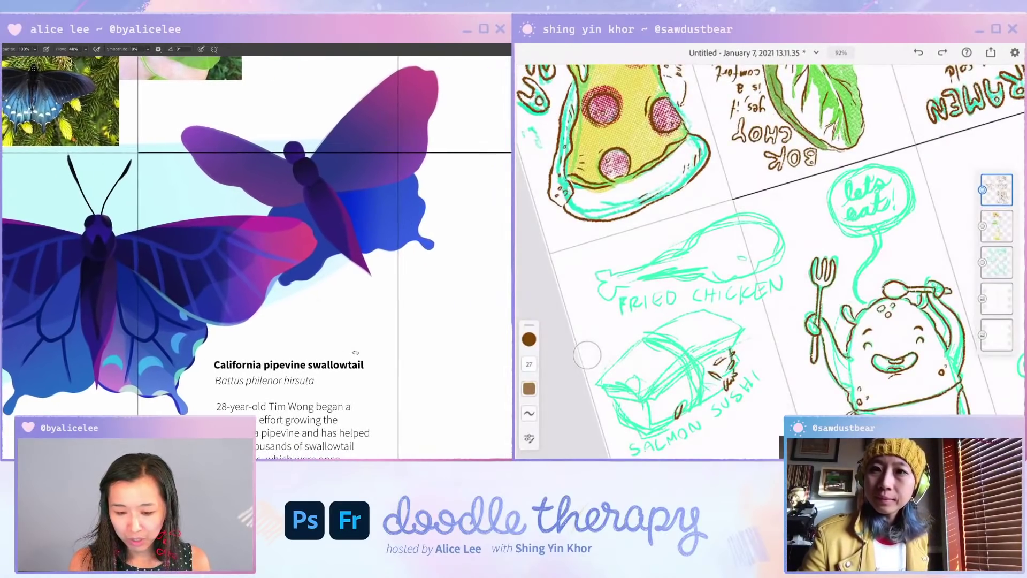
pyautogui.moveTo(314, 360); pyautogui.dragTo(362, 365)
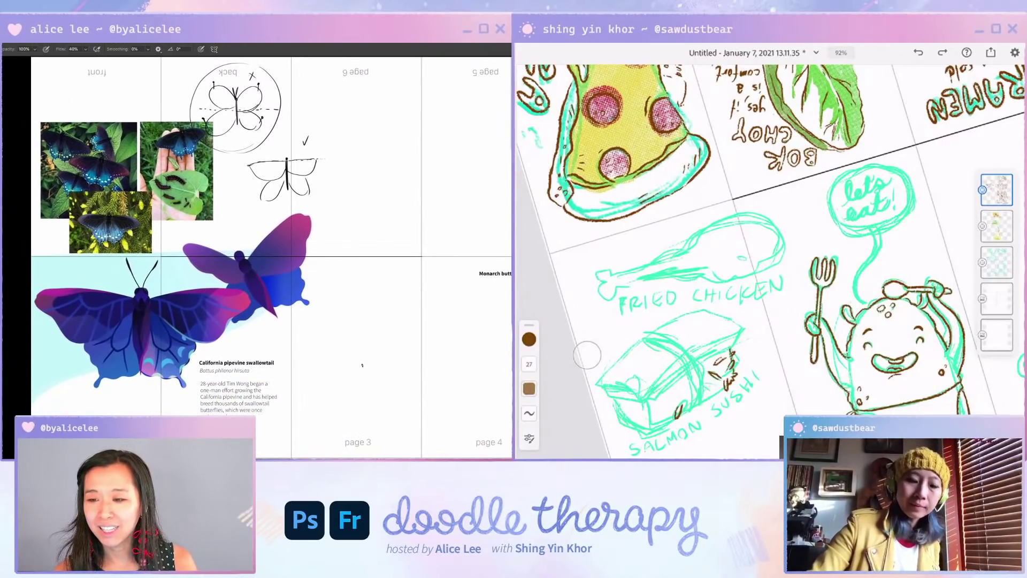
pyautogui.moveTo(363, 365); pyautogui.dragTo(332, 274)
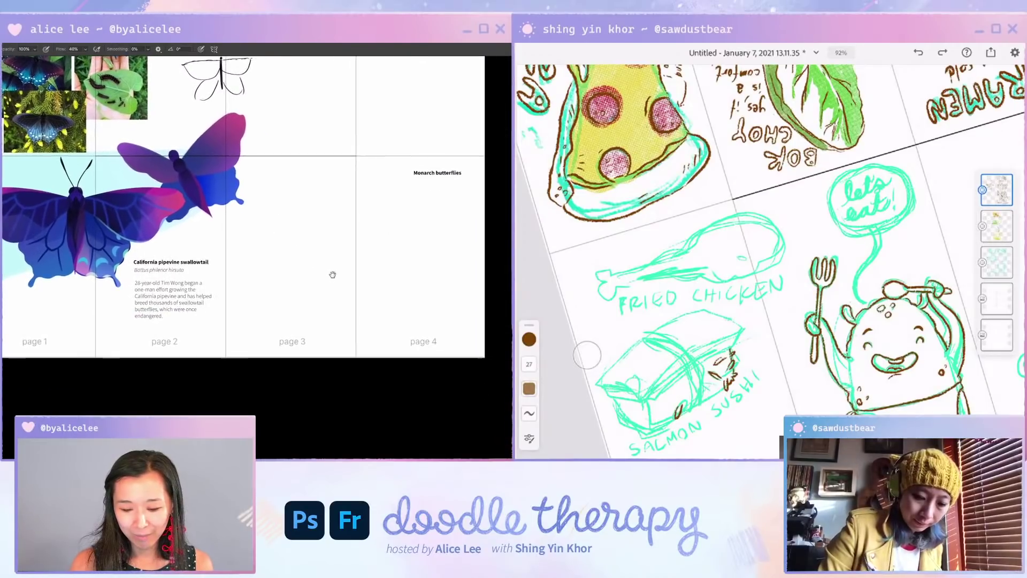
pyautogui.hscroll(-4, 166, 329)
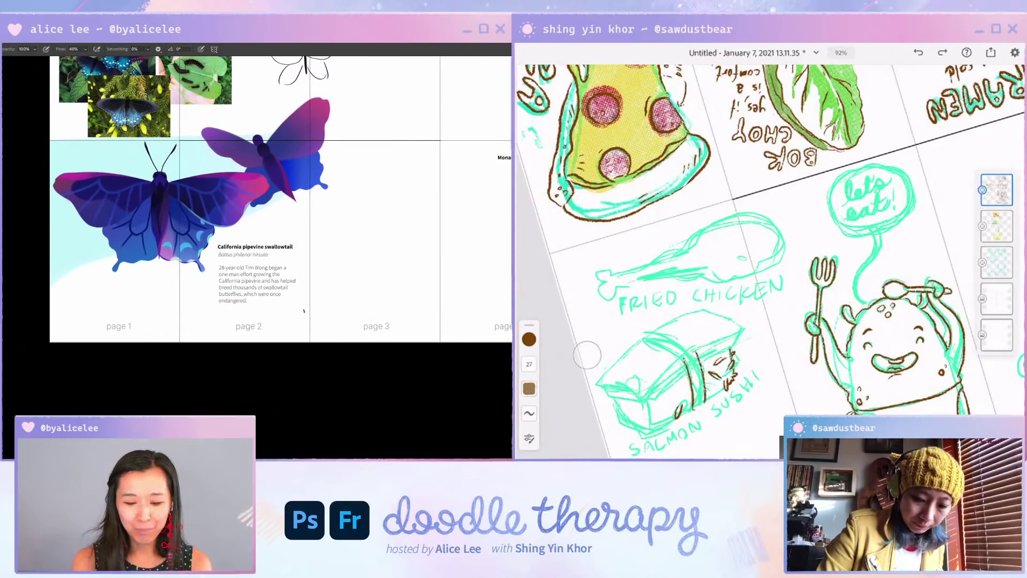
pyautogui.moveTo(401, 294); pyautogui.dragTo(364, 376)
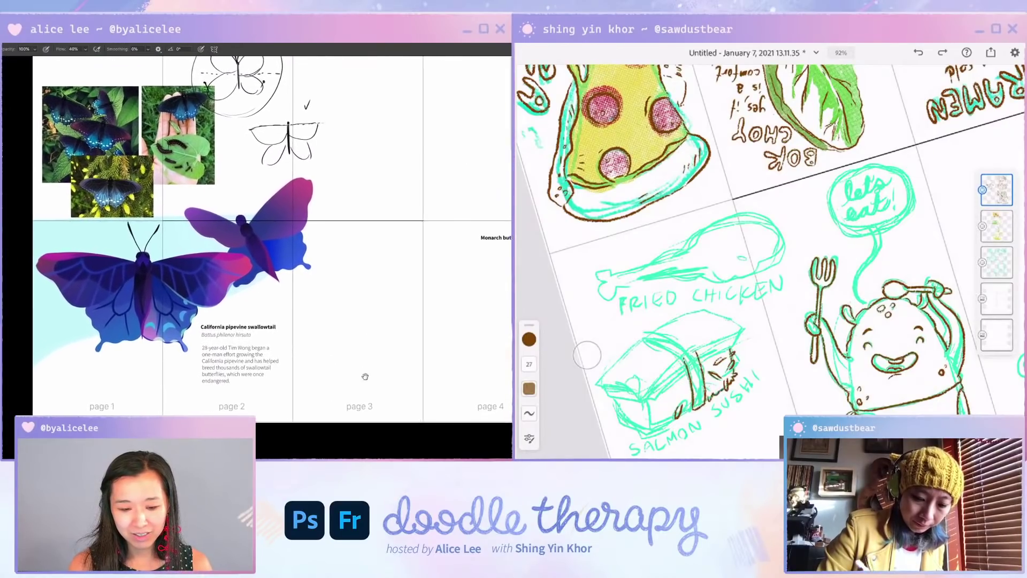
pyautogui.moveTo(410, 275)
pyautogui.mouseDown()
pyautogui.moveTo(397, 320)
pyautogui.moveTo(396, 230)
pyautogui.mouseUp()
pyautogui.press('super+plus')
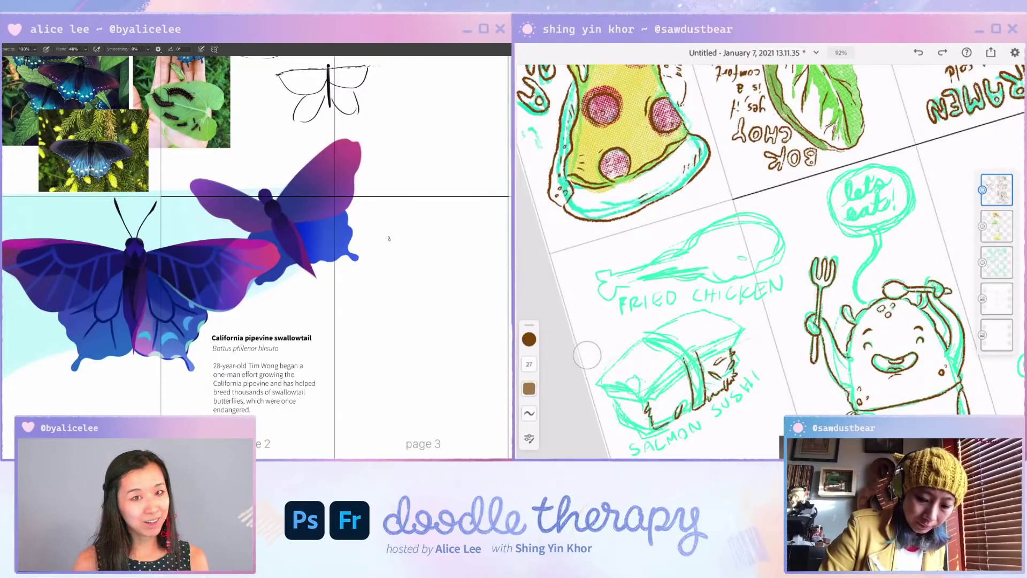
# Step: Ink brown rice grains and the rough lower rice edge over the salmon sushi sketch
pyautogui.moveTo(668, 398)
pyautogui.mouseDown()
pyautogui.moveTo(664, 412)
pyautogui.moveTo(684, 389)
pyautogui.moveTo(658, 422)
pyautogui.moveTo(609, 410)
pyautogui.moveTo(641, 429)
pyautogui.moveTo(635, 419)
pyautogui.moveTo(662, 410)
pyautogui.mouseUp()
pyautogui.moveTo(655, 404); pyautogui.dragTo(664, 410)
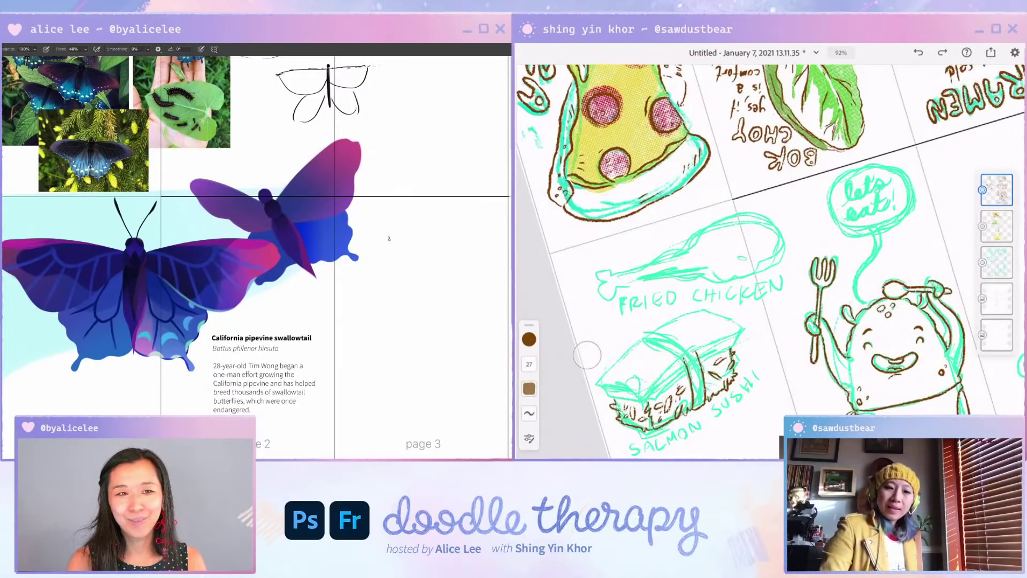
# Step: Look over the whole comfort food zine, examining the ramen, gummi worms and shrimp drawings up close
pyautogui.scroll(-3, 770, 361)
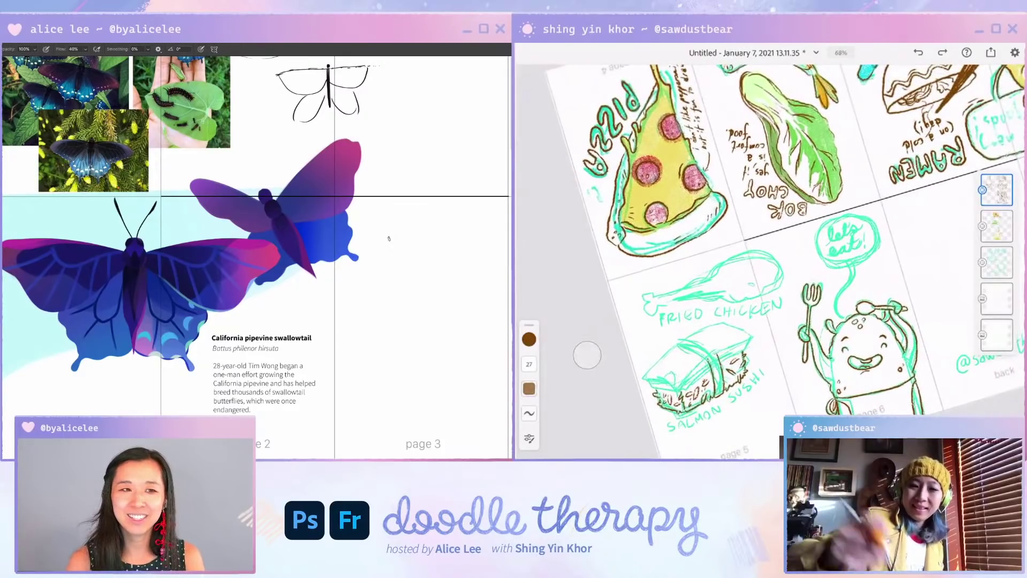
pyautogui.scroll(-3, 770, 257)
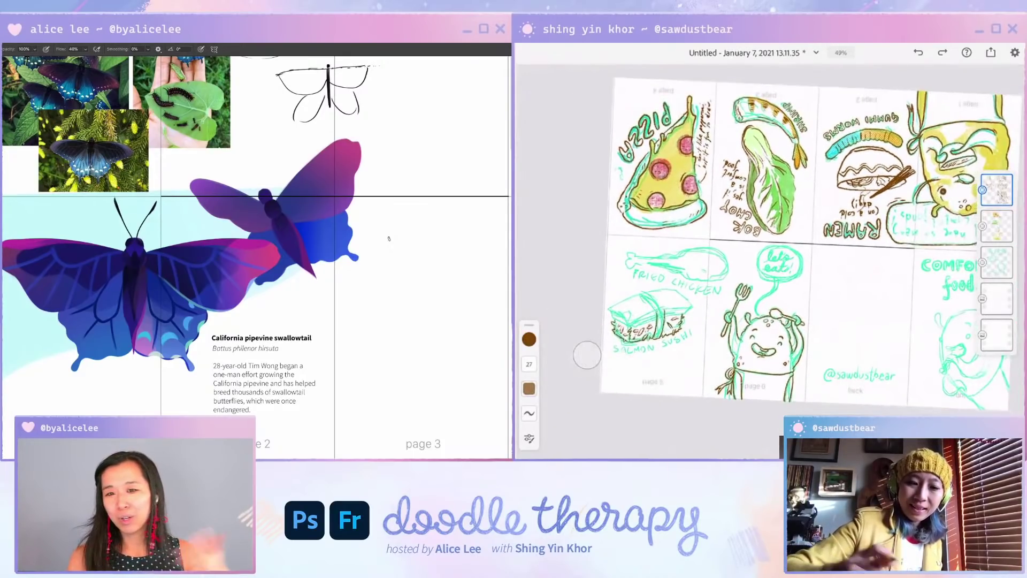
pyautogui.scroll(-2, 770, 262)
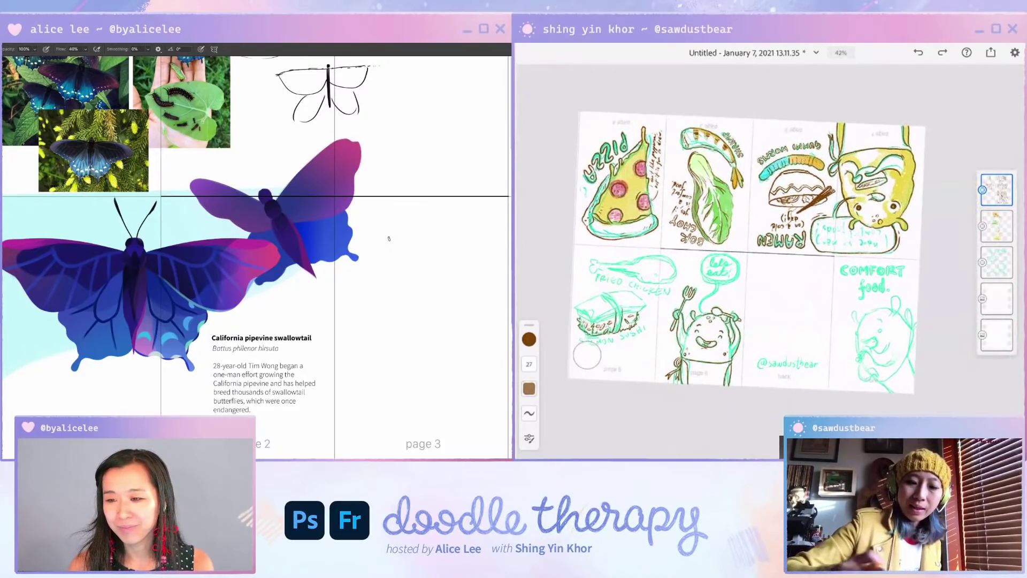
pyautogui.scroll(2, 751, 243)
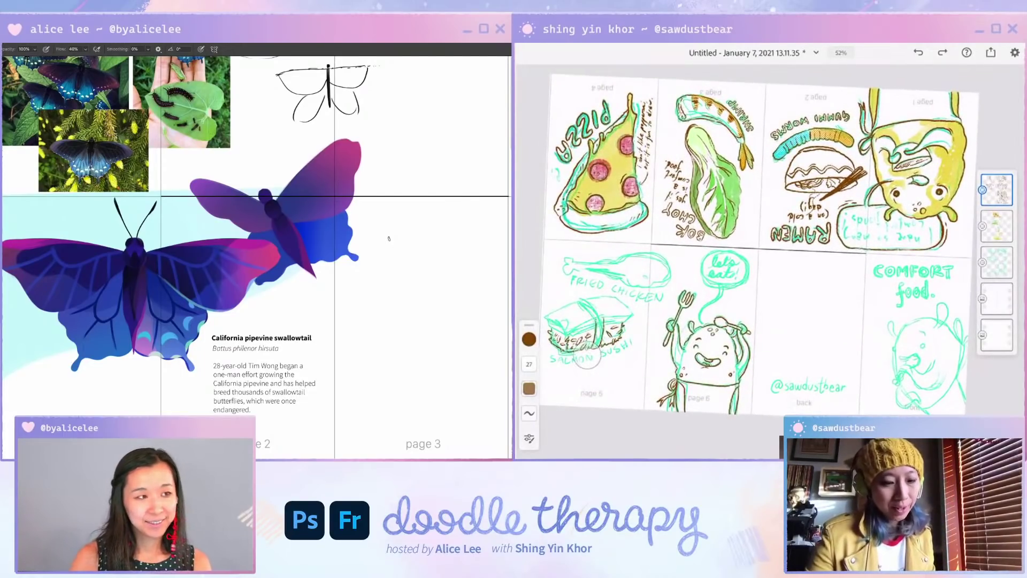
pyautogui.scroll(3, 388, 238)
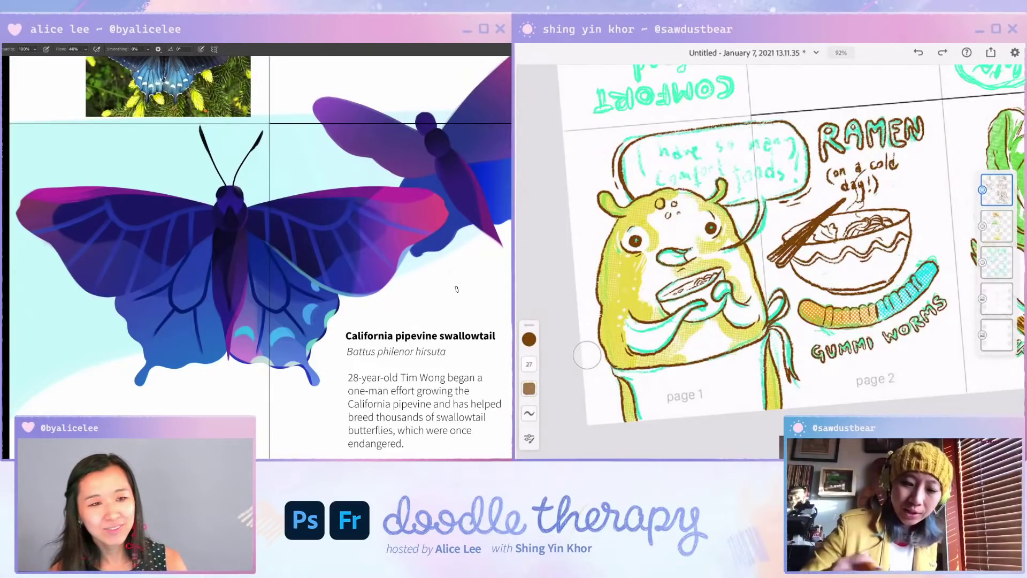
pyautogui.scroll(3, 862, 328)
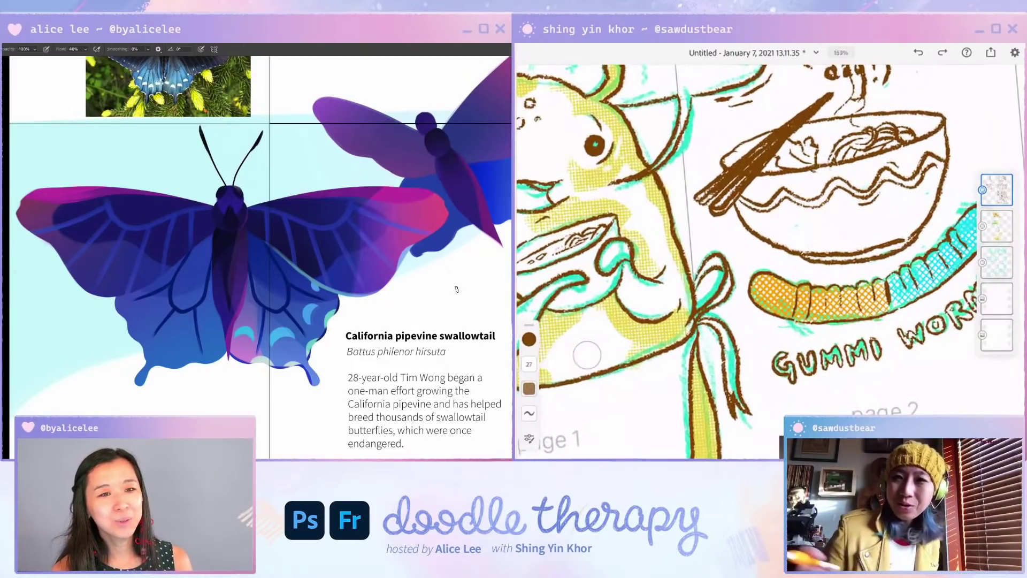
pyautogui.scroll(5, 861, 300)
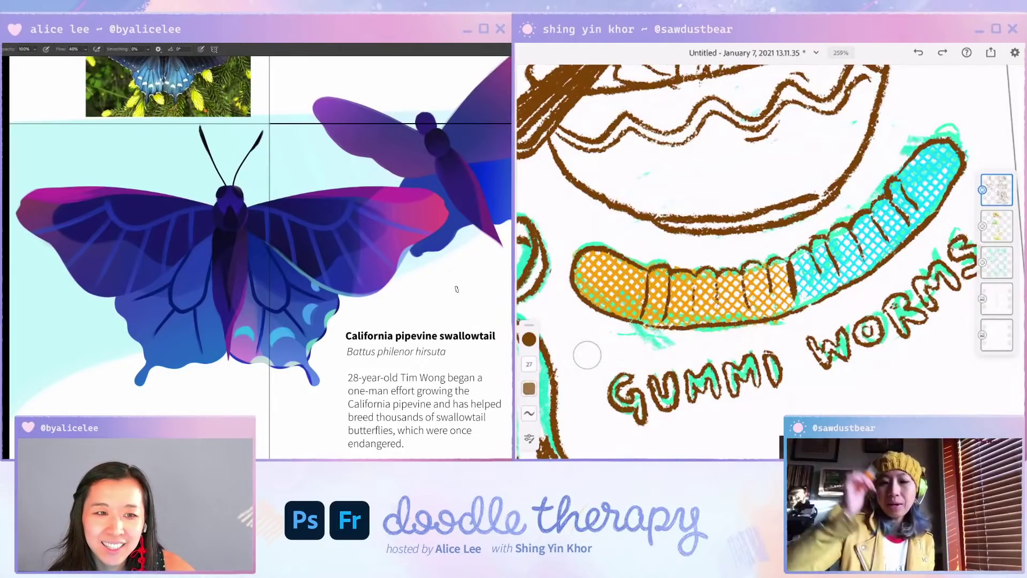
pyautogui.scroll(-3, 728, 320)
pyautogui.scroll(-4, 748, 323)
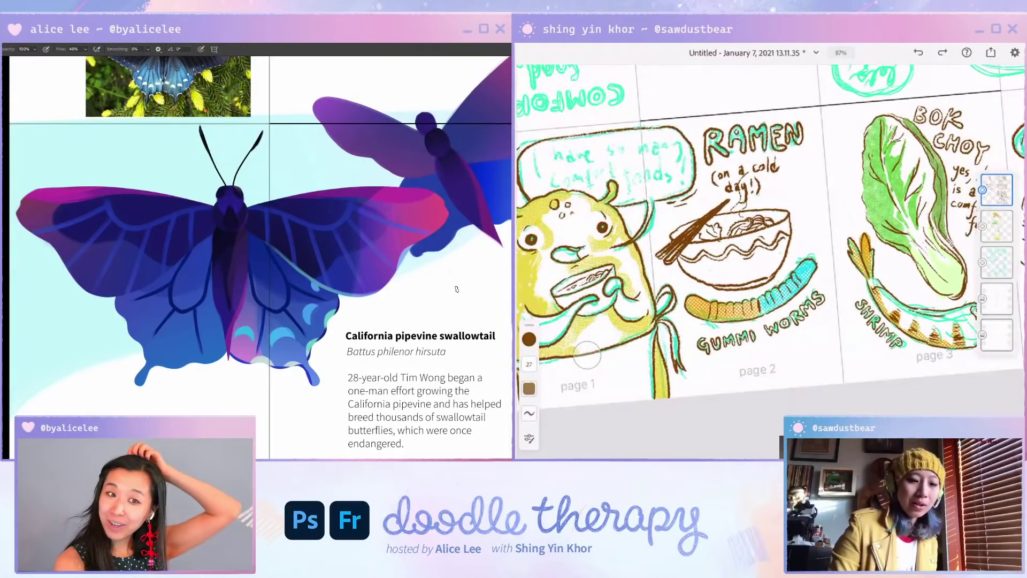
pyautogui.scroll(-2, 749, 257)
pyautogui.scroll(-5, 769, 261)
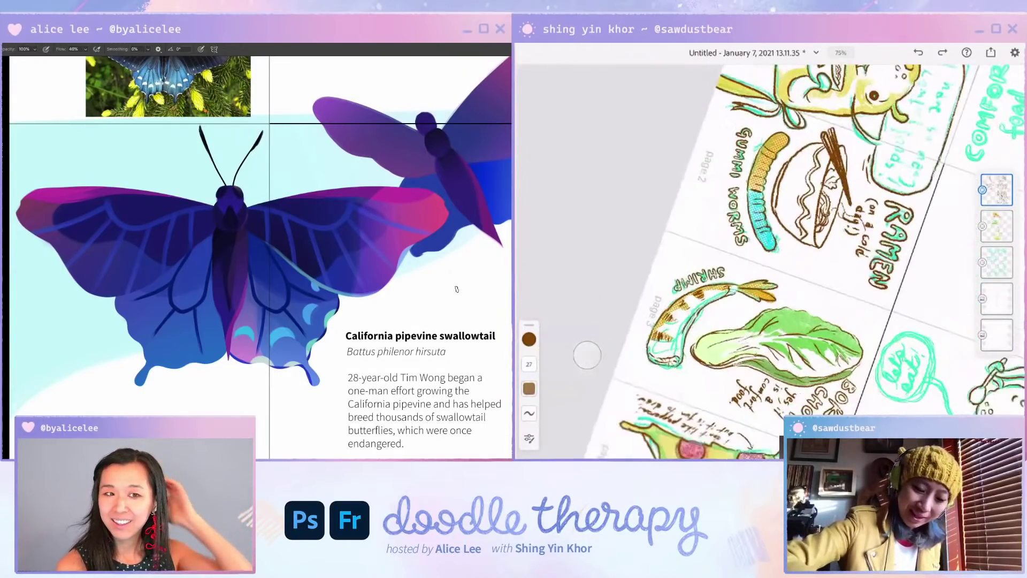
pyautogui.scroll(-3, 769, 261)
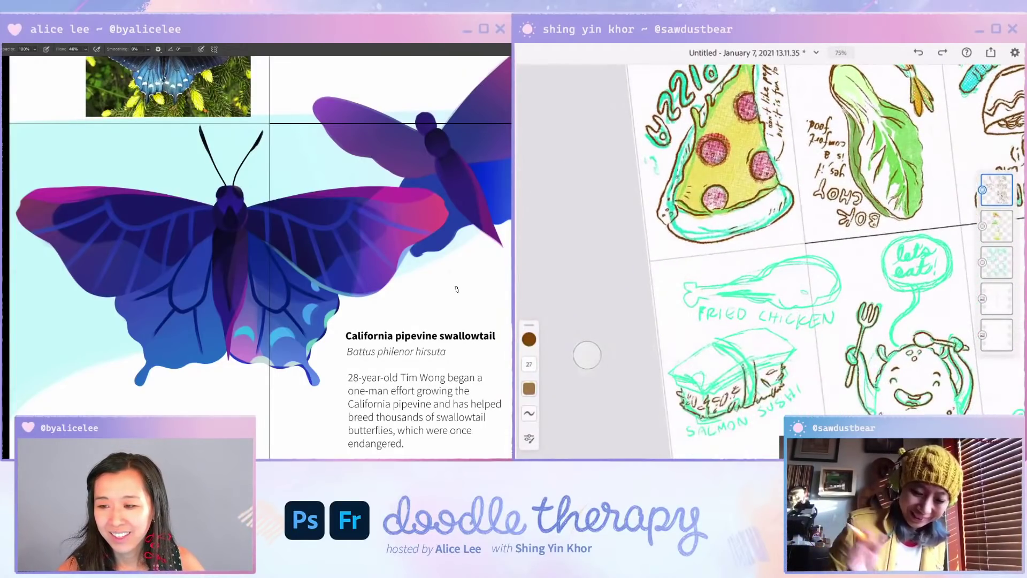
# Step: Ink the two edges of the seaweed band across the top of the salmon sushi in brown
pyautogui.scroll(3, 586, 355)
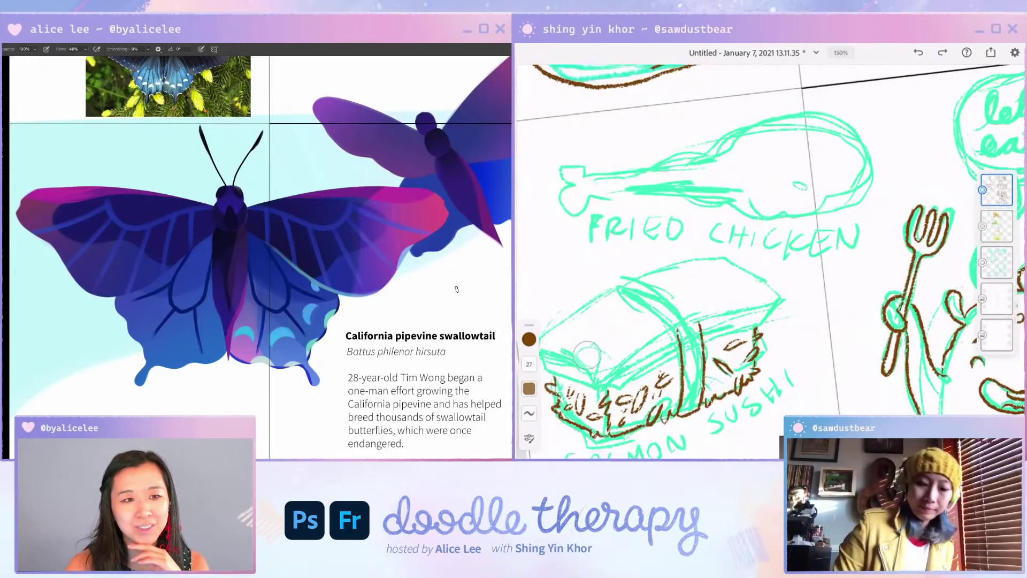
pyautogui.scroll(-2, 587, 355)
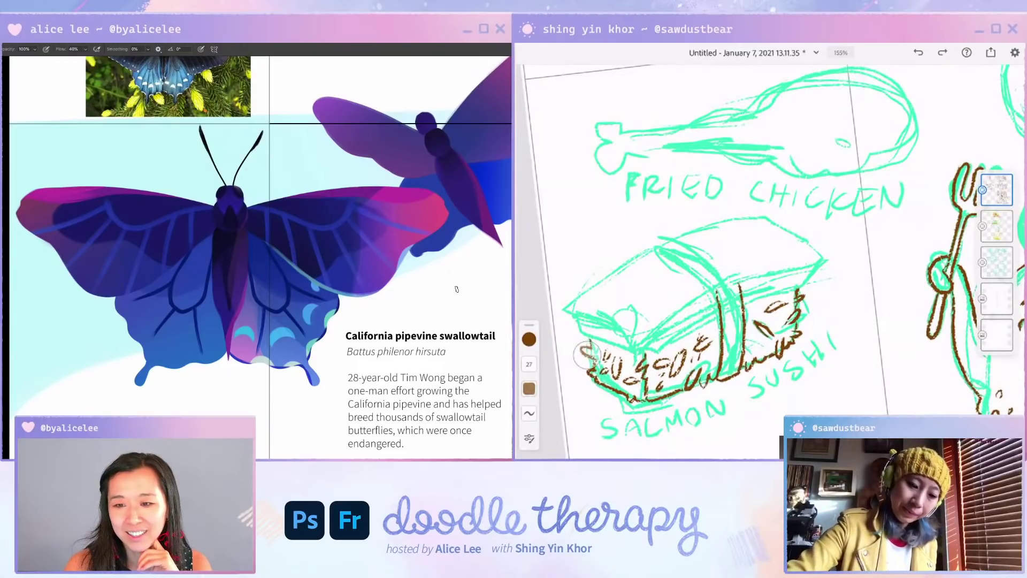
pyautogui.scroll(1, 587, 355)
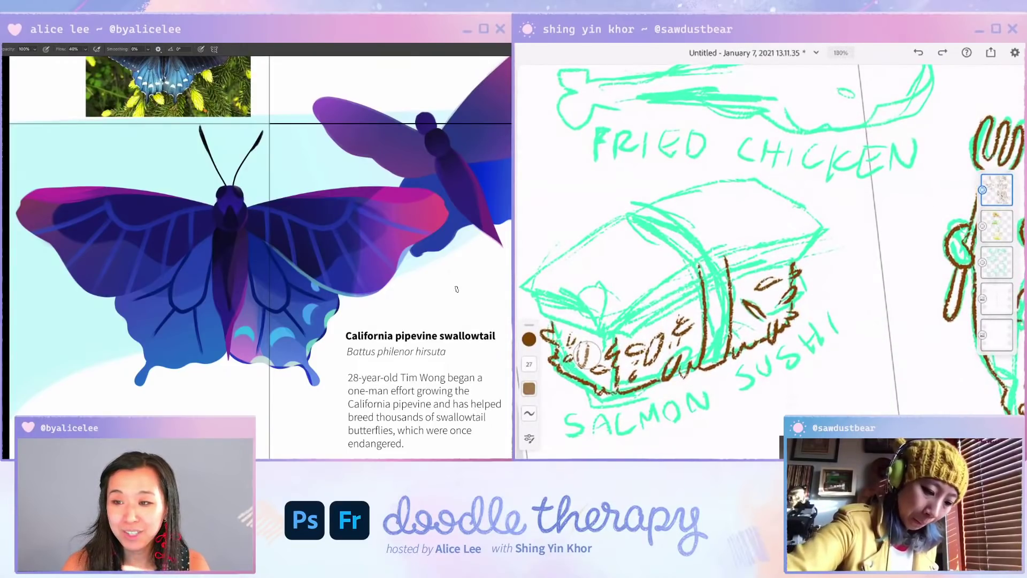
pyautogui.moveTo(618, 219); pyautogui.dragTo(694, 261)
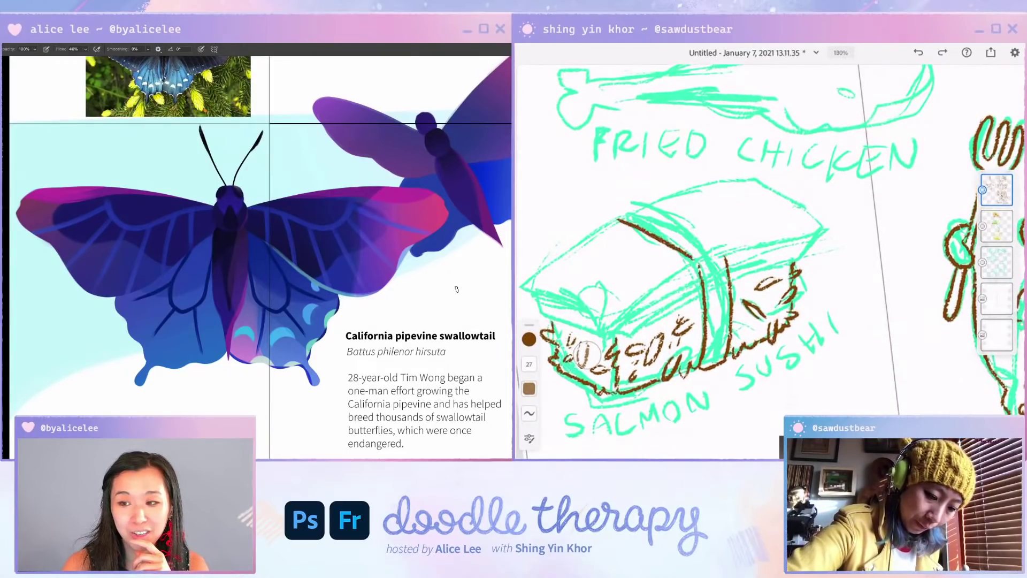
pyautogui.moveTo(615, 216)
pyautogui.mouseDown()
pyautogui.moveTo(661, 207)
pyautogui.moveTo(728, 263)
pyautogui.mouseUp()
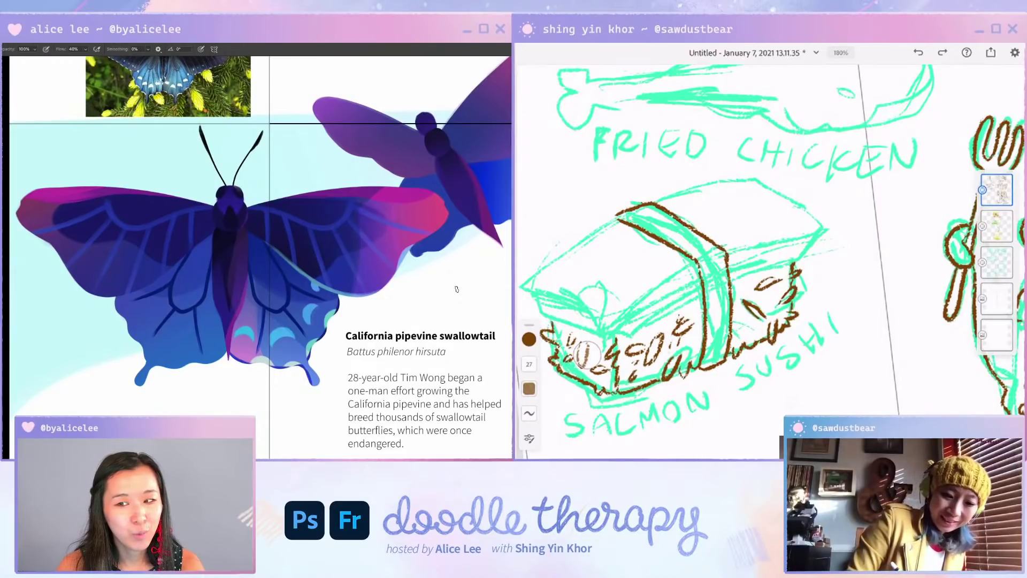
# Step: Outline the salmon slice's near half in brown and ink the lower edge of its far half beyond the seaweed band
pyautogui.moveTo(616, 214)
pyautogui.mouseDown()
pyautogui.moveTo(529, 282)
pyautogui.moveTo(542, 321)
pyautogui.moveTo(593, 335)
pyautogui.moveTo(585, 354)
pyautogui.mouseUp()
pyautogui.click(587, 354)
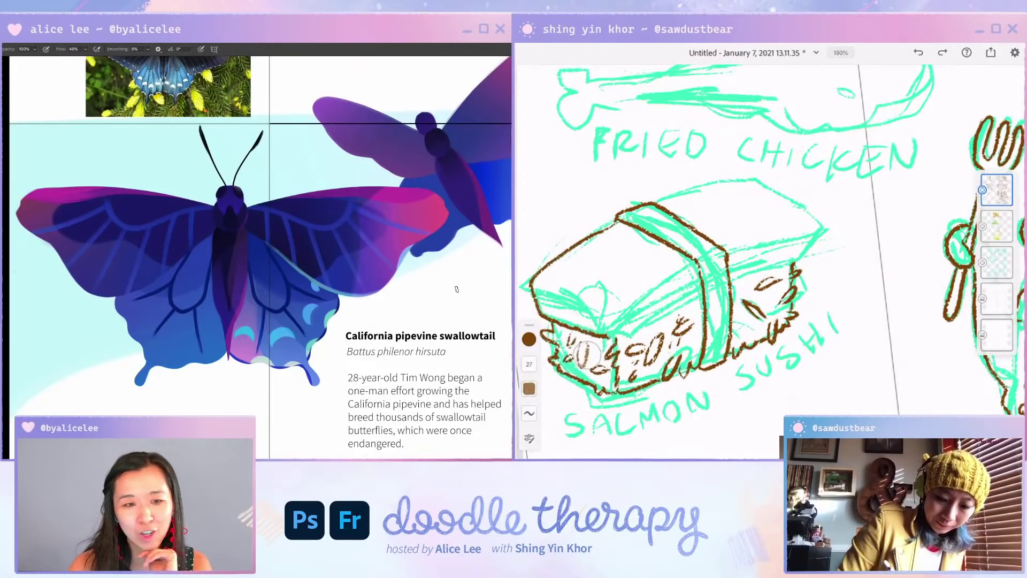
pyautogui.moveTo(695, 268); pyautogui.dragTo(741, 229)
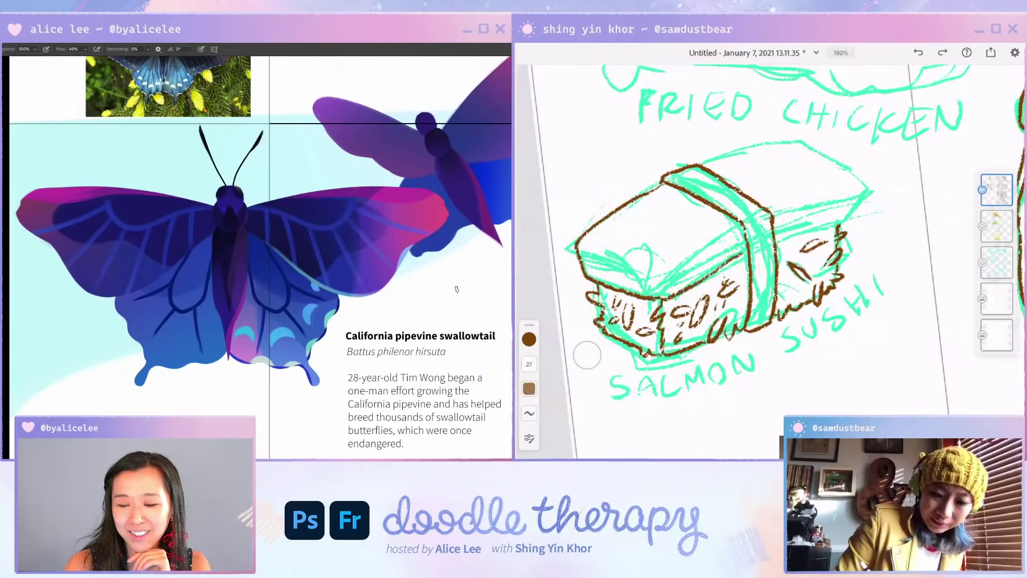
pyautogui.moveTo(775, 239)
pyautogui.mouseDown()
pyautogui.moveTo(834, 225)
pyautogui.moveTo(862, 194)
pyautogui.mouseUp()
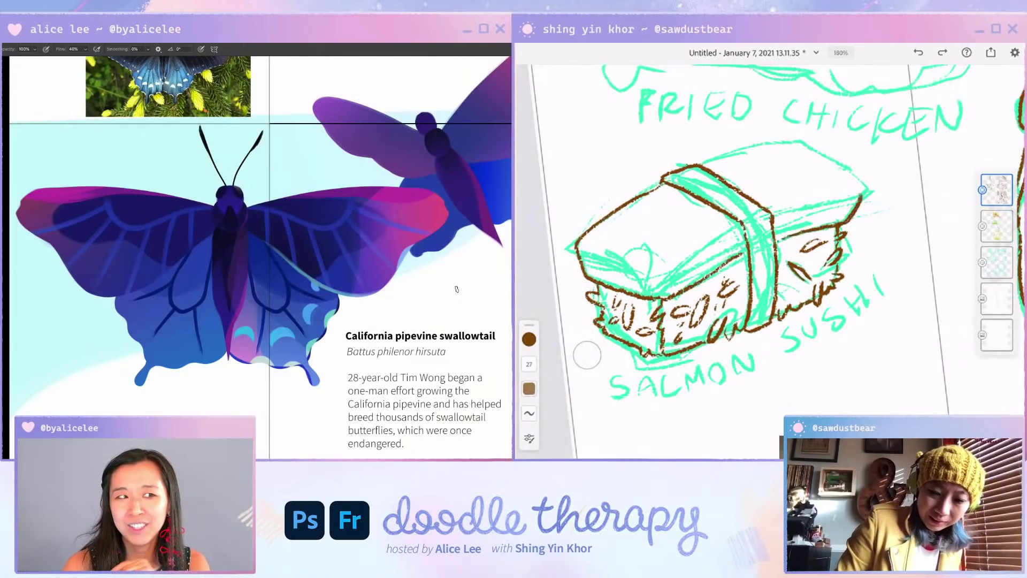
# Step: Ink the far end and back edge of the salmon slice to close its outline behind the seaweed band
pyautogui.moveTo(702, 163)
pyautogui.mouseDown()
pyautogui.moveTo(799, 140)
pyautogui.moveTo(837, 161)
pyautogui.moveTo(863, 194)
pyautogui.mouseUp()
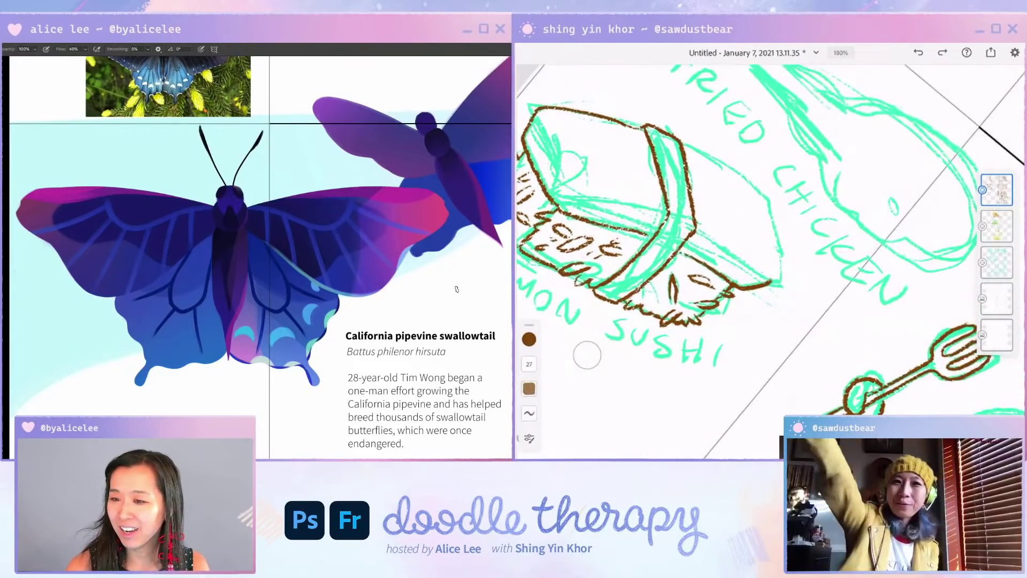
pyautogui.moveTo(856, 240); pyautogui.dragTo(845, 254)
pyautogui.moveTo(749, 241); pyautogui.dragTo(727, 230)
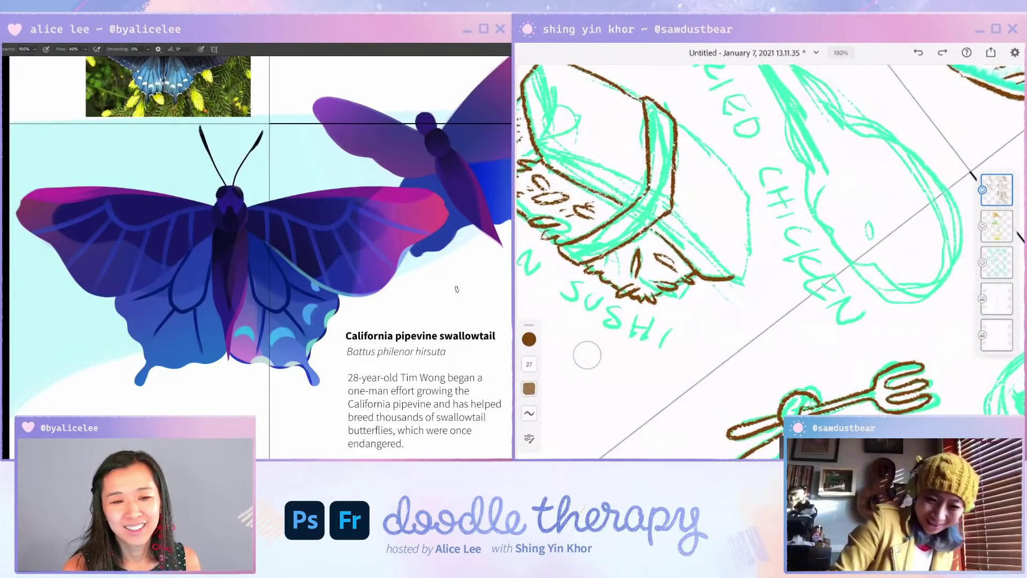
pyautogui.moveTo(750, 195); pyautogui.dragTo(745, 268)
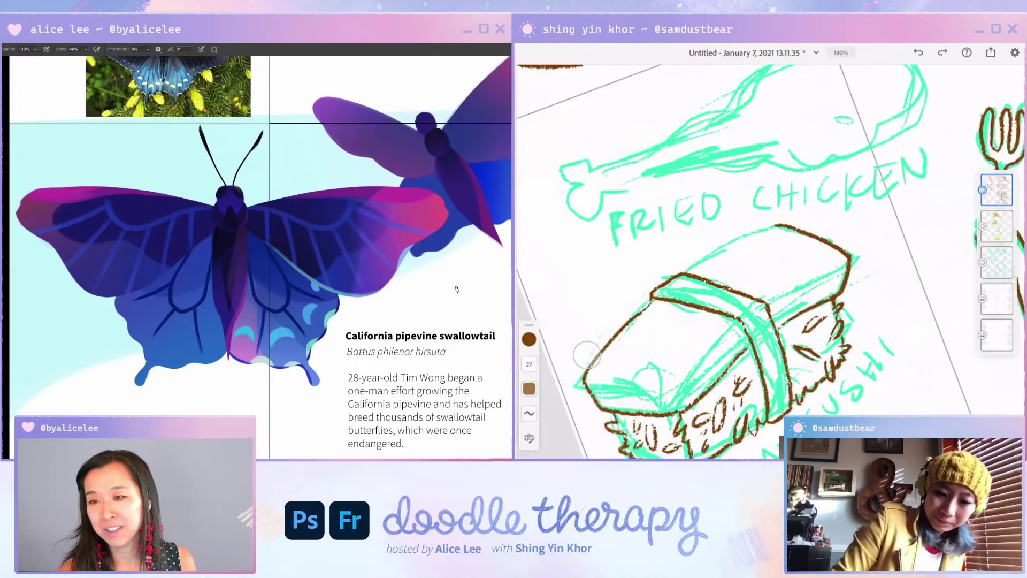
pyautogui.moveTo(776, 226); pyautogui.dragTo(684, 273)
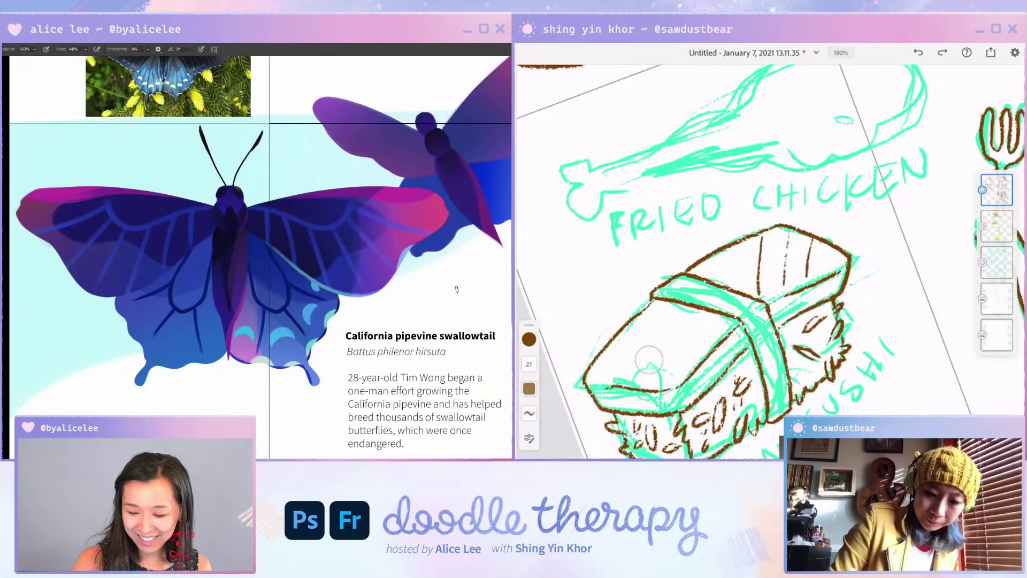
# Step: Ink thin brown grain lines across the salmon slice on both sides of the seaweed band
pyautogui.press('v')
pyautogui.moveTo(419, 262)
pyautogui.mouseDown()
pyautogui.moveTo(344, 319)
pyautogui.moveTo(408, 279)
pyautogui.mouseUp()
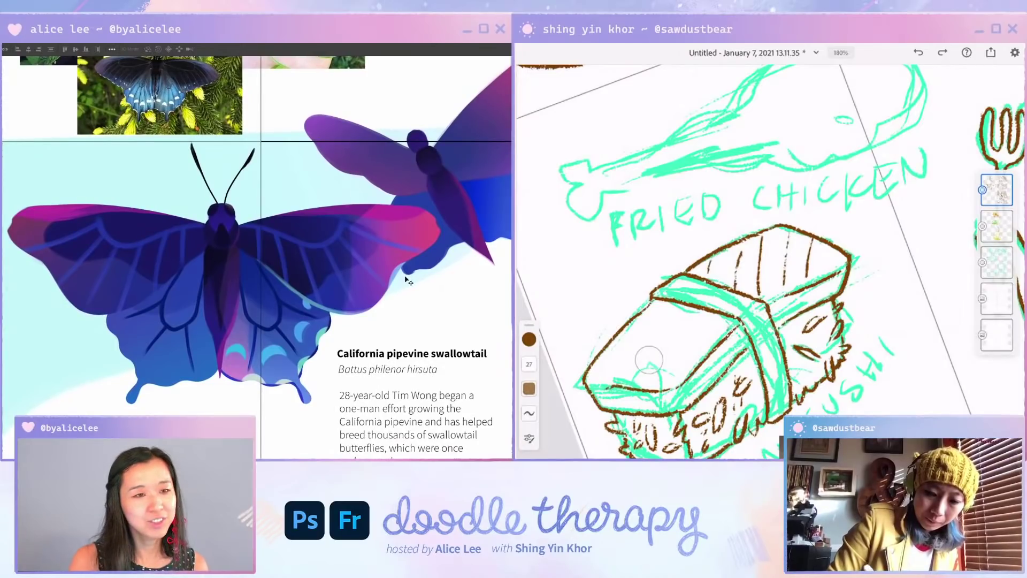
pyautogui.moveTo(675, 308); pyautogui.dragTo(682, 364)
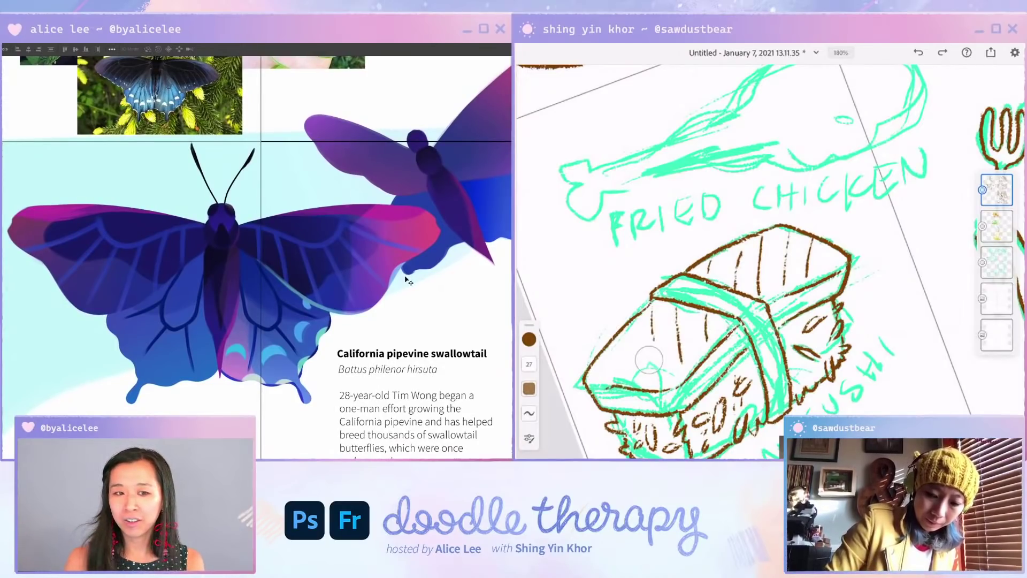
pyautogui.scroll(-3, 649, 359)
pyautogui.hscroll(-3, 648, 359)
pyautogui.moveTo(703, 253); pyautogui.dragTo(696, 308)
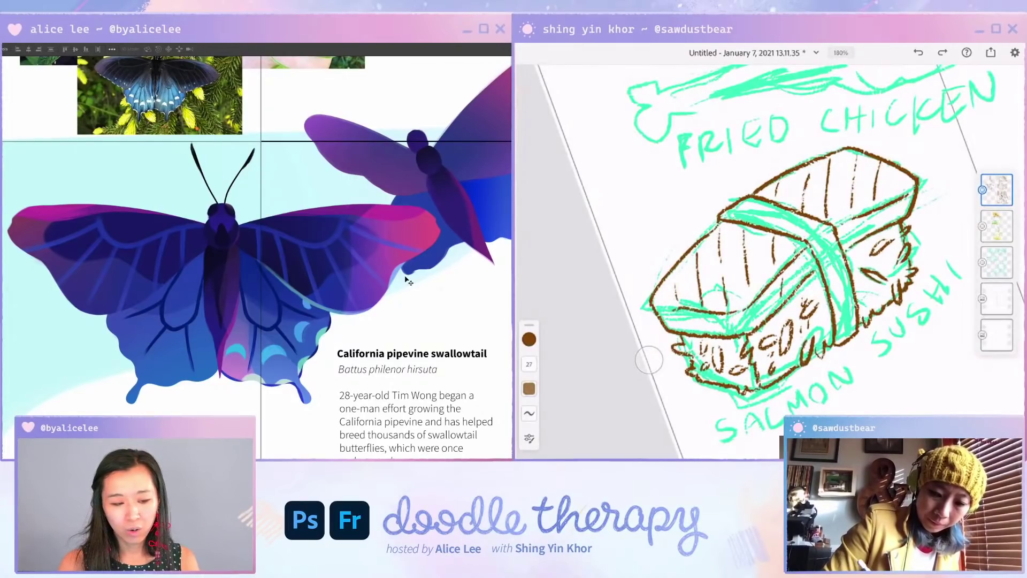
pyautogui.hotkey('ctrl', 'z')
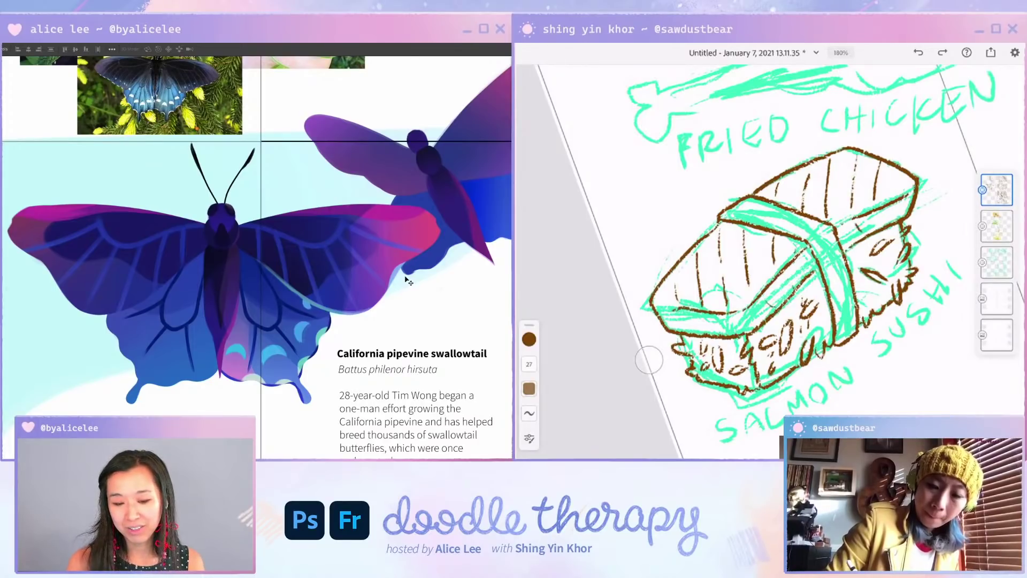
pyautogui.moveTo(405, 330); pyautogui.dragTo(426, 276)
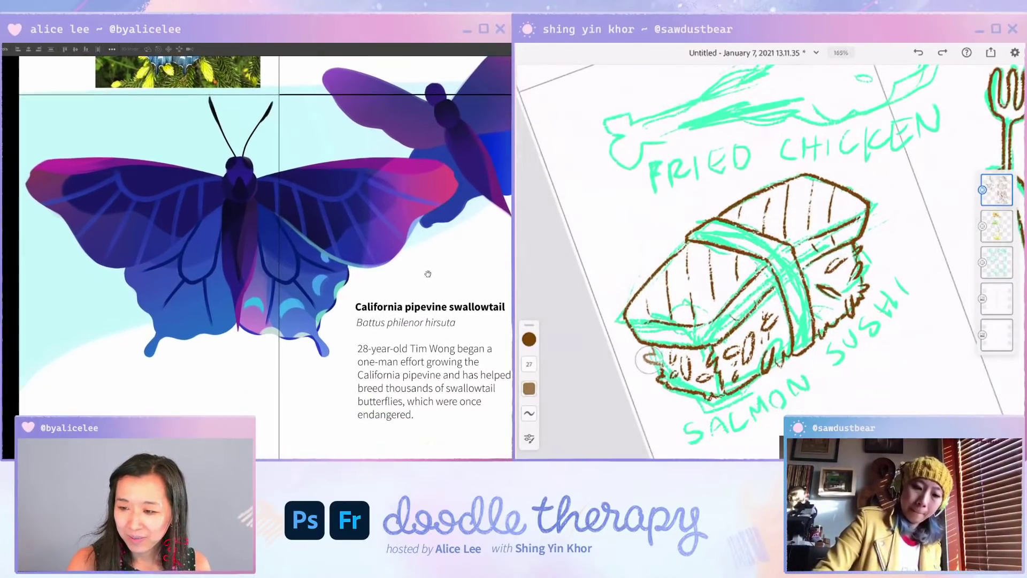
pyautogui.scroll(3, 379, 240)
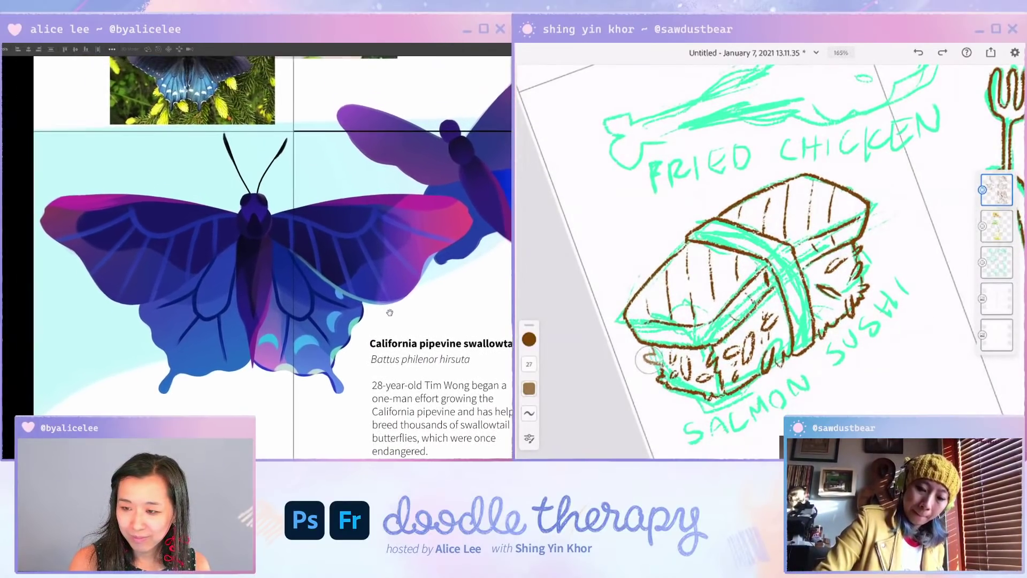
pyautogui.scroll(-3, 382, 237)
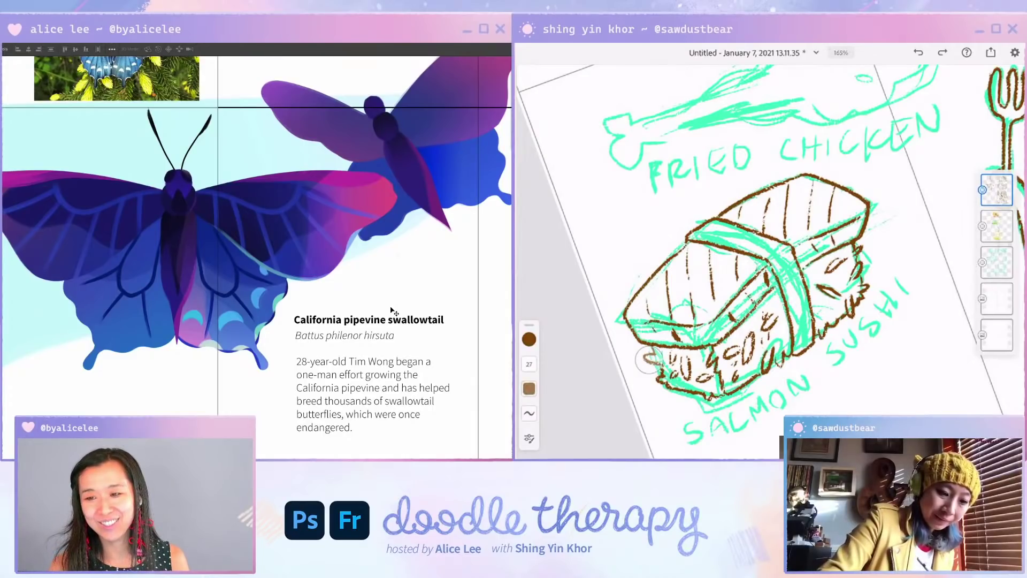
pyautogui.press('e')
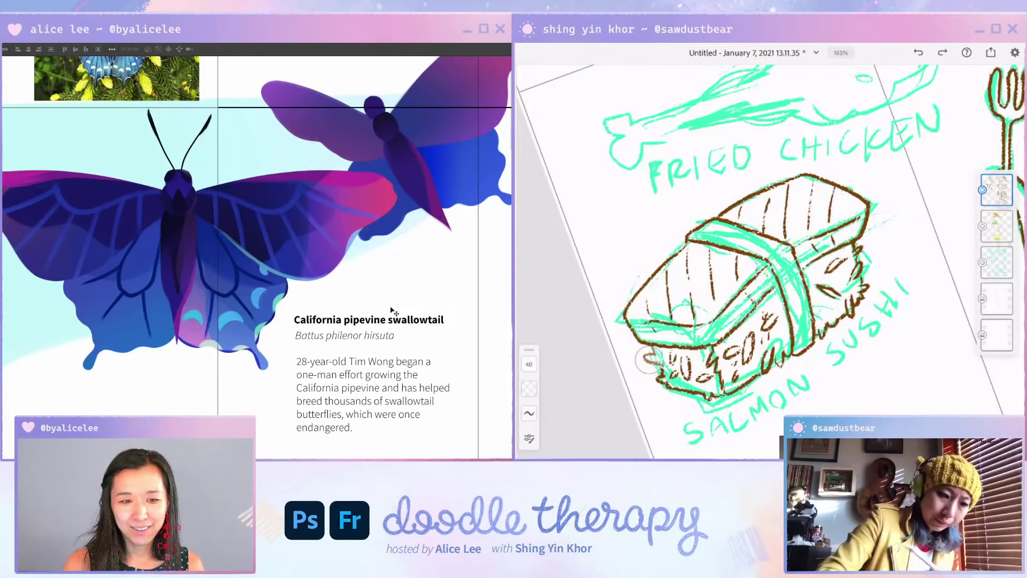
pyautogui.press('b')
pyautogui.hotkey('ctrl', '-')
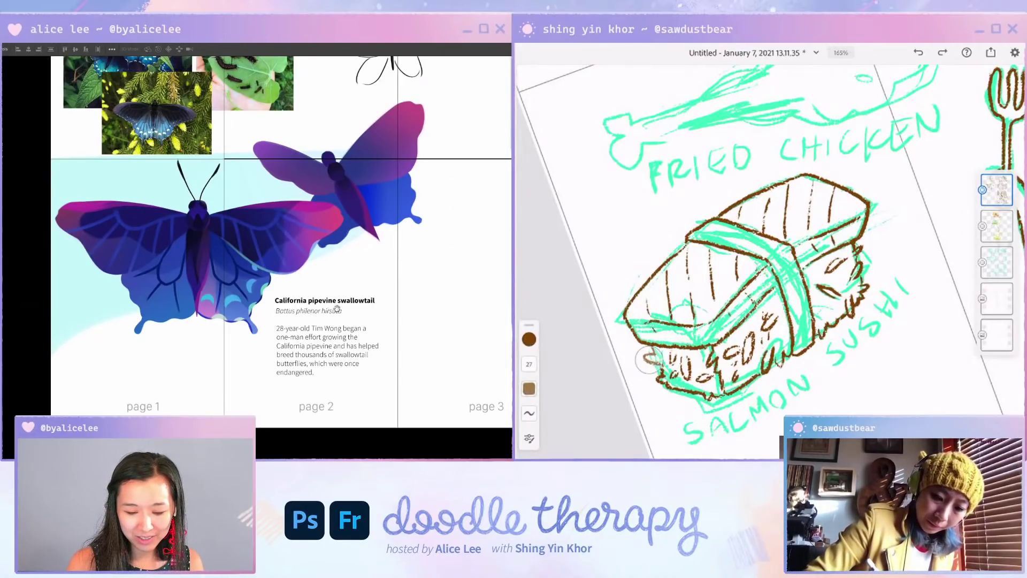
pyautogui.moveTo(333, 313); pyautogui.dragTo(377, 272)
pyautogui.scroll(3, 374, 291)
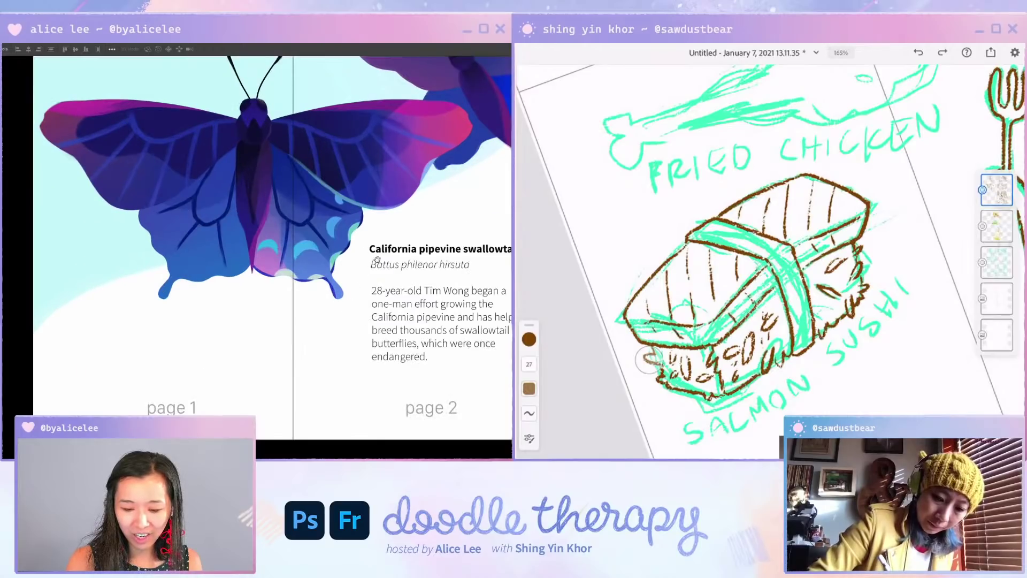
pyautogui.scroll(-4, 649, 358)
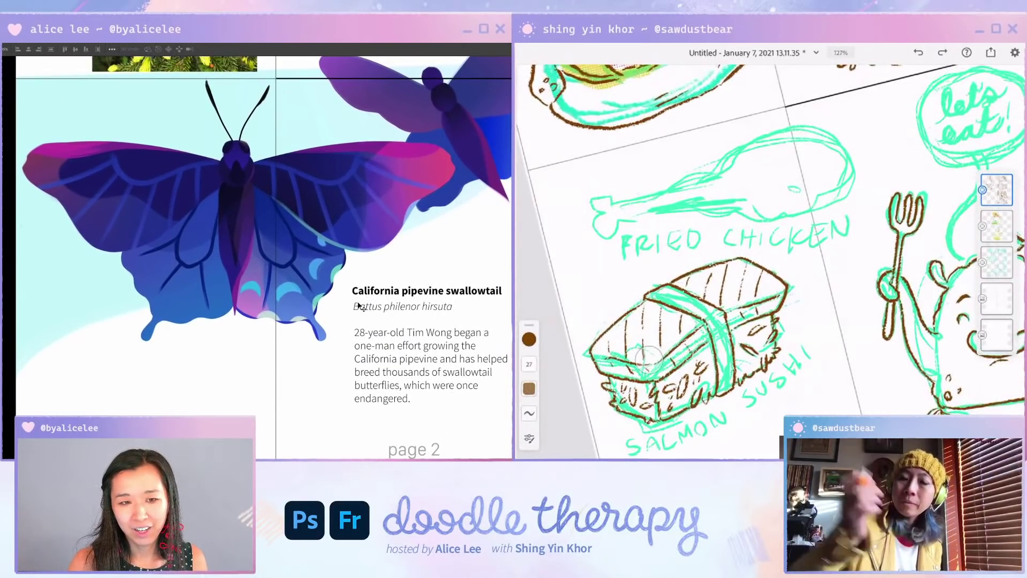
# Step: Ink the fried chicken drumstick's bumpy meat outline in brown and add small texture marks inside it
pyautogui.moveTo(888, 283); pyautogui.dragTo(849, 205)
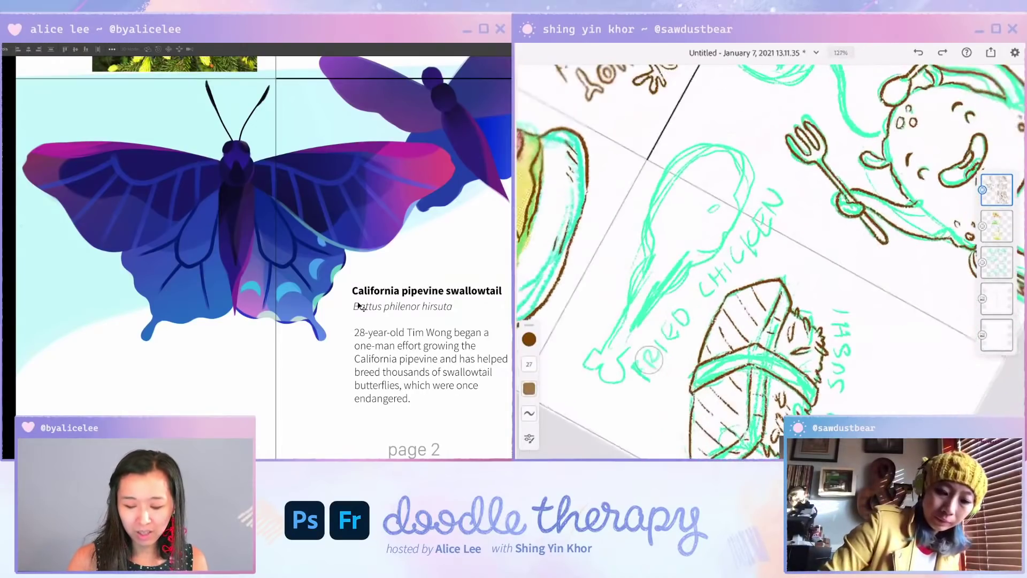
pyautogui.scroll(3, 649, 359)
pyautogui.moveTo(368, 292)
pyautogui.mouseDown()
pyautogui.moveTo(300, 362)
pyautogui.moveTo(181, 396)
pyautogui.mouseUp()
pyautogui.moveTo(313, 159)
pyautogui.mouseDown()
pyautogui.moveTo(305, 148)
pyautogui.moveTo(325, 163)
pyautogui.mouseUp()
pyautogui.moveTo(697, 272); pyautogui.dragTo(662, 308)
pyautogui.hotkey('ctrl', 'z')
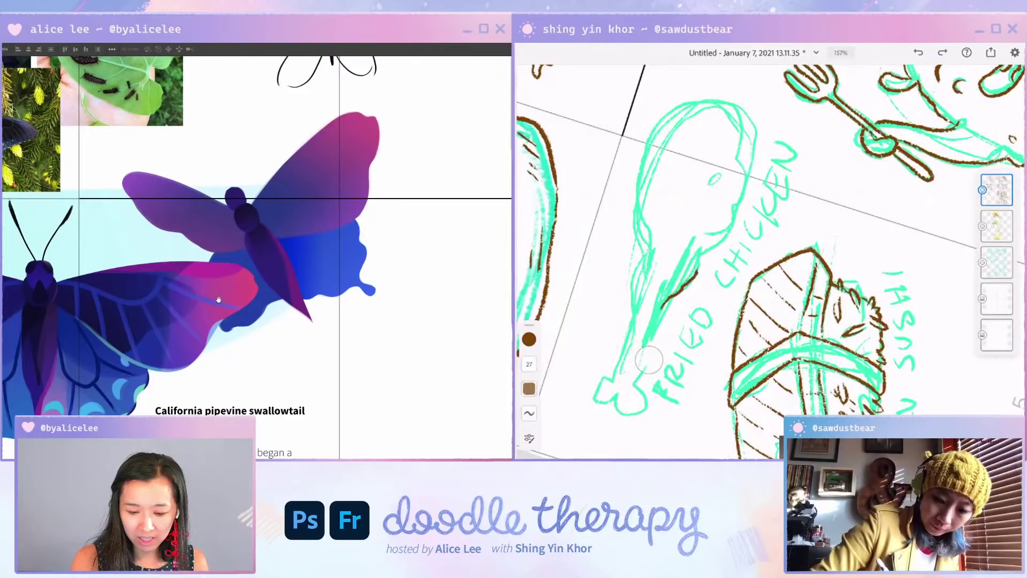
pyautogui.moveTo(218, 299); pyautogui.dragTo(367, 262)
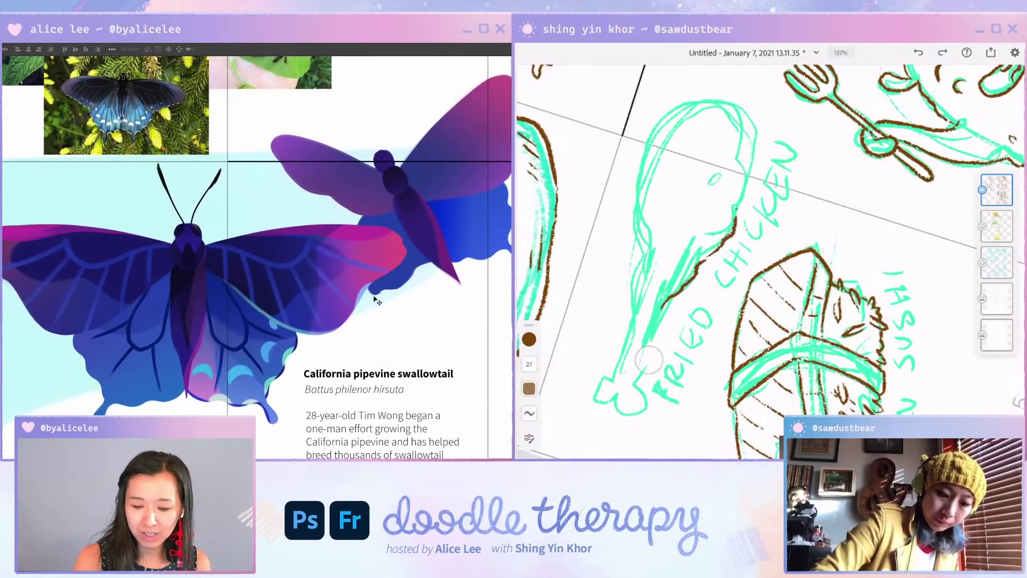
pyautogui.hotkey('ctrl', '-')
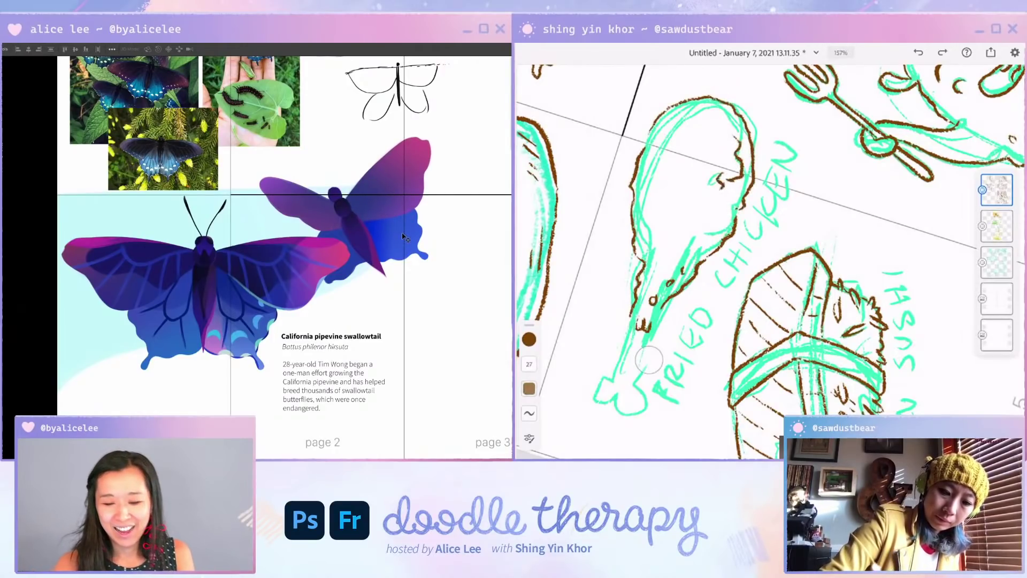
pyautogui.scroll(2, 374, 220)
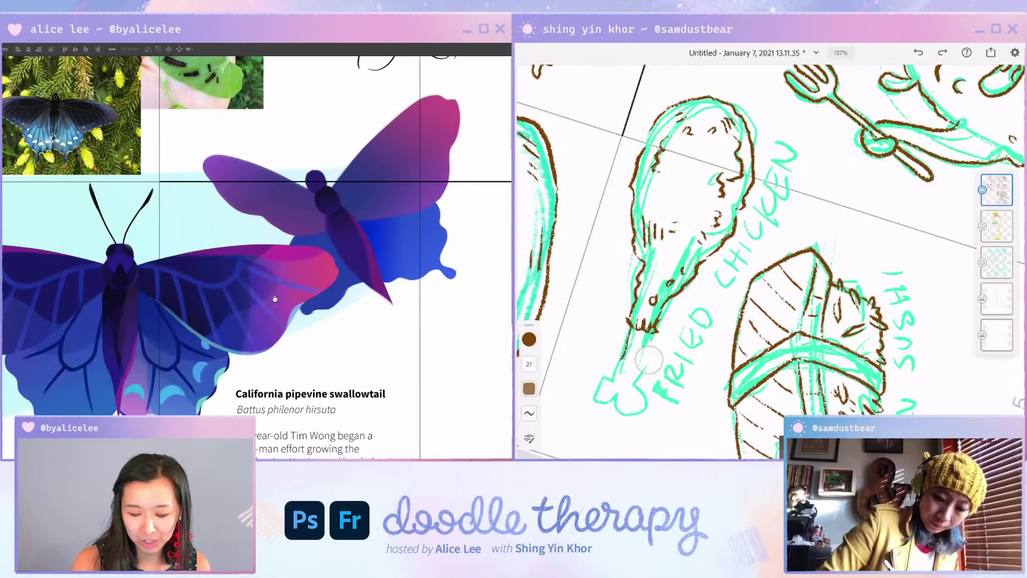
pyautogui.moveTo(275, 299); pyautogui.dragTo(379, 278)
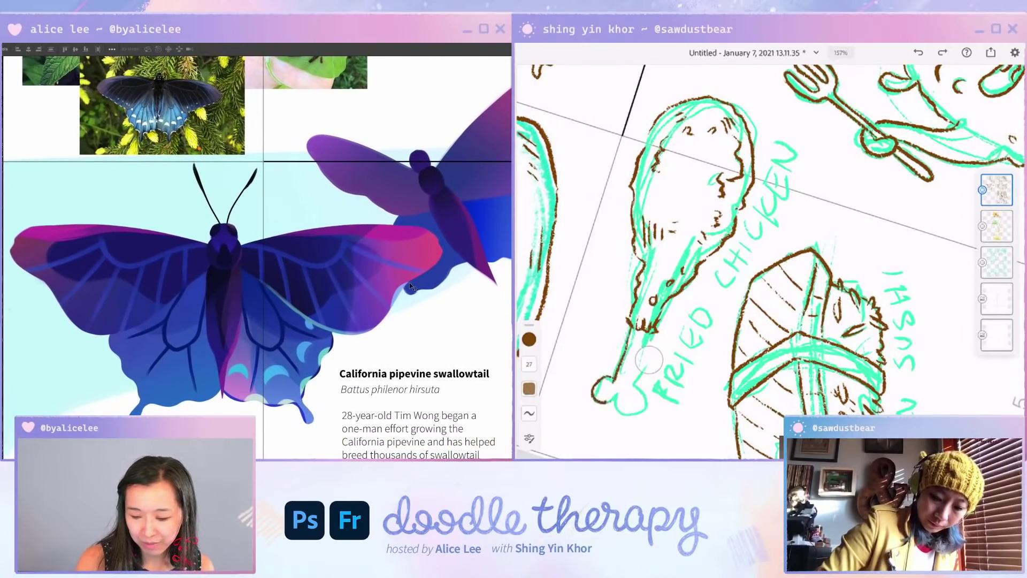
pyautogui.hscroll(4, 337, 289)
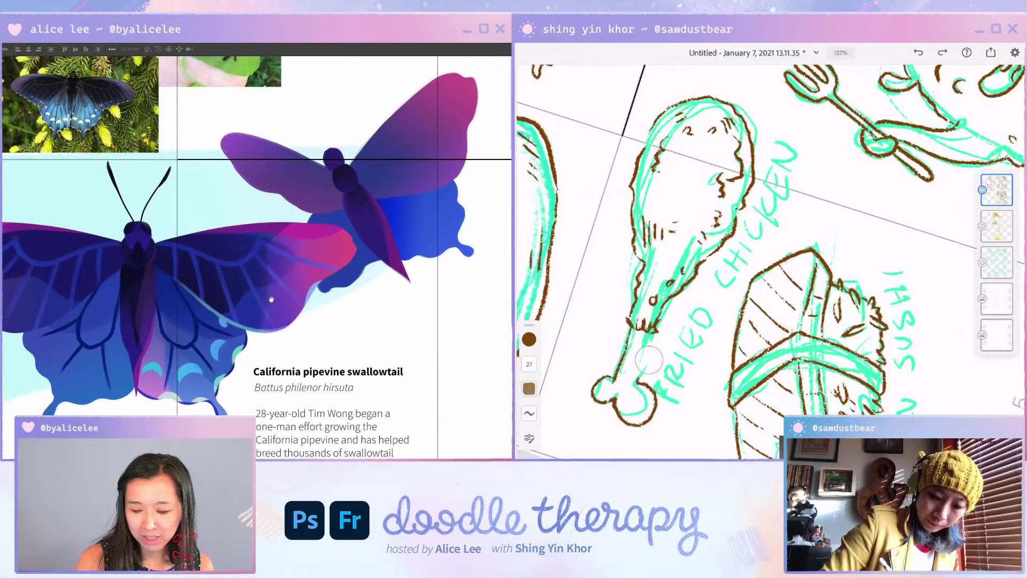
pyautogui.moveTo(271, 299); pyautogui.dragTo(302, 273)
pyautogui.hotkey('ctrl', 'z')
# Step: Erase along the lower edge of the smaller butterfly's right forewing and ink the sides of the drumstick's bone in brown
pyautogui.moveTo(435, 140); pyautogui.dragTo(330, 181)
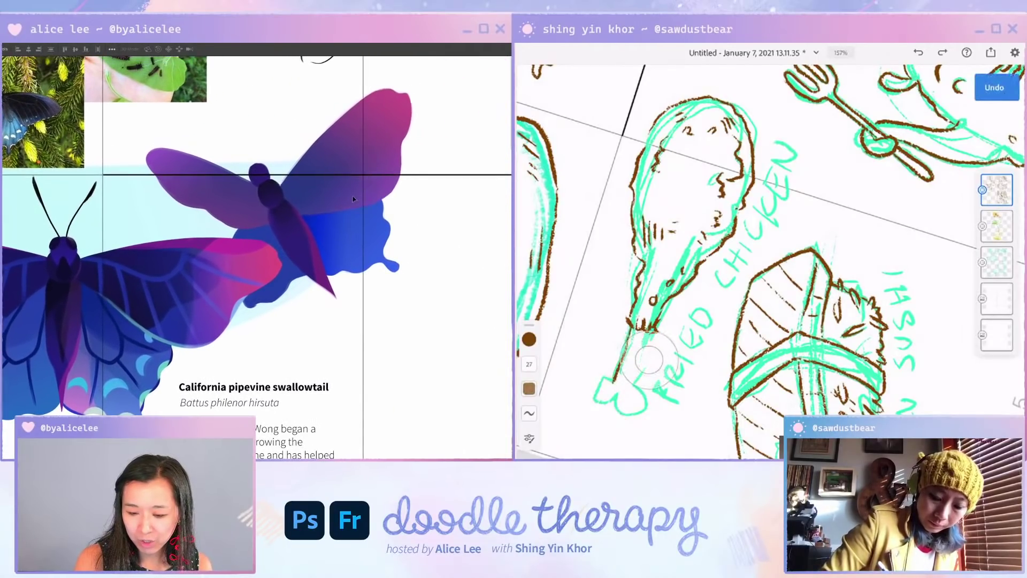
pyautogui.hscroll(3, 447, 268)
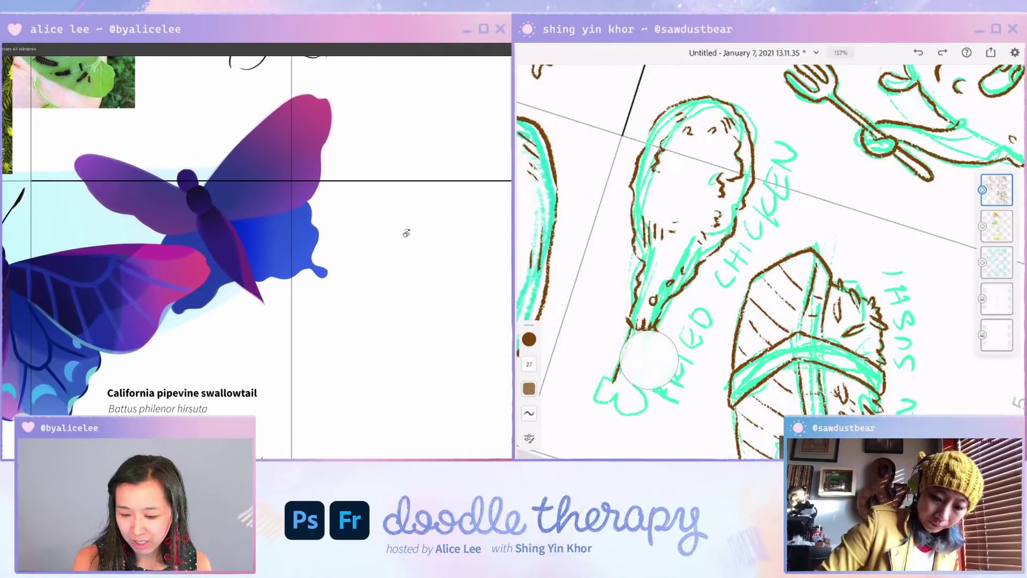
pyautogui.moveTo(355, 197); pyautogui.dragTo(273, 337)
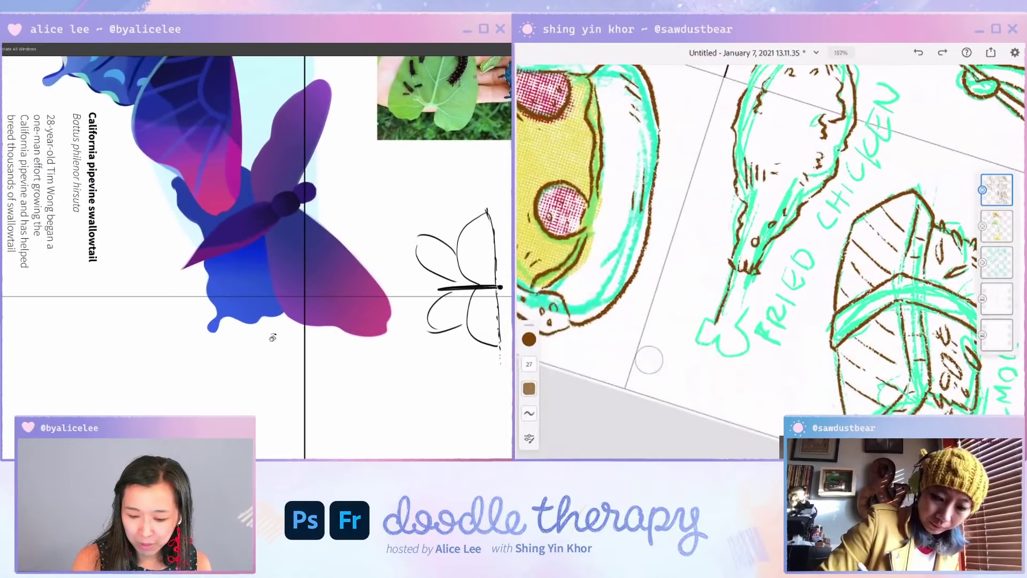
pyautogui.press('e')
pyautogui.moveTo(269, 240); pyautogui.dragTo(289, 315)
pyautogui.moveTo(747, 271); pyautogui.dragTo(735, 320)
pyautogui.moveTo(267, 241); pyautogui.dragTo(305, 325)
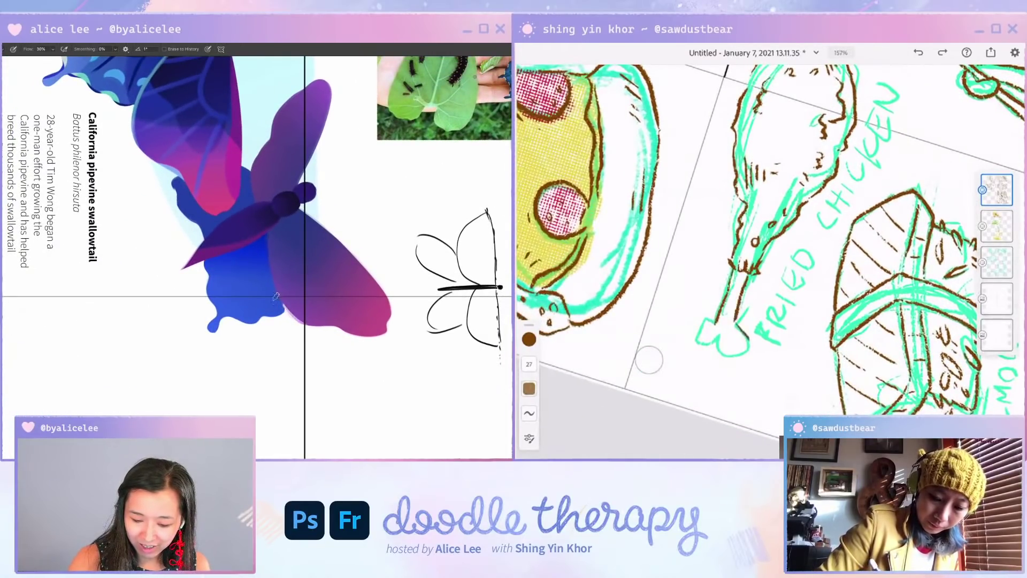
# Step: Repaint the smaller butterfly's forewing edge with a sampled wing colour and ink the drumstick bone's knobbed end plus a line along its shaft
pyautogui.press('b')
pyautogui.keyDown('alt'); pyautogui.click(280, 257); pyautogui.keyUp('alt')
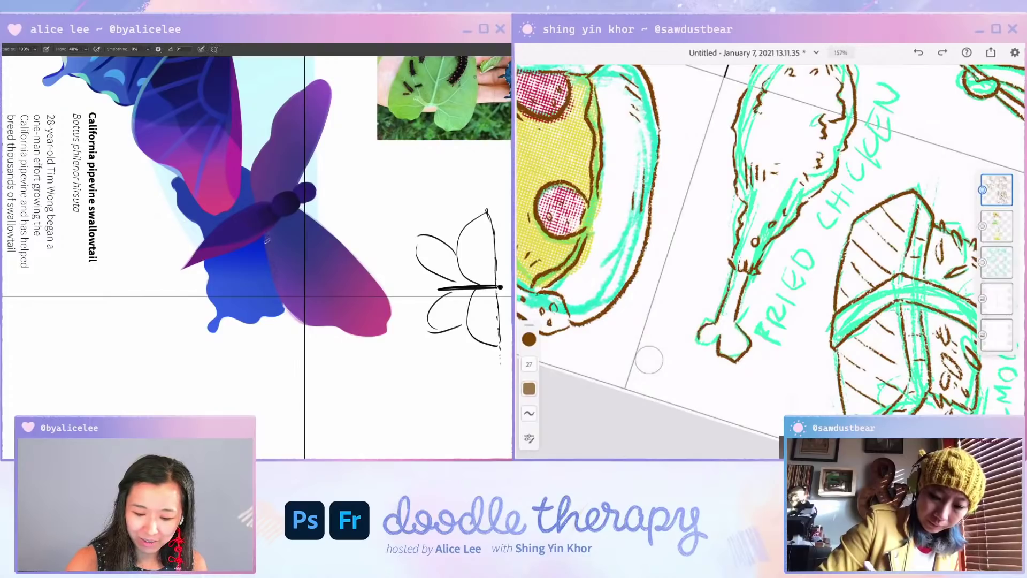
pyautogui.moveTo(267, 240); pyautogui.dragTo(277, 283)
pyautogui.moveTo(698, 337); pyautogui.dragTo(717, 348)
pyautogui.moveTo(276, 283); pyautogui.dragTo(291, 315)
pyautogui.moveTo(740, 276); pyautogui.dragTo(728, 320)
pyautogui.press('Escape')
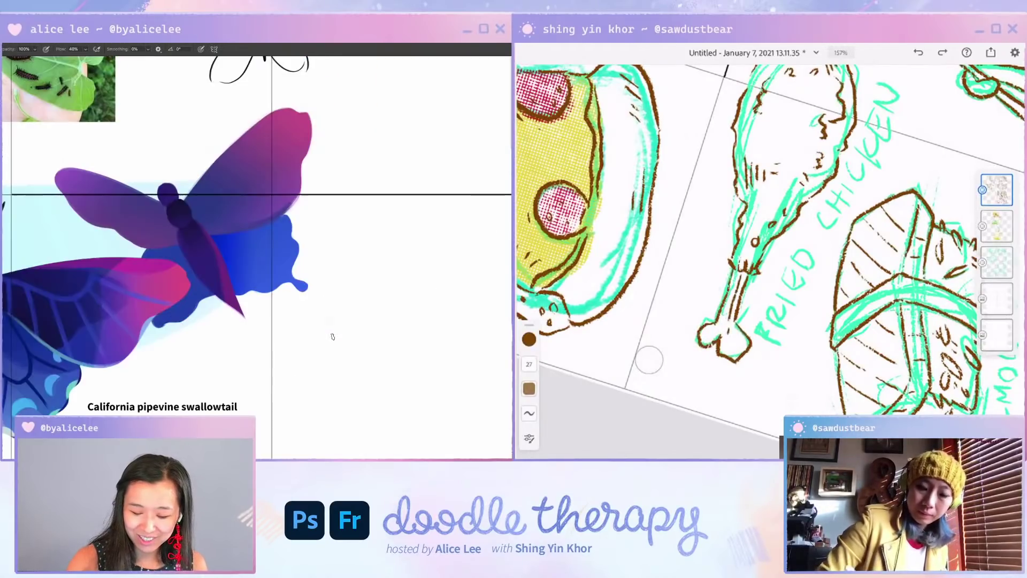
# Step: Select Layer 41 in the large butterfly's layer stack and check what it contributes by toggling its visibility
pyautogui.moveTo(269, 280); pyautogui.dragTo(343, 277)
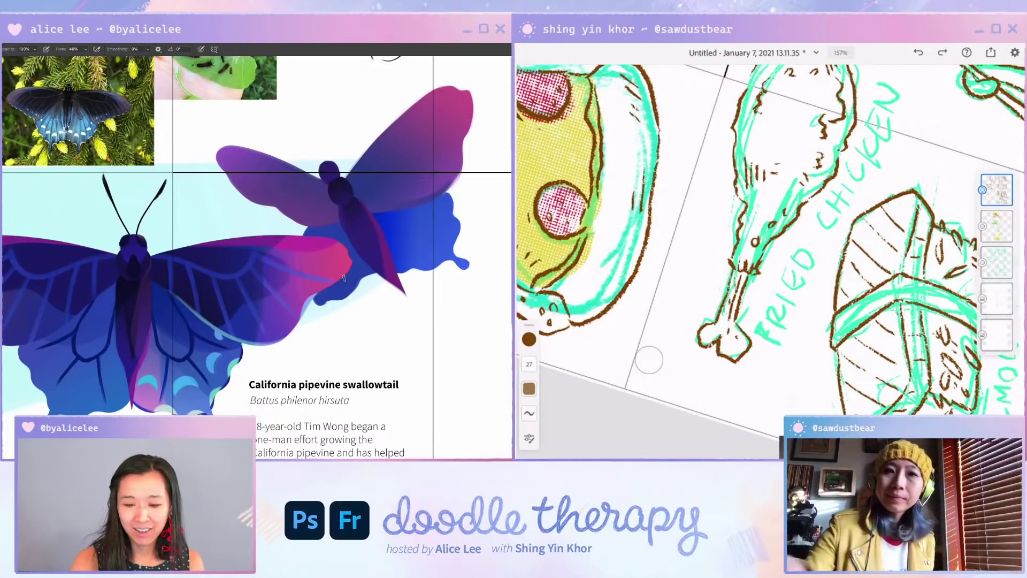
pyautogui.moveTo(425, 212); pyautogui.dragTo(472, 191)
pyautogui.press('v')
pyautogui.scroll(-3, 770, 257)
pyautogui.scroll(-3, 770, 257)
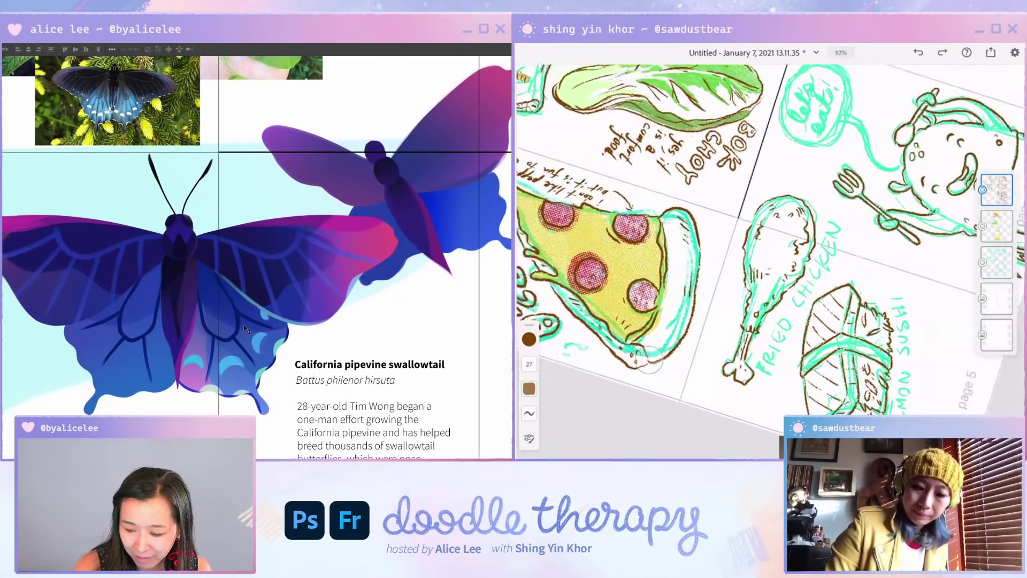
pyautogui.moveTo(508, 278); pyautogui.dragTo(428, 80)
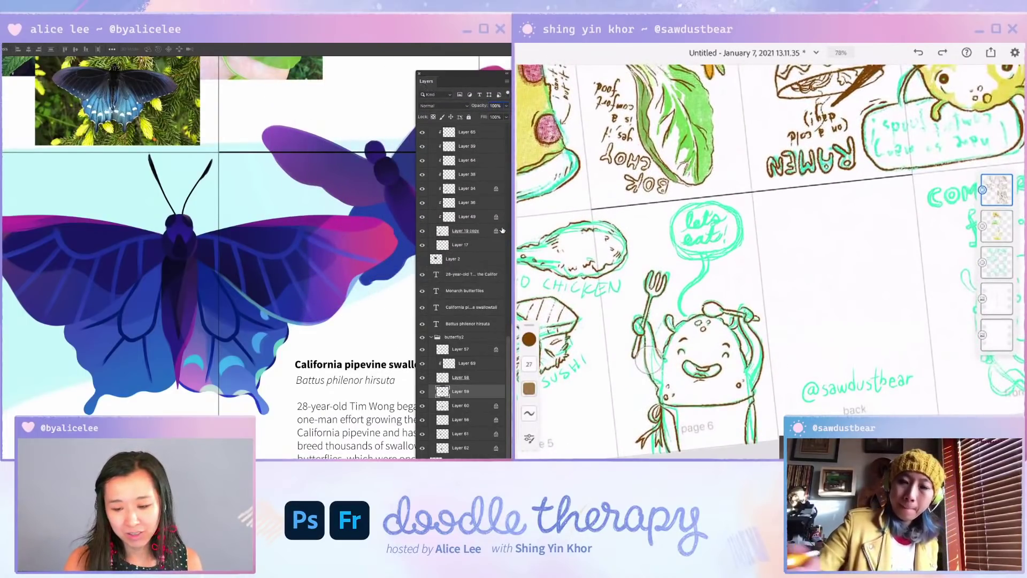
pyautogui.moveTo(297, 309); pyautogui.dragTo(253, 293)
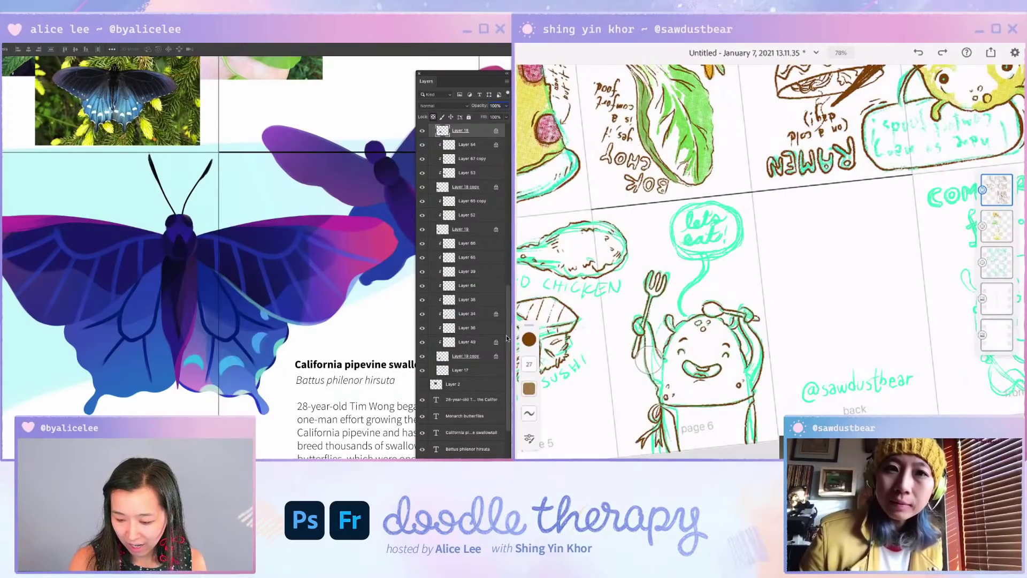
pyautogui.scroll(5, 507, 338)
pyautogui.click(475, 173)
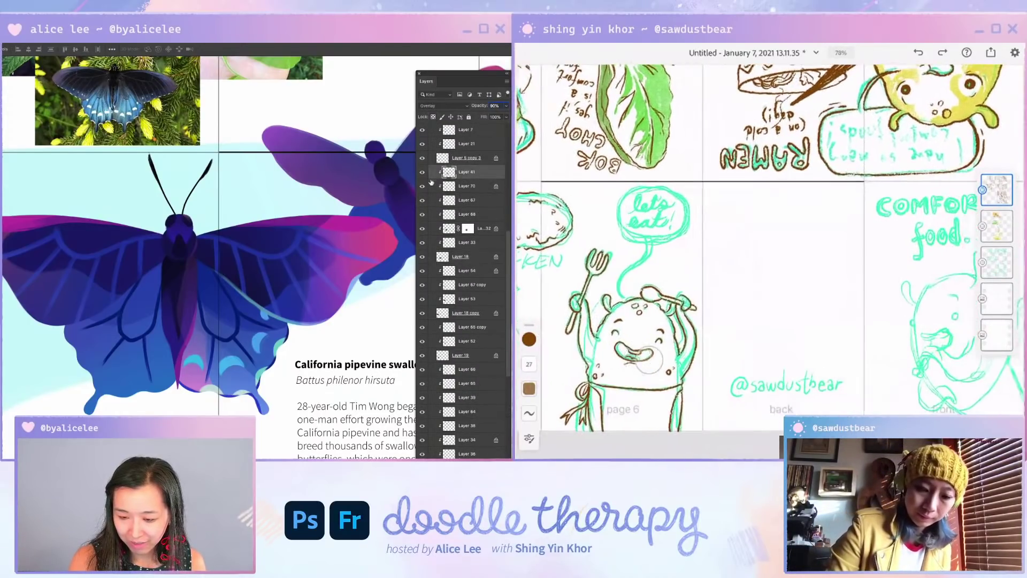
pyautogui.moveTo(422, 172)
pyautogui.mouseDown()
pyautogui.moveTo(426, 249)
pyautogui.moveTo(429, 175)
pyautogui.mouseUp()
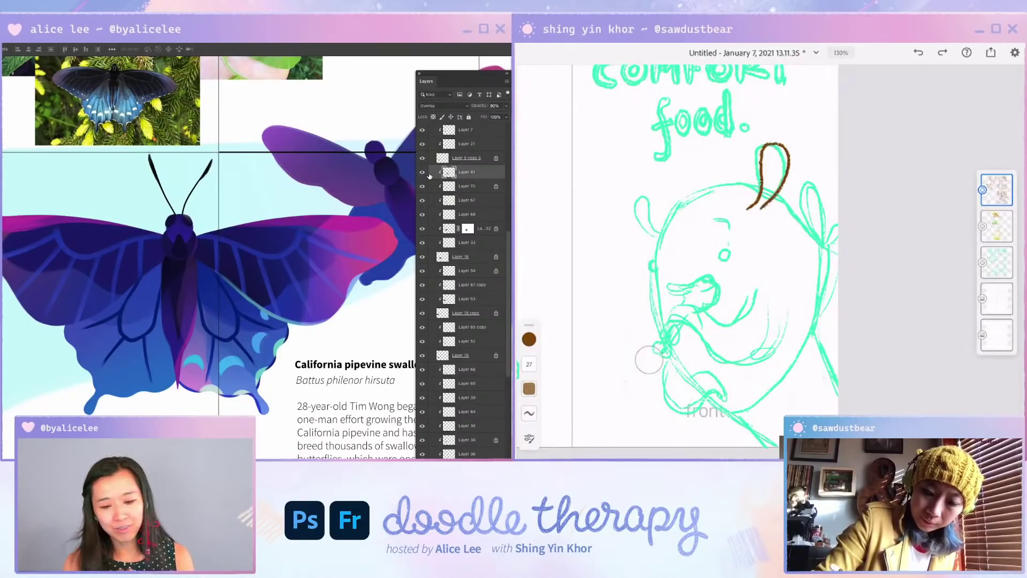
pyautogui.moveTo(426, 82); pyautogui.dragTo(510, 165)
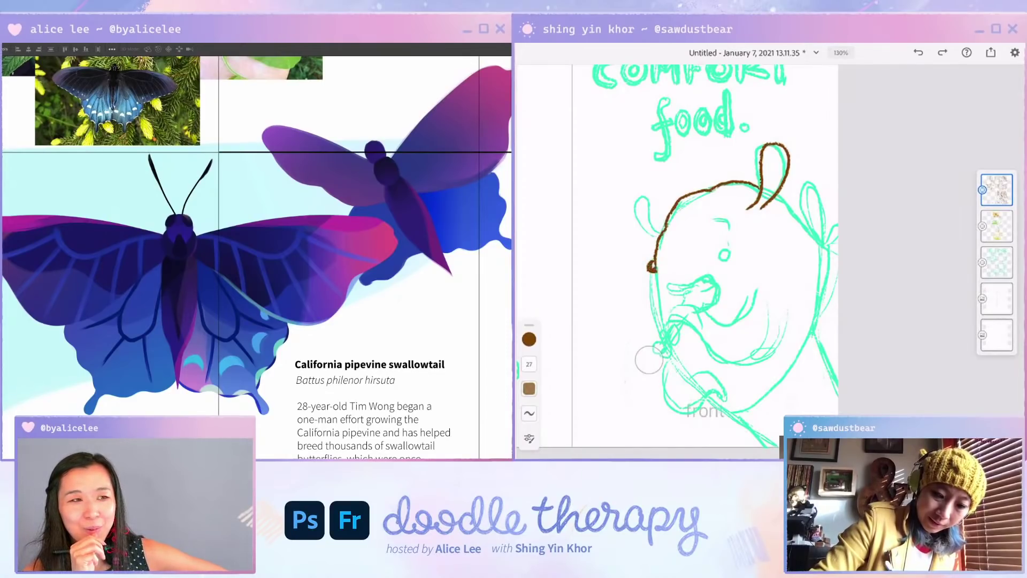
# Step: Add a new layer and paint a thin dark navy border along the outer edge of the large butterfly's left hindwing
pyautogui.moveTo(389, 295)
pyautogui.mouseDown()
pyautogui.moveTo(337, 302)
pyautogui.moveTo(379, 279)
pyautogui.mouseUp()
pyautogui.hotkey('ctrl', '+')
pyautogui.moveTo(271, 279); pyautogui.dragTo(309, 236)
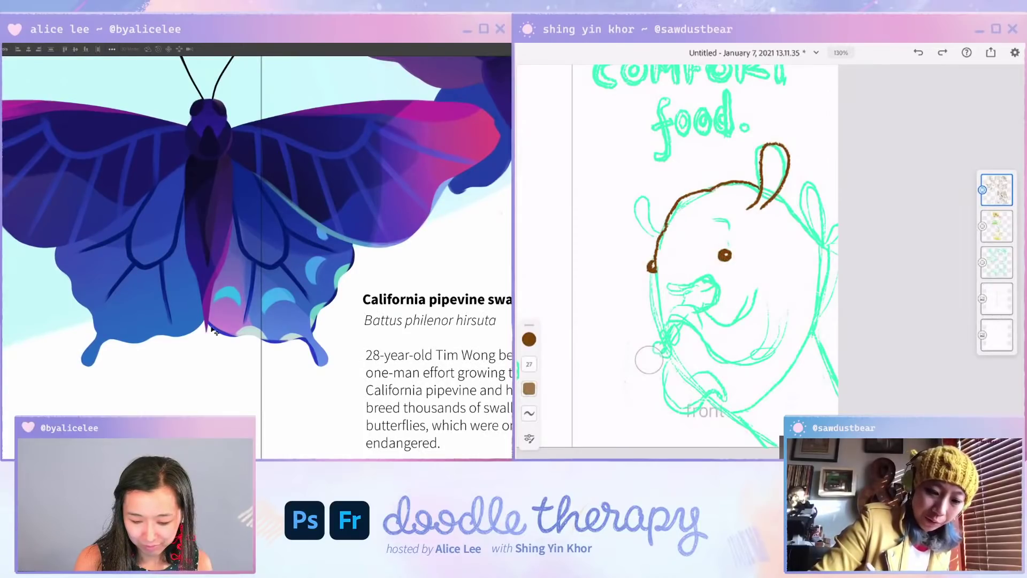
pyautogui.hotkey('ctrl', 'shift', 'n')
pyautogui.press('Return')
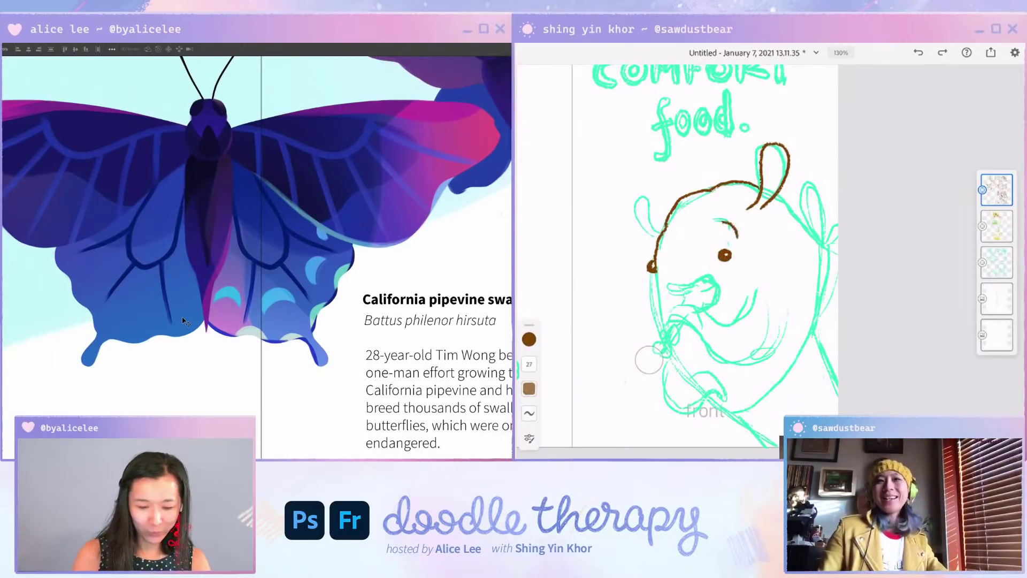
pyautogui.press('i')
pyautogui.press('b')
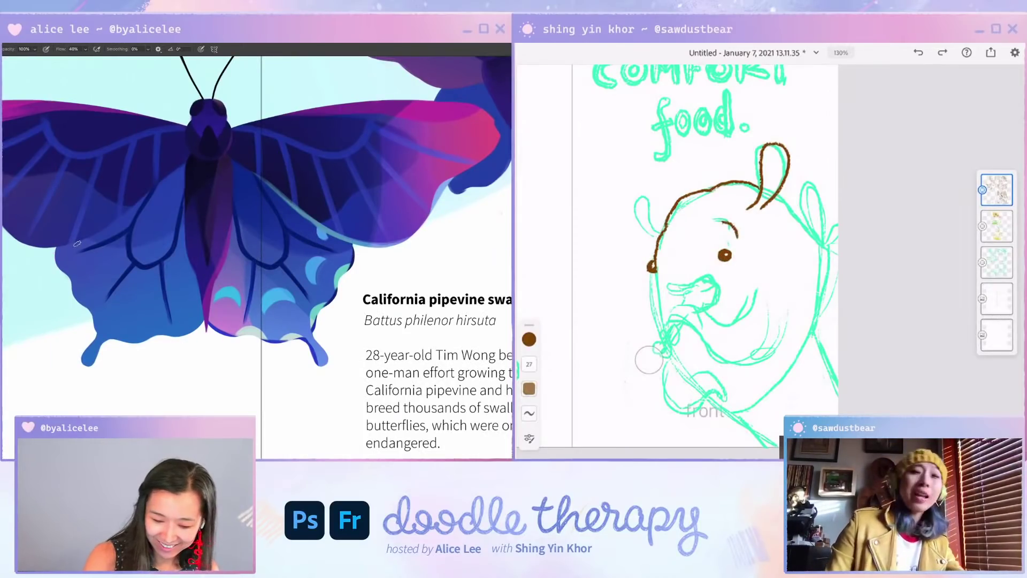
pyautogui.moveTo(61, 247)
pyautogui.mouseDown()
pyautogui.moveTo(64, 273)
pyautogui.moveTo(58, 247)
pyautogui.moveTo(73, 254)
pyautogui.moveTo(74, 236)
pyautogui.moveTo(66, 276)
pyautogui.moveTo(83, 305)
pyautogui.mouseUp()
pyautogui.press('i')
pyautogui.press('b')
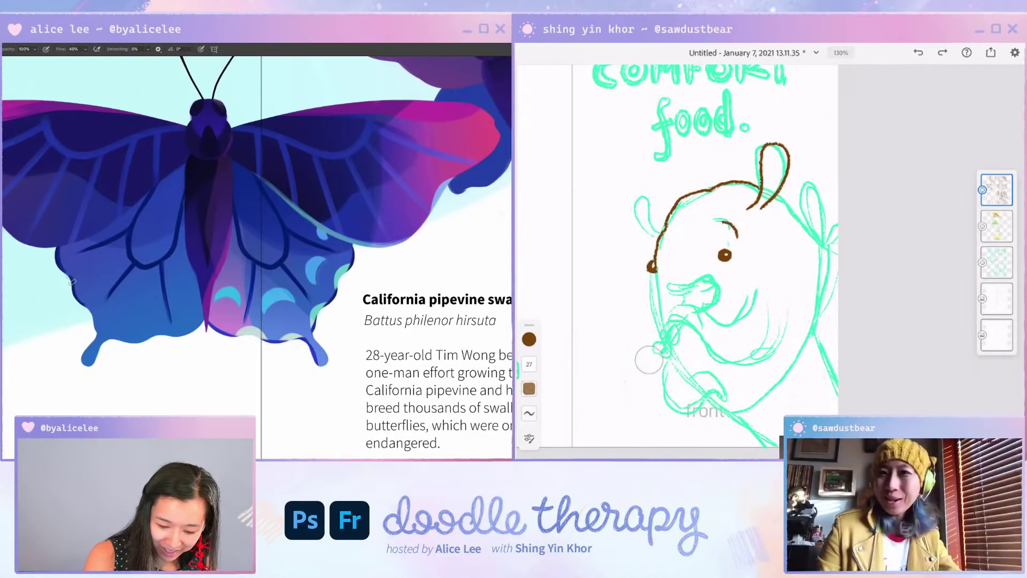
# Step: Clean up the dark border and continue it along the tail and scalloped lower edge of the left hindwing
pyautogui.press('e')
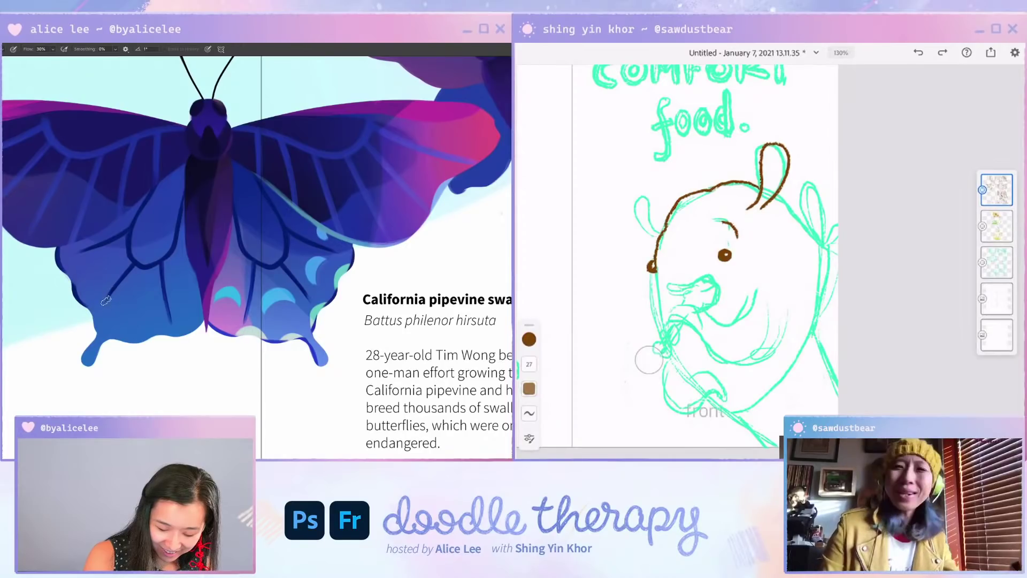
pyautogui.press('r')
pyautogui.moveTo(98, 388)
pyautogui.mouseDown()
pyautogui.moveTo(374, 299)
pyautogui.moveTo(369, 114)
pyautogui.mouseUp()
pyautogui.press('b')
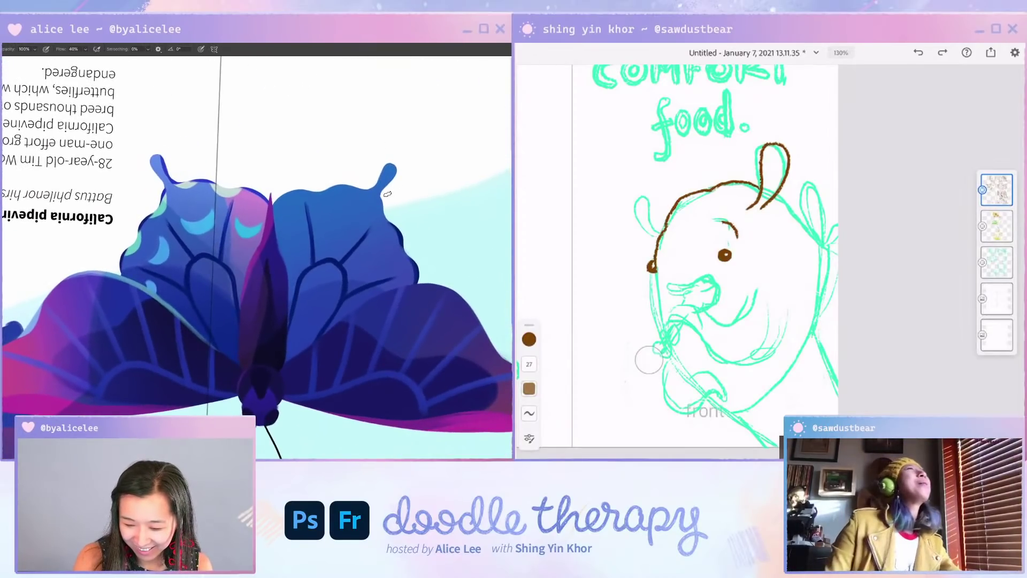
pyautogui.press('r')
pyautogui.moveTo(411, 213)
pyautogui.mouseDown()
pyautogui.moveTo(115, 281)
pyautogui.moveTo(139, 313)
pyautogui.moveTo(198, 337)
pyautogui.mouseUp()
pyautogui.press('b')
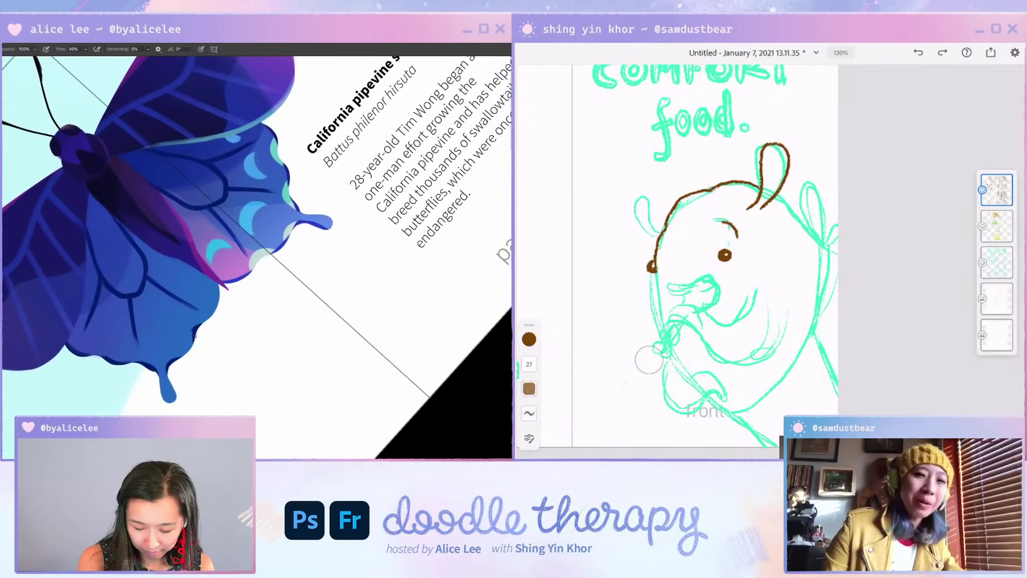
pyautogui.press('Escape')
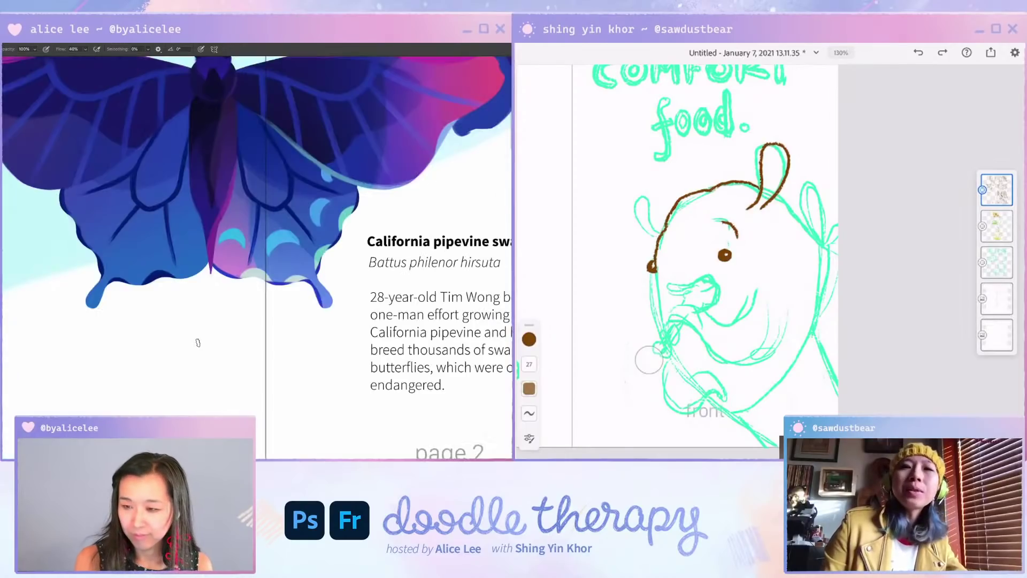
# Step: Touch up the large butterfly's left hindwing border near the body and blend it upward with a gradient in a sampled colour
pyautogui.moveTo(348, 213); pyautogui.dragTo(363, 335)
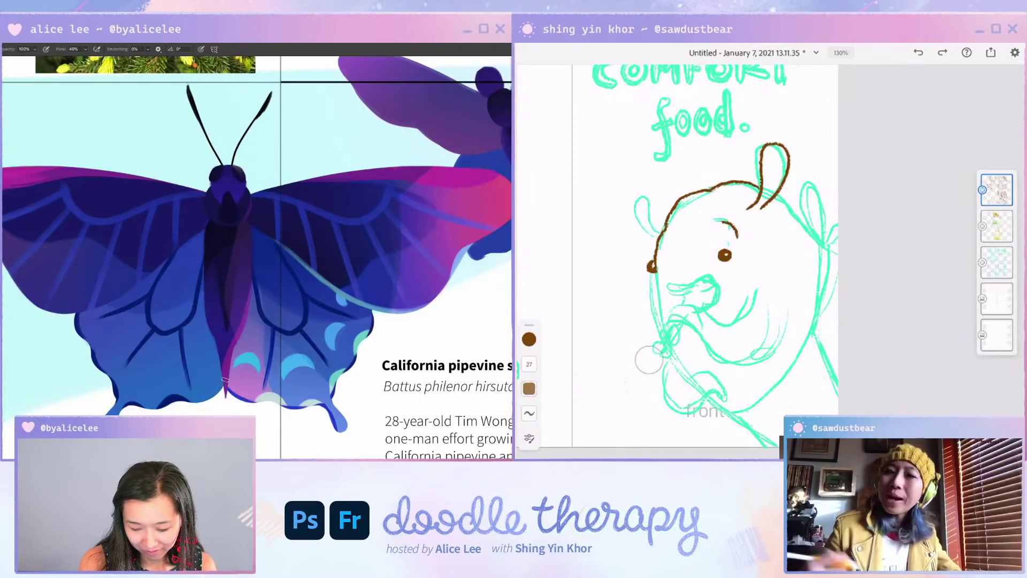
pyautogui.press('e')
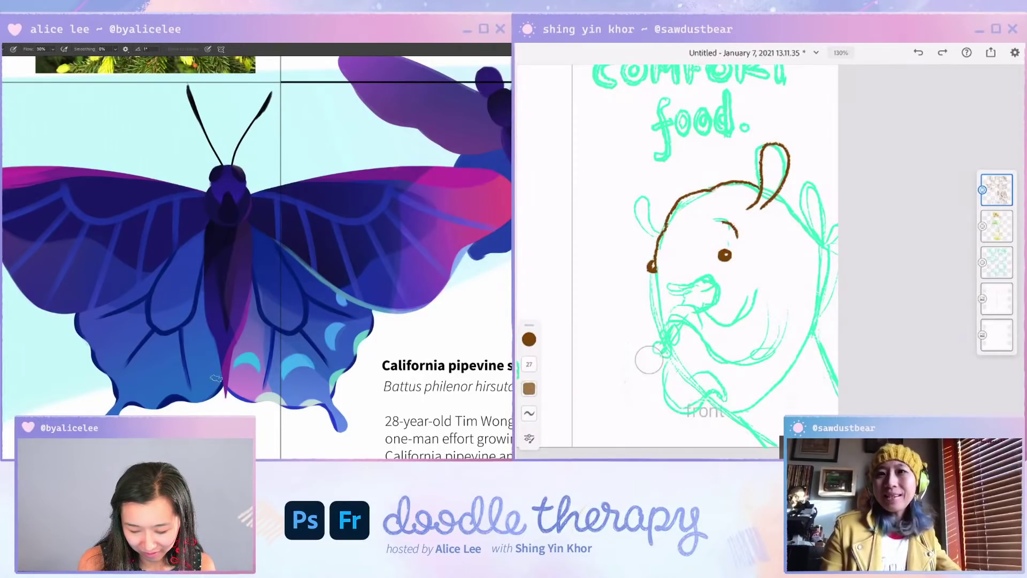
pyautogui.press('b')
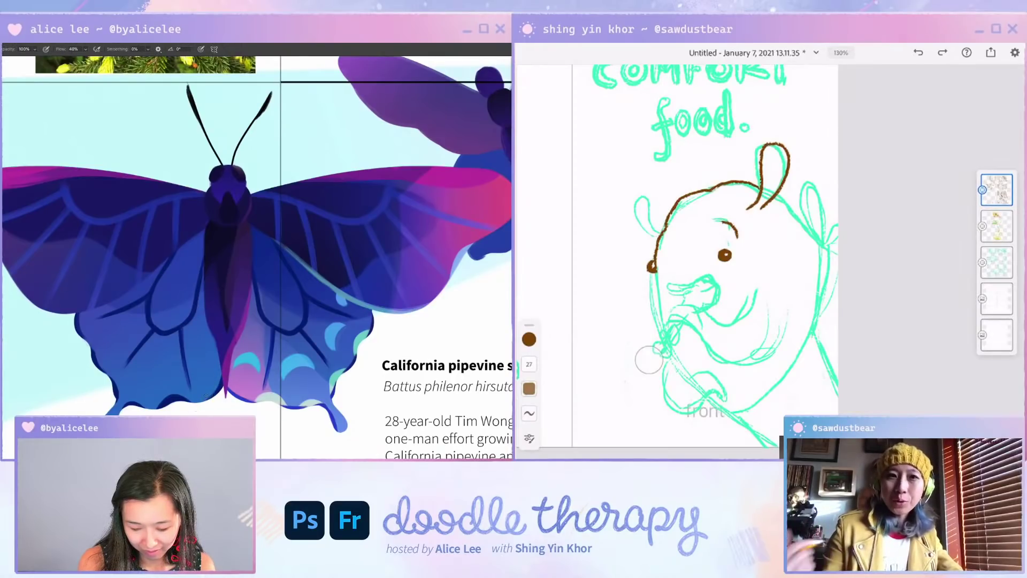
pyautogui.press('g')
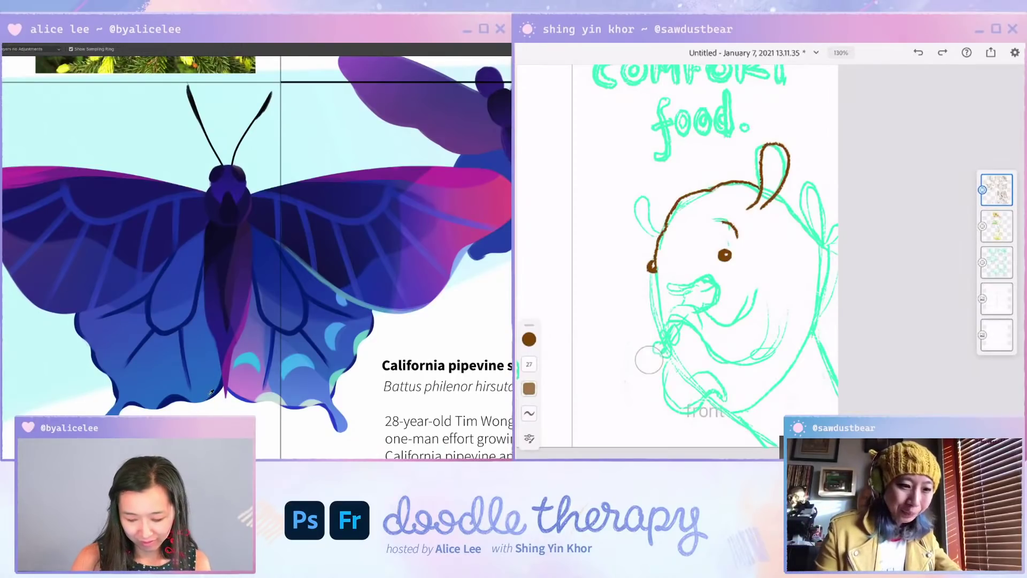
pyautogui.keyDown('alt'); pyautogui.click(237, 396); pyautogui.keyUp('alt')
pyautogui.scroll(-3, 649, 359)
pyautogui.scroll(-3, 649, 360)
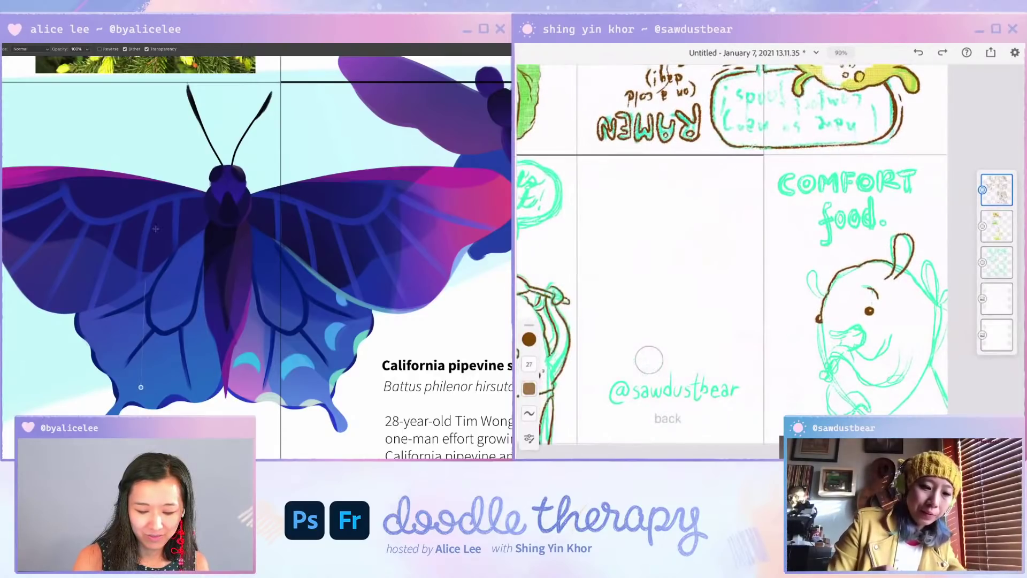
pyautogui.moveTo(358, 322); pyautogui.dragTo(370, 307)
pyautogui.scroll(3, 741, 241)
pyautogui.press('v')
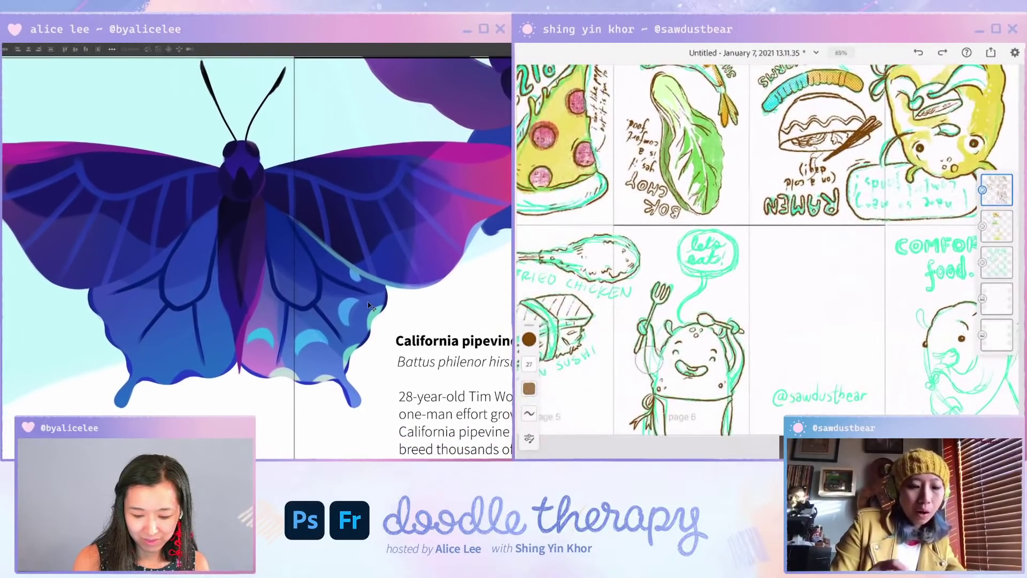
# Step: Move the reference photo of the open-winged butterfly slightly closer to the large illustrated butterfly
pyautogui.moveTo(359, 221); pyautogui.dragTo(352, 277)
pyautogui.hotkey('ctrl', '-')
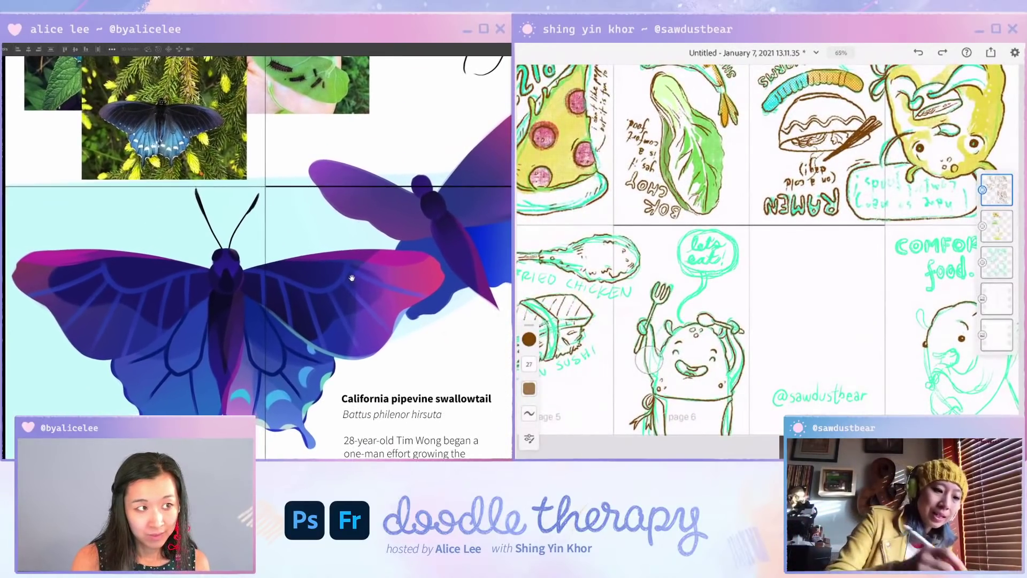
pyautogui.moveTo(226, 166); pyautogui.dragTo(213, 182)
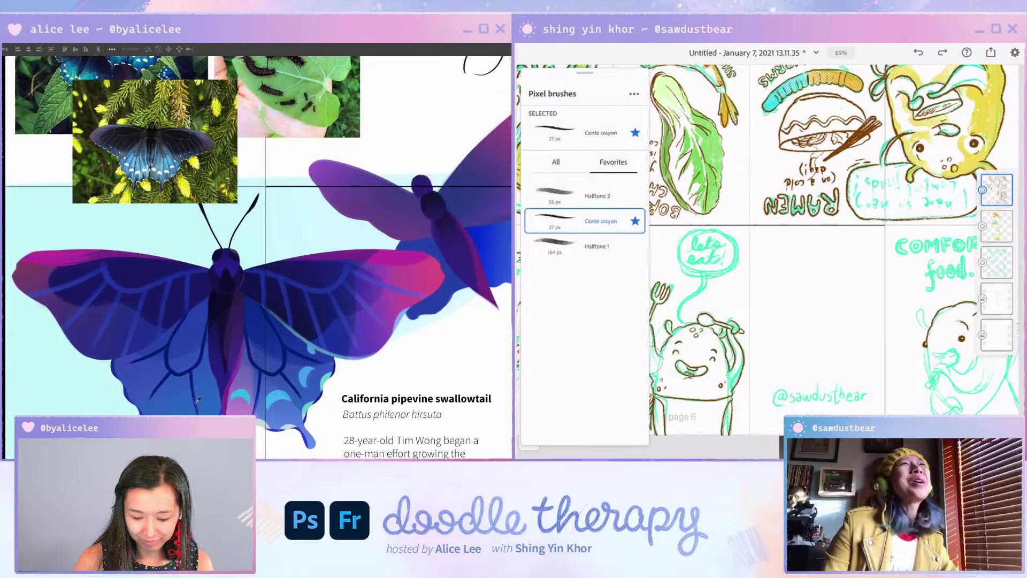
# Step: Paint two light blue crescent spots on the large butterfly's left hindwing, one mid-wing and one near the body
pyautogui.press('i')
pyautogui.moveTo(280, 394)
pyautogui.mouseDown()
pyautogui.moveTo(339, 350)
pyautogui.moveTo(372, 235)
pyautogui.mouseUp()
pyautogui.press('r')
pyautogui.press('b')
pyautogui.moveTo(348, 338)
pyautogui.mouseDown()
pyautogui.moveTo(340, 358)
pyautogui.moveTo(350, 358)
pyautogui.mouseUp()
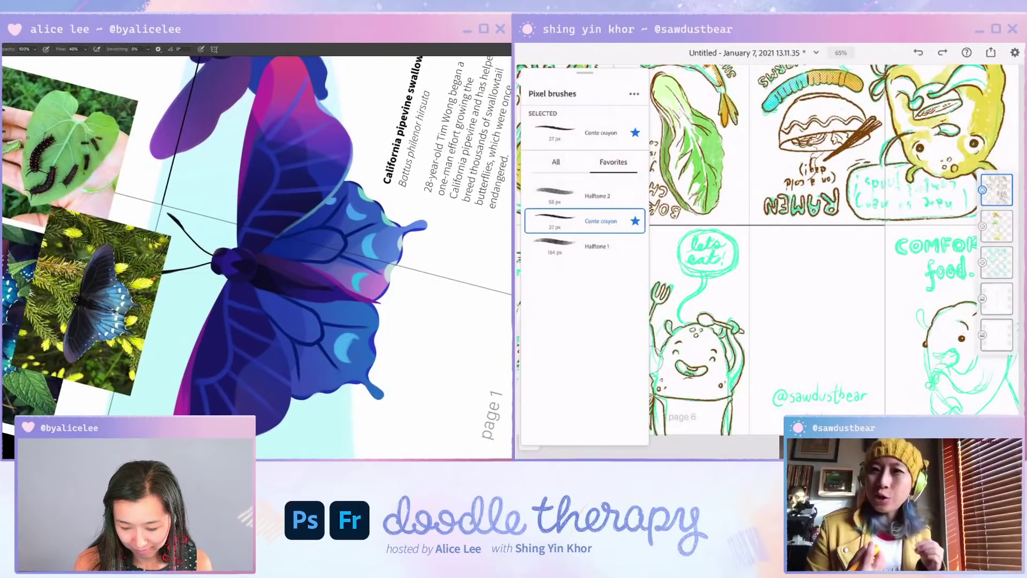
pyautogui.press('e')
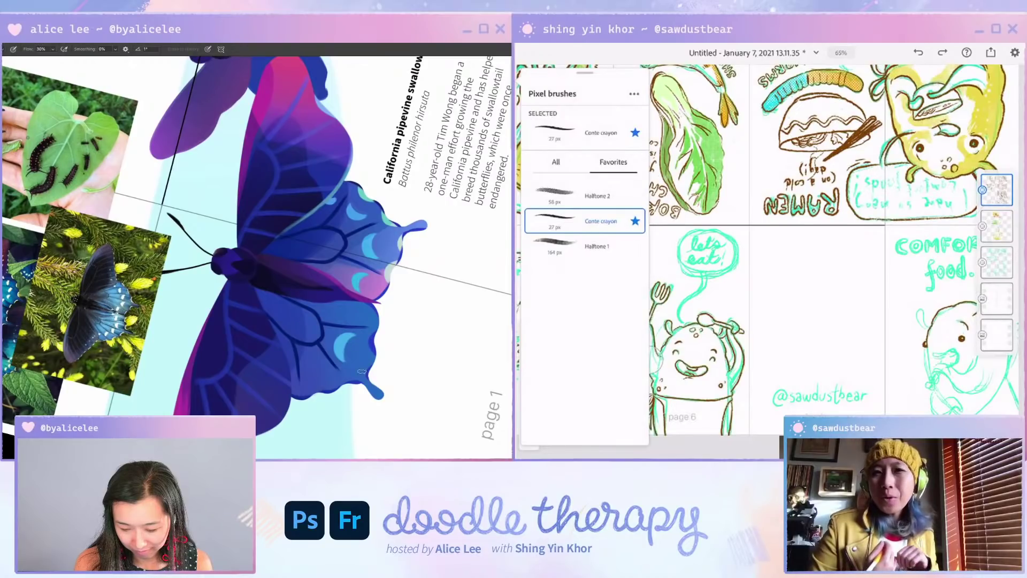
pyautogui.press('b')
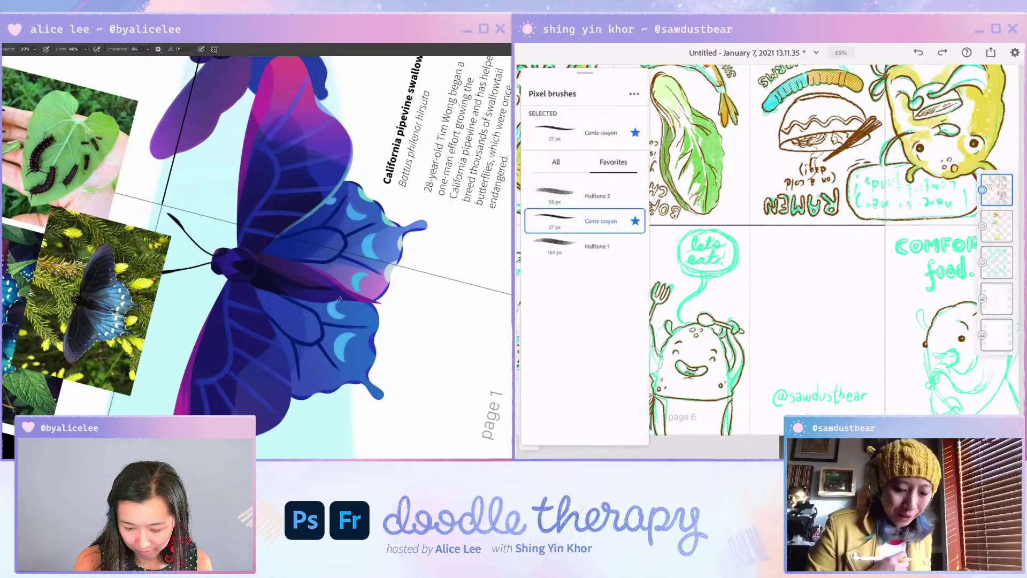
pyautogui.moveTo(338, 300); pyautogui.dragTo(338, 313)
# Step: Add a third light blue crescent near the left hindwing's outer edge and trim its shape with the eraser
pyautogui.press('r')
pyautogui.moveTo(359, 382)
pyautogui.mouseDown()
pyautogui.moveTo(367, 231)
pyautogui.moveTo(362, 244)
pyautogui.mouseUp()
pyautogui.press('b')
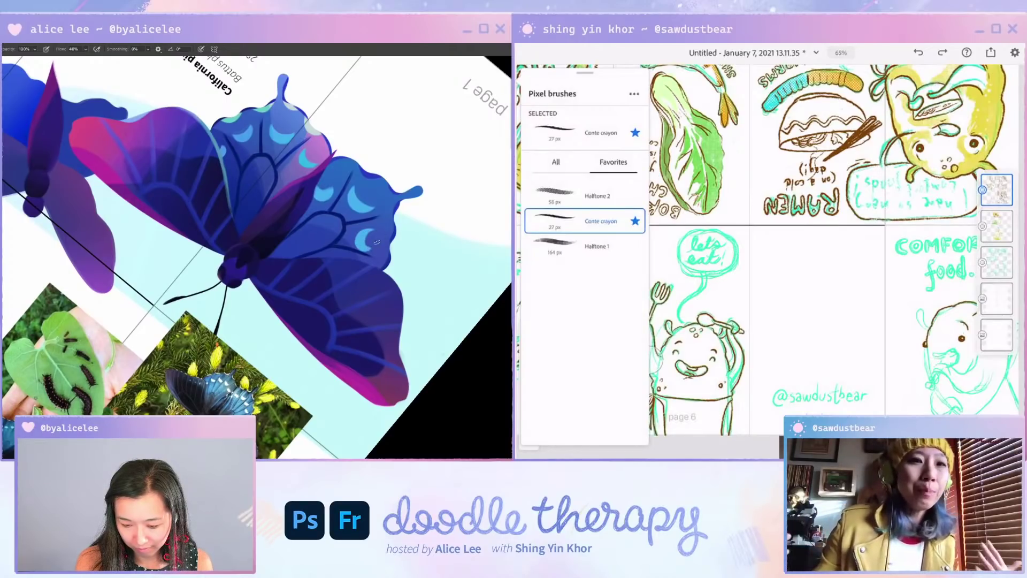
pyautogui.press('e')
pyautogui.moveTo(376, 231)
pyautogui.mouseDown()
pyautogui.moveTo(371, 251)
pyautogui.moveTo(369, 239)
pyautogui.mouseUp()
pyautogui.press('w')
pyautogui.press('v')
pyautogui.press('Escape')
pyautogui.moveTo(286, 355); pyautogui.dragTo(370, 292)
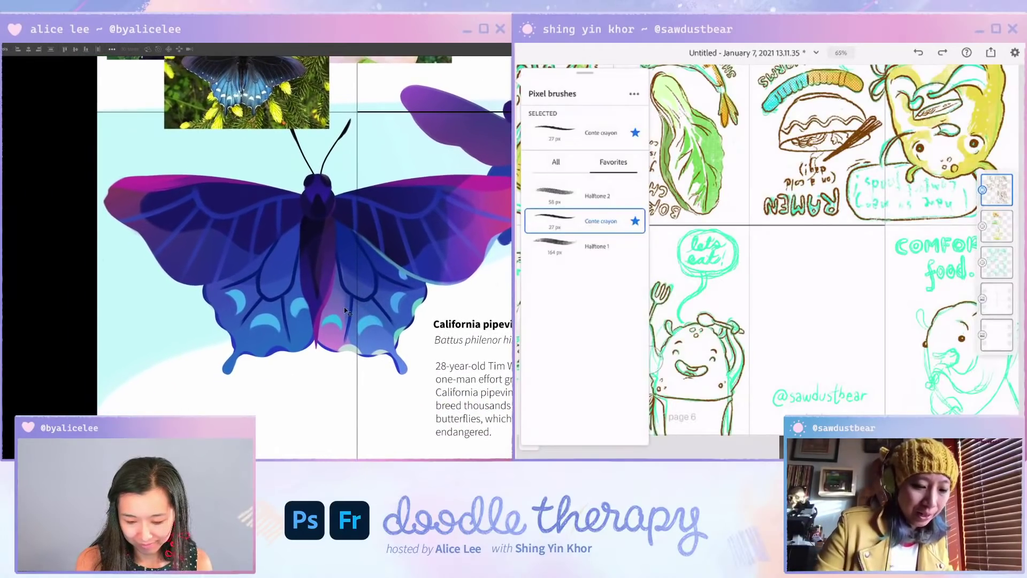
# Step: Nudge the crescent nearest the body and fade the left hindwing's spots into the wing colour with a gradient
pyautogui.moveTo(297, 304); pyautogui.dragTo(300, 311)
pyautogui.hotkey('ctrl', 'd')
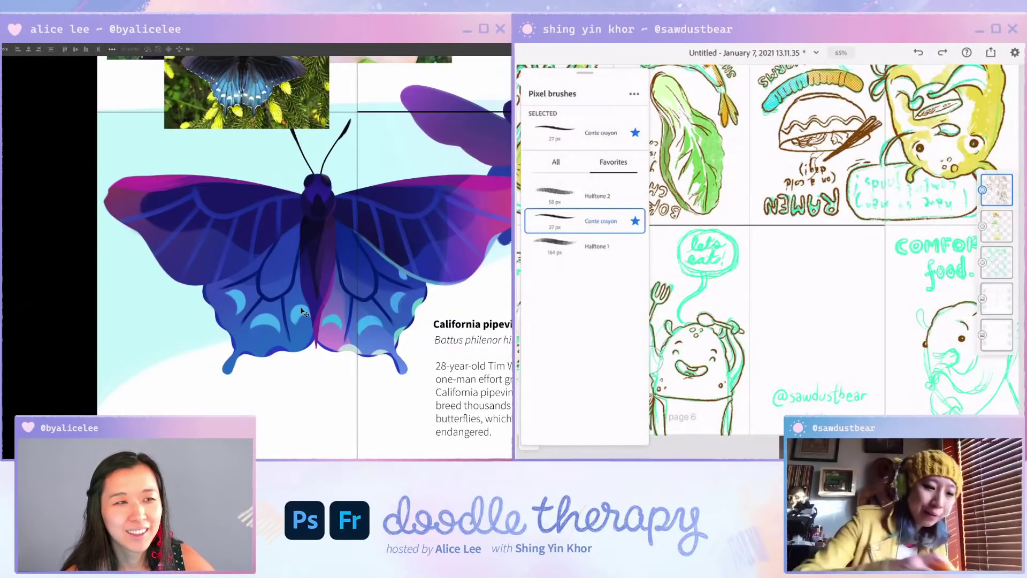
pyautogui.press('Escape')
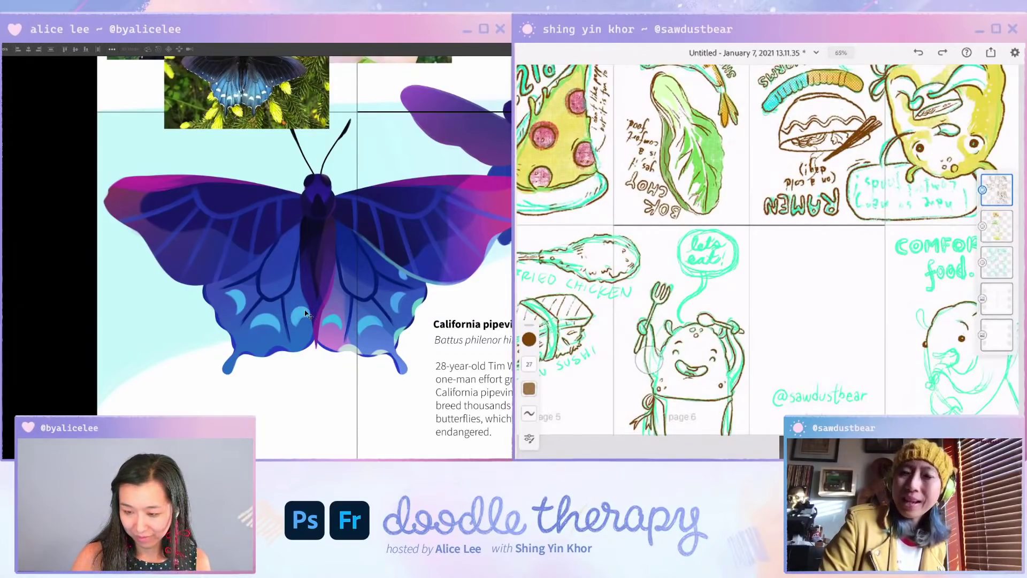
pyautogui.press('g')
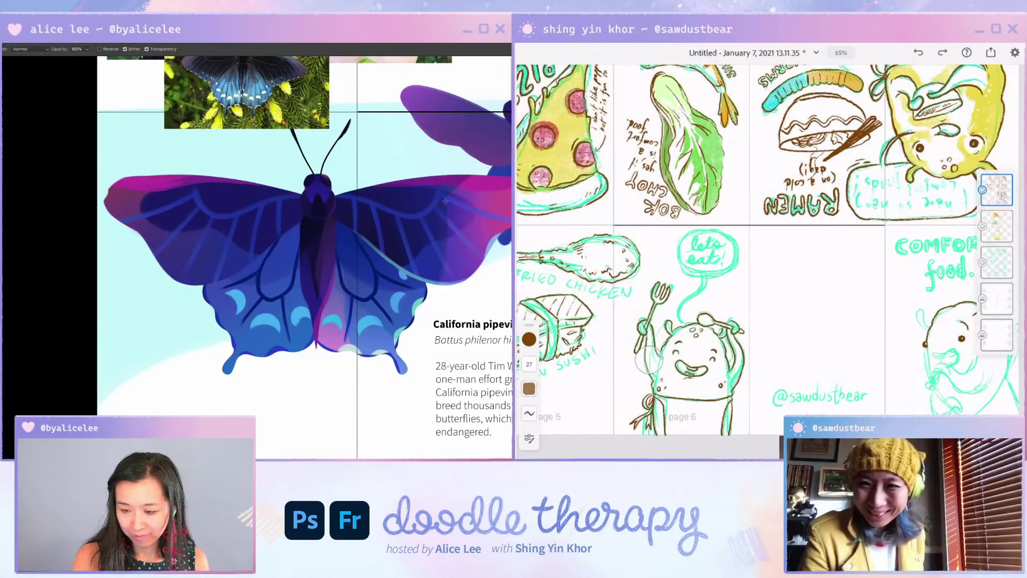
pyautogui.press('v')
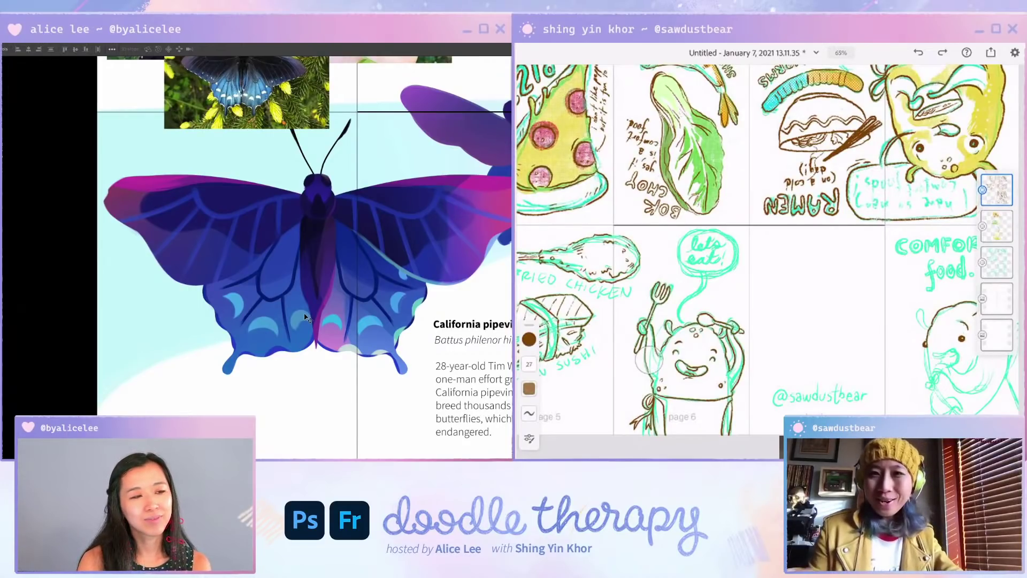
pyautogui.moveTo(327, 277); pyautogui.dragTo(293, 300)
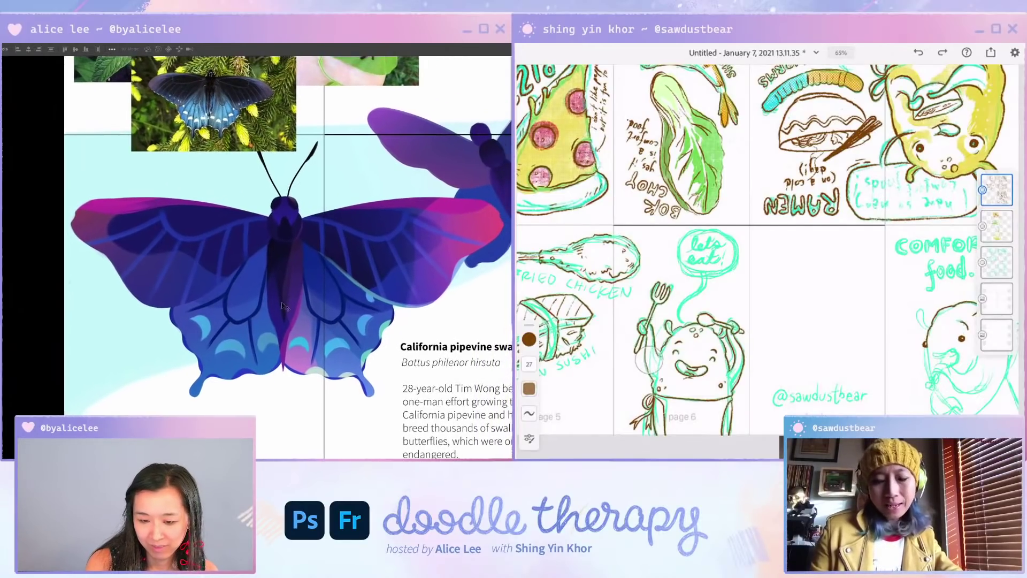
# Step: In Fresco, ink the cover character's arm with brown outlines and the drumstick held in its hand
pyautogui.press('r')
pyautogui.moveTo(245, 406); pyautogui.dragTo(327, 405)
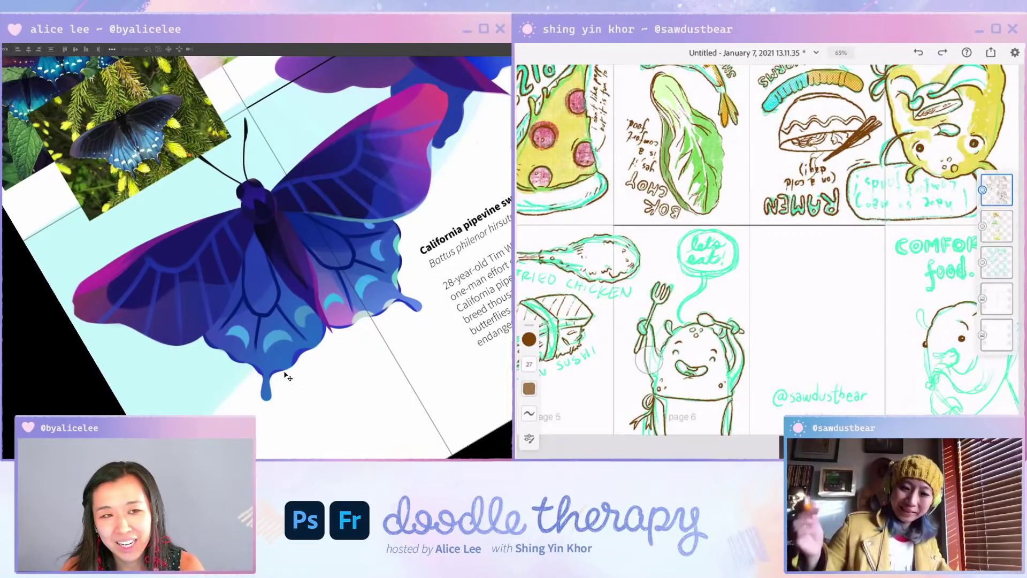
pyautogui.scroll(3, 767, 251)
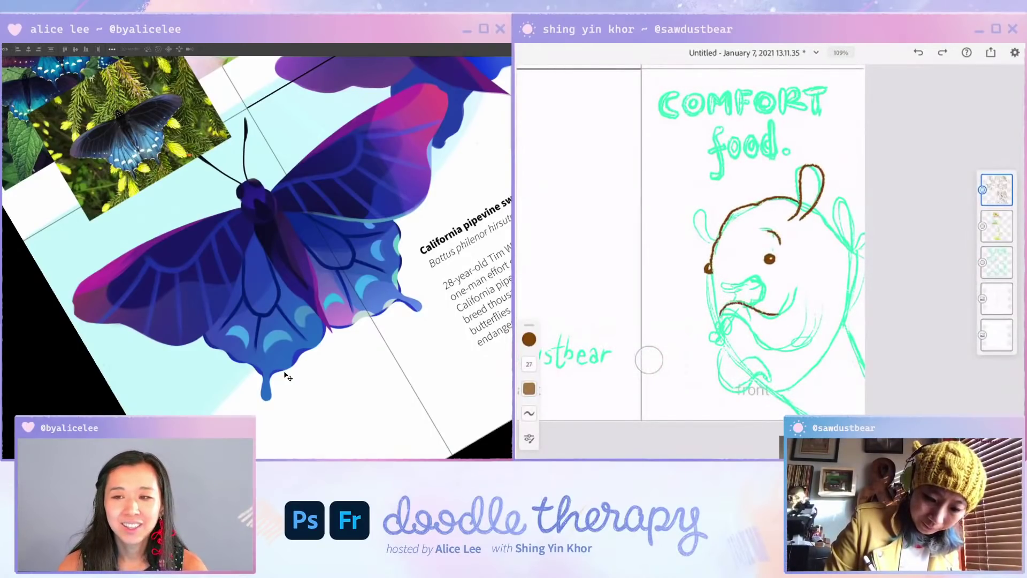
pyautogui.moveTo(775, 314); pyautogui.dragTo(795, 292)
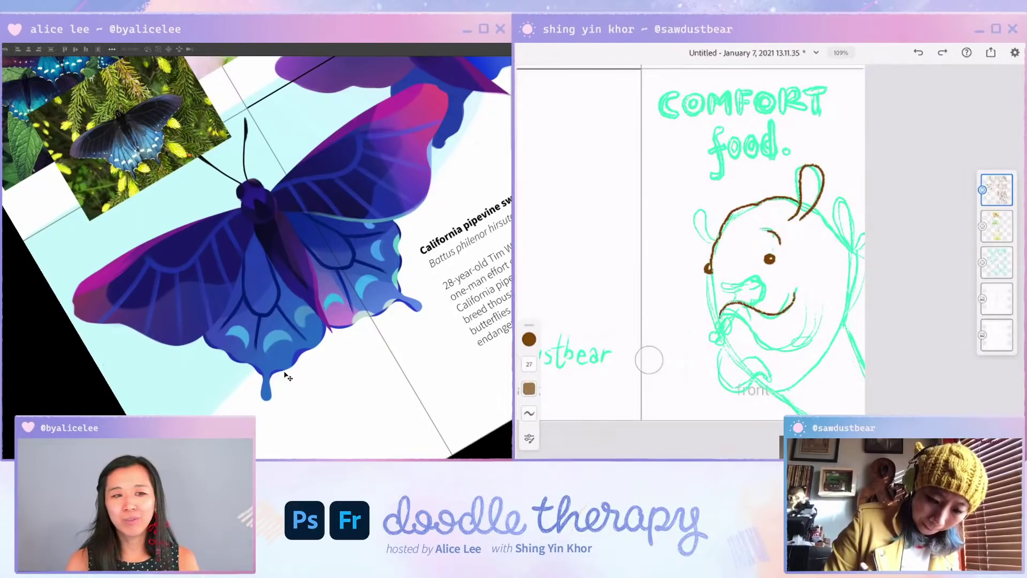
pyautogui.moveTo(729, 315)
pyautogui.mouseDown()
pyautogui.moveTo(773, 347)
pyautogui.moveTo(801, 343)
pyautogui.moveTo(820, 307)
pyautogui.mouseUp()
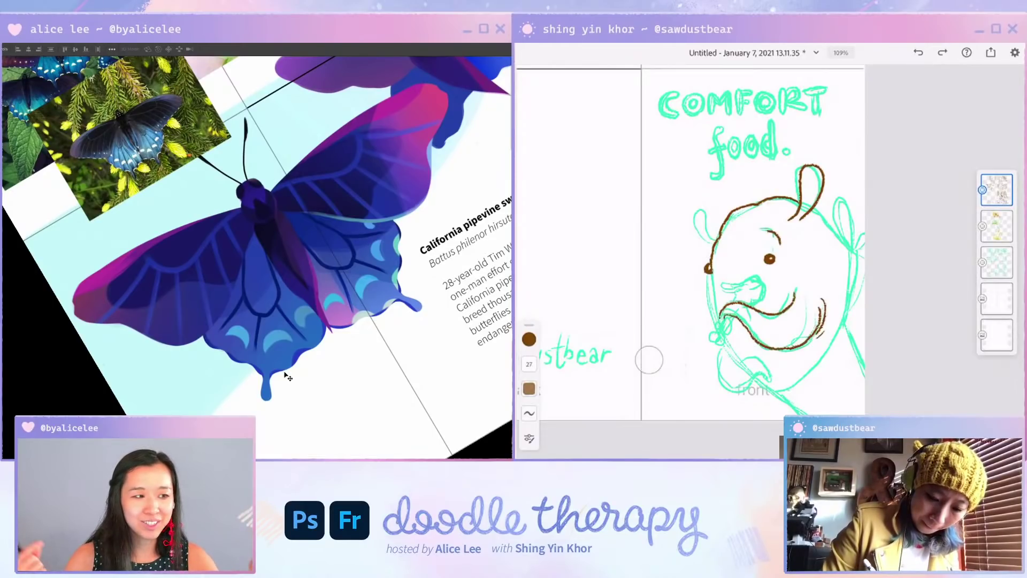
pyautogui.moveTo(728, 324)
pyautogui.mouseDown()
pyautogui.moveTo(720, 328)
pyautogui.moveTo(728, 342)
pyautogui.mouseUp()
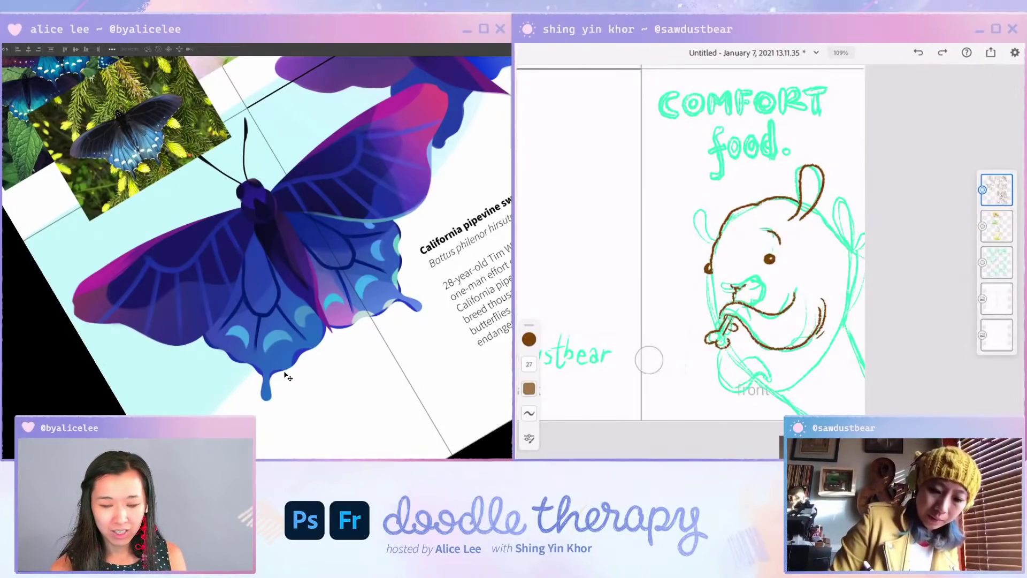
pyautogui.press('Escape')
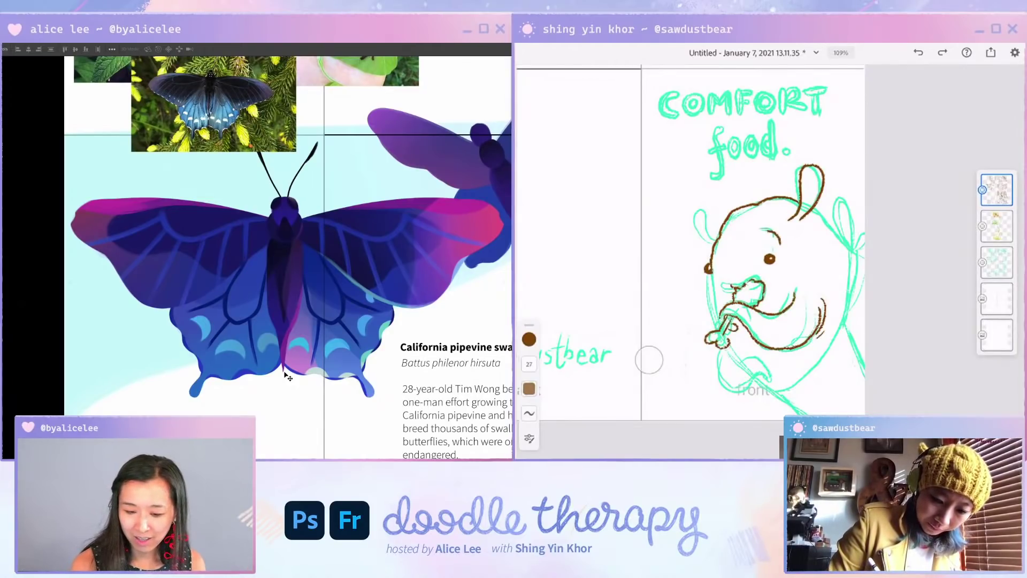
# Step: In Photoshop, show the brush library and follow its option for getting more brushes
pyautogui.moveTo(510, 188)
pyautogui.mouseDown()
pyautogui.moveTo(319, 238)
pyautogui.moveTo(11, 147)
pyautogui.moveTo(63, 138)
pyautogui.moveTo(114, 97)
pyautogui.mouseUp()
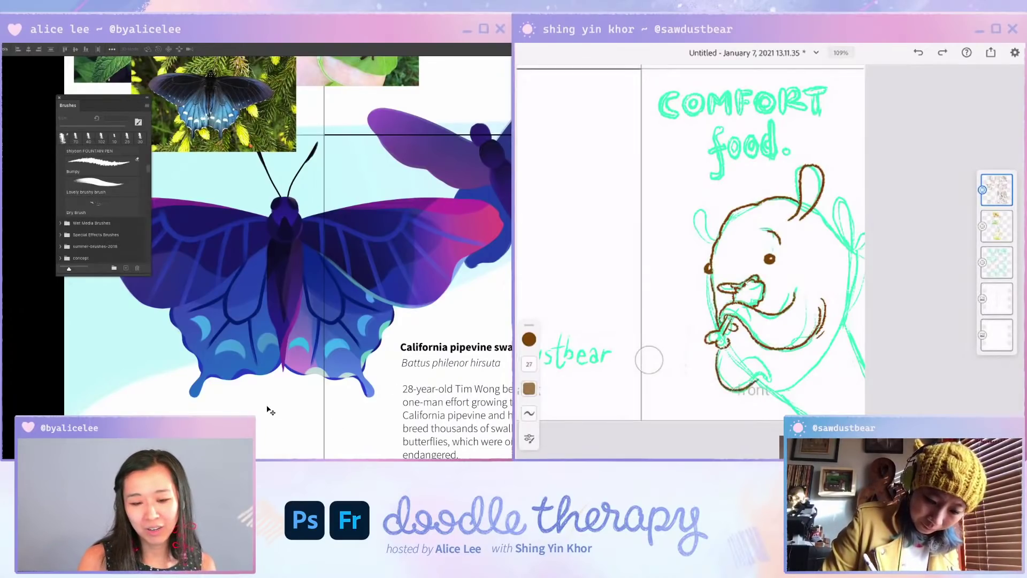
pyautogui.click(147, 106)
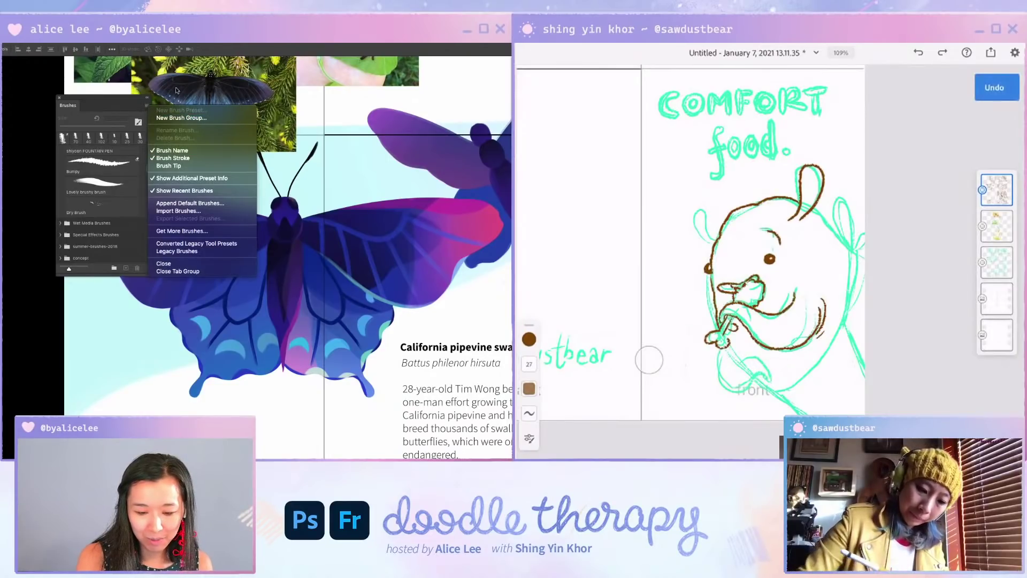
pyautogui.click(244, 231)
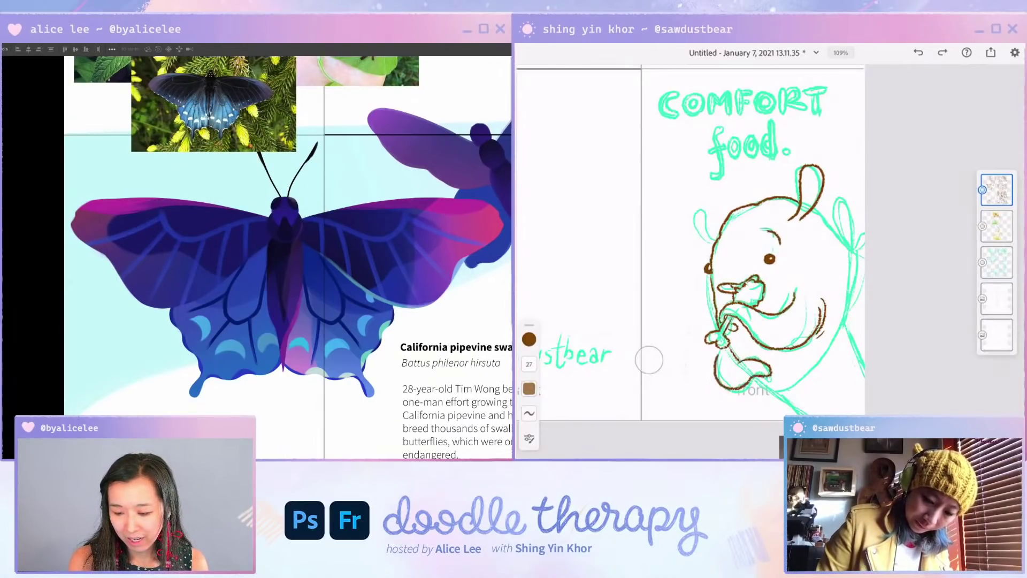
# Step: Browse the brush library and select the FOUNTAIN PEN brush
pyautogui.click(509, 258)
pyautogui.moveTo(136, 212)
pyautogui.mouseDown()
pyautogui.moveTo(137, 321)
pyautogui.moveTo(136, 213)
pyautogui.mouseUp()
pyautogui.click(54, 265)
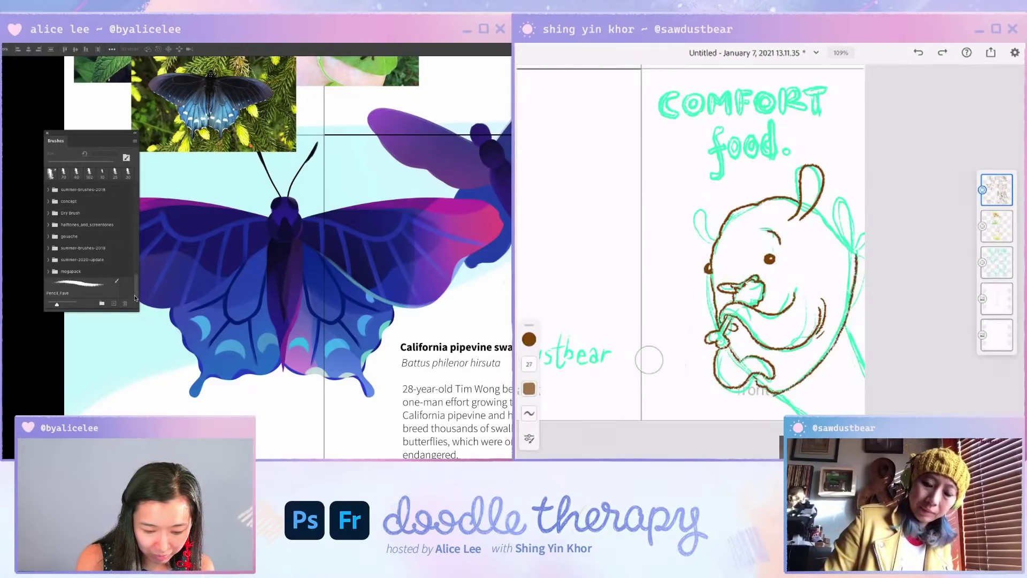
pyautogui.moveTo(135, 298)
pyautogui.mouseDown()
pyautogui.moveTo(141, 211)
pyautogui.moveTo(132, 267)
pyautogui.mouseUp()
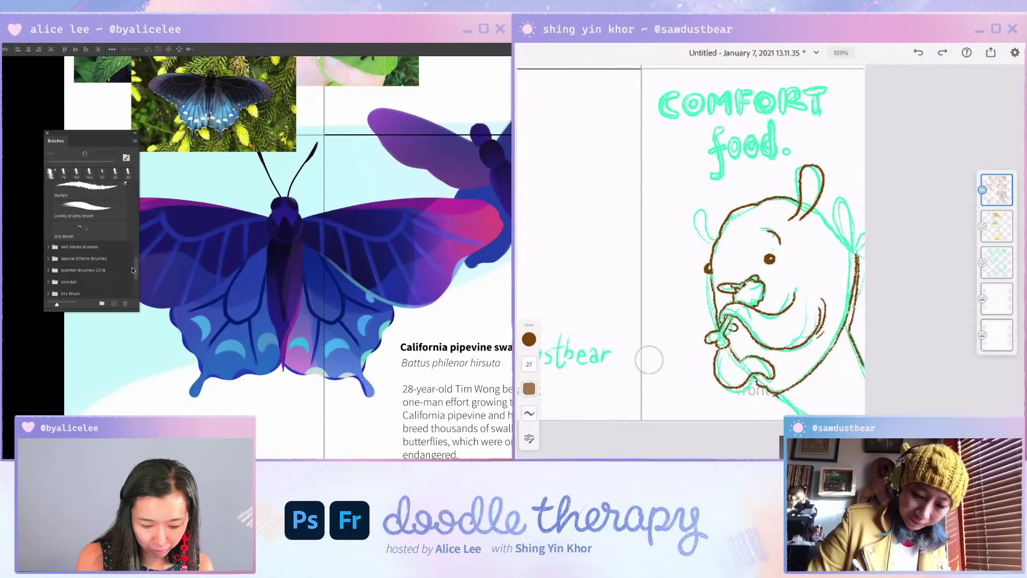
pyautogui.scroll(2, 132, 267)
pyautogui.click(106, 216)
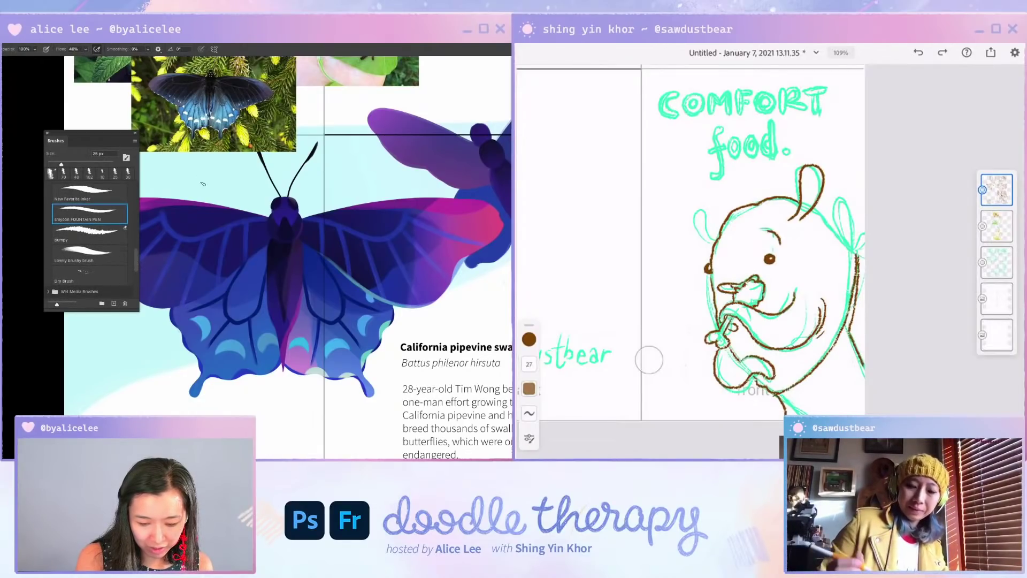
# Step: Try the fountain pen brush with a stroke on a new layer, enlarge the brush, delete the test and put the library away
pyautogui.hotkey('ctrl', 'shift', 'n')
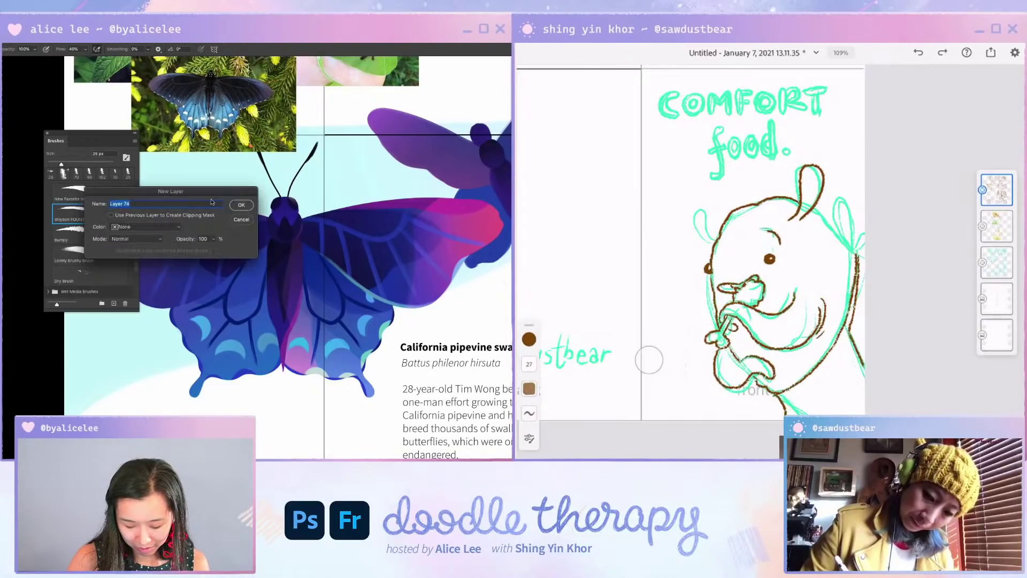
pyautogui.press('Return')
pyautogui.moveTo(194, 188)
pyautogui.mouseDown()
pyautogui.moveTo(209, 172)
pyautogui.moveTo(219, 189)
pyautogui.moveTo(82, 166)
pyautogui.moveTo(176, 197)
pyautogui.moveTo(188, 186)
pyautogui.moveTo(224, 200)
pyautogui.moveTo(261, 195)
pyautogui.mouseUp()
pyautogui.click(83, 163)
pyautogui.press('Delete')
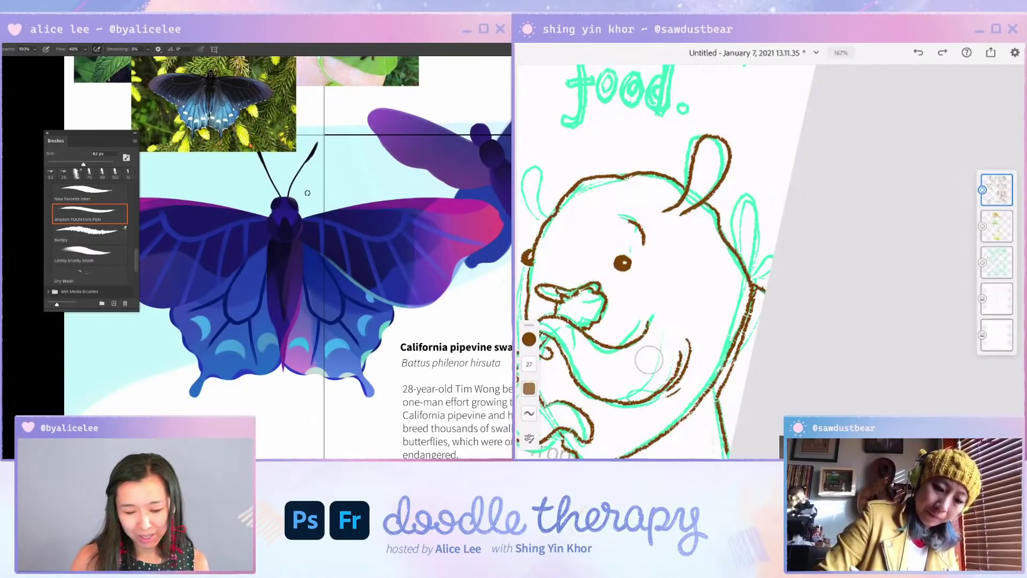
pyautogui.moveTo(61, 139); pyautogui.dragTo(510, 385)
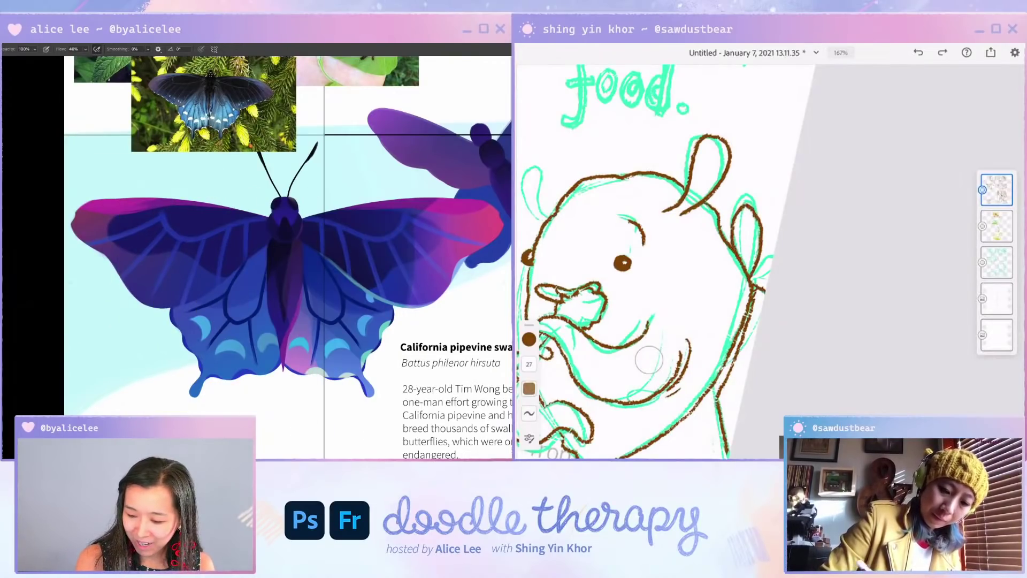
# Step: In Fresco, ink the small loop and strands beside the cover character's rear ear in brown
pyautogui.moveTo(748, 274)
pyautogui.mouseDown()
pyautogui.moveTo(739, 227)
pyautogui.moveTo(748, 214)
pyautogui.moveTo(753, 275)
pyautogui.moveTo(769, 253)
pyautogui.moveTo(770, 266)
pyautogui.mouseUp()
pyautogui.scroll(-3, 649, 359)
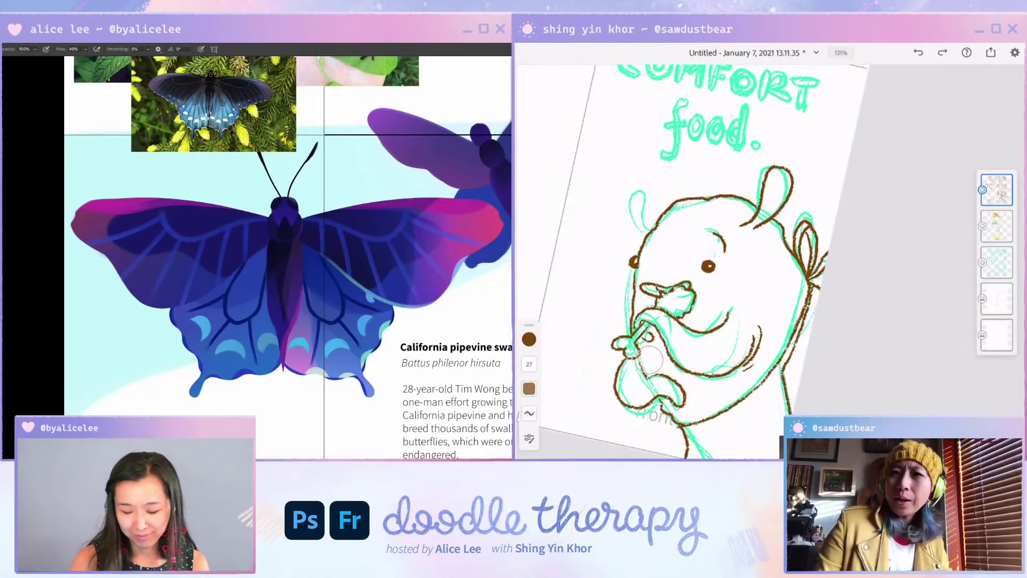
pyautogui.press('super+plus')
pyautogui.moveTo(310, 292); pyautogui.dragTo(327, 257)
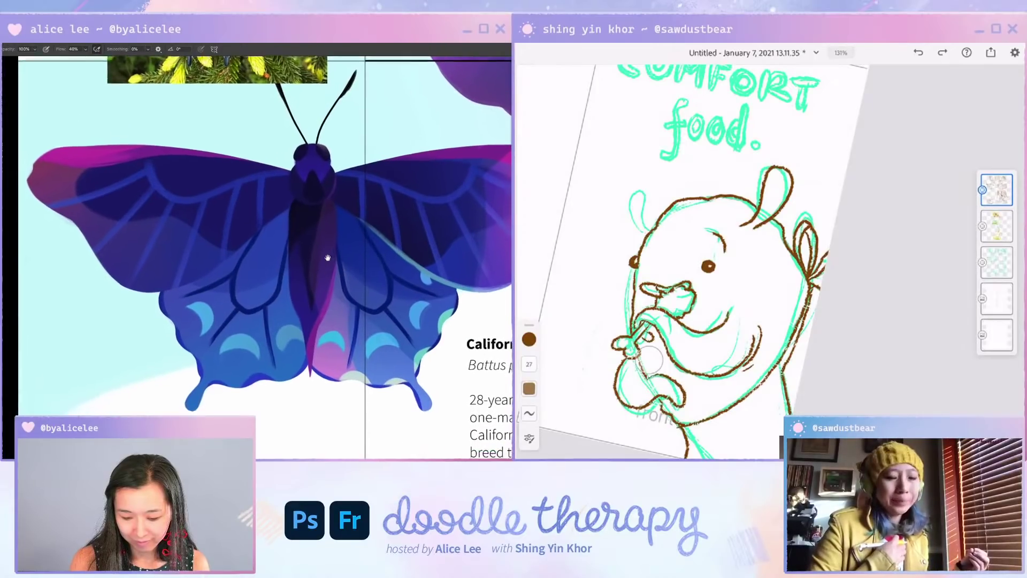
# Step: In Photoshop, try a pale spot along the scalloped outer edge of the butterfly's left hind wing, and undo it
pyautogui.press('v')
pyautogui.press('i')
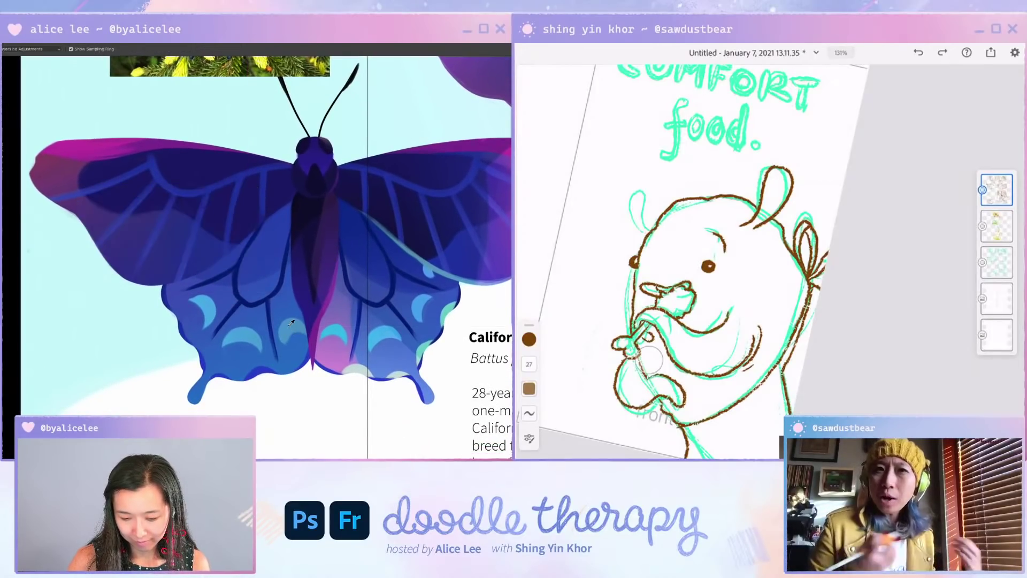
pyautogui.press('r')
pyautogui.moveTo(355, 368)
pyautogui.mouseDown()
pyautogui.moveTo(415, 253)
pyautogui.moveTo(378, 265)
pyautogui.mouseUp()
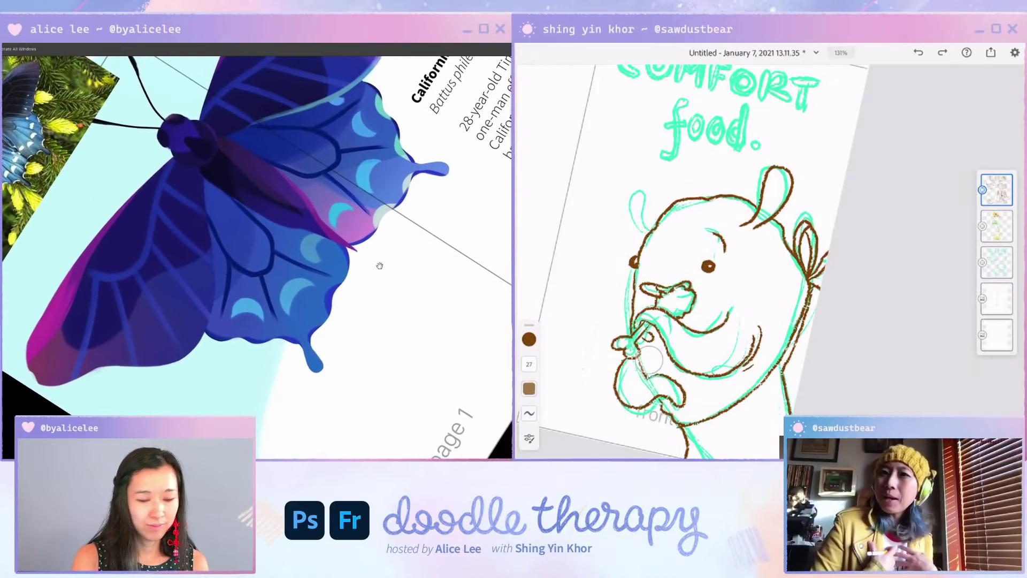
pyautogui.press('b')
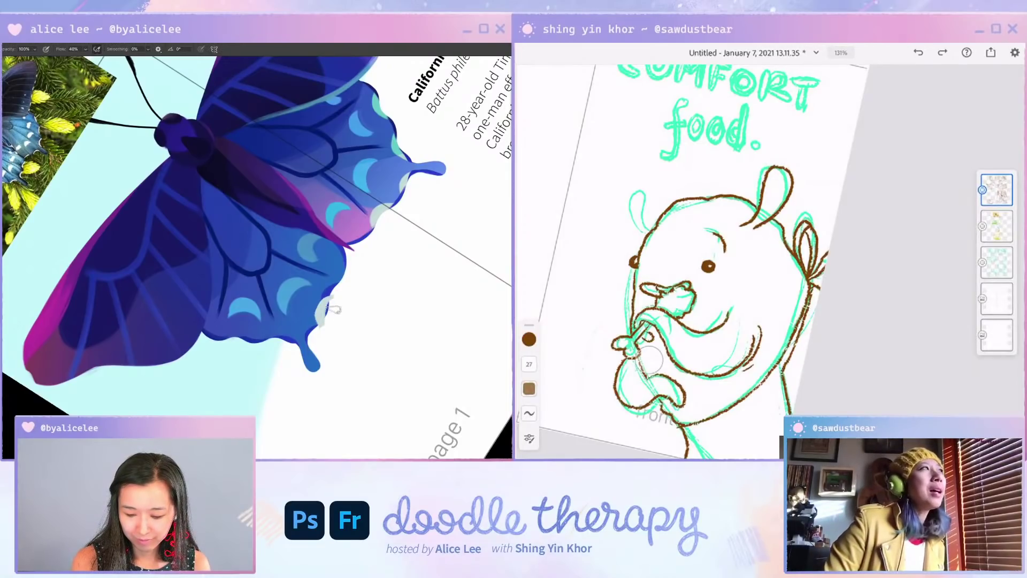
pyautogui.moveTo(331, 297); pyautogui.dragTo(323, 319)
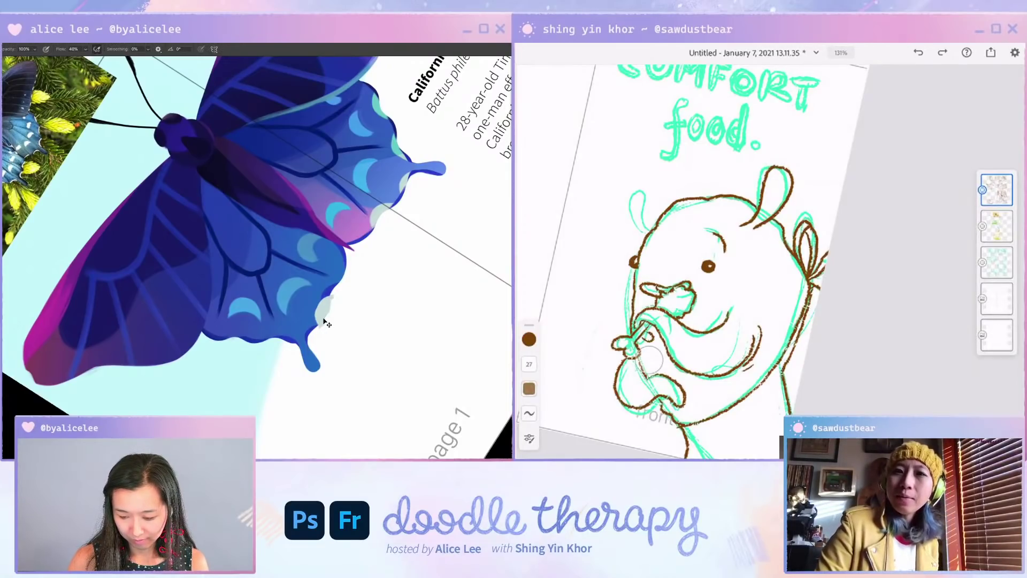
pyautogui.hotkey('ctrl', 'z')
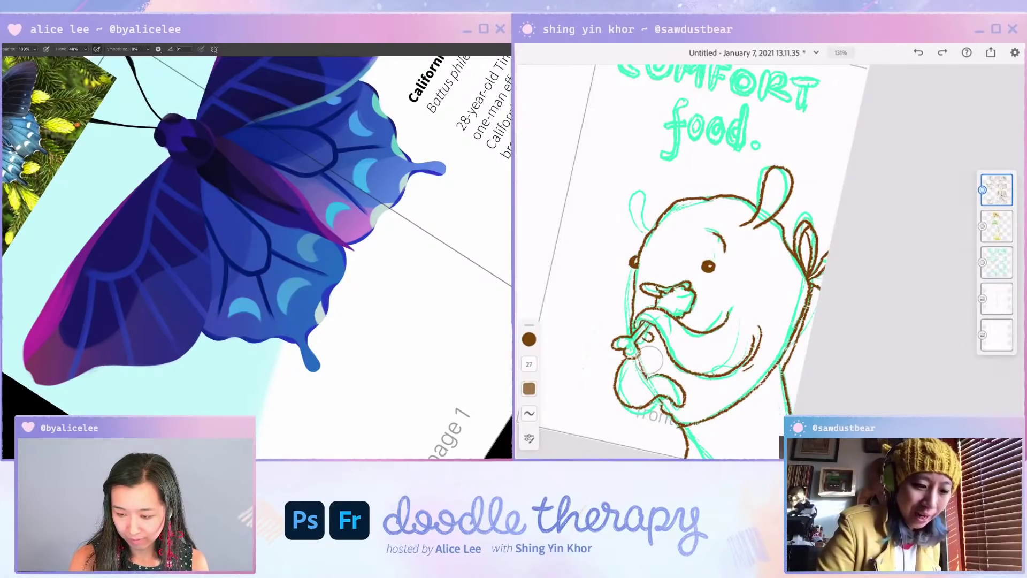
pyautogui.hotkey('ctrl', 'z')
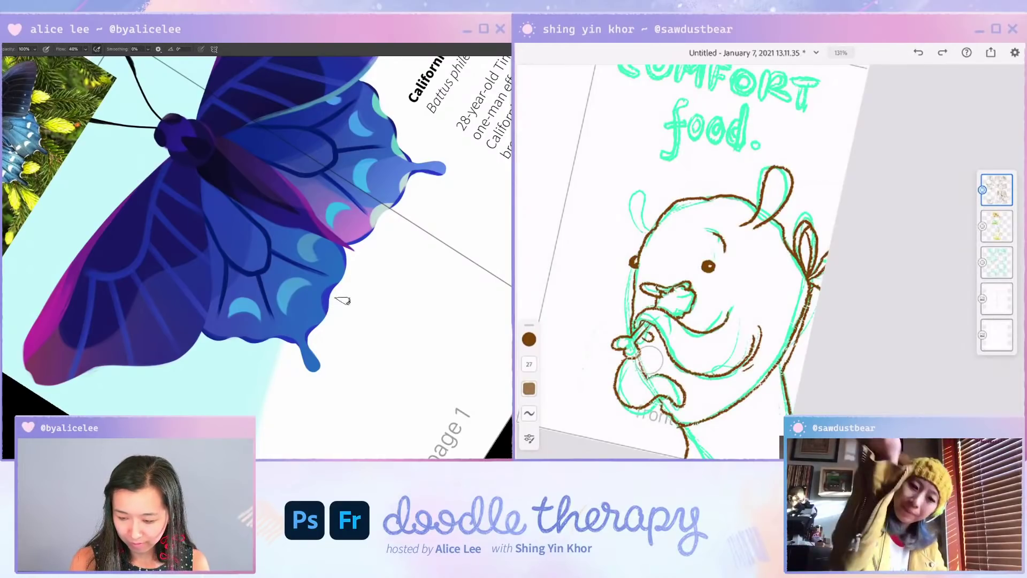
# Step: In Fresco, ink the cover character's small front ear in brown over the green sketch
pyautogui.scroll(5, 649, 359)
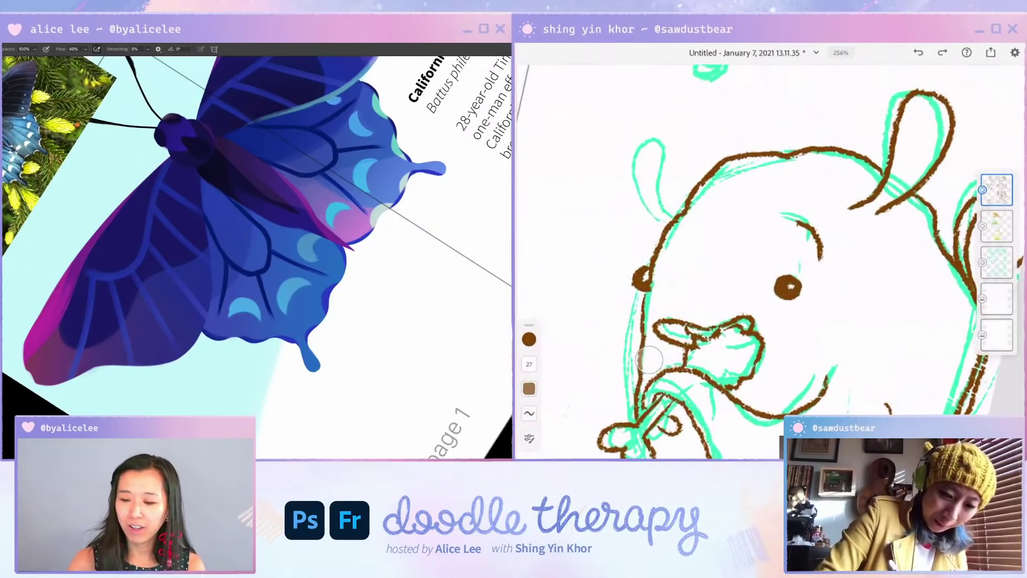
pyautogui.moveTo(671, 220)
pyautogui.mouseDown()
pyautogui.moveTo(667, 158)
pyautogui.moveTo(646, 144)
pyautogui.moveTo(639, 185)
pyautogui.moveTo(664, 222)
pyautogui.moveTo(663, 159)
pyautogui.moveTo(644, 144)
pyautogui.moveTo(625, 181)
pyautogui.moveTo(640, 212)
pyautogui.moveTo(663, 227)
pyautogui.mouseUp()
pyautogui.hotkey('ctrl', 'z')
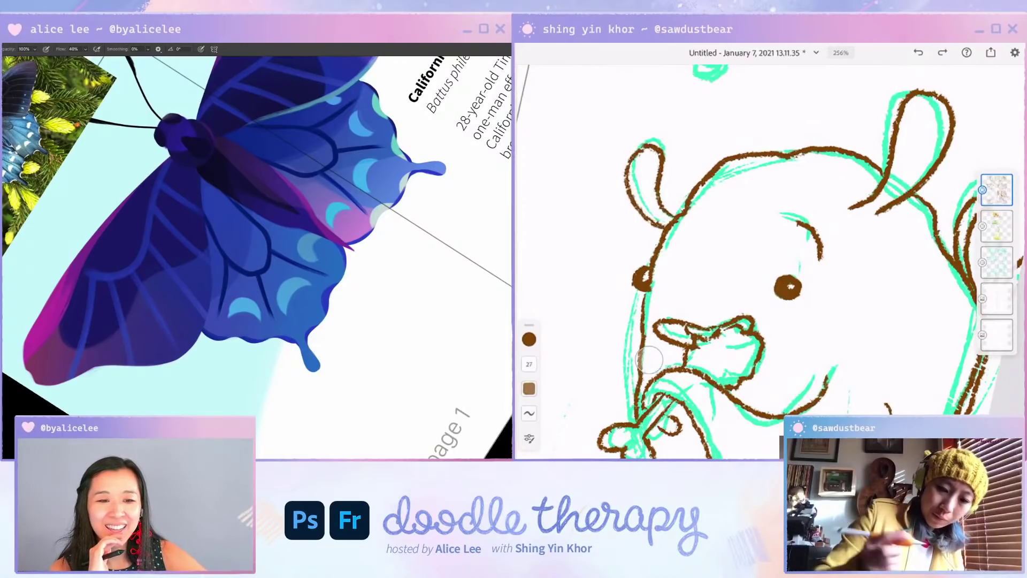
# Step: Try long curved brown lines across the back and front cover panels, and undo them
pyautogui.scroll(-5, 649, 359)
pyautogui.press('Escape')
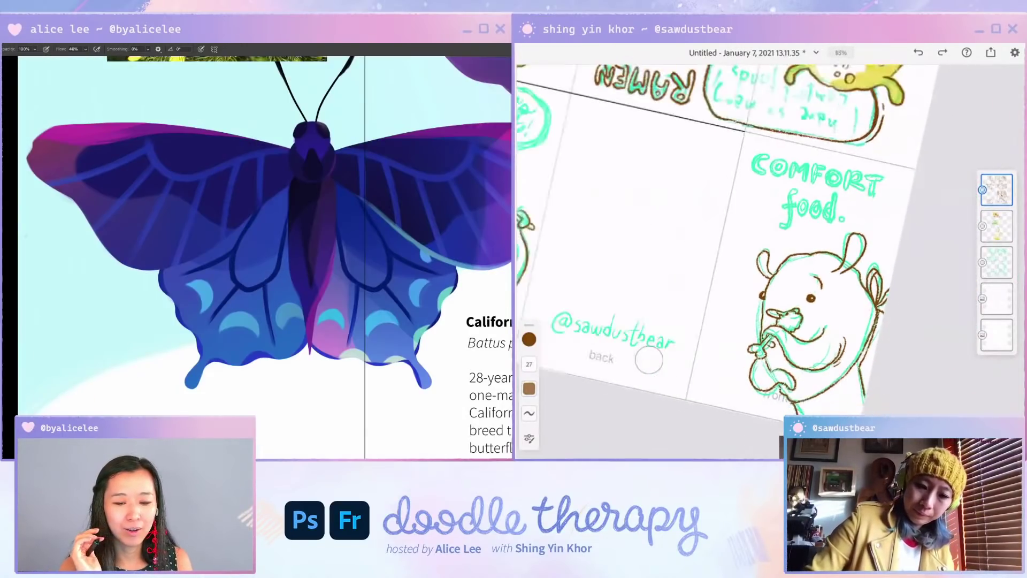
pyautogui.scroll(-1, 716, 240)
pyautogui.moveTo(736, 237); pyautogui.dragTo(888, 246)
pyautogui.hotkey('ctrl', 'shift', 'n')
pyautogui.press('Return')
pyautogui.moveTo(694, 211); pyautogui.dragTo(811, 247)
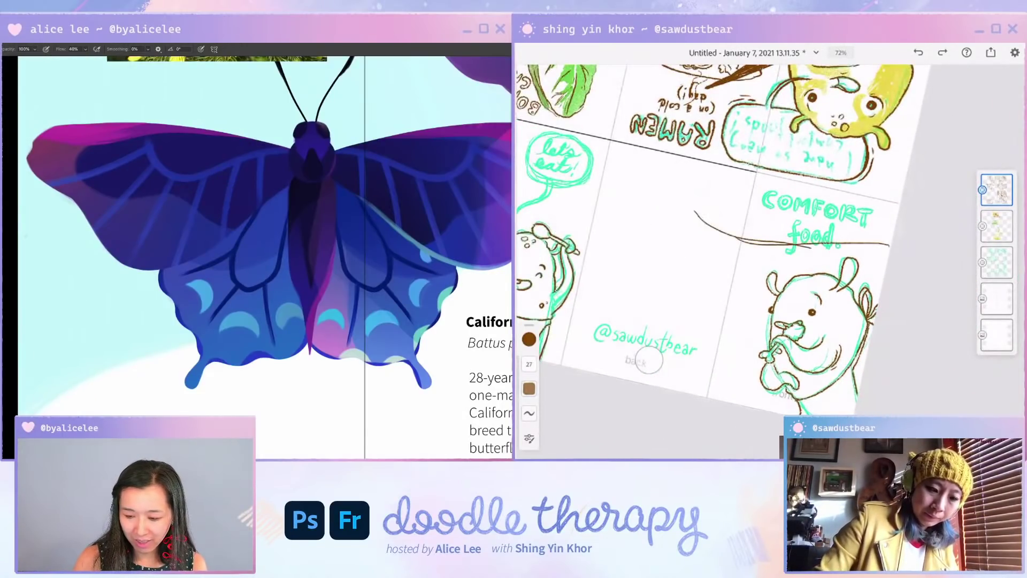
pyautogui.click(918, 53)
pyautogui.click(918, 53)
# Step: Ink the "let's eat!" lettering in brown inside the page 6 speech bubble
pyautogui.moveTo(107, 309)
pyautogui.mouseDown()
pyautogui.moveTo(133, 330)
pyautogui.moveTo(106, 306)
pyautogui.mouseUp()
pyautogui.moveTo(756, 165); pyautogui.dragTo(765, 272)
pyautogui.hotkey('ctrl', 'z')
pyautogui.moveTo(82, 275)
pyautogui.mouseDown()
pyautogui.moveTo(72, 300)
pyautogui.moveTo(88, 298)
pyautogui.moveTo(128, 338)
pyautogui.moveTo(114, 341)
pyautogui.moveTo(119, 380)
pyautogui.mouseUp()
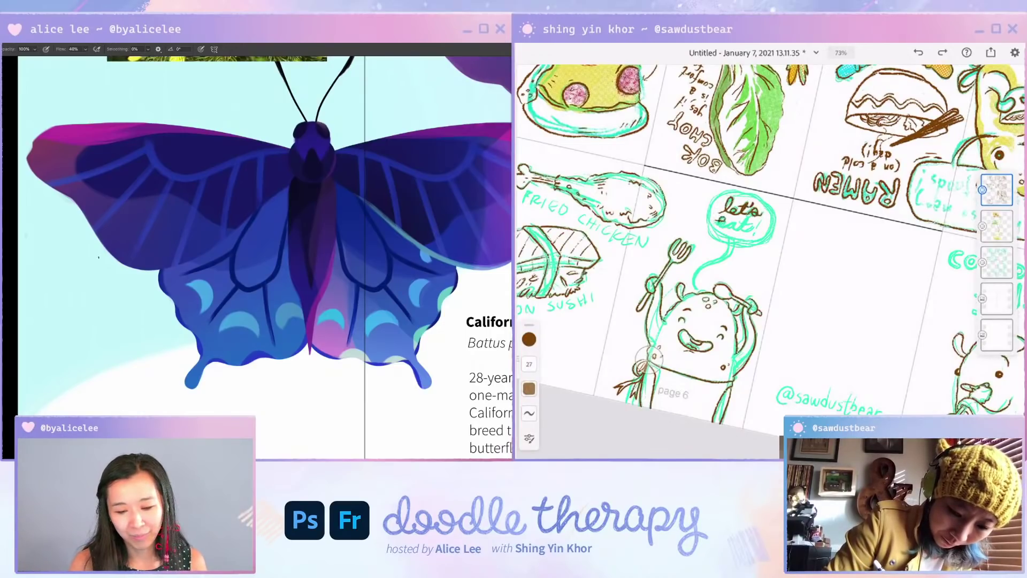
# Step: In Photoshop, add a new layer and sketch a butterfly with four rounded wings on page 5
pyautogui.moveTo(376, 287); pyautogui.dragTo(354, 383)
pyautogui.hotkey('ctrl', '-')
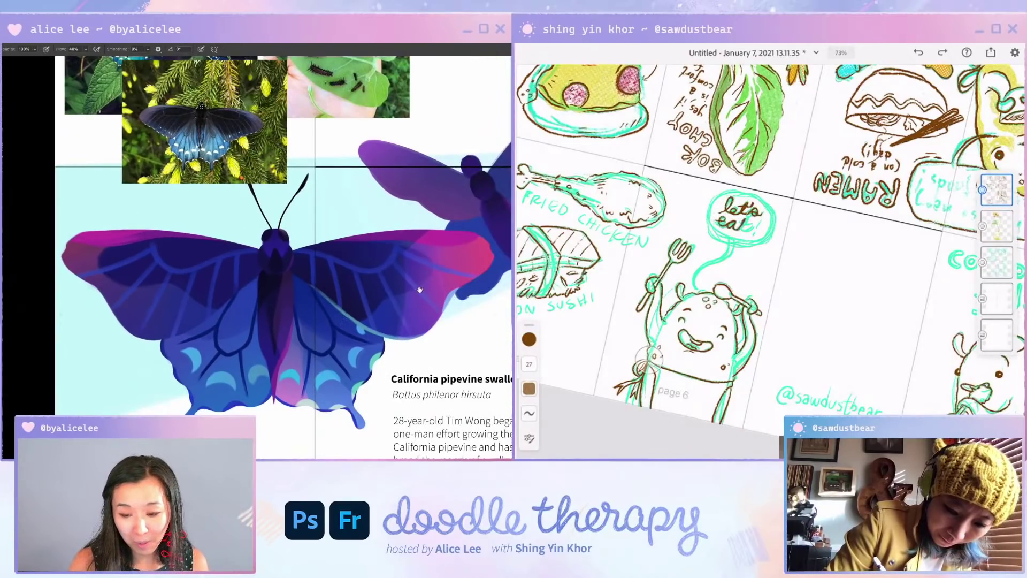
pyautogui.moveTo(420, 290); pyautogui.dragTo(181, 387)
pyautogui.moveTo(342, 254)
pyautogui.mouseDown()
pyautogui.moveTo(273, 376)
pyautogui.moveTo(288, 290)
pyautogui.mouseUp()
pyautogui.press('v')
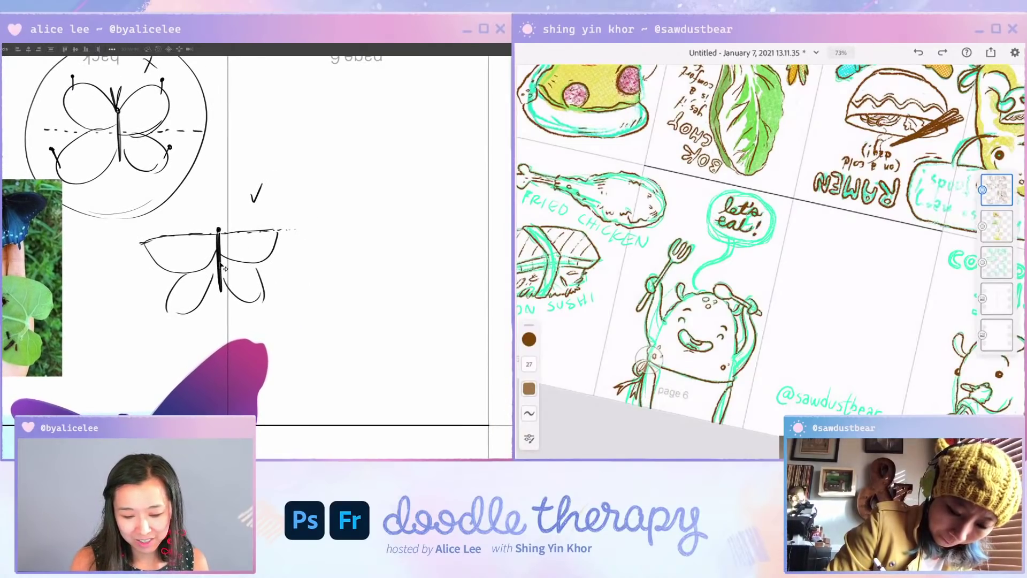
pyautogui.moveTo(221, 264)
pyautogui.mouseDown()
pyautogui.moveTo(413, 298)
pyautogui.moveTo(420, 321)
pyautogui.mouseUp()
pyautogui.moveTo(421, 270); pyautogui.dragTo(314, 290)
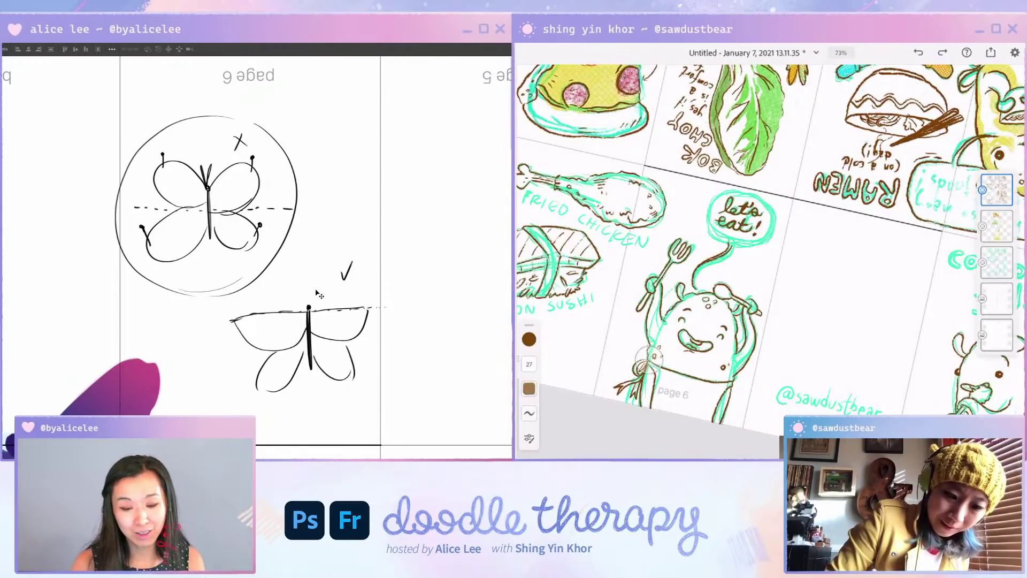
pyautogui.hotkey('ctrl', 'shift', 'n')
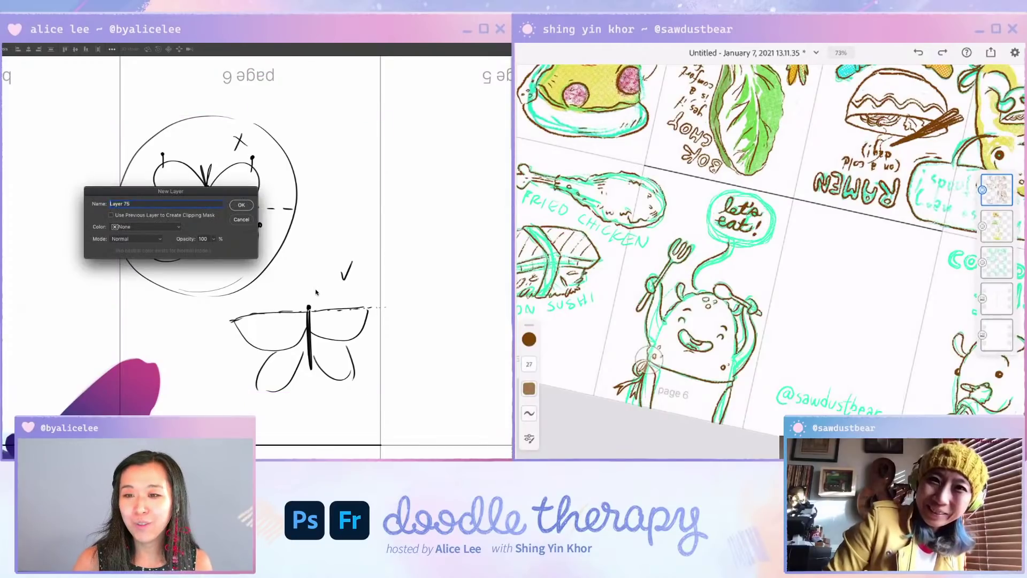
pyautogui.press('Return')
pyautogui.moveTo(280, 283); pyautogui.dragTo(223, 298)
pyautogui.moveTo(396, 153)
pyautogui.mouseDown()
pyautogui.moveTo(396, 192)
pyautogui.moveTo(396, 154)
pyautogui.moveTo(356, 137)
pyautogui.moveTo(390, 184)
pyautogui.moveTo(335, 240)
pyautogui.moveTo(415, 144)
pyautogui.moveTo(400, 155)
pyautogui.moveTo(454, 210)
pyautogui.moveTo(401, 200)
pyautogui.mouseUp()
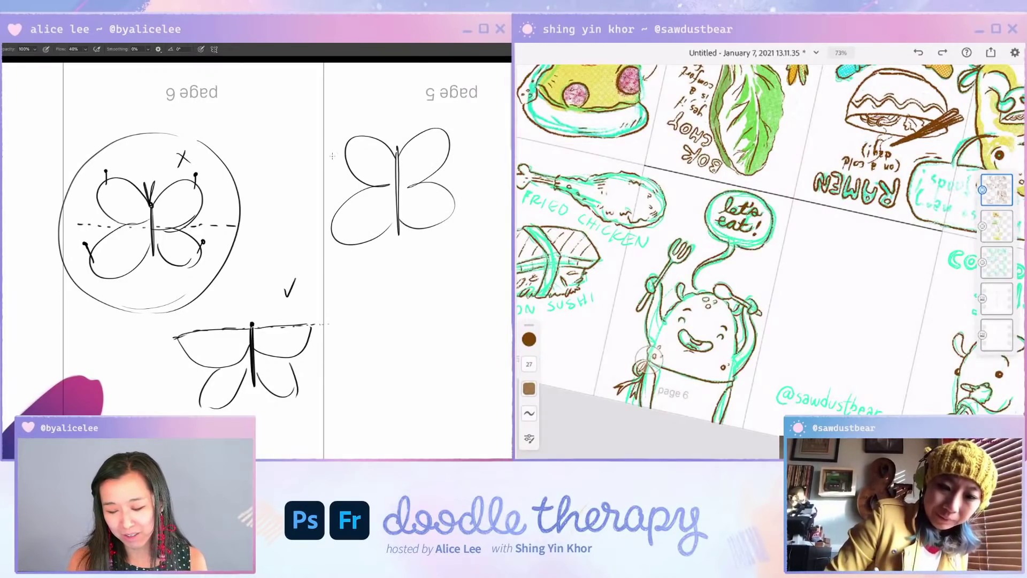
pyautogui.hotkey('ctrl', 'z')
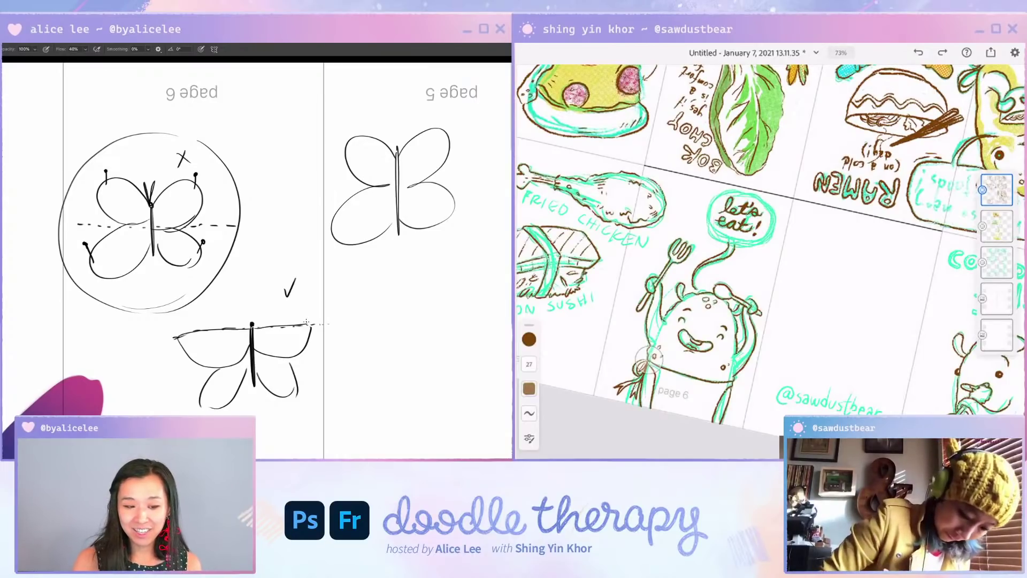
# Step: Mark the page 5 butterfly sketch with a small X above its body
pyautogui.hotkey('ctrl', '-')
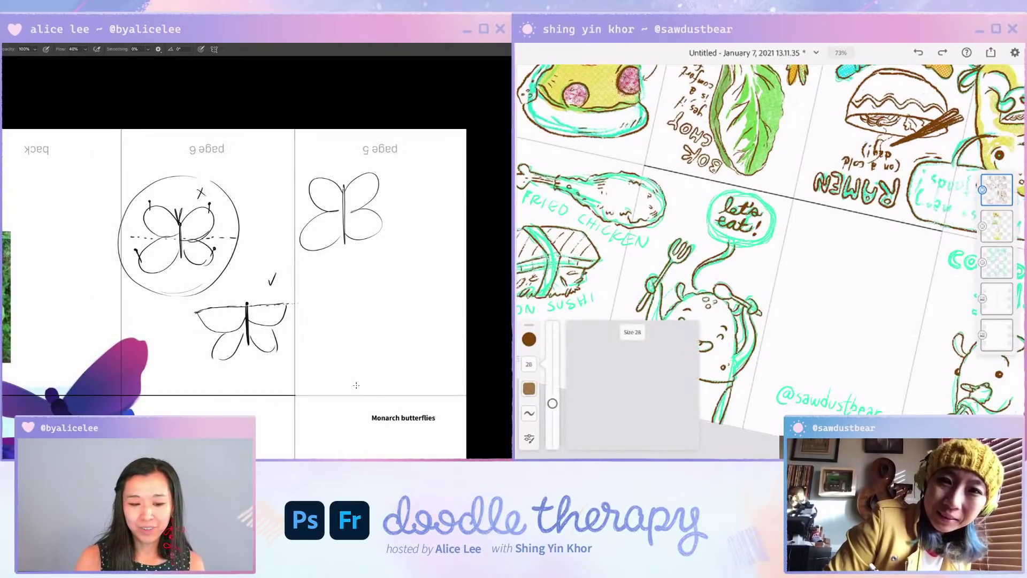
pyautogui.moveTo(90, 287); pyautogui.dragTo(154, 278)
pyautogui.press('v')
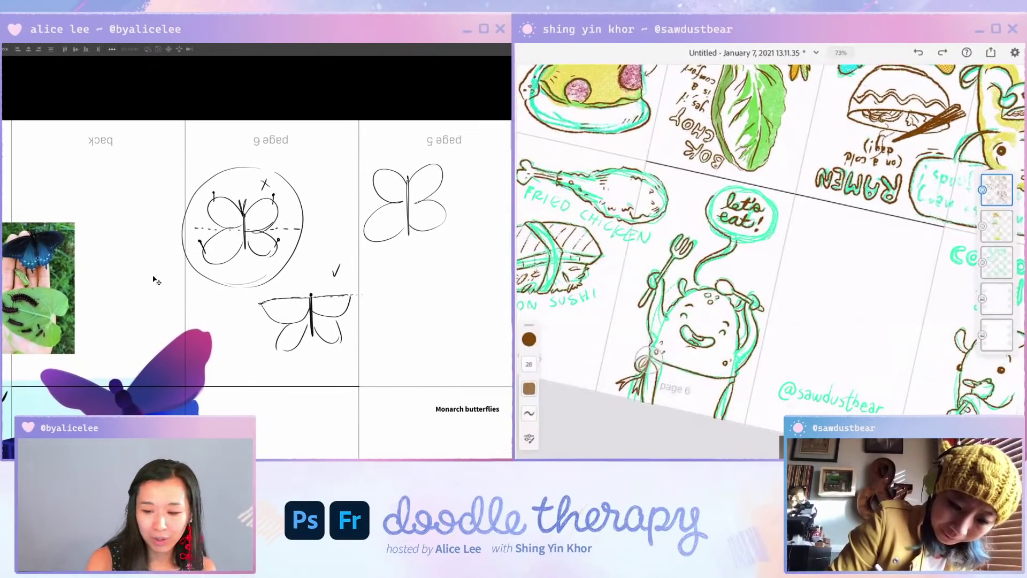
pyautogui.press('b')
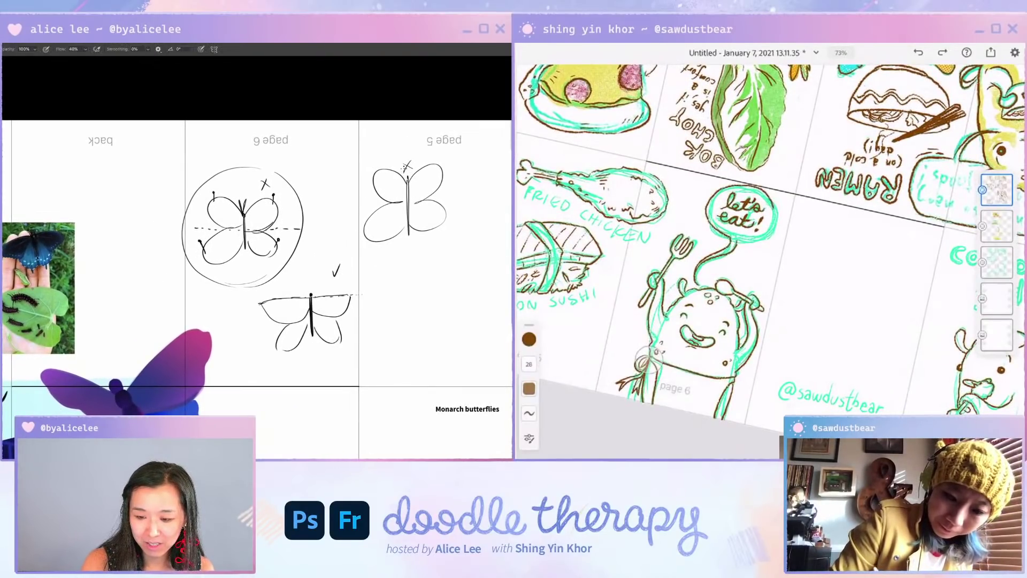
pyautogui.moveTo(220, 303); pyautogui.dragTo(286, 299)
# Step: Try a second butterfly sketch with flat-topped upper wings below the crossed one, and remove it
pyautogui.press('v')
pyautogui.moveTo(102, 296); pyautogui.dragTo(192, 263)
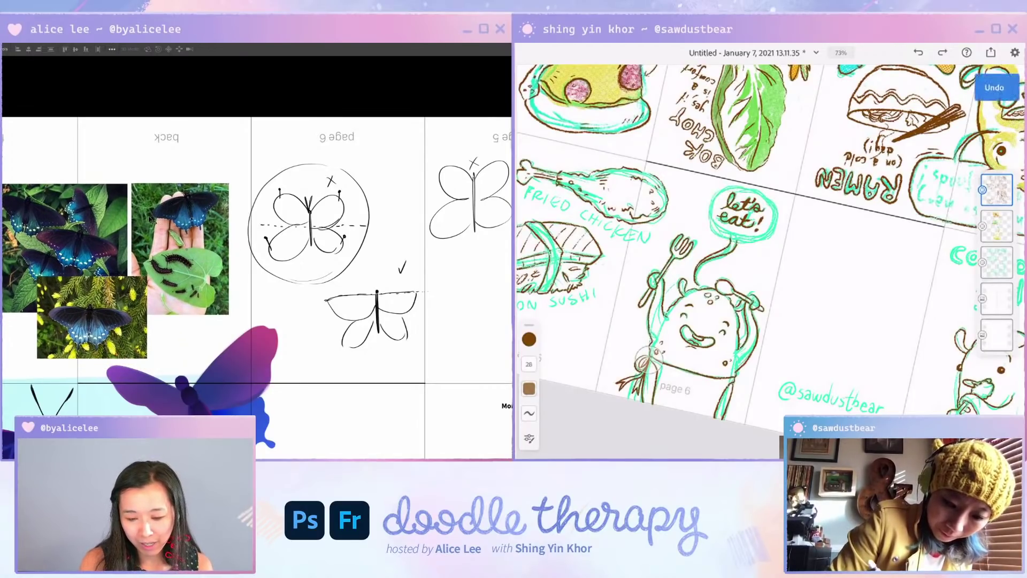
pyautogui.press('b')
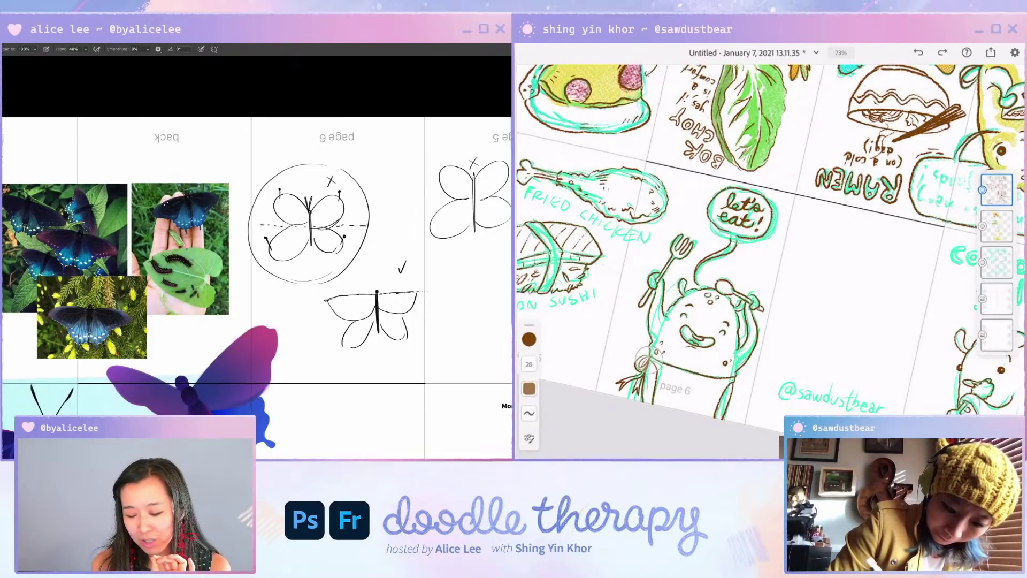
pyautogui.moveTo(465, 273)
pyautogui.mouseDown()
pyautogui.moveTo(465, 330)
pyautogui.moveTo(465, 273)
pyautogui.moveTo(474, 273)
pyautogui.moveTo(412, 287)
pyautogui.moveTo(455, 299)
pyautogui.moveTo(484, 279)
pyautogui.moveTo(471, 277)
pyautogui.moveTo(508, 278)
pyautogui.moveTo(475, 303)
pyautogui.mouseUp()
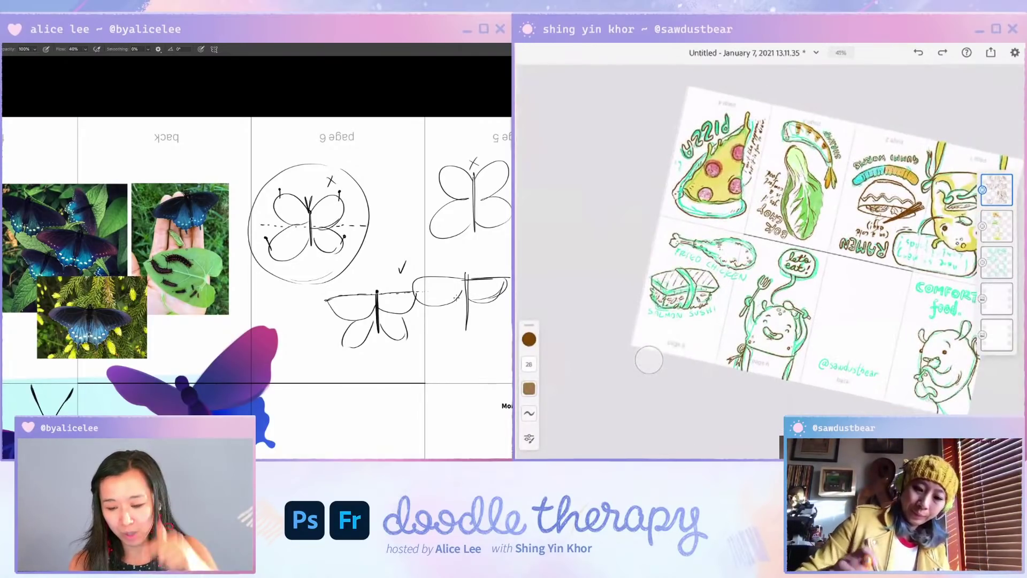
pyautogui.moveTo(456, 297); pyautogui.dragTo(465, 320)
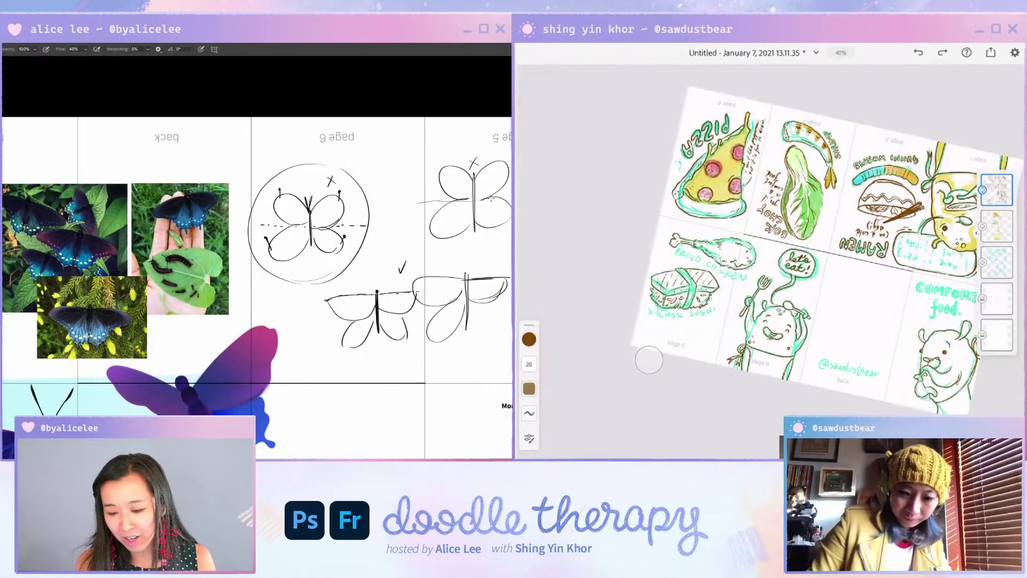
pyautogui.moveTo(436, 281); pyautogui.dragTo(354, 287)
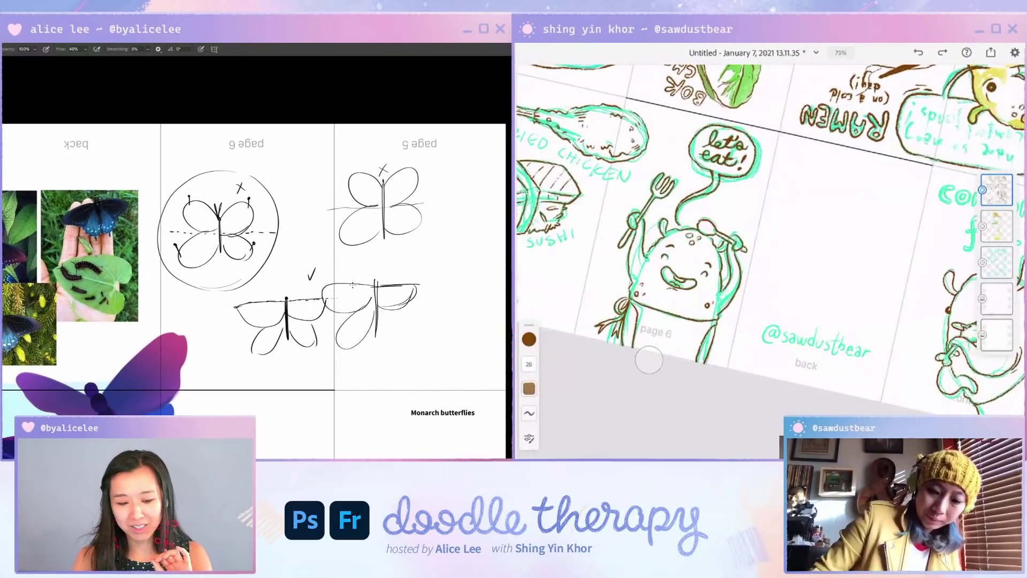
pyautogui.press('BackSpace')
# Step: On a new layer, sketch the flat-topped butterfly again on page 5 and circle the crossed butterfly above it
pyautogui.hotkey('ctrl', 'shift', 'n')
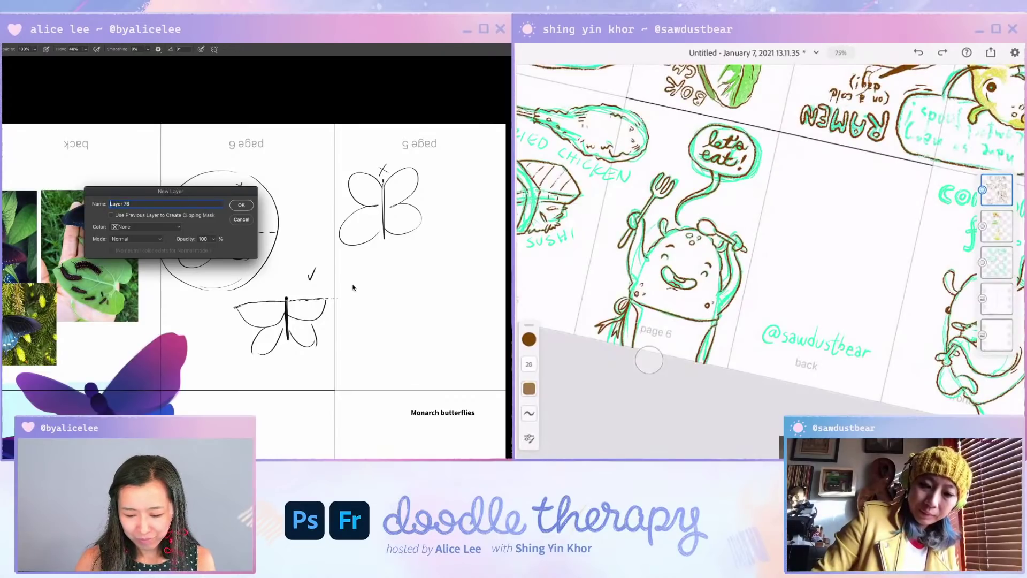
pyautogui.press('Return')
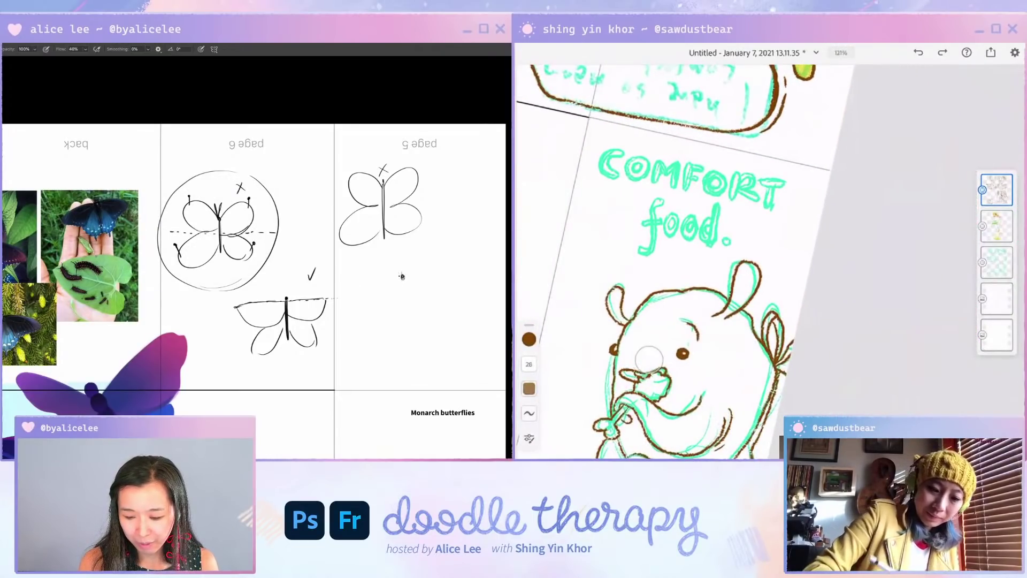
pyautogui.moveTo(403, 277)
pyautogui.mouseDown()
pyautogui.moveTo(404, 329)
pyautogui.moveTo(400, 307)
pyautogui.mouseUp()
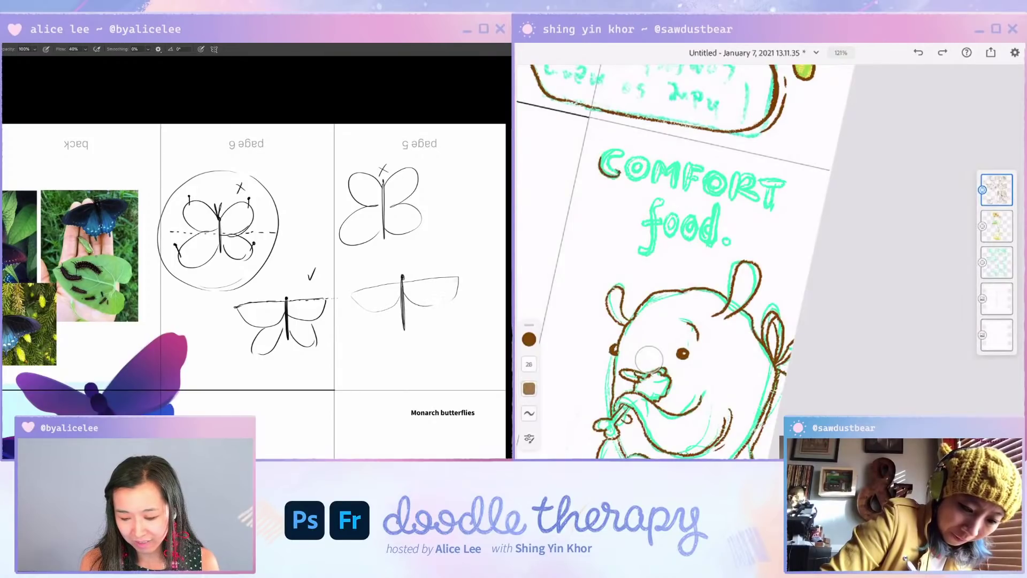
pyautogui.moveTo(339, 294)
pyautogui.mouseDown()
pyautogui.moveTo(399, 286)
pyautogui.moveTo(378, 307)
pyautogui.moveTo(392, 321)
pyautogui.moveTo(377, 336)
pyautogui.moveTo(414, 328)
pyautogui.mouseUp()
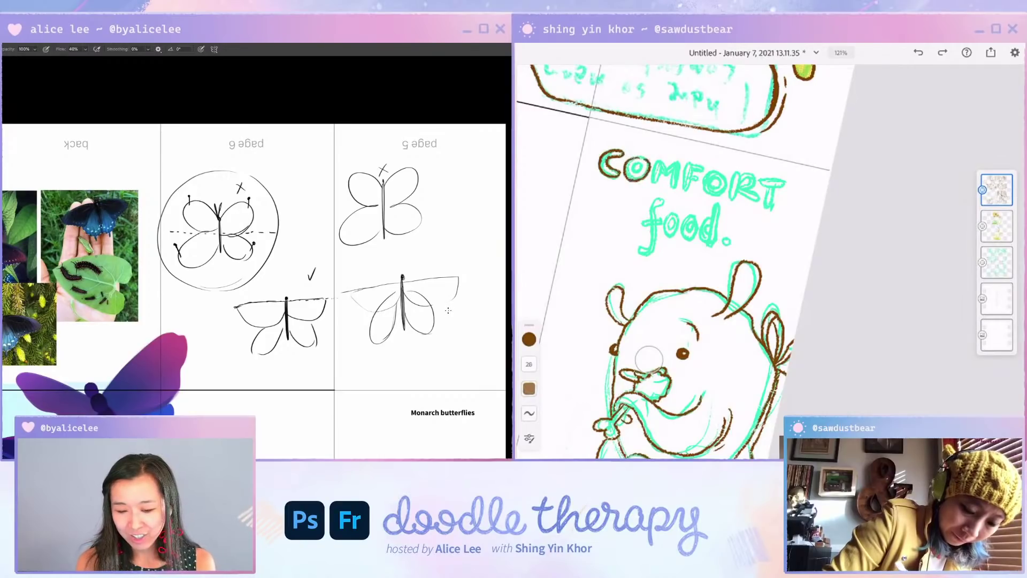
pyautogui.moveTo(377, 158)
pyautogui.mouseDown()
pyautogui.moveTo(343, 259)
pyautogui.moveTo(391, 158)
pyautogui.mouseUp()
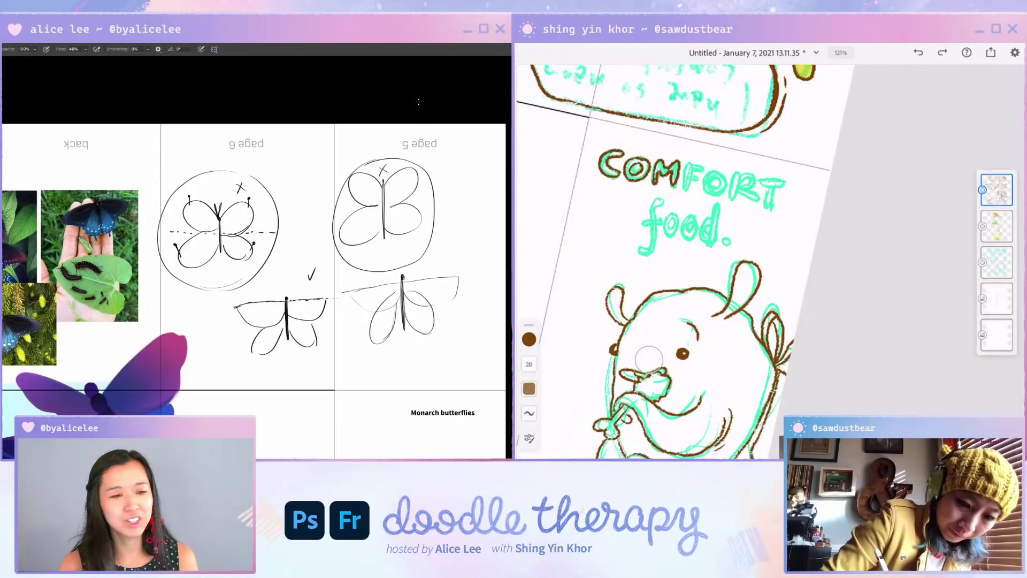
# Step: In Fresco, undo the last lettering stroke and ink the M of COMFORT in brown again
pyautogui.hotkey('ctrl', 'z')
pyautogui.moveTo(389, 286); pyautogui.dragTo(373, 301)
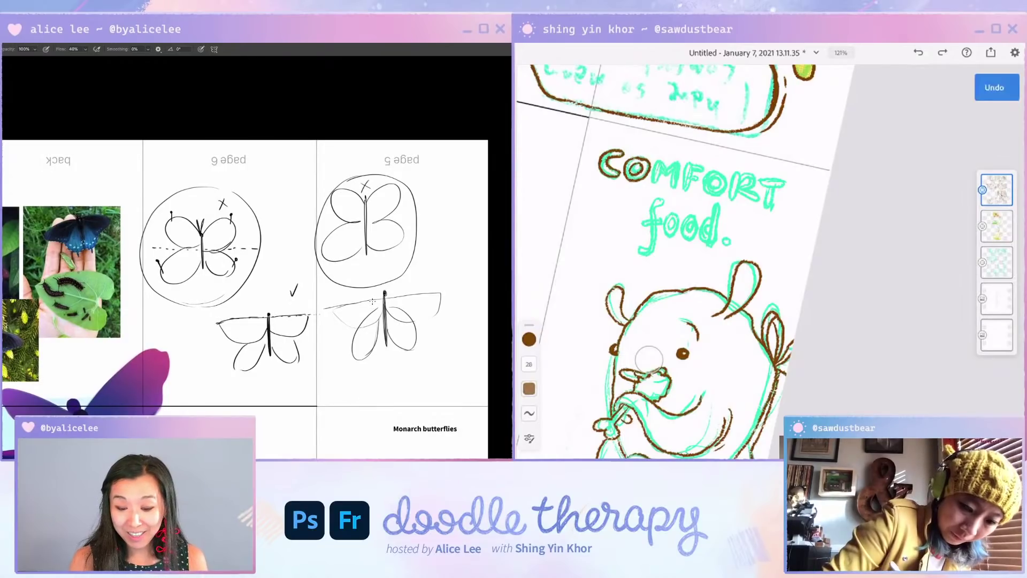
pyautogui.moveTo(655, 165); pyautogui.dragTo(652, 176)
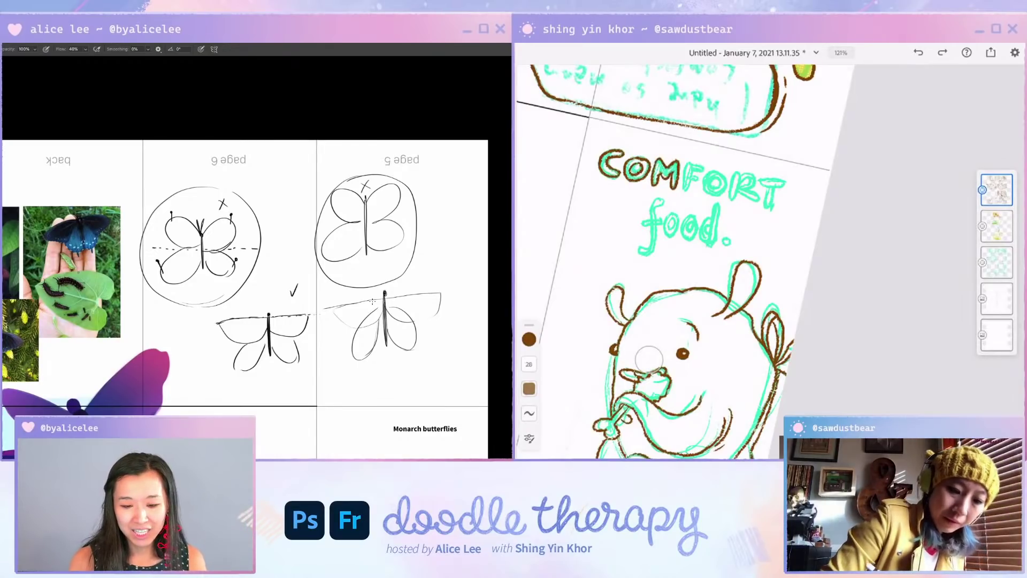
# Step: In Photoshop, remove the flat-topped butterfly sketch and the circle around the crossed butterfly on page 5
pyautogui.hotkey('ctrl', '+')
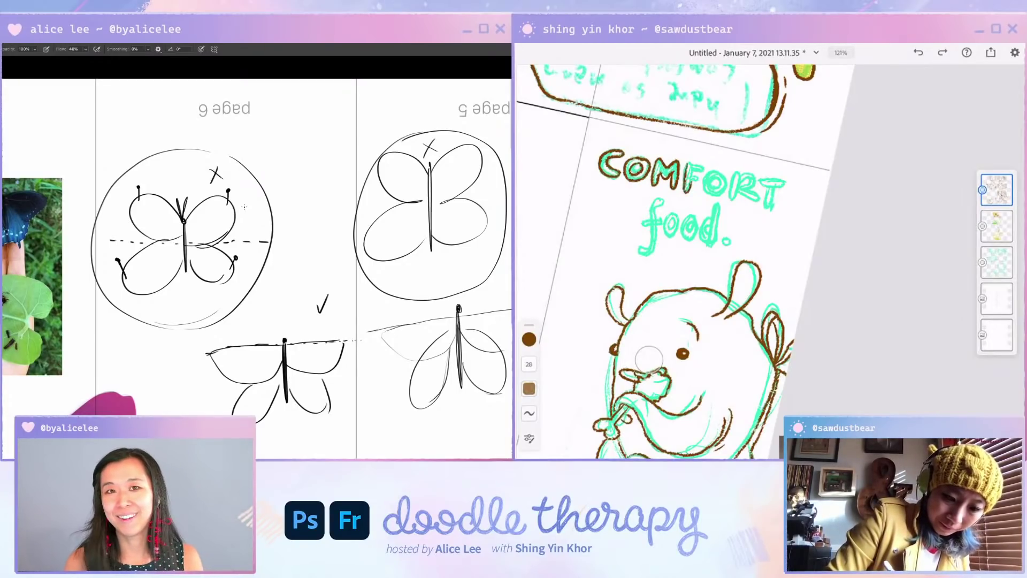
pyautogui.moveTo(357, 336); pyautogui.dragTo(347, 362)
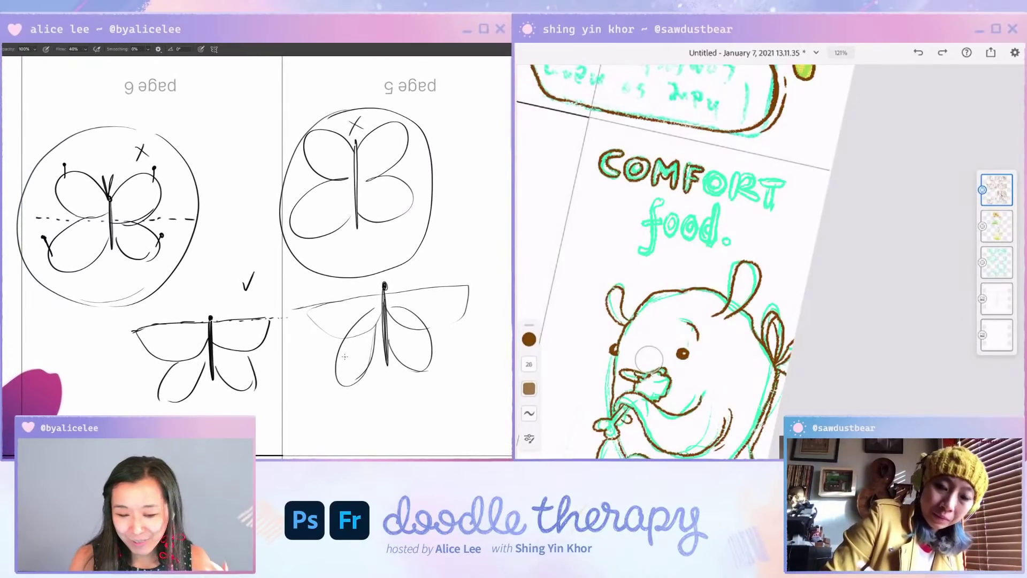
pyautogui.hotkey('ctrl', 'z')
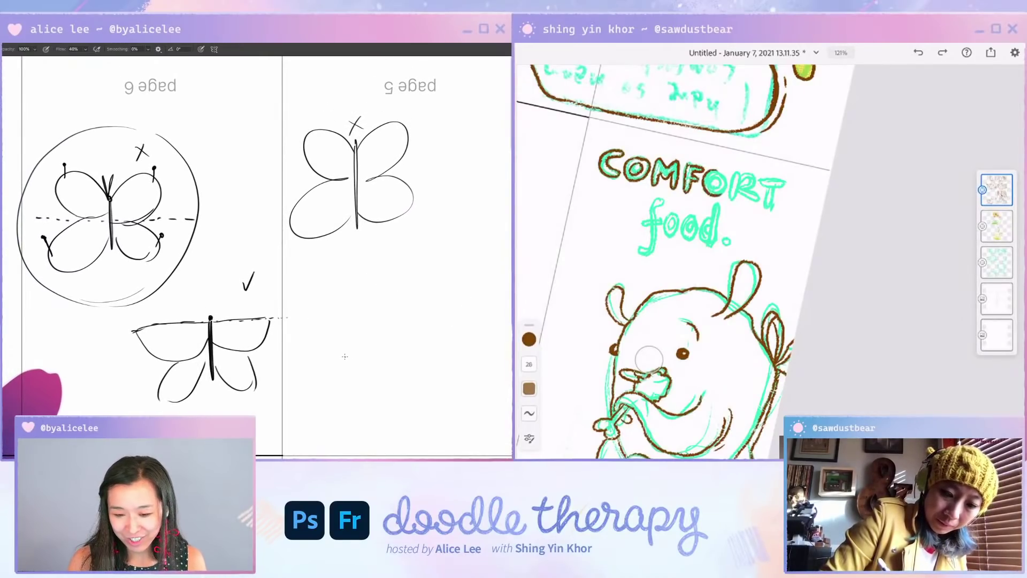
# Step: Select the crossed butterfly sketch on page 5 and delete it
pyautogui.press('v')
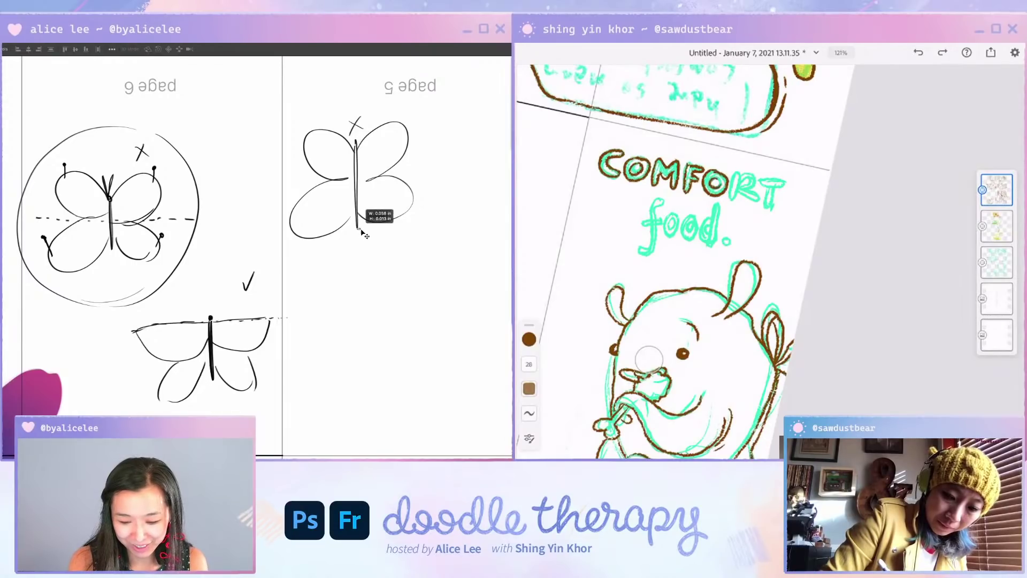
pyautogui.moveTo(359, 230); pyautogui.dragTo(352, 267)
pyautogui.press('BackSpace')
# Step: Sketch a dashed horizontal guide along the upper wing edges of the open California pipevine swallowtail, and undo it
pyautogui.moveTo(126, 395); pyautogui.dragTo(376, 232)
pyautogui.moveTo(109, 414); pyautogui.dragTo(283, 311)
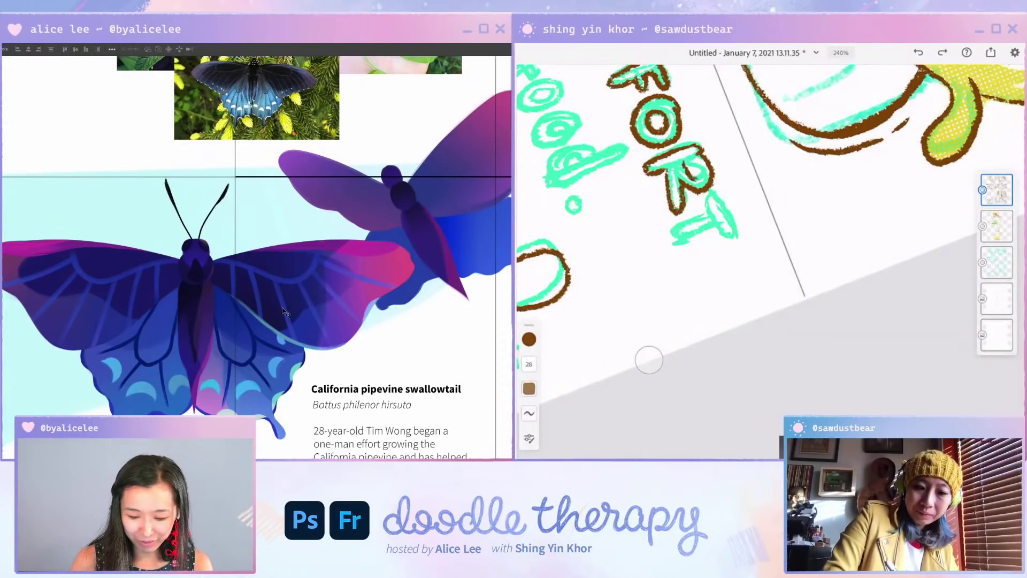
pyautogui.press('b')
pyautogui.moveTo(10, 232); pyautogui.dragTo(22, 230)
pyautogui.moveTo(48, 227); pyautogui.dragTo(101, 232)
pyautogui.moveTo(125, 232); pyautogui.dragTo(142, 233)
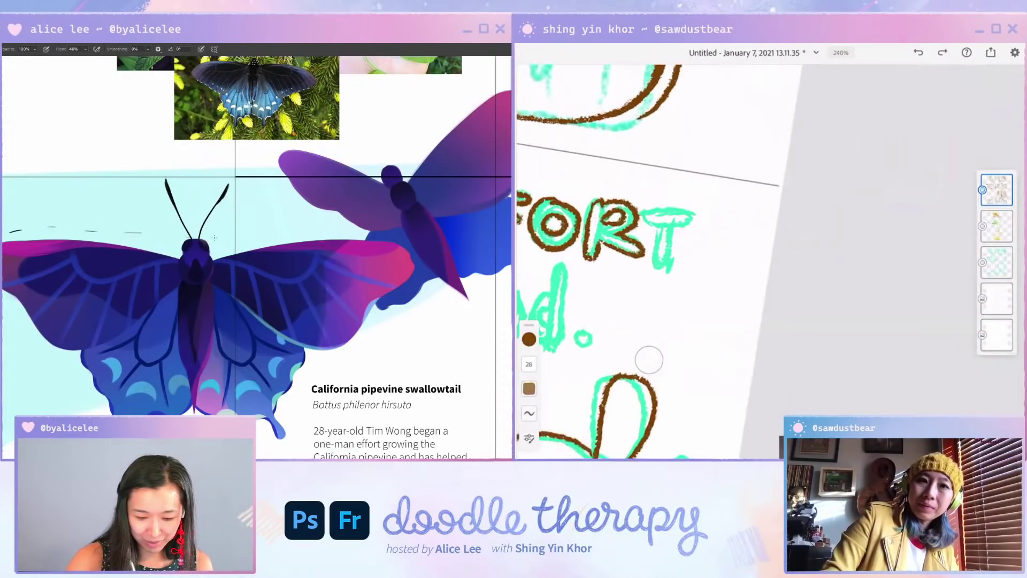
pyautogui.moveTo(208, 238); pyautogui.dragTo(224, 237)
pyautogui.moveTo(256, 237); pyautogui.dragTo(269, 238)
pyautogui.moveTo(301, 239); pyautogui.dragTo(363, 239)
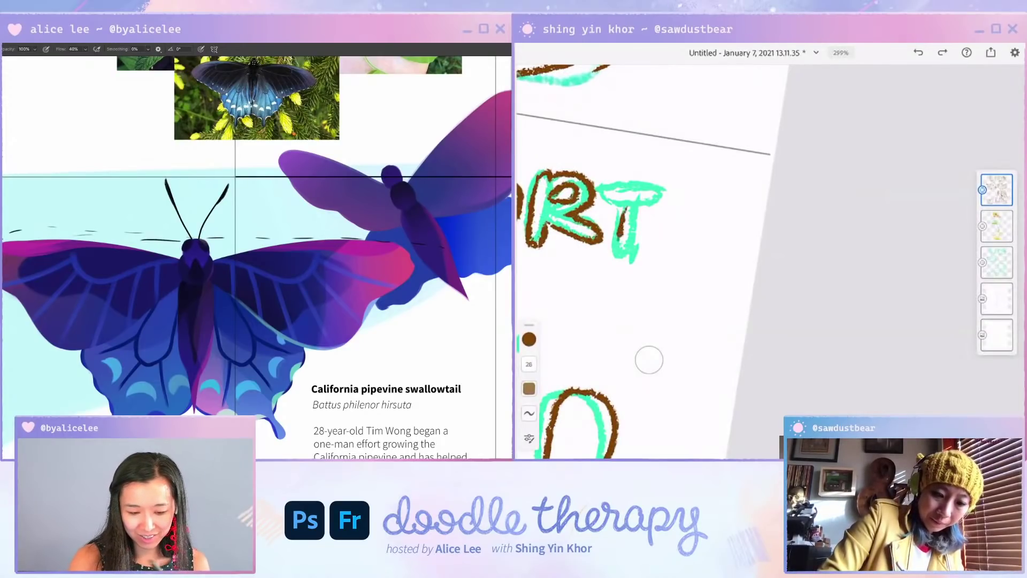
pyautogui.hotkey('ctrl', 'z')
# Step: Sketch straight black lines from the tilted butterfly's head out along both upper wings, and undo them
pyautogui.moveTo(379, 298); pyautogui.dragTo(192, 374)
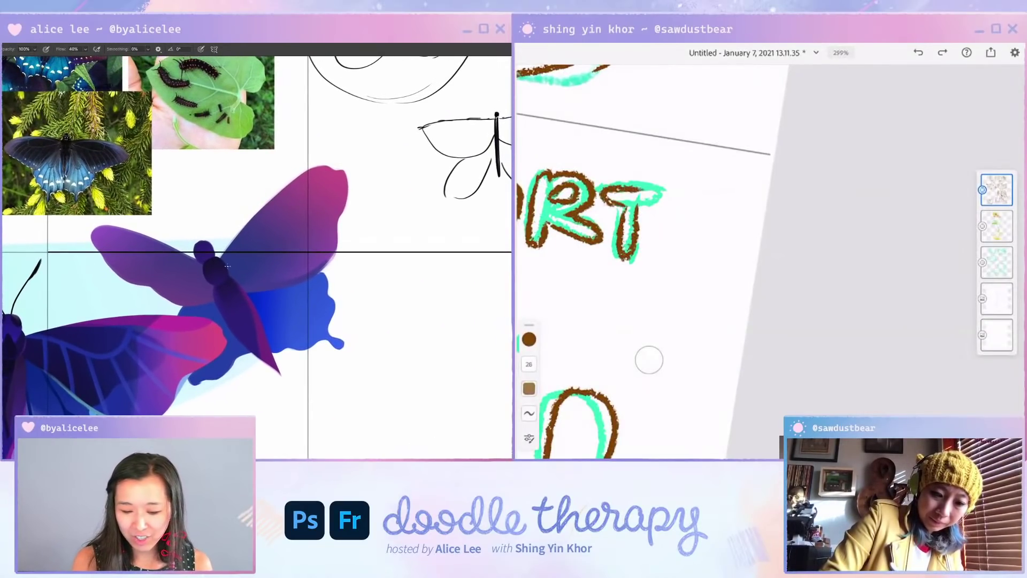
pyautogui.moveTo(344, 233); pyautogui.dragTo(407, 157)
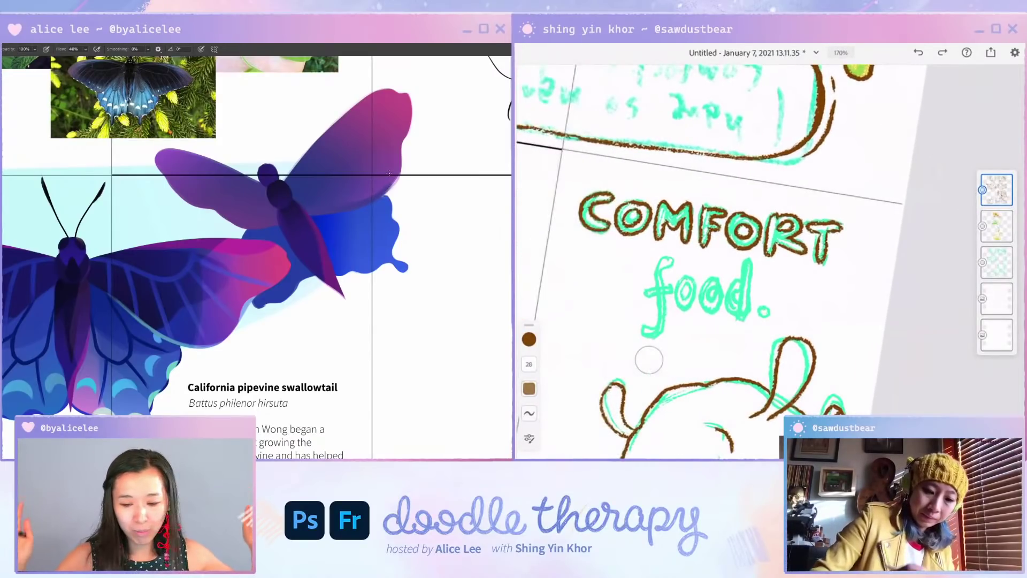
pyautogui.moveTo(358, 263); pyautogui.dragTo(313, 303)
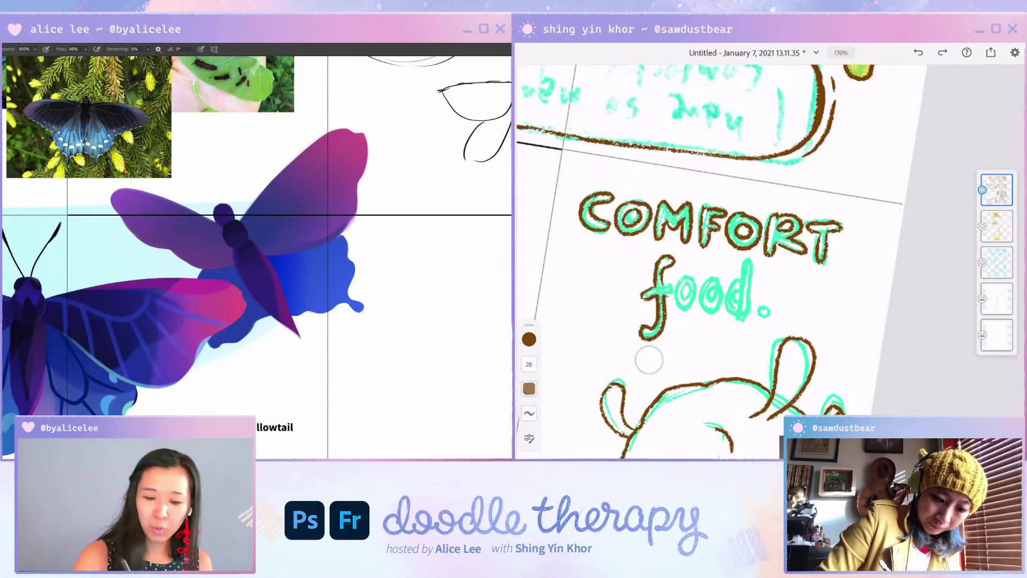
pyautogui.moveTo(137, 173)
pyautogui.mouseDown()
pyautogui.moveTo(229, 214)
pyautogui.moveTo(348, 120)
pyautogui.moveTo(184, 193)
pyautogui.moveTo(227, 221)
pyautogui.moveTo(349, 126)
pyautogui.moveTo(146, 185)
pyautogui.mouseUp()
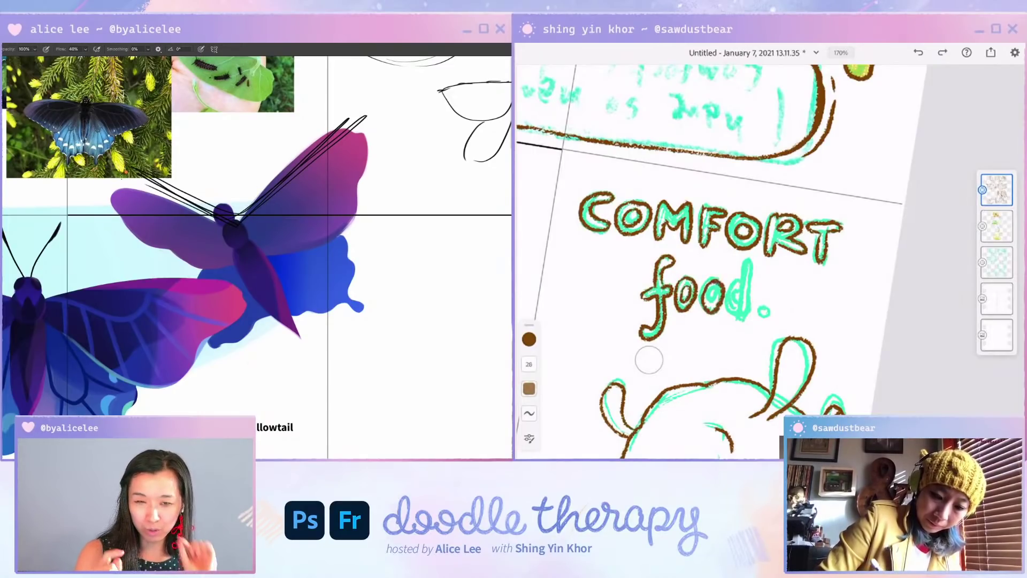
pyautogui.hotkey('ctrl', 'z')
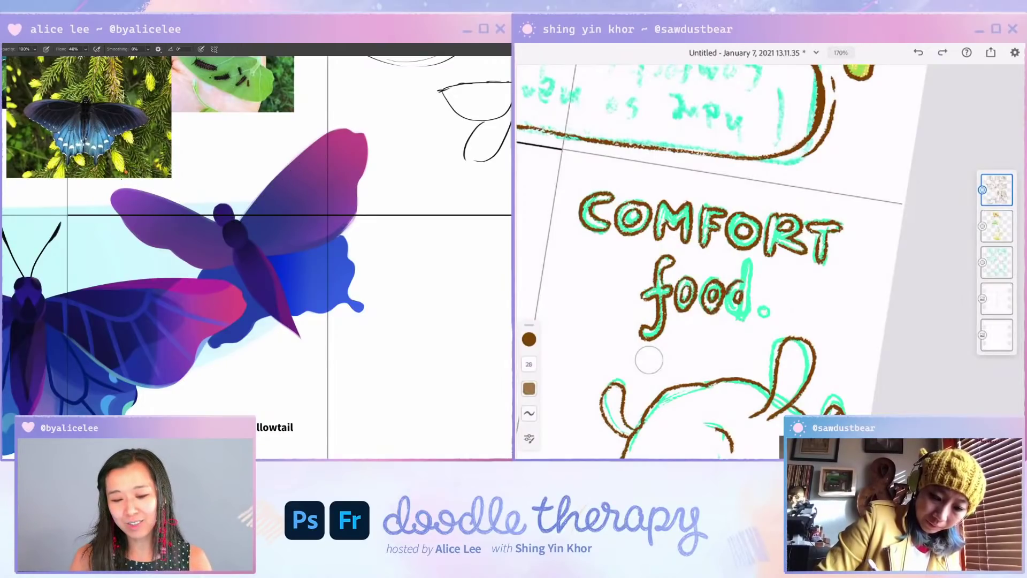
# Step: In Fresco, ink the d and the period of "food." in brown below COMFORT
pyautogui.moveTo(748, 318)
pyautogui.mouseDown()
pyautogui.moveTo(745, 262)
pyautogui.moveTo(740, 285)
pyautogui.moveTo(766, 310)
pyautogui.mouseUp()
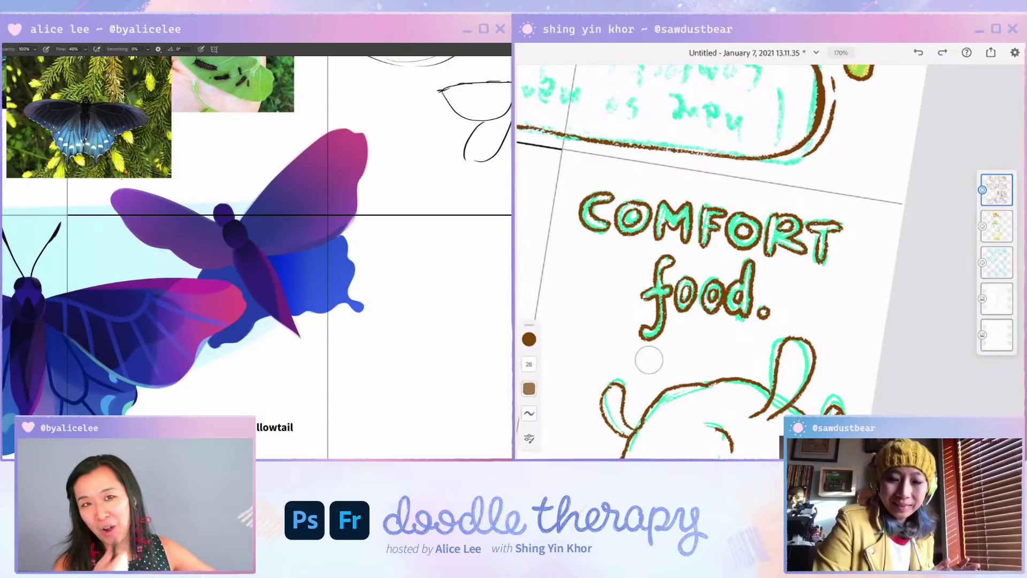
# Step: Try a curved brown line from the speech bubble into the empty back cover panel, and undo it
pyautogui.scroll(-5, 649, 360)
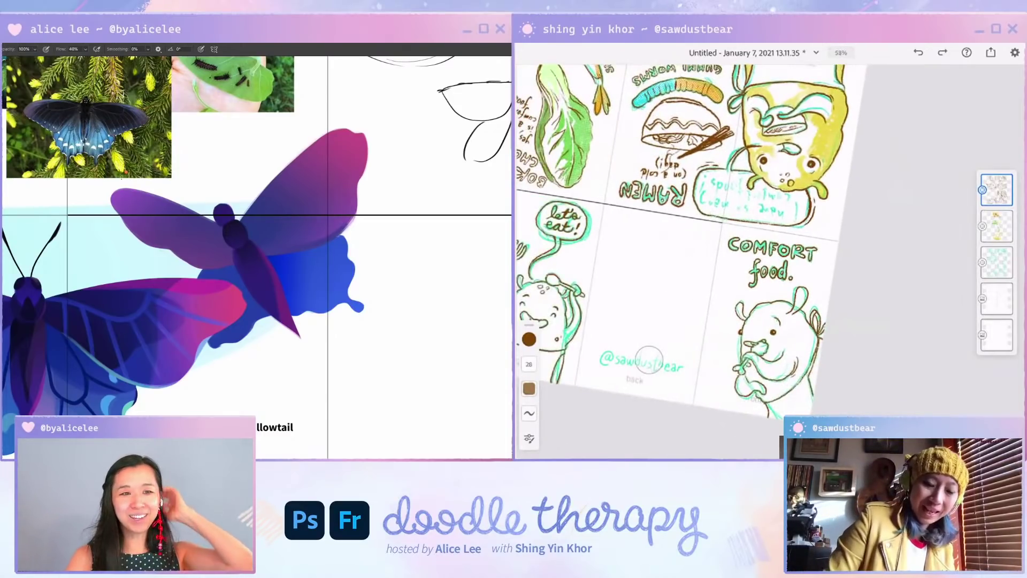
pyautogui.moveTo(773, 248)
pyautogui.mouseDown()
pyautogui.moveTo(872, 227)
pyautogui.moveTo(862, 214)
pyautogui.mouseUp()
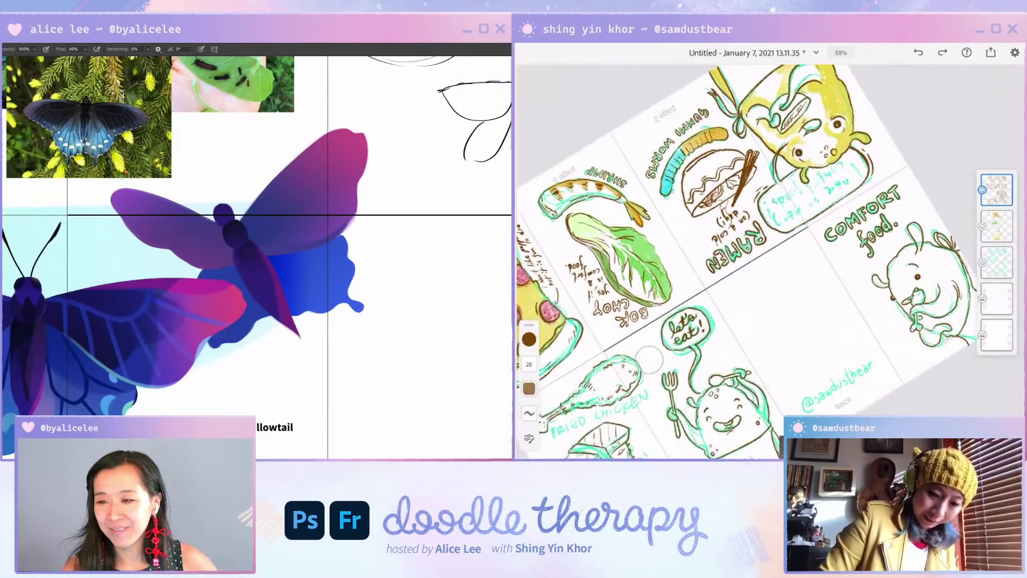
pyautogui.moveTo(822, 298); pyautogui.dragTo(790, 183)
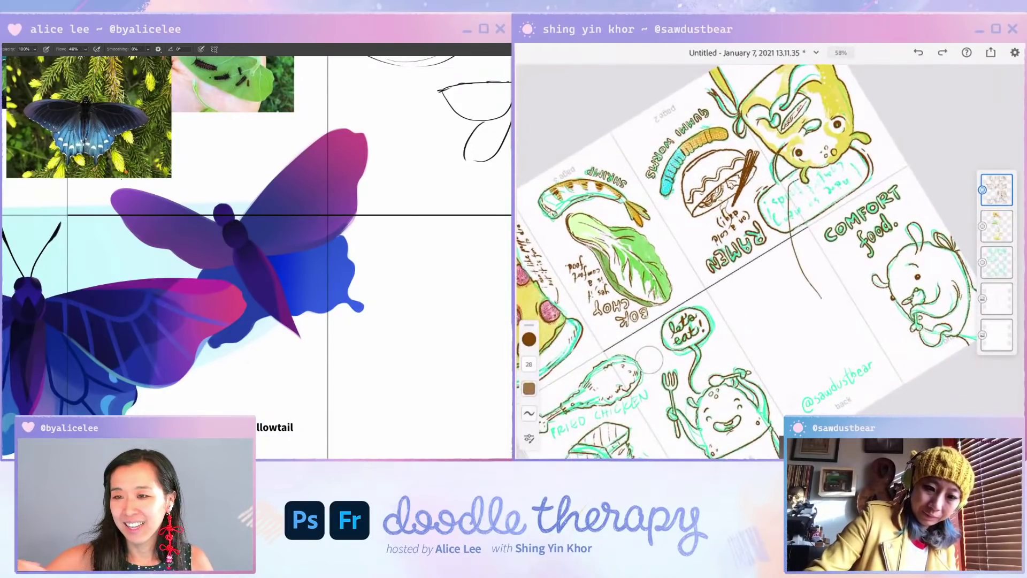
pyautogui.hotkey('ctrl', 'z')
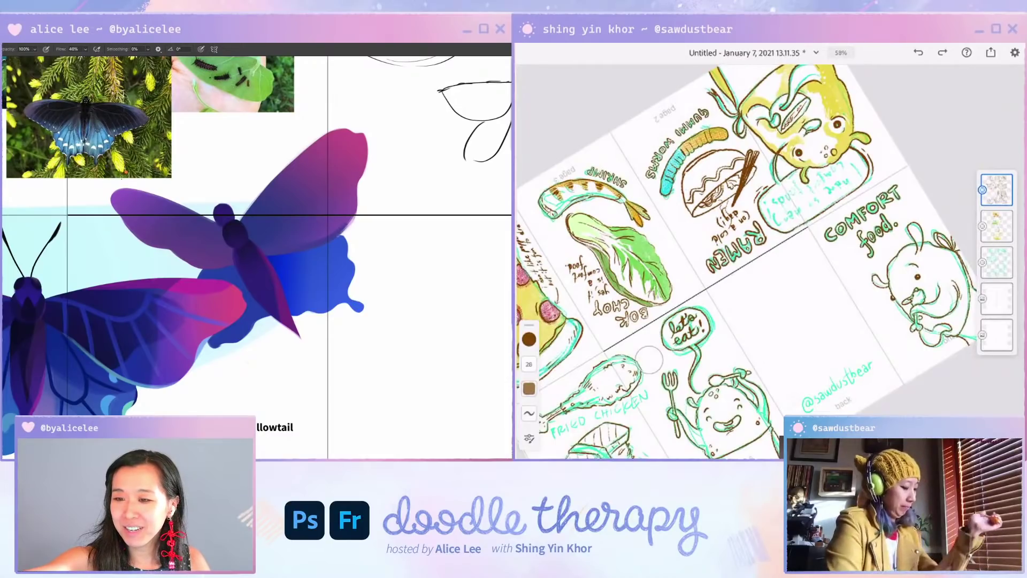
# Step: Ink the page 5 labels in brown, covering FRIED CHICKEN, SALMON and the first letters of SUSHI, undoing a stray stroke
pyautogui.scroll(3, 648, 359)
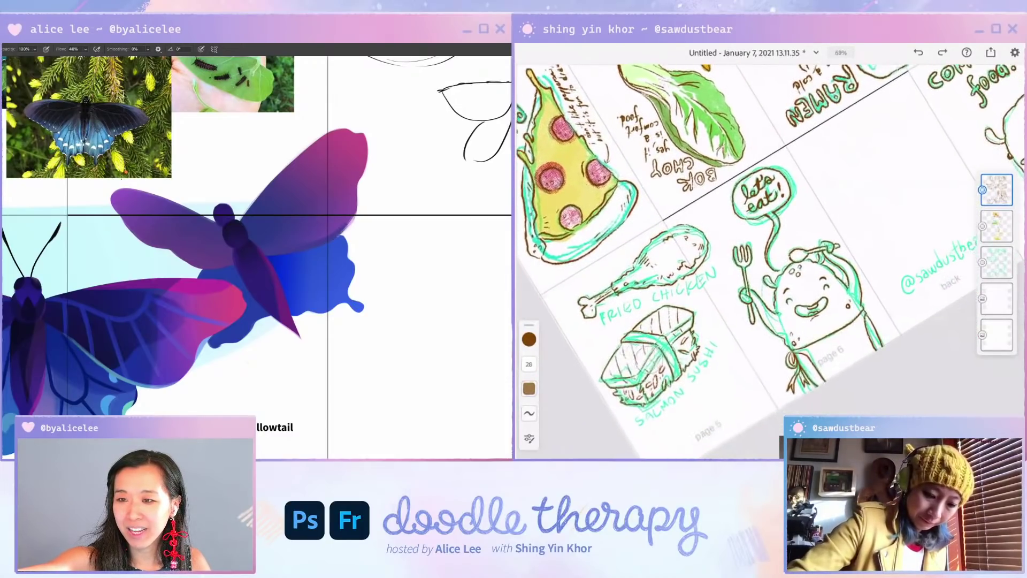
pyautogui.scroll(2, 649, 357)
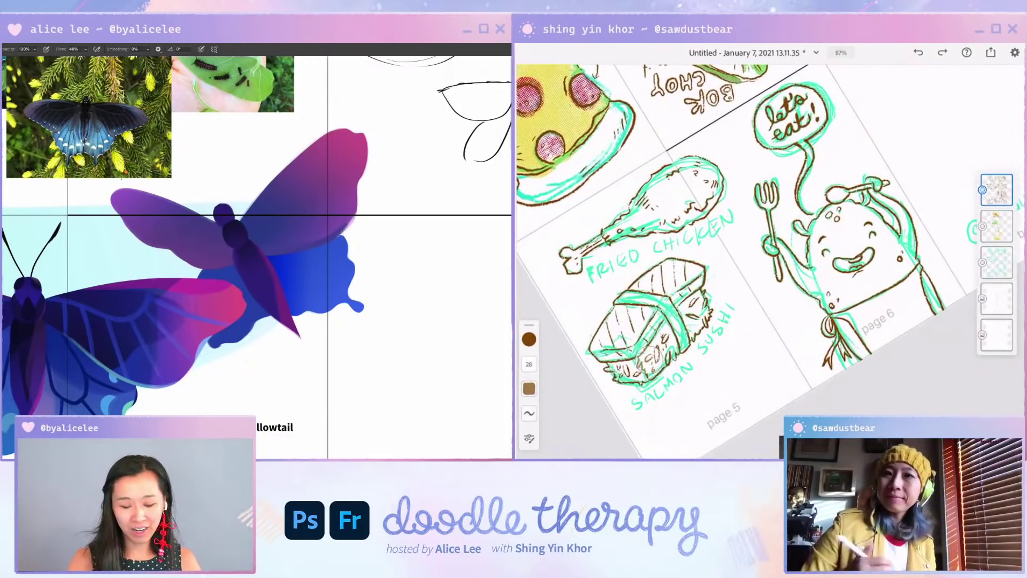
pyautogui.moveTo(212, 337); pyautogui.dragTo(316, 283)
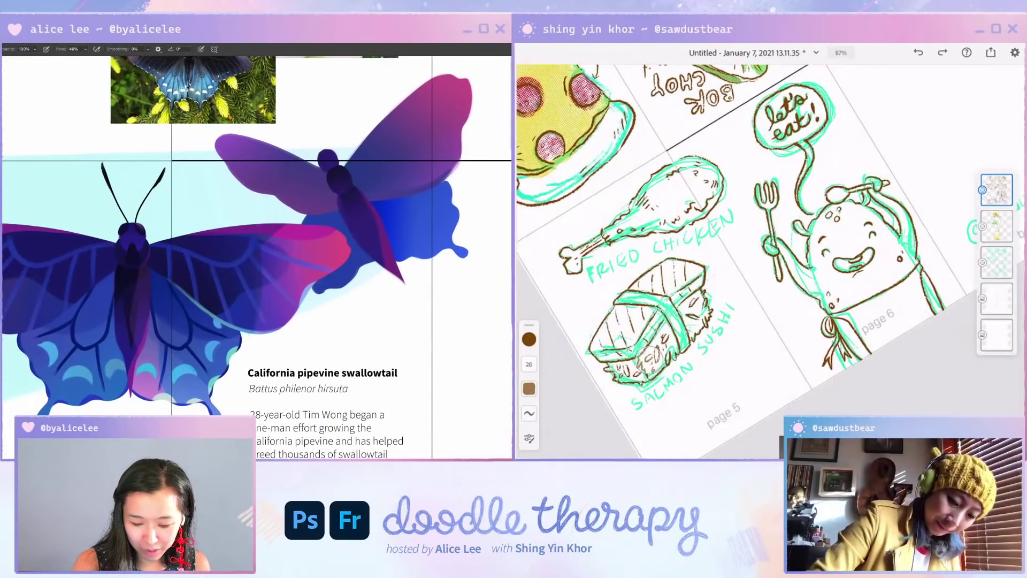
pyautogui.press('v')
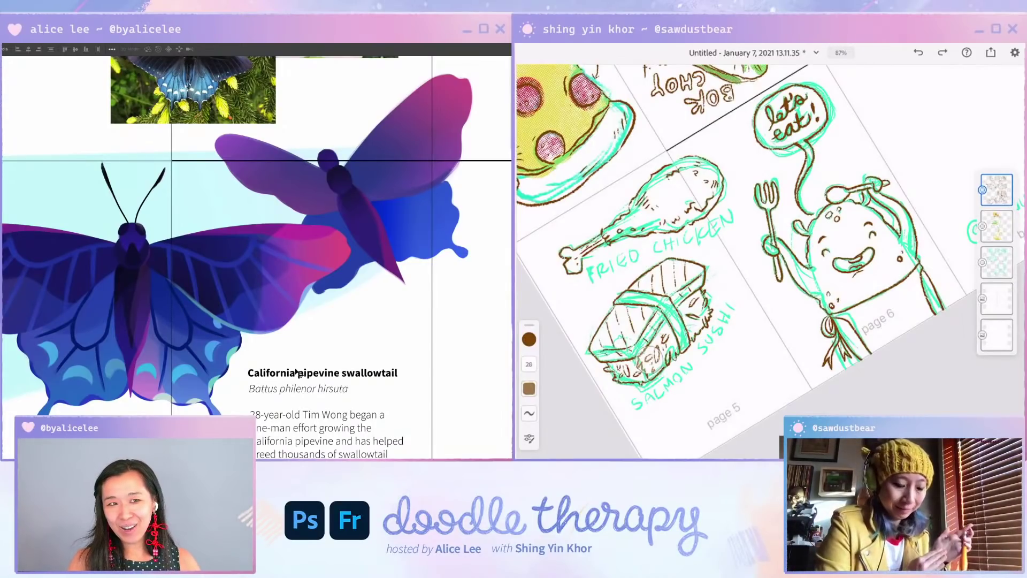
pyautogui.scroll(5, 650, 358)
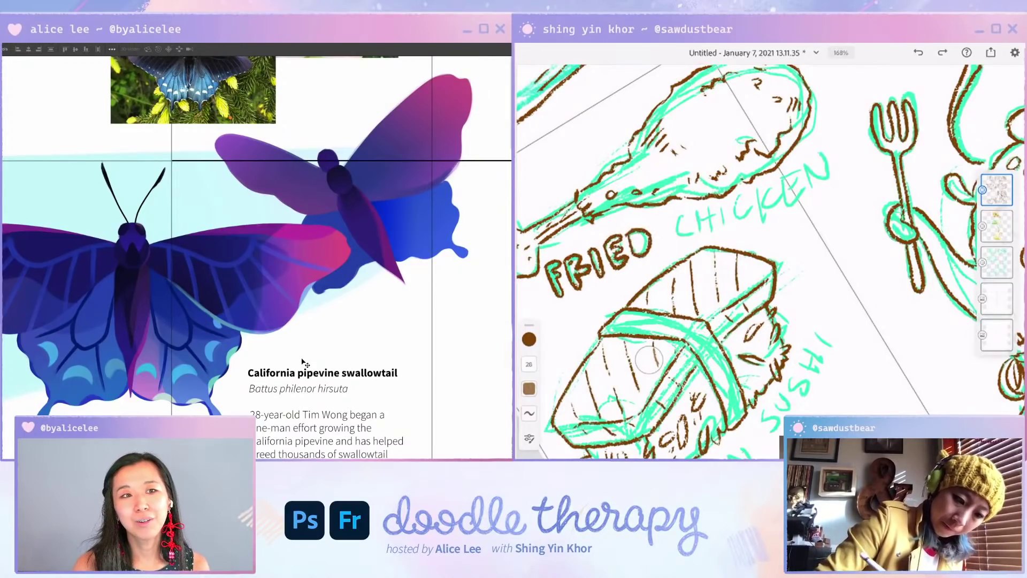
pyautogui.hotkey('ctrl', 'z')
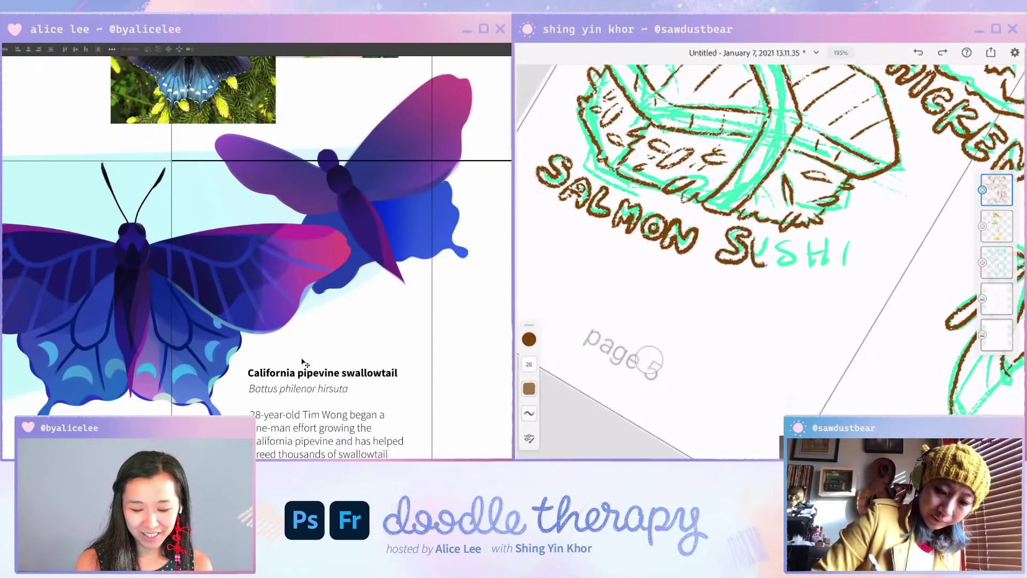
# Step: In Photoshop, add a new layer for spot markings on the open swallowtail's lower wings
pyautogui.moveTo(302, 359); pyautogui.dragTo(353, 297)
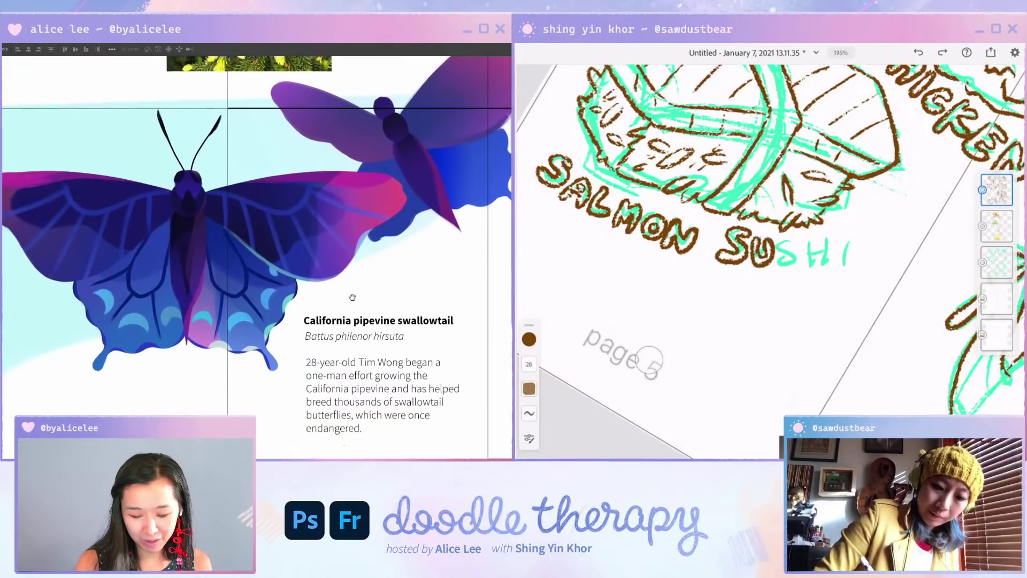
pyautogui.scroll(2, 292, 360)
pyautogui.press('r')
pyautogui.moveTo(291, 360); pyautogui.dragTo(384, 156)
pyautogui.press('v')
pyautogui.moveTo(295, 303); pyautogui.dragTo(294, 298)
pyautogui.hotkey('ctrl', 'z')
pyautogui.hotkey('ctrl', 'shift', 'n')
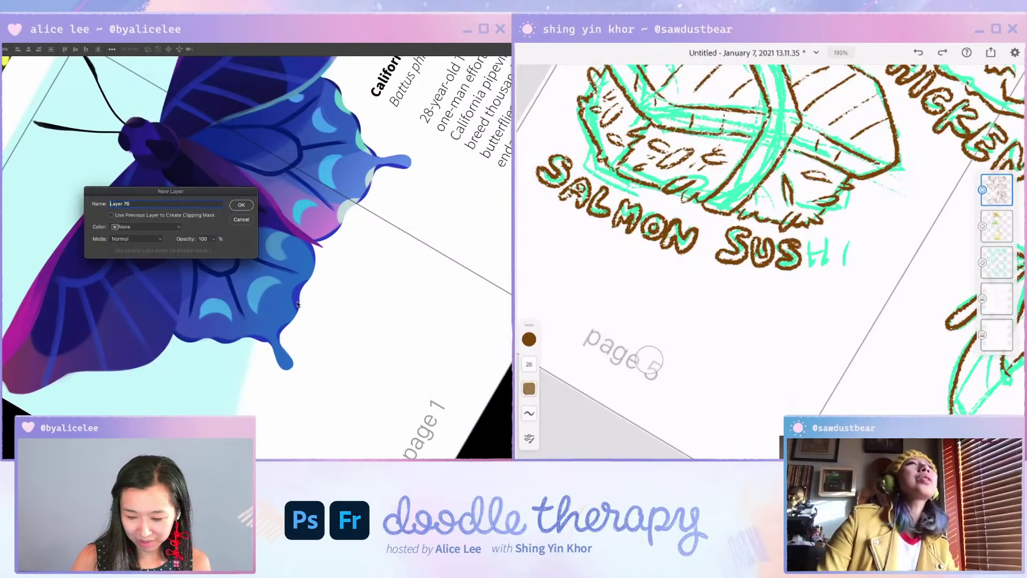
pyautogui.press('Return')
# Step: Sample the mint green of an existing wing-edge spot and paint matching spots along the left lower wing's edge
pyautogui.press('i')
pyautogui.click(370, 181)
pyautogui.press('b')
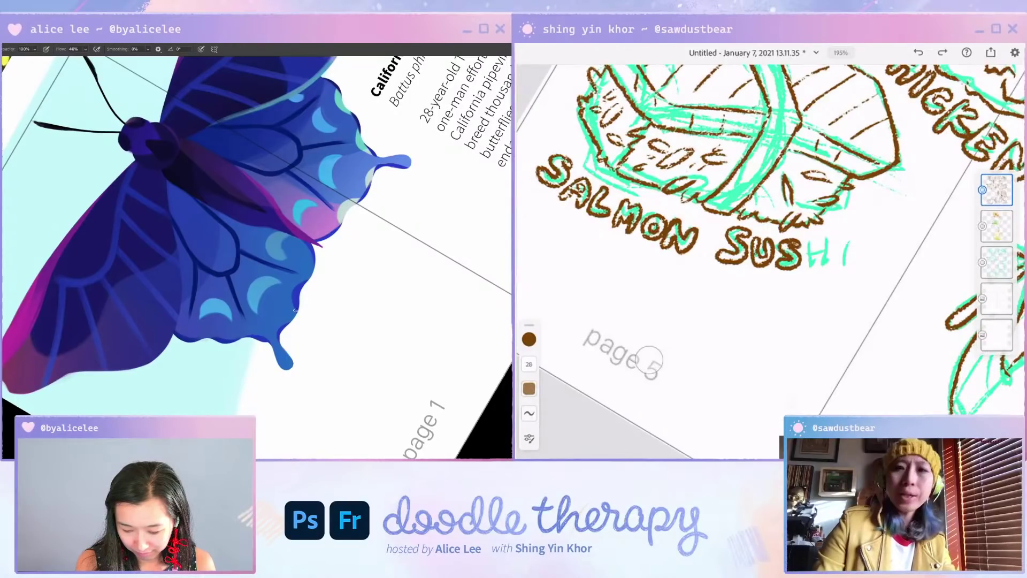
pyautogui.moveTo(294, 309); pyautogui.dragTo(292, 317)
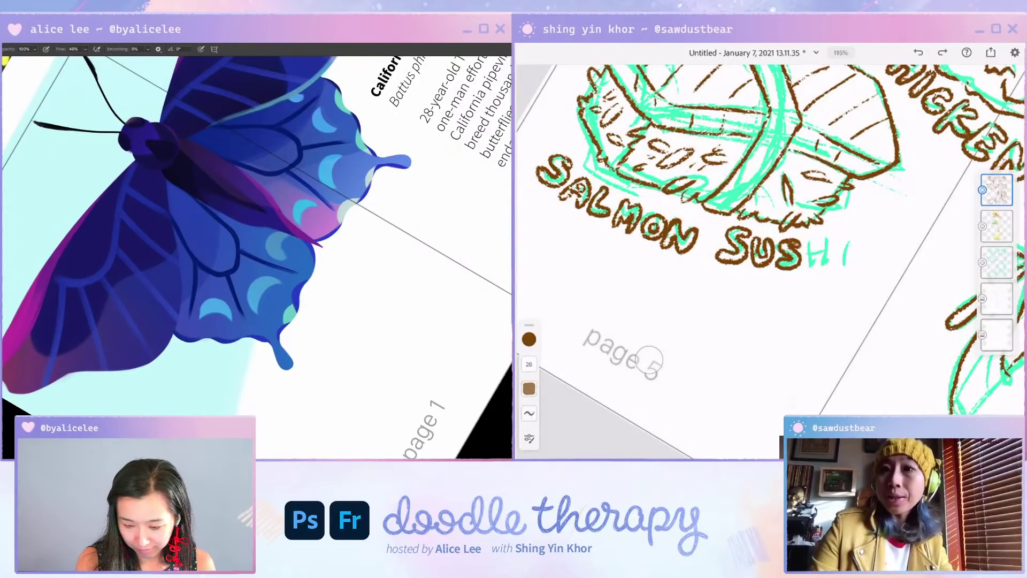
pyautogui.moveTo(305, 281); pyautogui.dragTo(311, 259)
pyautogui.press('r')
pyautogui.moveTo(298, 376)
pyautogui.mouseDown()
pyautogui.moveTo(354, 228)
pyautogui.moveTo(314, 152)
pyautogui.moveTo(300, 226)
pyautogui.moveTo(318, 238)
pyautogui.moveTo(317, 260)
pyautogui.mouseUp()
pyautogui.press('Escape')
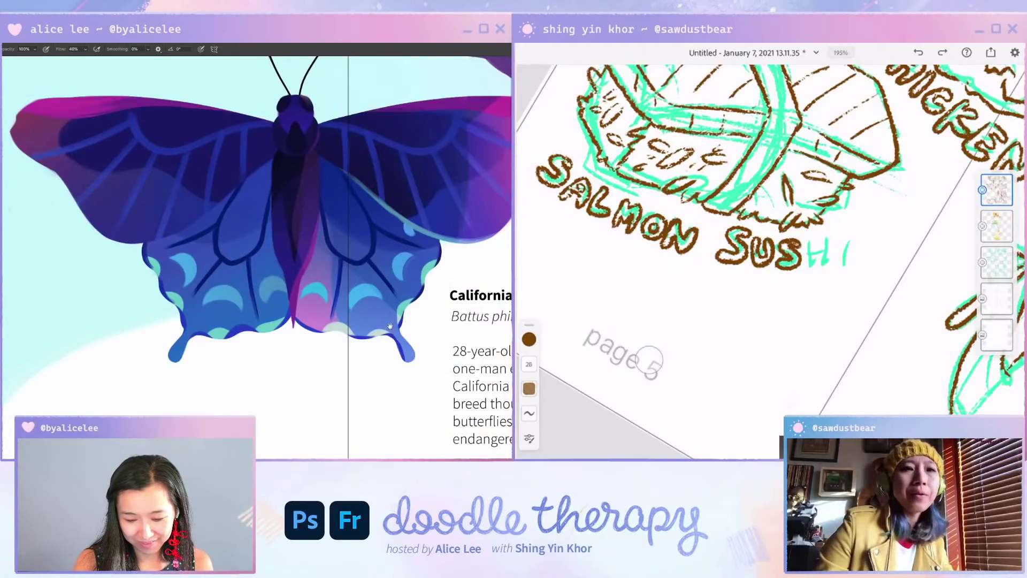
# Step: Move the reference photo of the swallowtail on evergreen branches down, next to the painted swallowtail's head
pyautogui.moveTo(384, 328); pyautogui.dragTo(264, 340)
pyautogui.press('v')
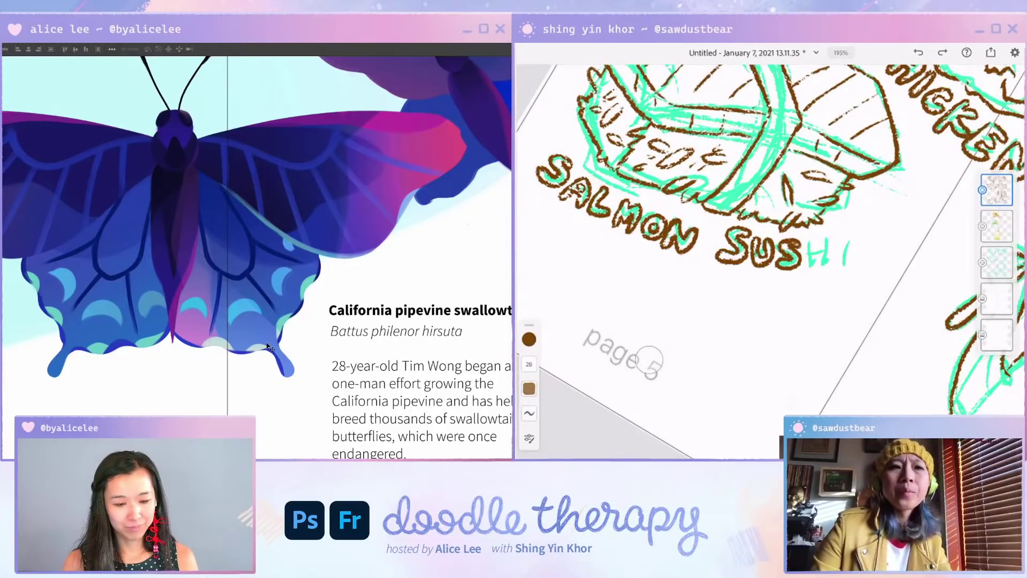
pyautogui.moveTo(335, 271); pyautogui.dragTo(413, 311)
pyautogui.moveTo(297, 146); pyautogui.dragTo(287, 232)
pyautogui.moveTo(326, 254); pyautogui.dragTo(347, 190)
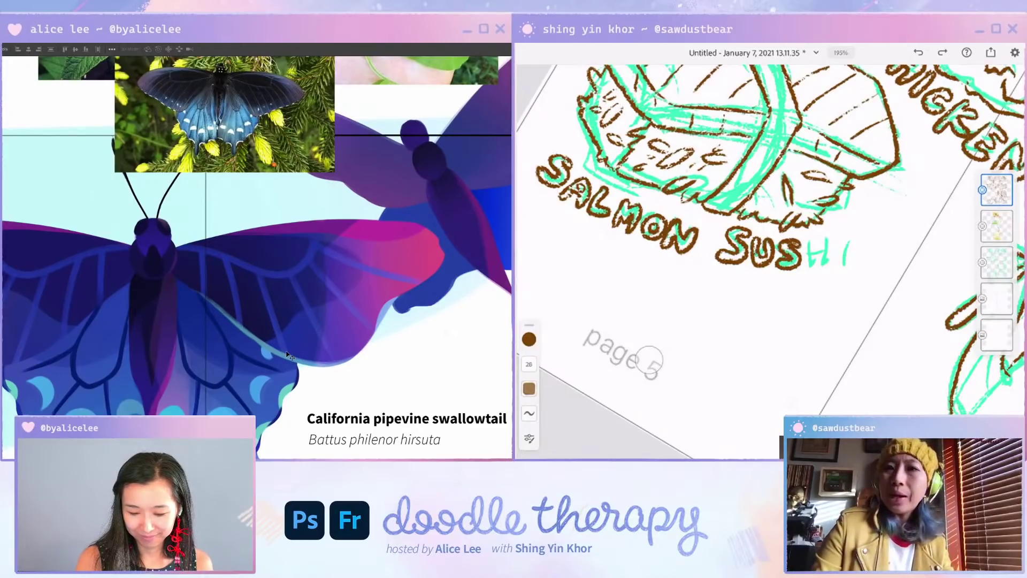
# Step: Paint small mint-green spots along the scalloped outer edge of the swallowtail's right upper wing
pyautogui.press('i')
pyautogui.press('r')
pyautogui.moveTo(371, 353); pyautogui.dragTo(385, 300)
pyautogui.press('b')
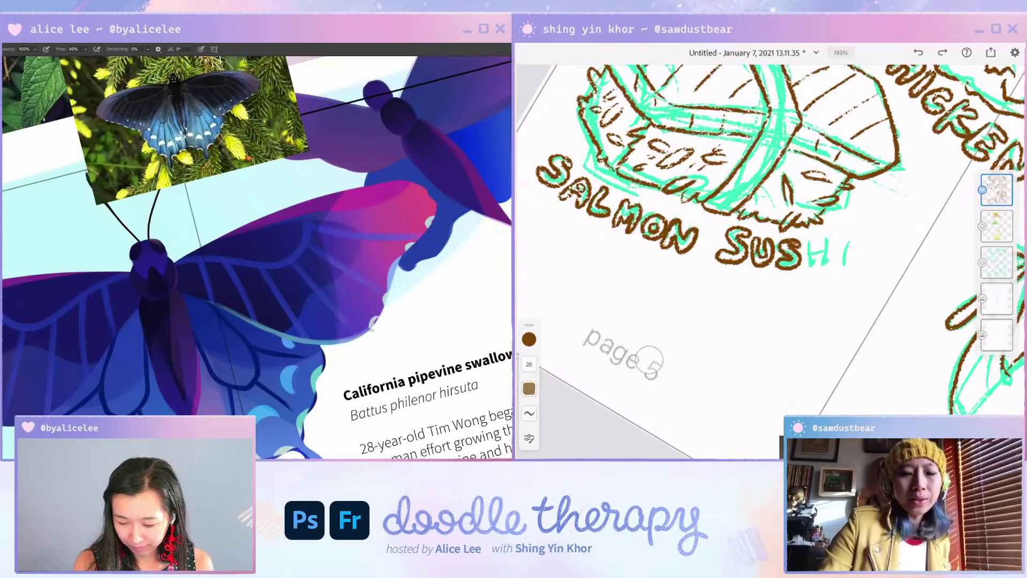
pyautogui.press('r')
pyautogui.moveTo(389, 363); pyautogui.dragTo(431, 249)
# Step: Try moving the mint spots on the right upper wing's outer edge, and undo the moves
pyautogui.press('v')
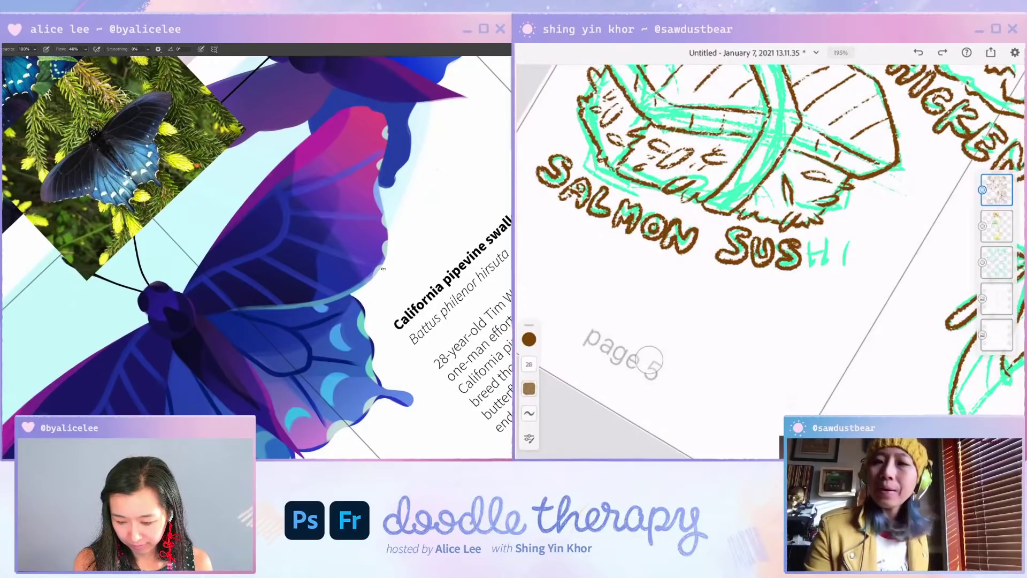
pyautogui.moveTo(375, 198); pyautogui.dragTo(443, 278)
pyautogui.hotkey('ctrl', 'z')
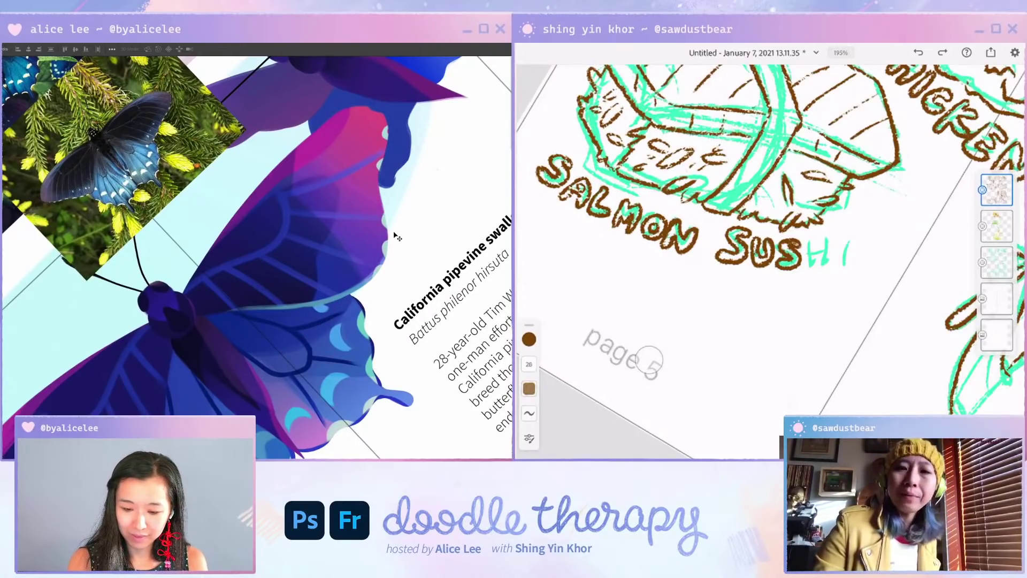
pyautogui.moveTo(386, 225); pyautogui.dragTo(386, 224)
pyautogui.hotkey('ctrl', 'z')
# Step: Isolate the mint spot midway along the right upper wing's edge with the Magic Wand for moving, and deselect it
pyautogui.press('w')
pyautogui.click(384, 221)
pyautogui.press('v')
pyautogui.hotkey('ctrl', 'd')
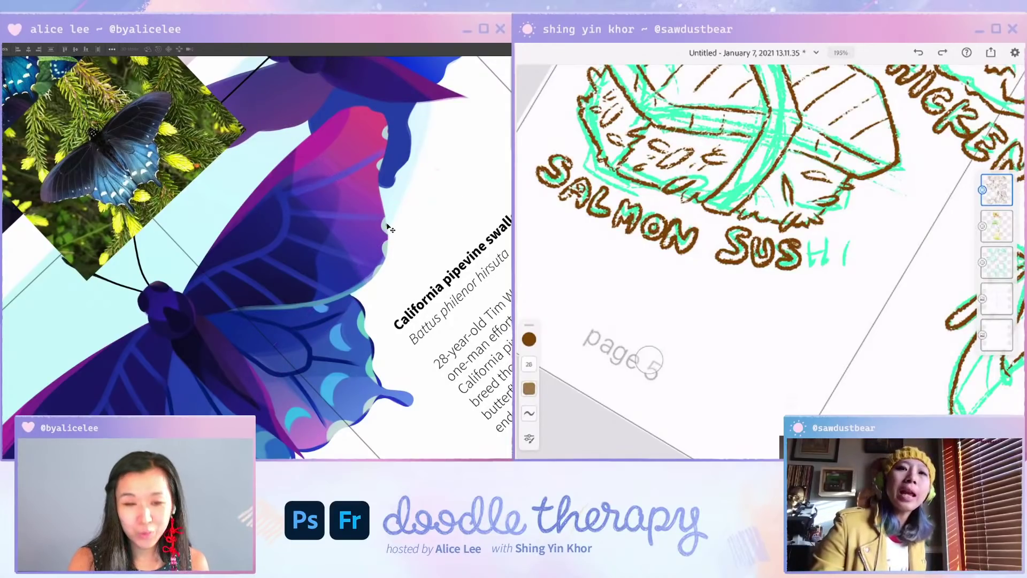
# Step: Add more mint spots along the right upper wing's outer edge, and undo and redo the last change to compare
pyautogui.press('b')
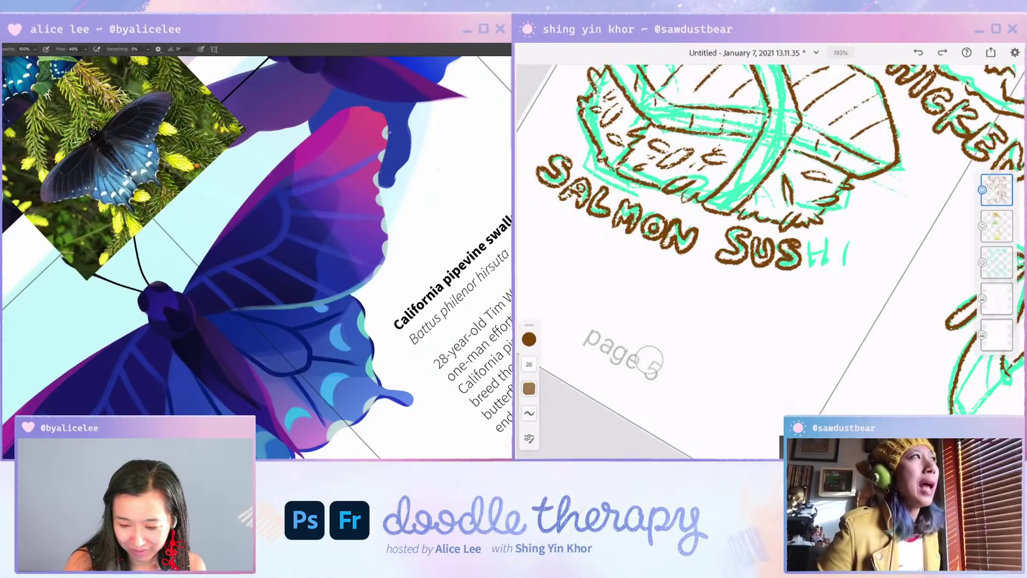
pyautogui.press('Escape')
pyautogui.hotkey('ctrl', 'z')
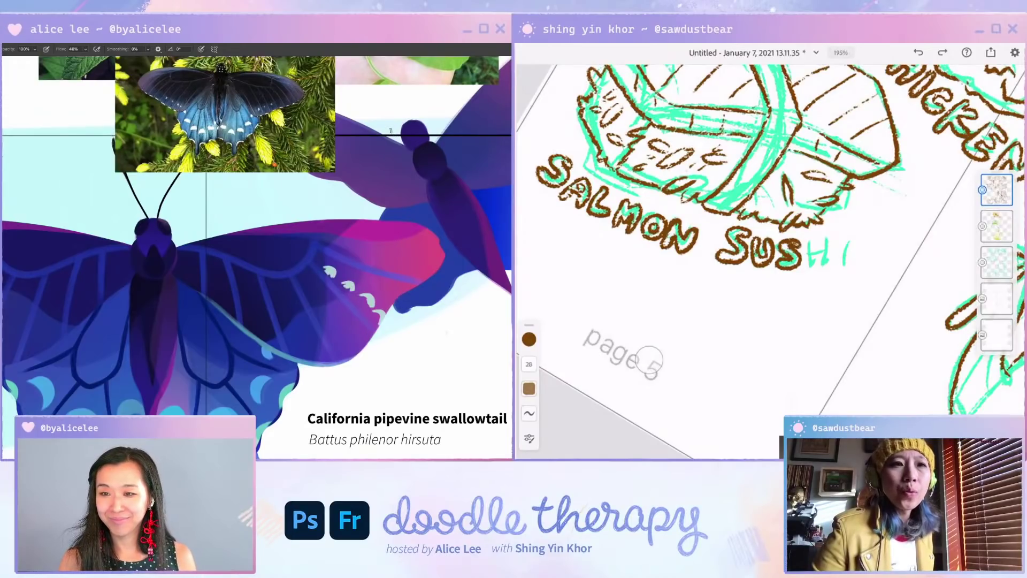
pyautogui.hotkey('ctrl', 'shift', 'z')
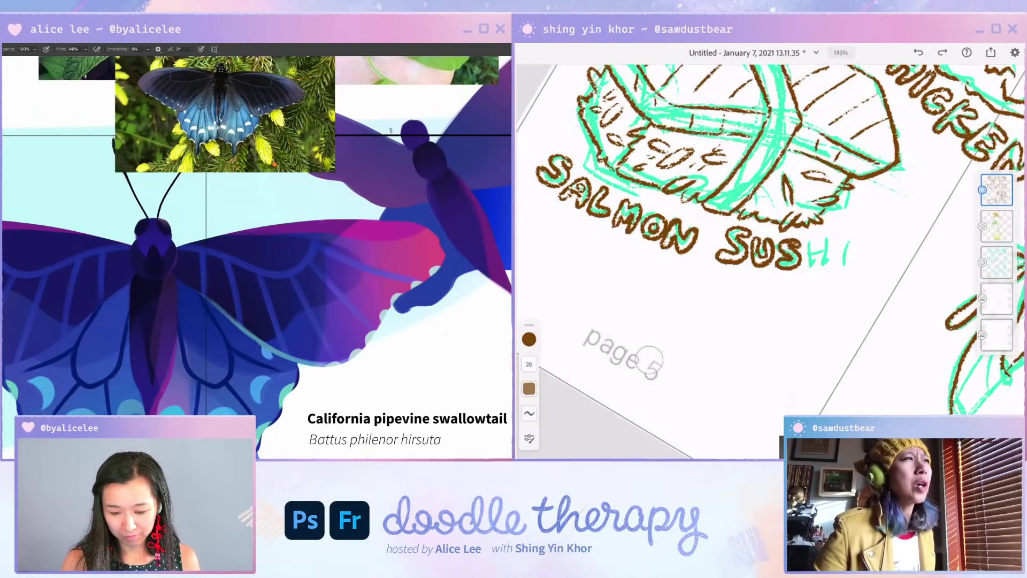
# Step: On a new layer, sample a dark navy from the butterfly and paint a border along the right upper wing's scalloped outer edge
pyautogui.hotkey('ctrl', 'shift', 'n')
pyautogui.press('Return')
pyautogui.press('i')
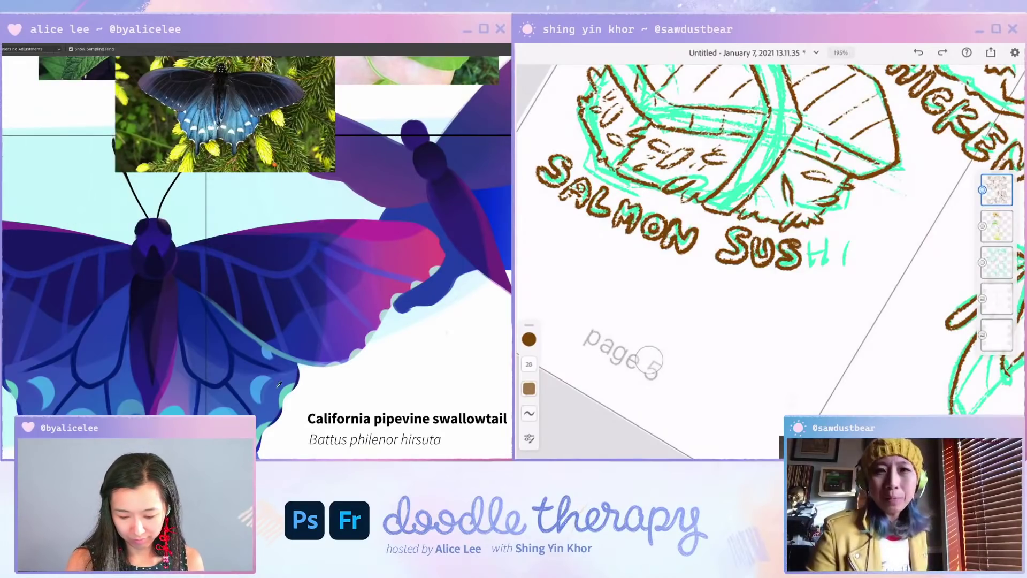
pyautogui.keyDown('alt'); pyautogui.click(265, 438); pyautogui.keyUp('alt')
pyautogui.press('r')
pyautogui.moveTo(355, 408); pyautogui.dragTo(411, 326)
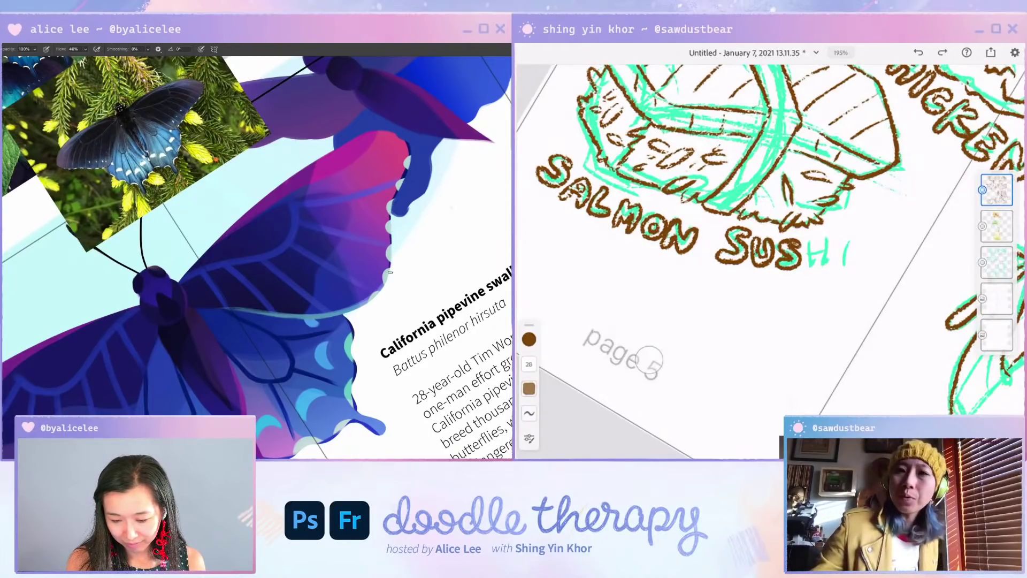
pyautogui.press('Escape')
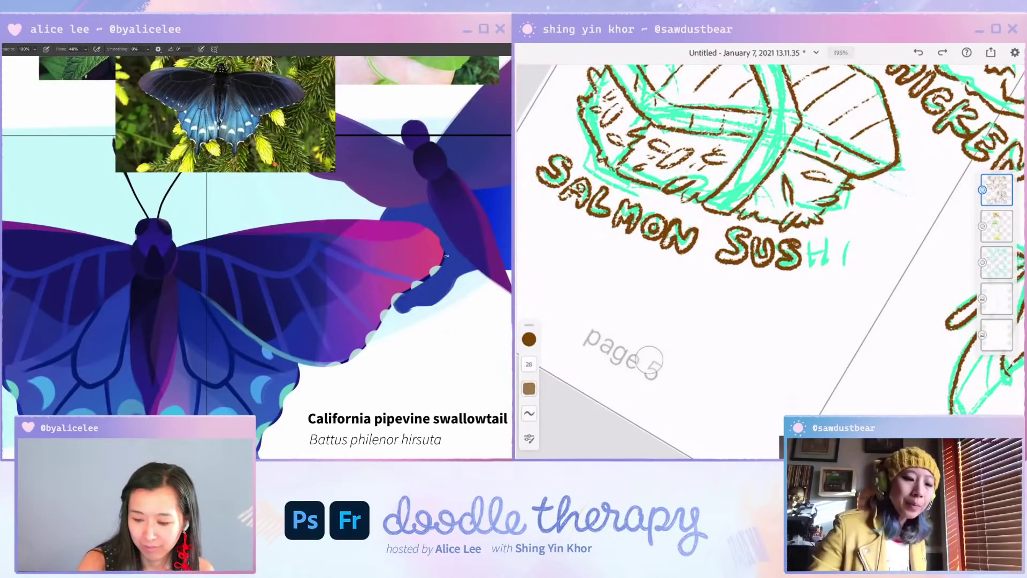
# Step: Extend the dark navy border around the spots to the lower corner of the right upper wing
pyautogui.press('r')
pyautogui.moveTo(360, 380); pyautogui.dragTo(406, 308)
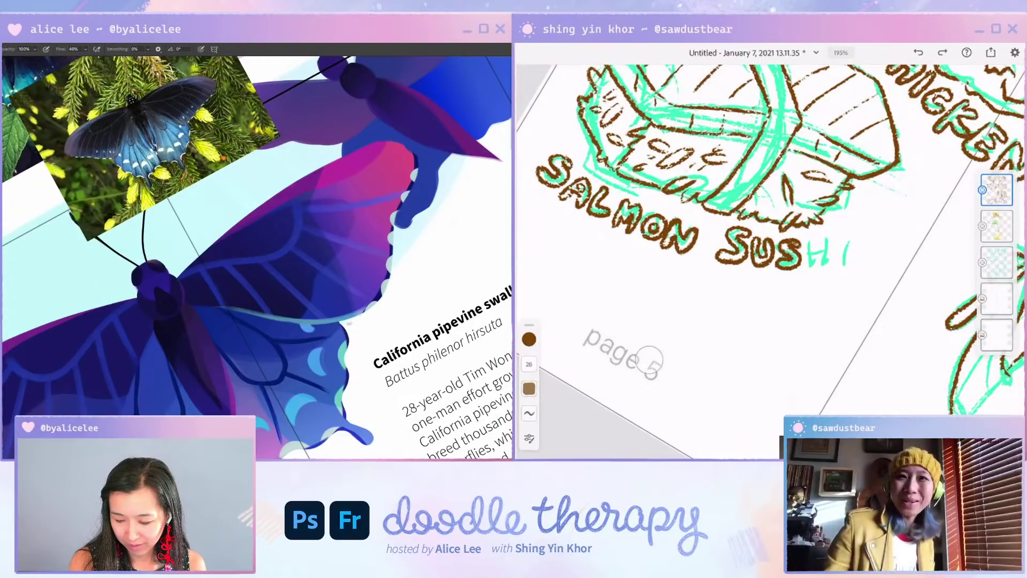
pyautogui.press('r')
pyautogui.moveTo(359, 313); pyautogui.dragTo(401, 220)
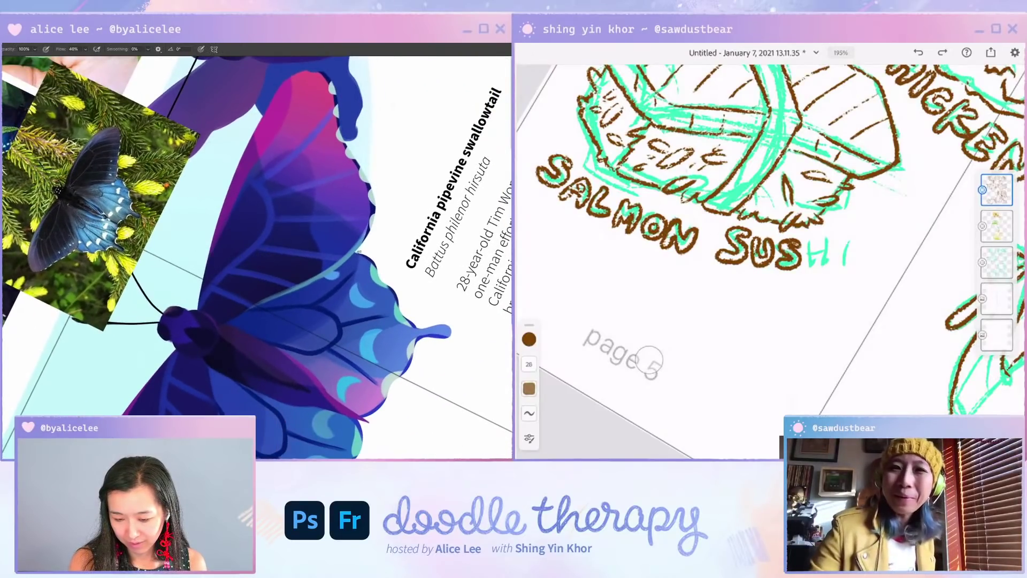
pyautogui.press('Escape')
pyautogui.press('v')
pyautogui.moveTo(389, 287); pyautogui.dragTo(401, 301)
pyautogui.press('b')
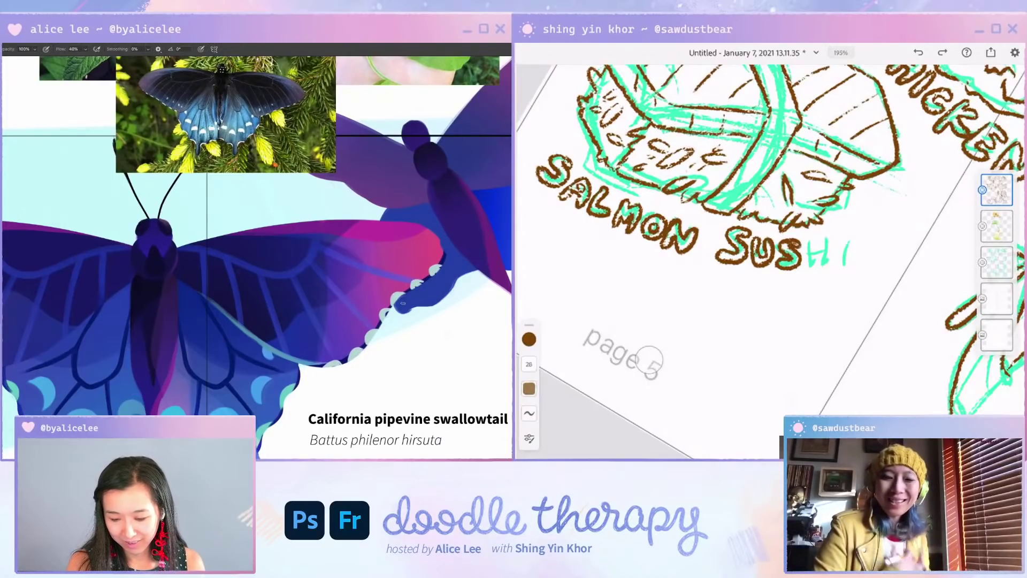
# Step: Enlarge the spots along the right upper wing's outer edge by painting them as bigger pale half-circles over the dark border
pyautogui.press('w')
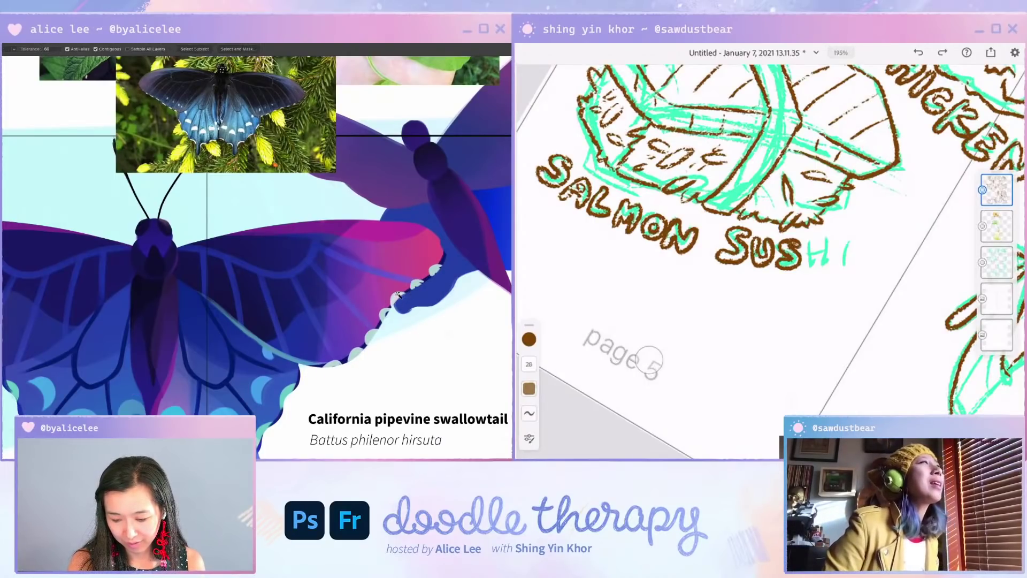
pyautogui.click(402, 304)
pyautogui.press('b')
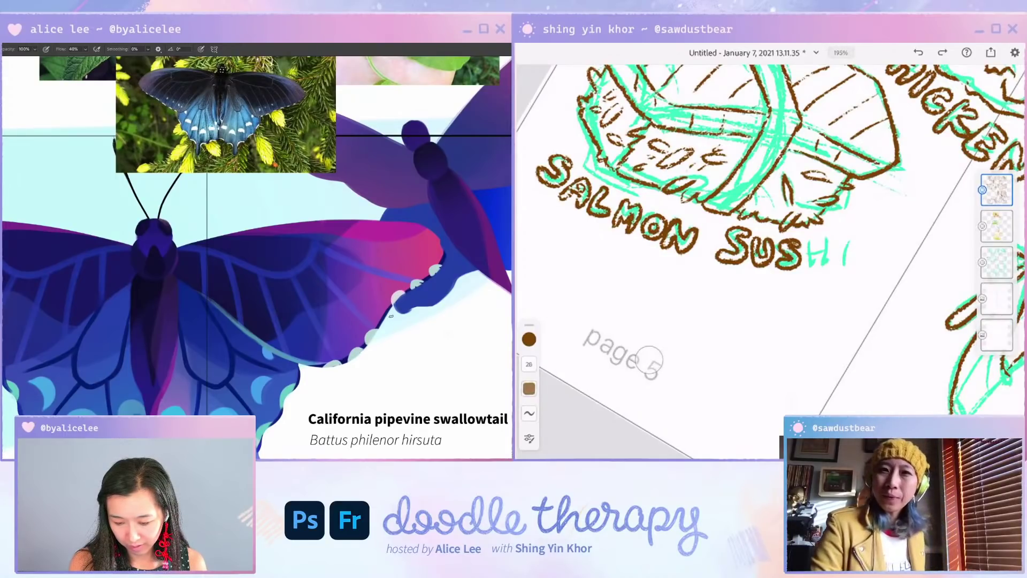
pyautogui.moveTo(391, 316); pyautogui.dragTo(384, 320)
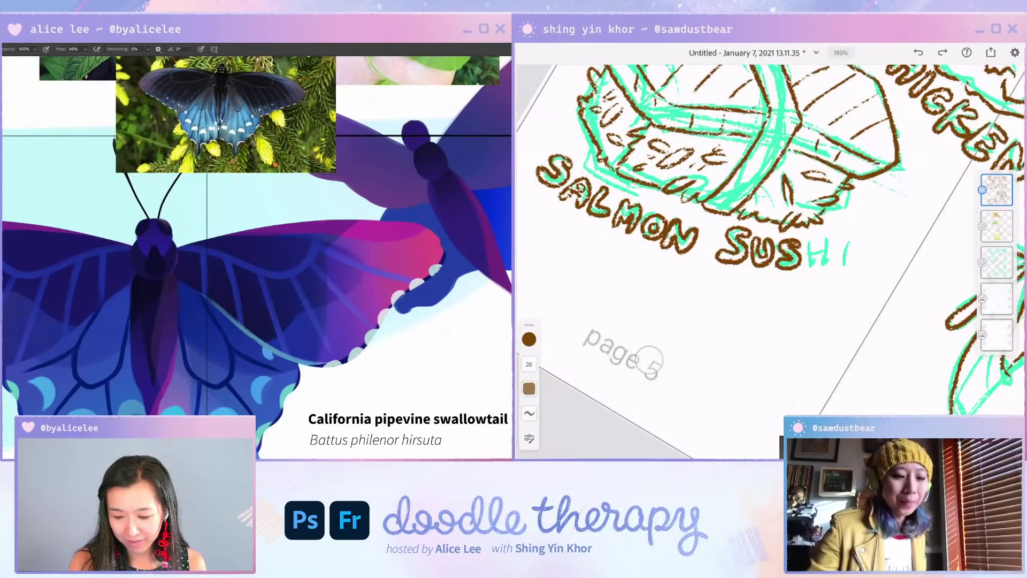
pyautogui.press('r')
pyautogui.moveTo(450, 270)
pyautogui.mouseDown()
pyautogui.moveTo(438, 198)
pyautogui.moveTo(417, 152)
pyautogui.mouseUp()
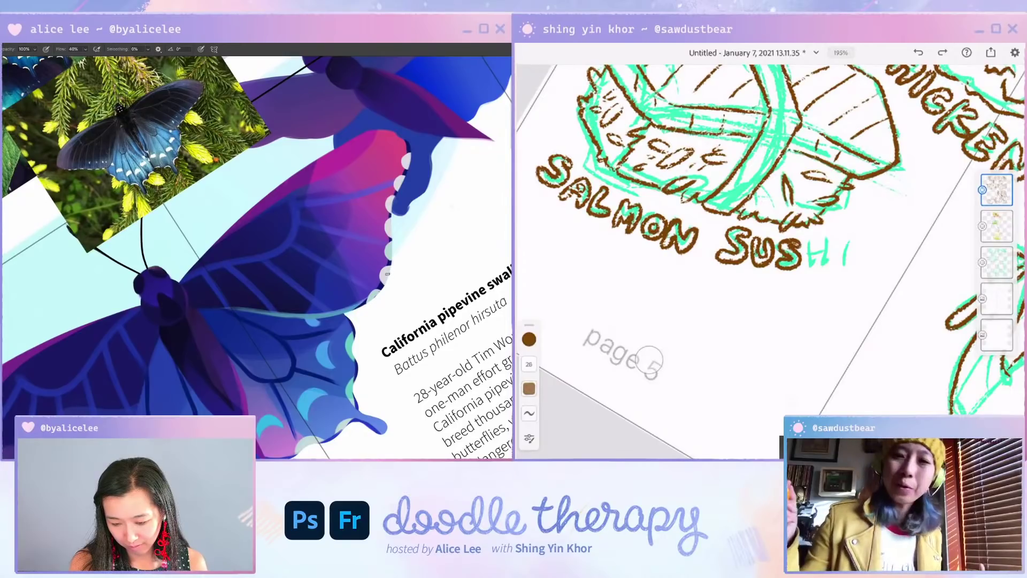
pyautogui.press('r')
pyautogui.moveTo(414, 299)
pyautogui.mouseDown()
pyautogui.moveTo(435, 216)
pyautogui.moveTo(428, 199)
pyautogui.mouseUp()
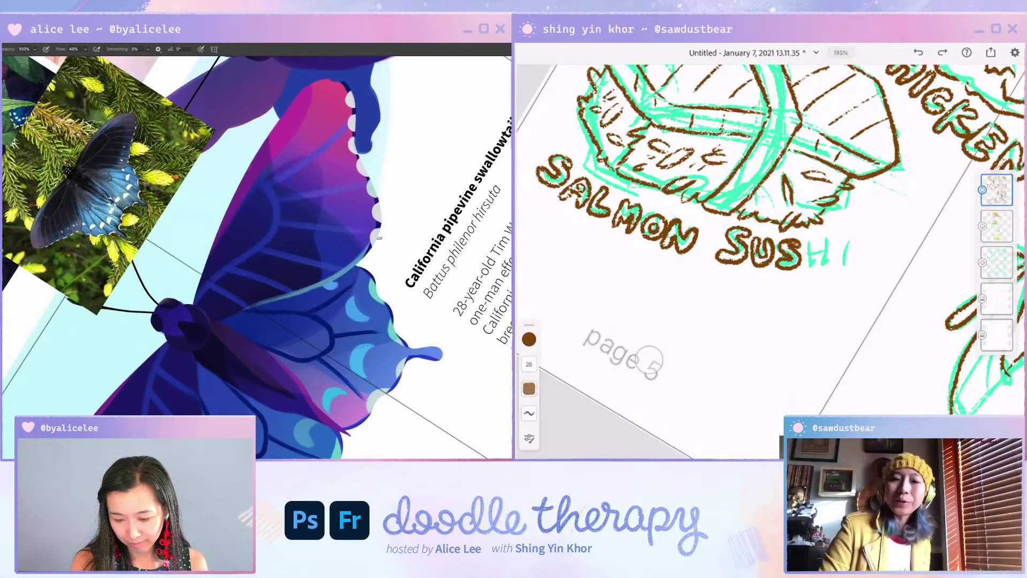
pyautogui.press('r')
pyautogui.press('Escape')
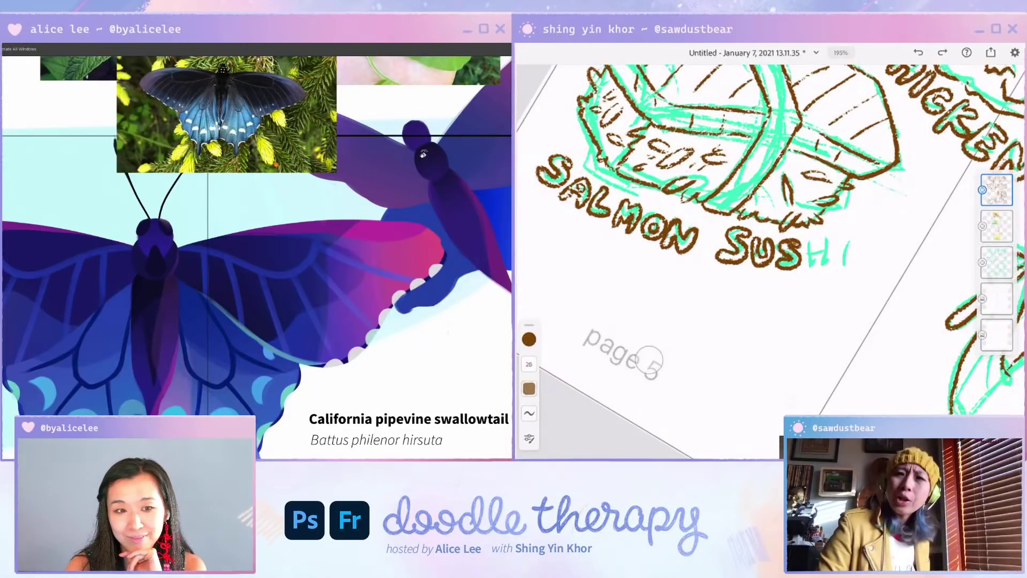
# Step: Lasso individual pale spots on the right upper wing and shift them into more even spacing along the border
pyautogui.press('l')
pyautogui.moveTo(439, 264)
pyautogui.mouseDown()
pyautogui.moveTo(405, 278)
pyautogui.moveTo(417, 312)
pyautogui.moveTo(442, 263)
pyautogui.moveTo(401, 298)
pyautogui.moveTo(391, 324)
pyautogui.moveTo(388, 316)
pyautogui.mouseUp()
pyautogui.press('v')
pyautogui.hotkey('ctrl', 'd')
pyautogui.press('l')
pyautogui.press('v')
pyautogui.hotkey('ctrl', 'd')
pyautogui.press('l')
pyautogui.moveTo(345, 368); pyautogui.dragTo(343, 369)
pyautogui.press('v')
pyautogui.moveTo(340, 366); pyautogui.dragTo(370, 341)
pyautogui.hotkey('ctrl', 'd')
pyautogui.press('l')
pyautogui.press('v')
pyautogui.hotkey('ctrl', 'd')
# Step: Isolate the pale spots midway along the right upper wing's edge with the Magic Wand and nudge them along the border
pyautogui.press('w')
pyautogui.click(373, 338)
pyautogui.press('v')
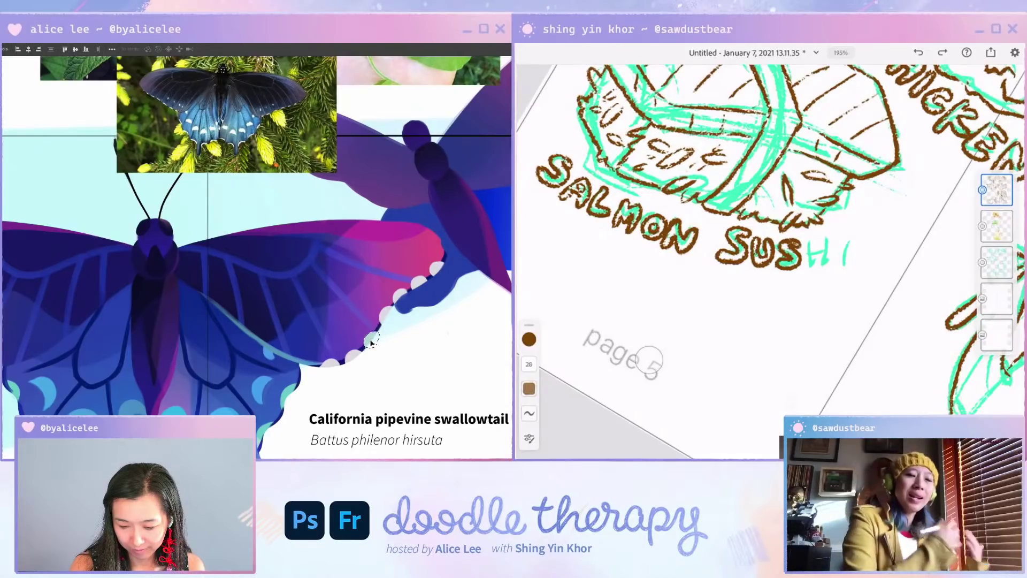
pyautogui.hotkey('ctrl', 'd')
pyautogui.press('w')
pyautogui.press('v')
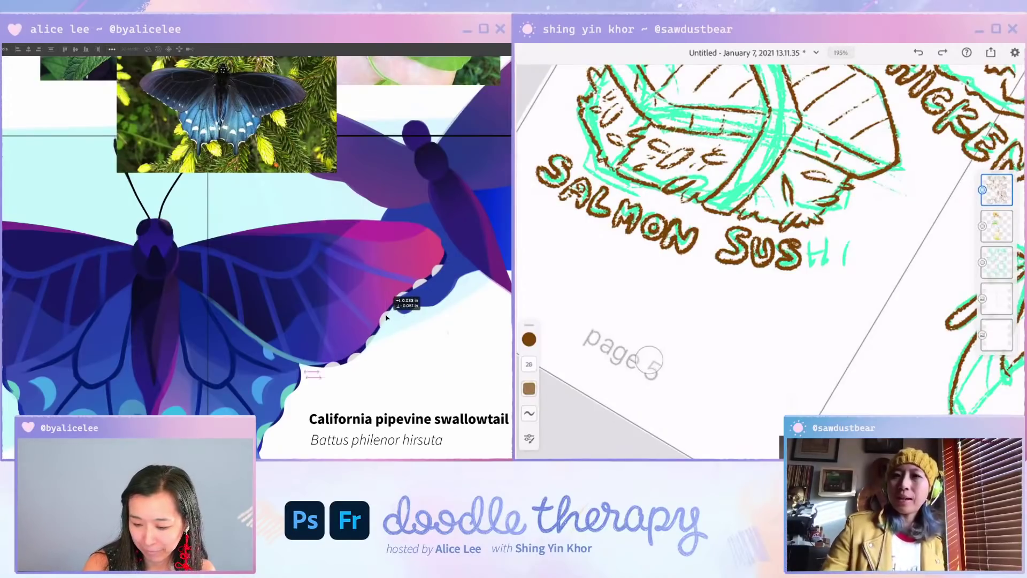
# Step: Sample the right wing's dark navy border color and begin painting the same border at the left upper wing's tip
pyautogui.press('i')
pyautogui.click(445, 259)
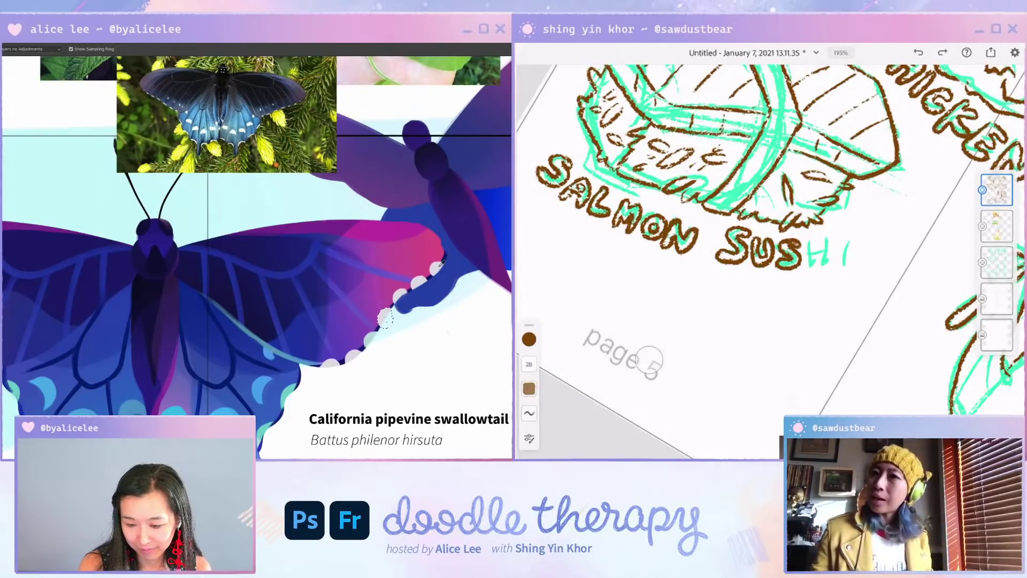
pyautogui.moveTo(393, 326); pyautogui.dragTo(432, 353)
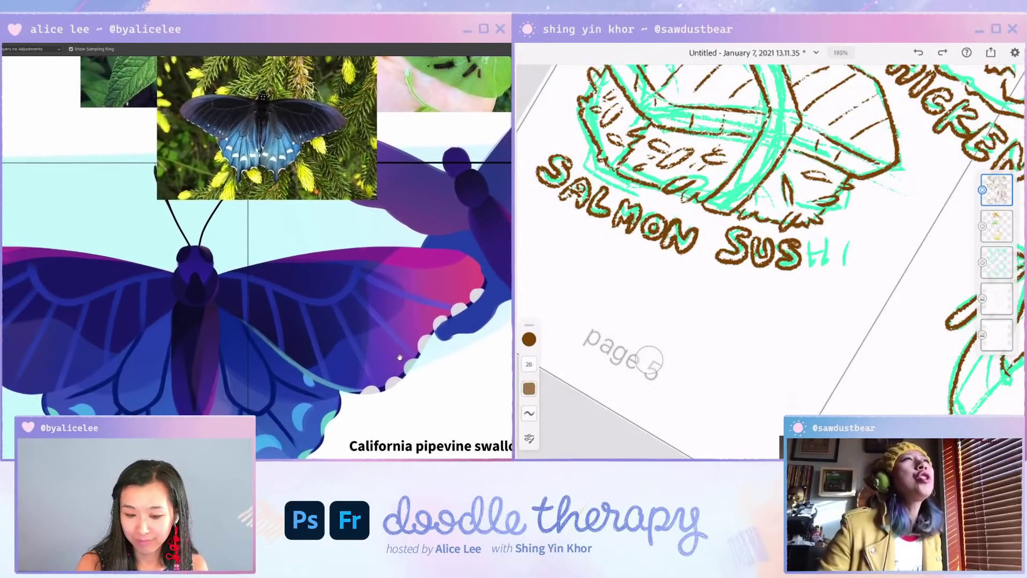
pyautogui.moveTo(192, 399); pyautogui.dragTo(310, 391)
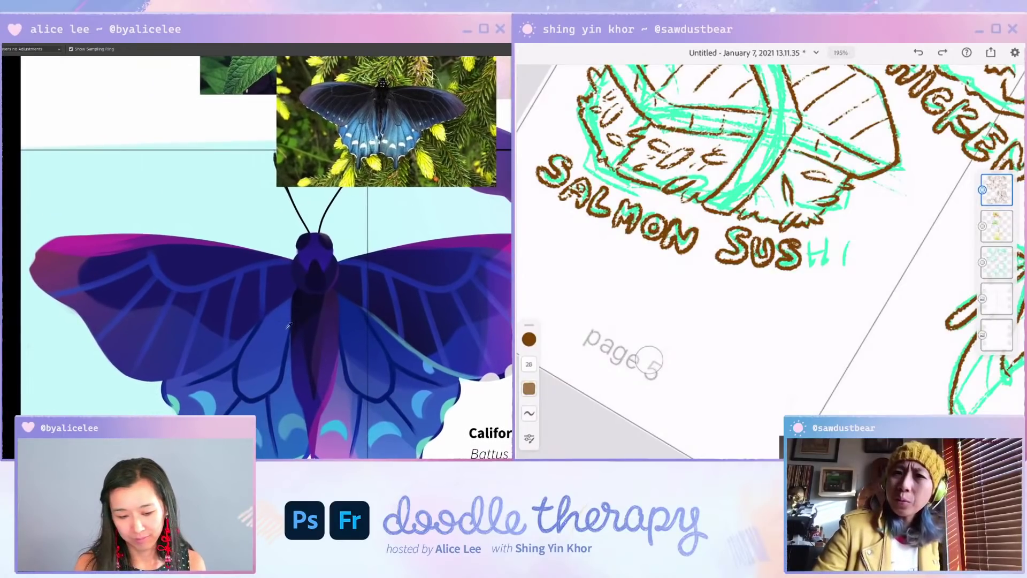
pyautogui.press('v')
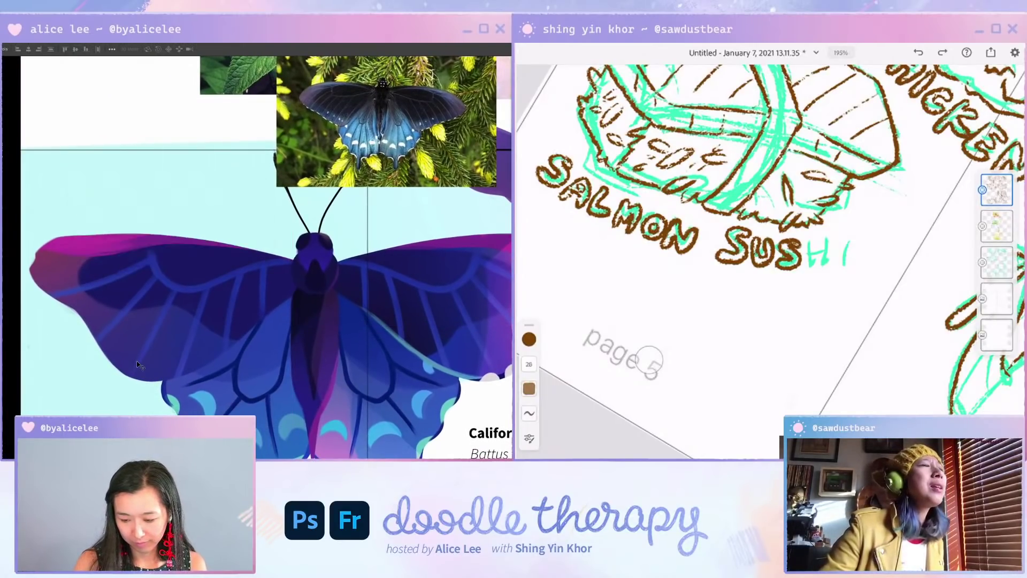
pyautogui.press('i')
pyautogui.click(501, 372)
pyautogui.press('b')
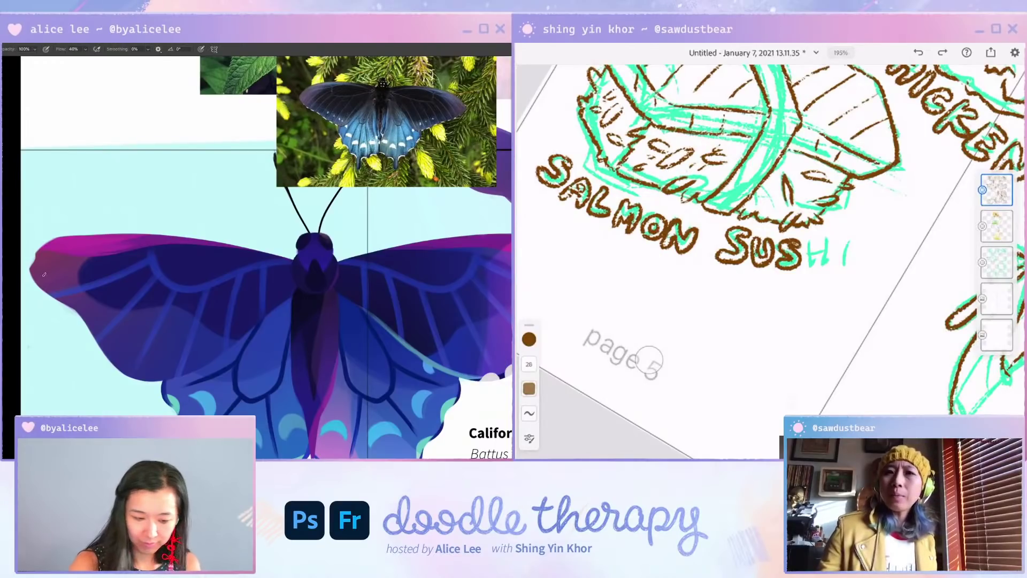
pyautogui.moveTo(54, 260); pyautogui.dragTo(82, 248)
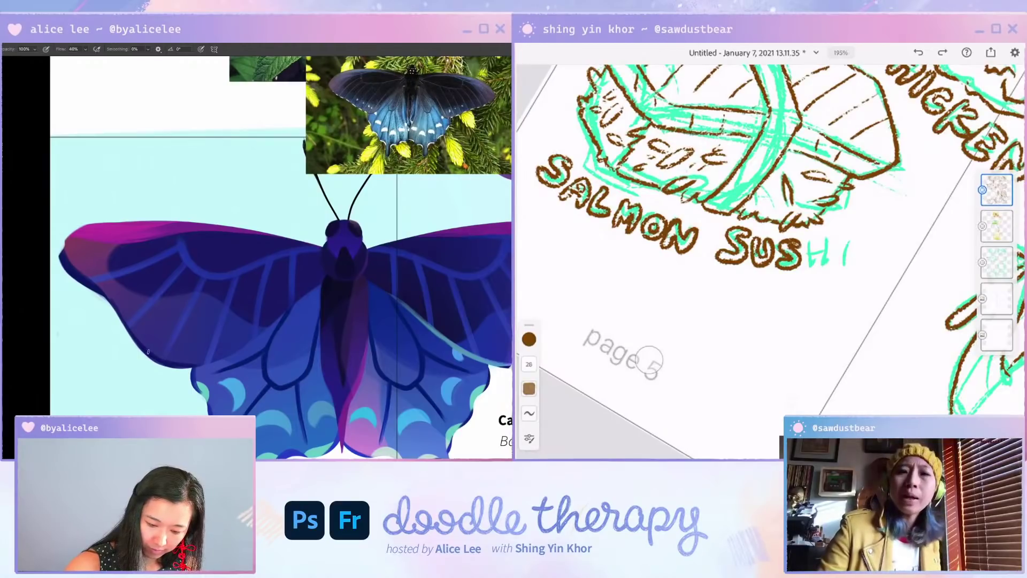
# Step: Continue the dark navy border down the outer edge of the left upper wing to the lower wing
pyautogui.press('r')
pyautogui.moveTo(306, 319); pyautogui.dragTo(219, 345)
pyautogui.moveTo(127, 267); pyautogui.dragTo(183, 344)
pyautogui.press('r')
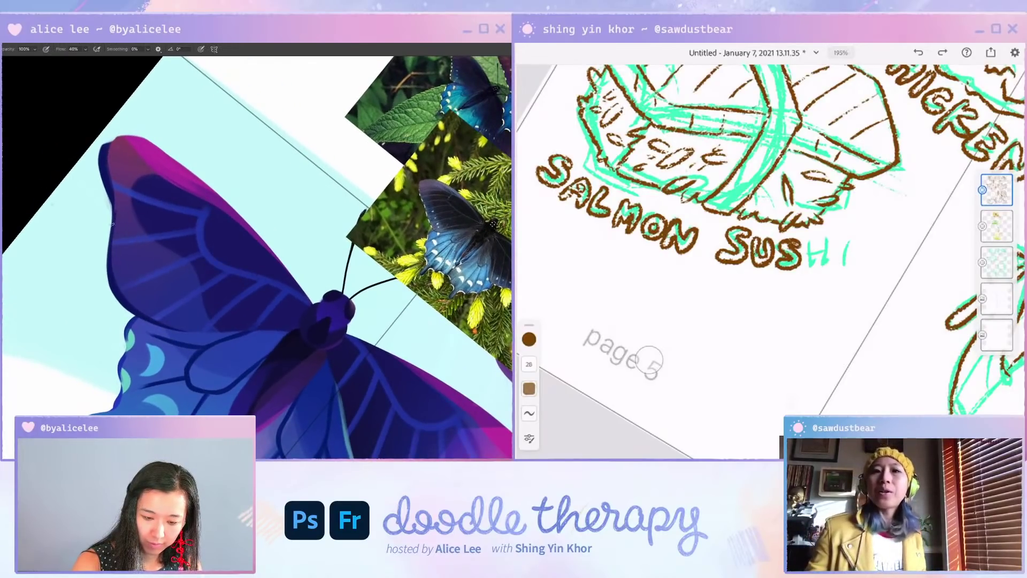
pyautogui.press('e')
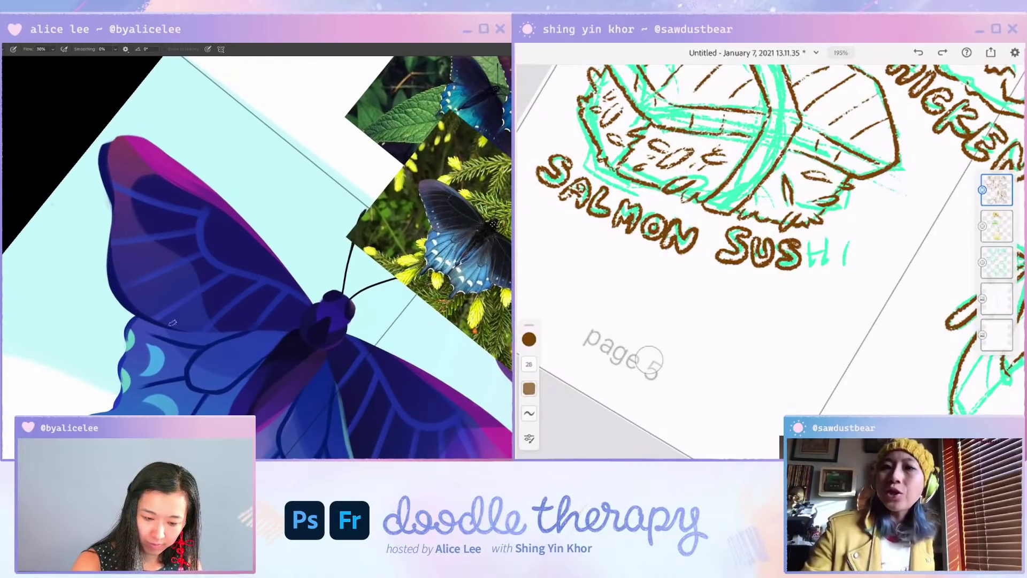
pyautogui.press('b')
pyautogui.moveTo(136, 306); pyautogui.dragTo(189, 329)
pyautogui.press('Escape')
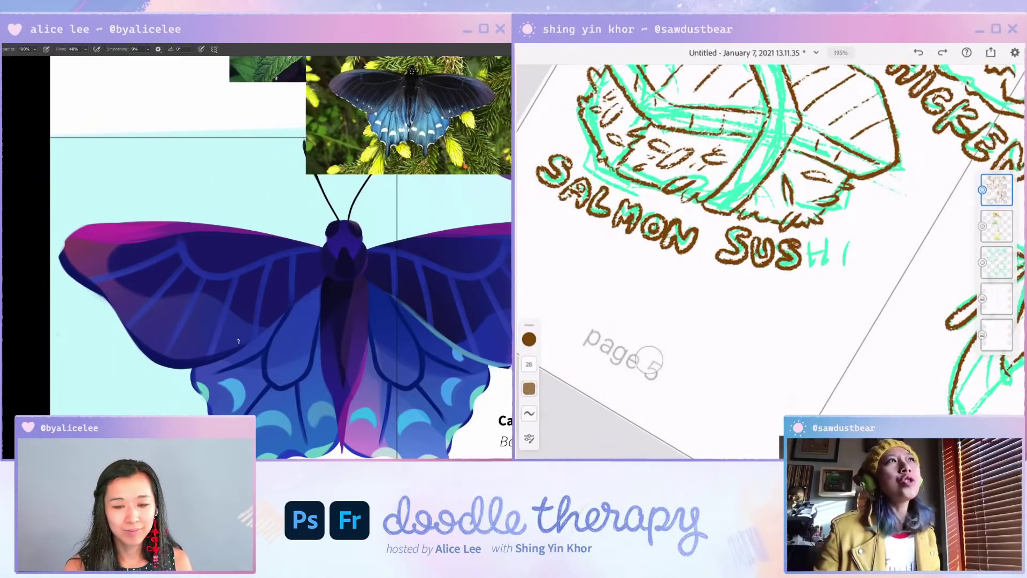
# Step: Create a new layer clipped to the previous one and paint large pale spots along the left upper wing's dark border
pyautogui.hotkey('ctrl', 'shift', 'n')
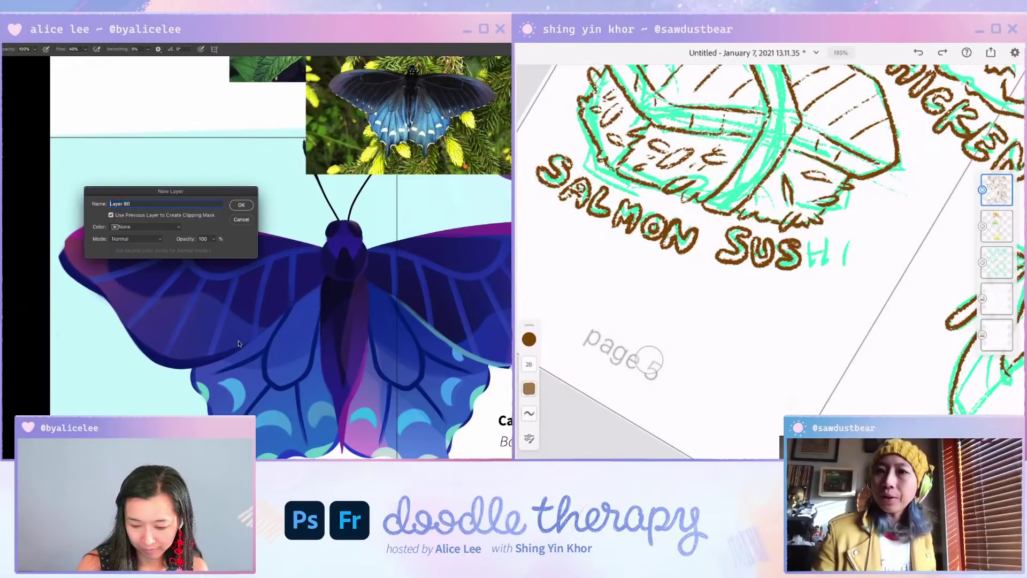
pyautogui.press('Return')
pyautogui.press('i')
pyautogui.press('r')
pyautogui.moveTo(195, 401)
pyautogui.mouseDown()
pyautogui.moveTo(382, 365)
pyautogui.moveTo(365, 304)
pyautogui.mouseUp()
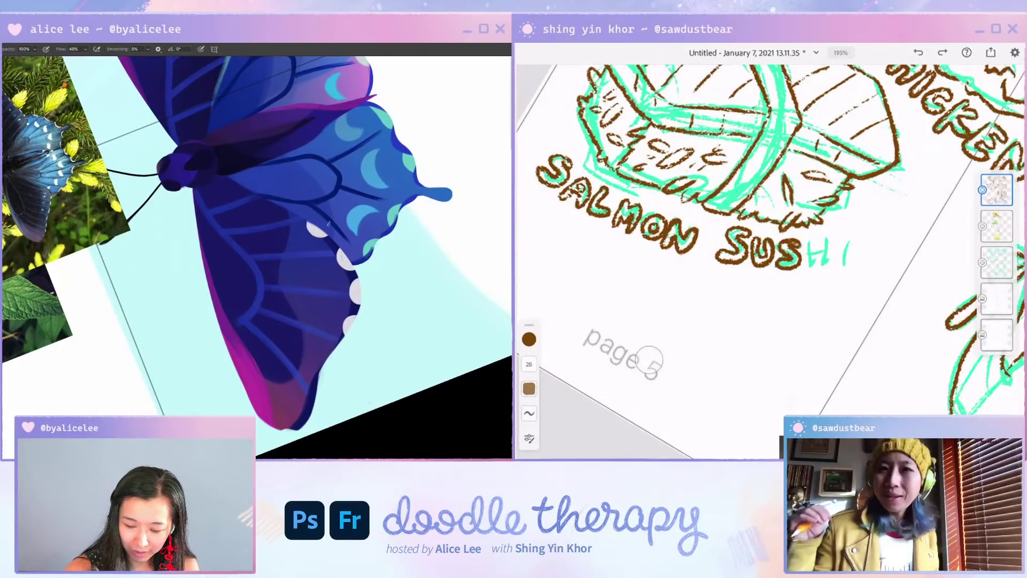
pyautogui.press('r')
pyautogui.moveTo(371, 402)
pyautogui.mouseDown()
pyautogui.moveTo(431, 285)
pyautogui.moveTo(427, 300)
pyautogui.moveTo(372, 282)
pyautogui.mouseUp()
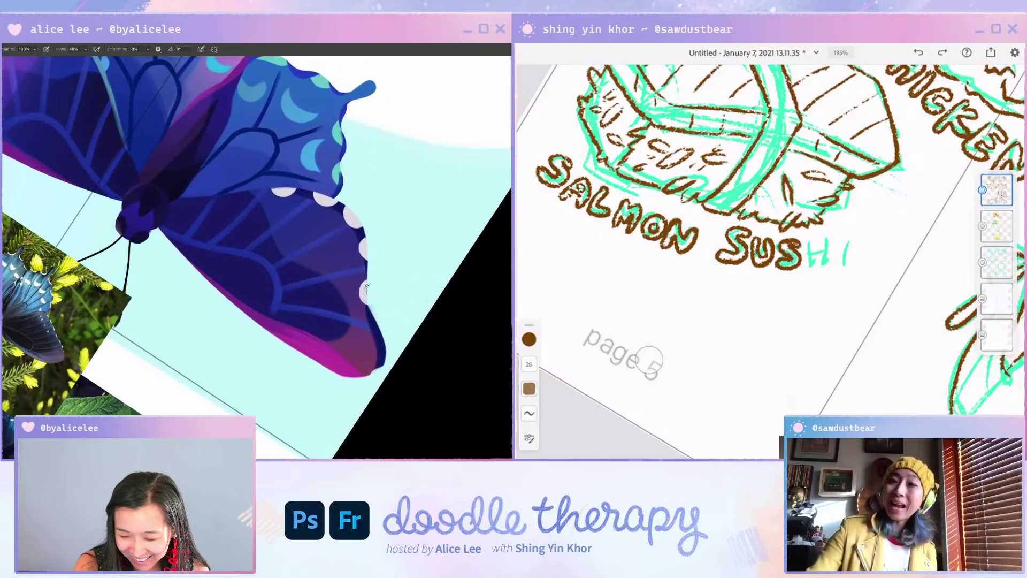
# Step: Reposition the outermost pale spot with the Magic Wand and Move tool, and fill in the spots toward the left upper wing's tip
pyautogui.press('w')
pyautogui.click(367, 297)
pyautogui.press('v')
pyautogui.moveTo(369, 299)
pyautogui.mouseDown()
pyautogui.moveTo(386, 329)
pyautogui.moveTo(379, 343)
pyautogui.moveTo(376, 321)
pyautogui.mouseUp()
pyautogui.hotkey('ctrl', 'd')
pyautogui.press('b')
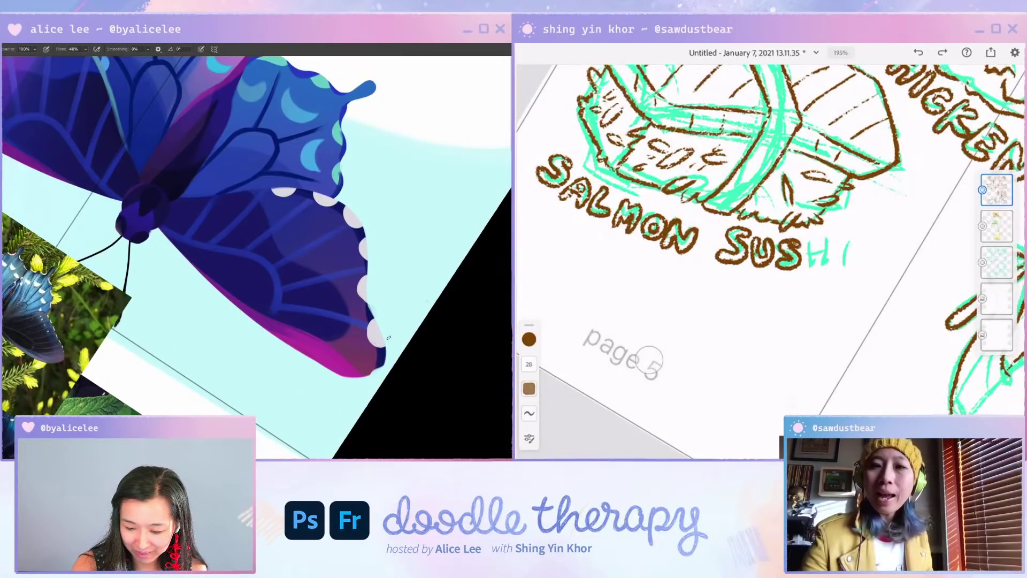
pyautogui.press('Escape')
pyautogui.press('r')
pyautogui.moveTo(342, 401)
pyautogui.mouseDown()
pyautogui.moveTo(356, 151)
pyautogui.moveTo(332, 346)
pyautogui.mouseUp()
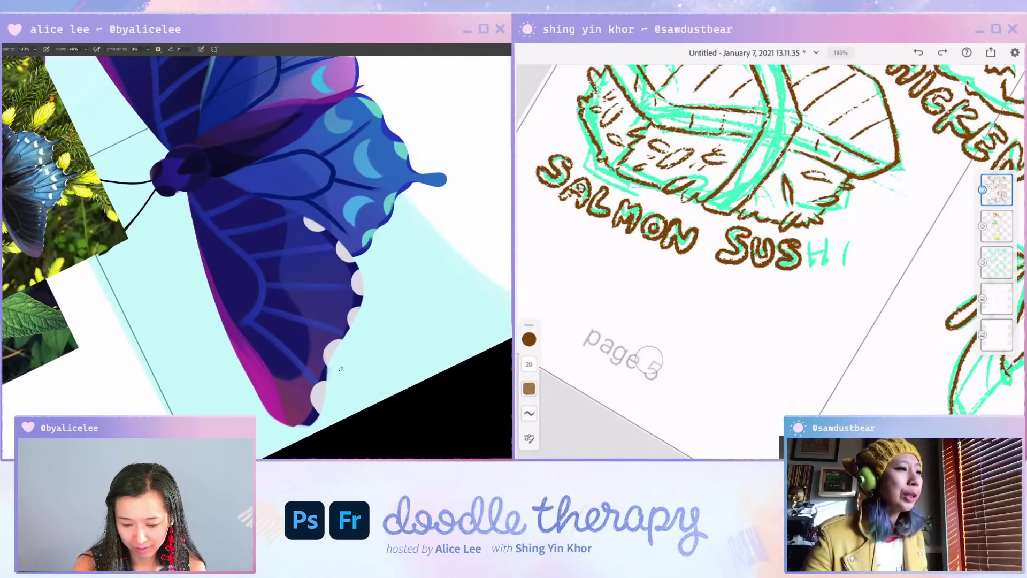
pyautogui.press('Escape')
pyautogui.moveTo(462, 374); pyautogui.dragTo(284, 340)
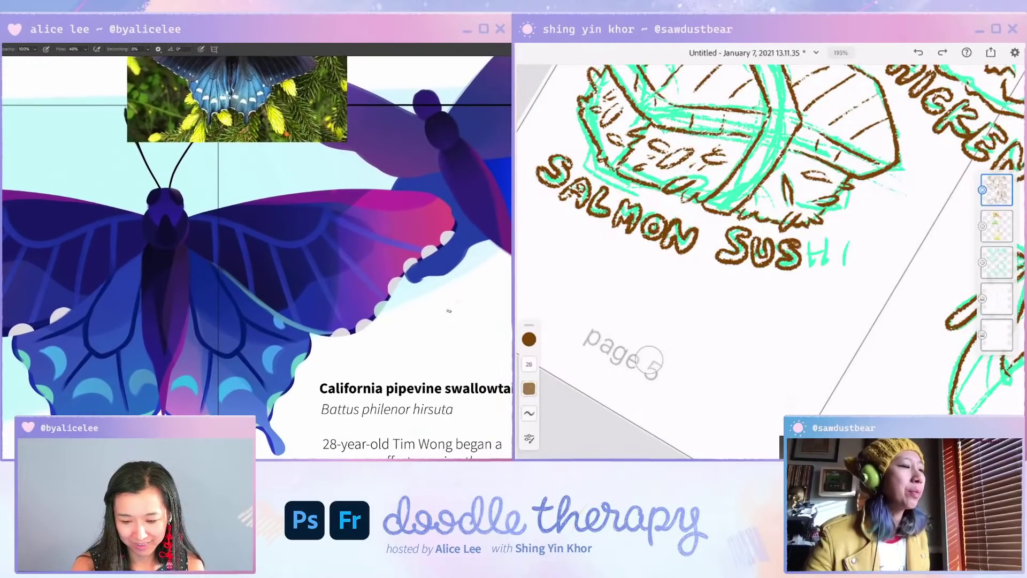
pyautogui.hotkey('ctrl', '-')
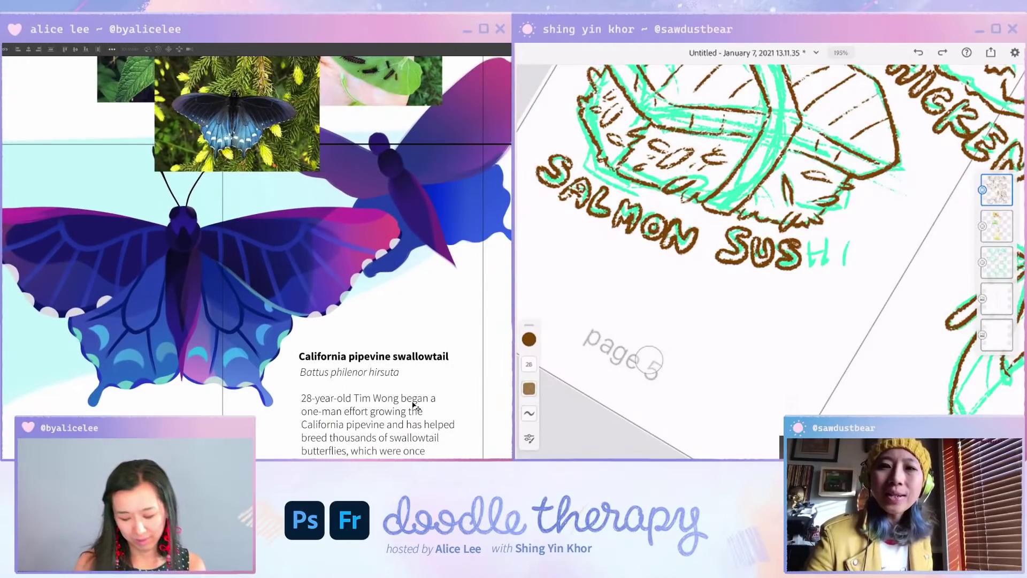
# Step: Clear the pale spots from the right upper wing and repaint its outer edge as one smooth dark navy band
pyautogui.press('i')
pyautogui.press('g')
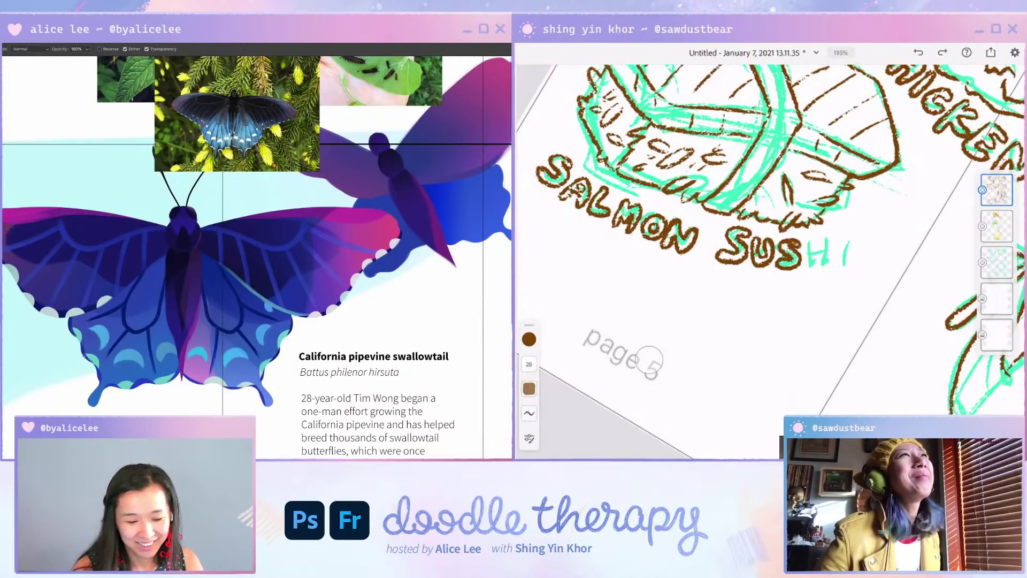
pyautogui.press('v')
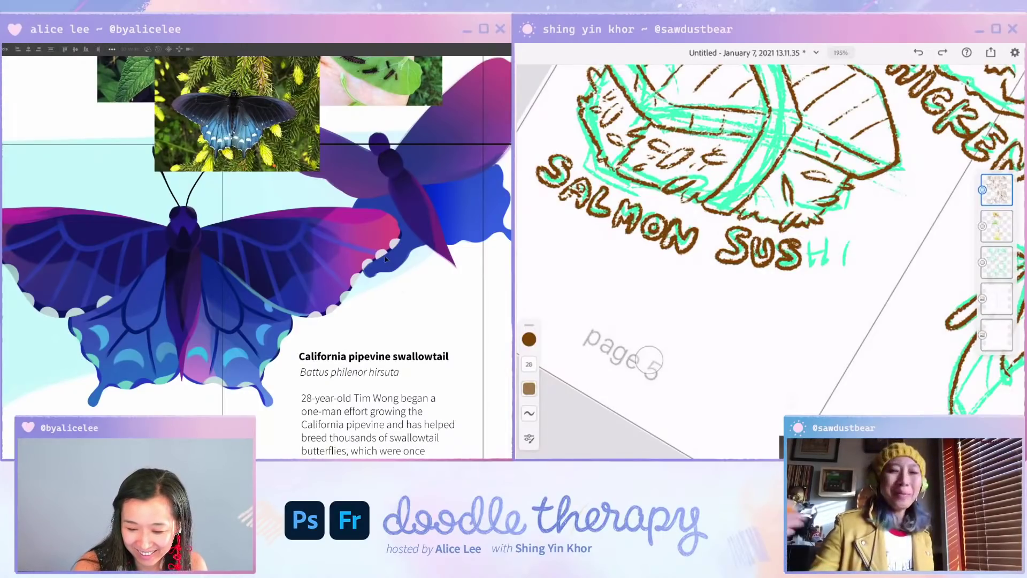
pyautogui.moveTo(384, 255)
pyautogui.mouseDown()
pyautogui.moveTo(399, 271)
pyautogui.moveTo(401, 235)
pyautogui.moveTo(394, 242)
pyautogui.moveTo(366, 153)
pyautogui.moveTo(347, 234)
pyautogui.mouseUp()
pyautogui.press('r')
pyautogui.press('b')
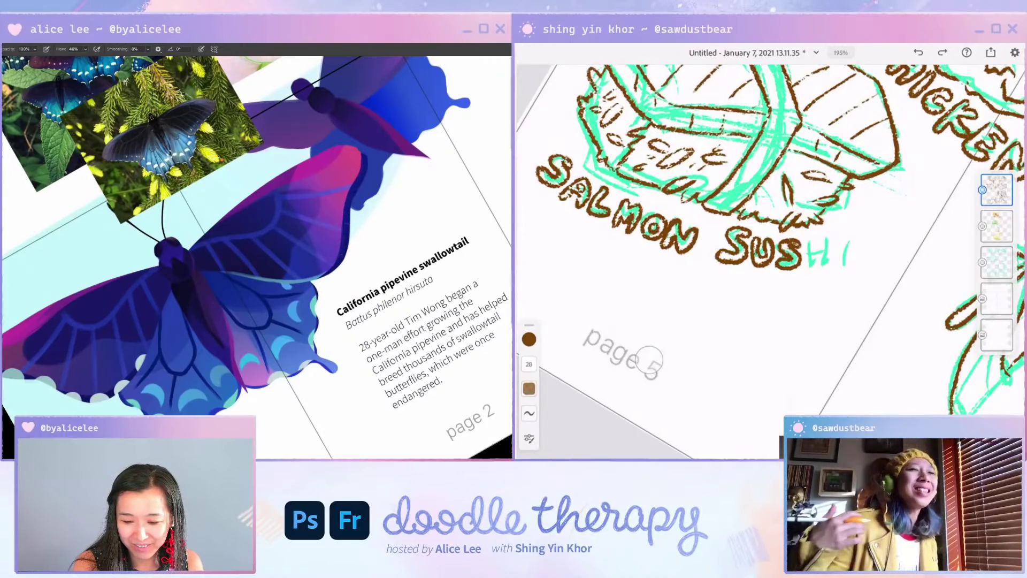
pyautogui.press('Escape')
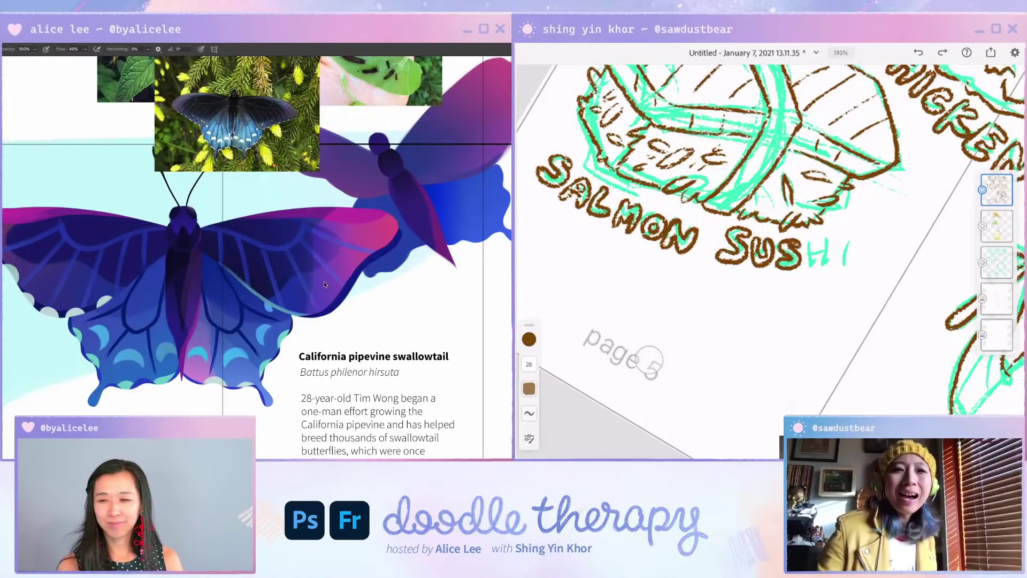
# Step: Create a new layer, sample the left wing's pale spot colour, and paint large pale spots along the right upper wing's dark border
pyautogui.press('super+shift+n')
pyautogui.press('Return')
pyautogui.press('i')
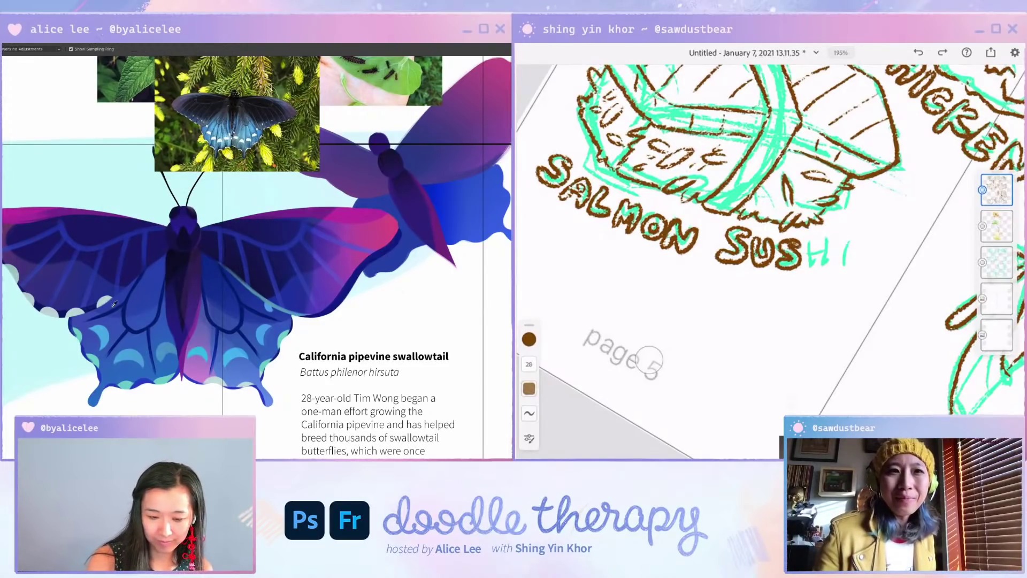
pyautogui.press('r')
pyautogui.moveTo(422, 357); pyautogui.dragTo(449, 239)
pyautogui.press('b')
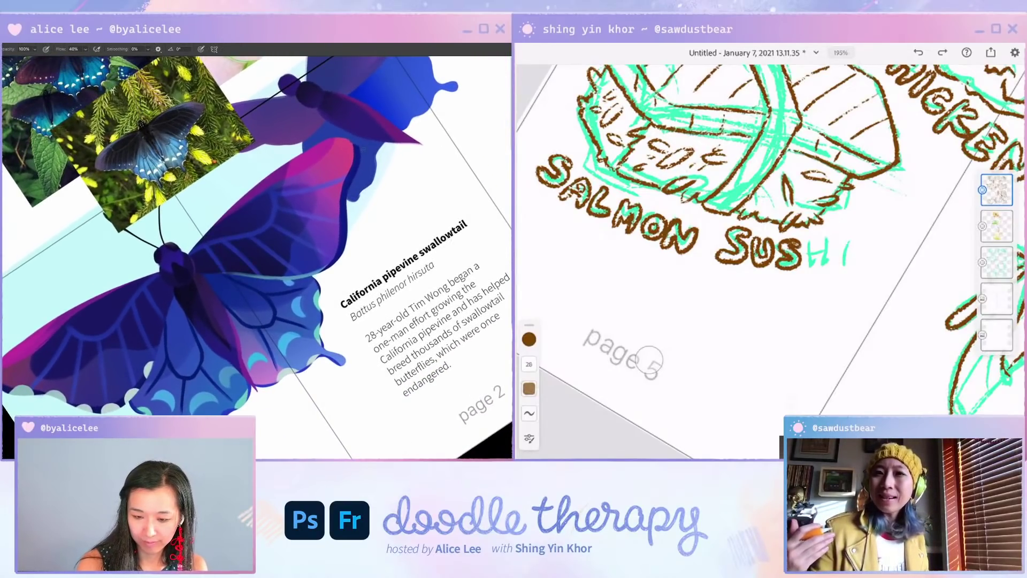
pyautogui.moveTo(357, 153)
pyautogui.mouseDown()
pyautogui.moveTo(342, 253)
pyautogui.moveTo(331, 208)
pyautogui.moveTo(321, 231)
pyautogui.mouseUp()
pyautogui.press('r')
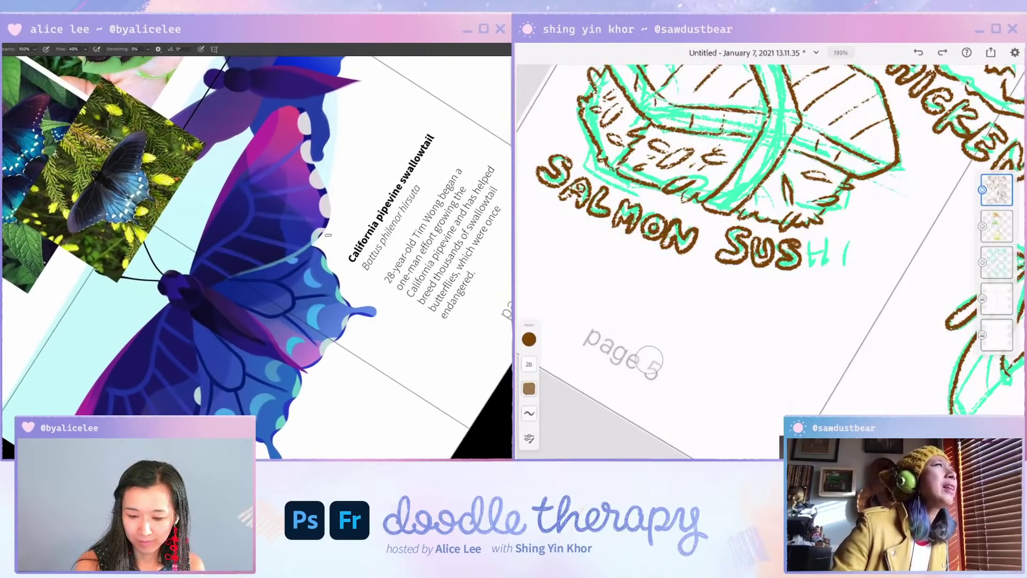
pyautogui.press('w')
pyautogui.press('Escape')
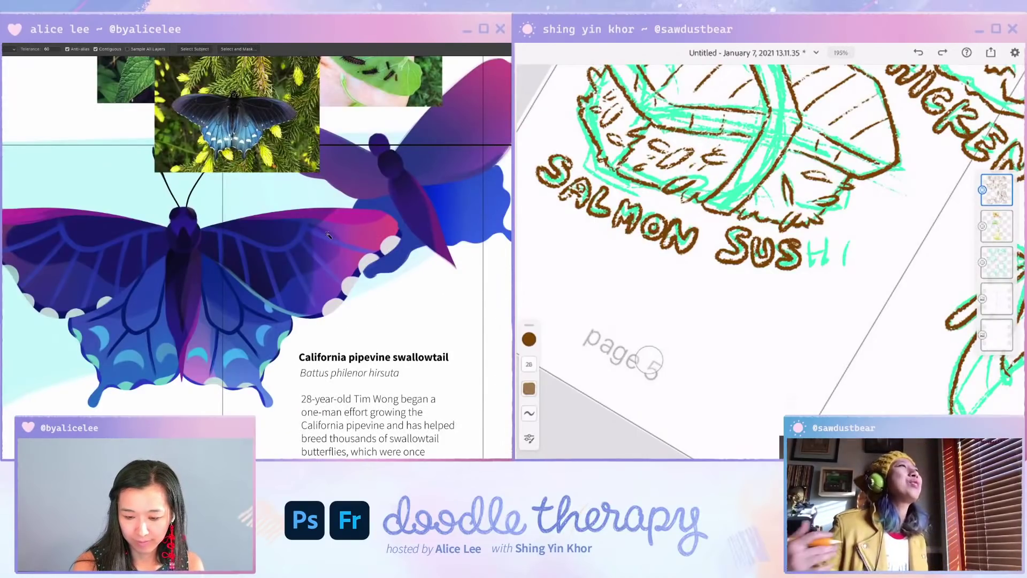
# Step: Finish the pale border spots near the right lower wing and adjust their placement with the Magic Wand and Move tool
pyautogui.press('r')
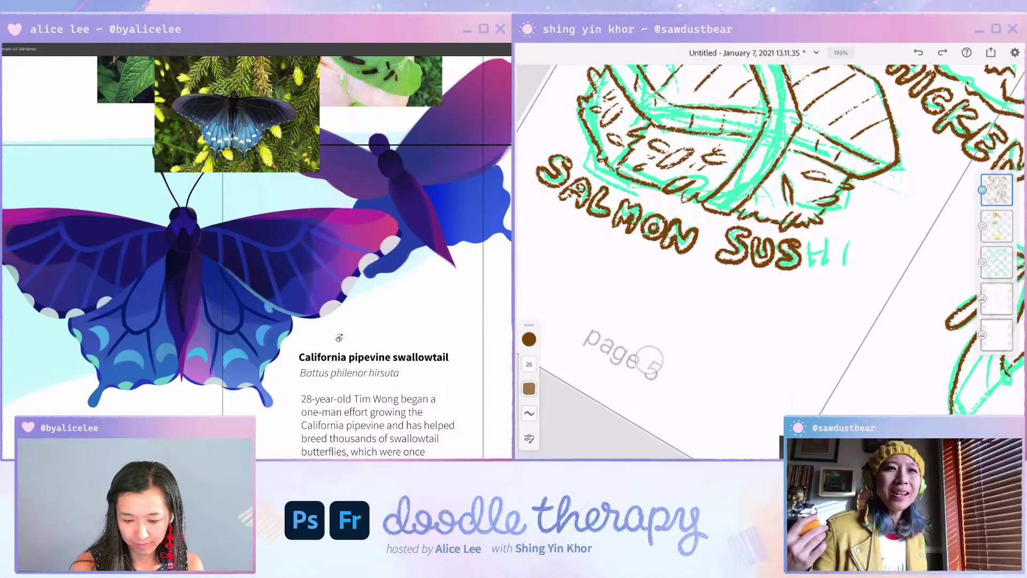
pyautogui.moveTo(339, 337); pyautogui.dragTo(289, 220)
pyautogui.press('b')
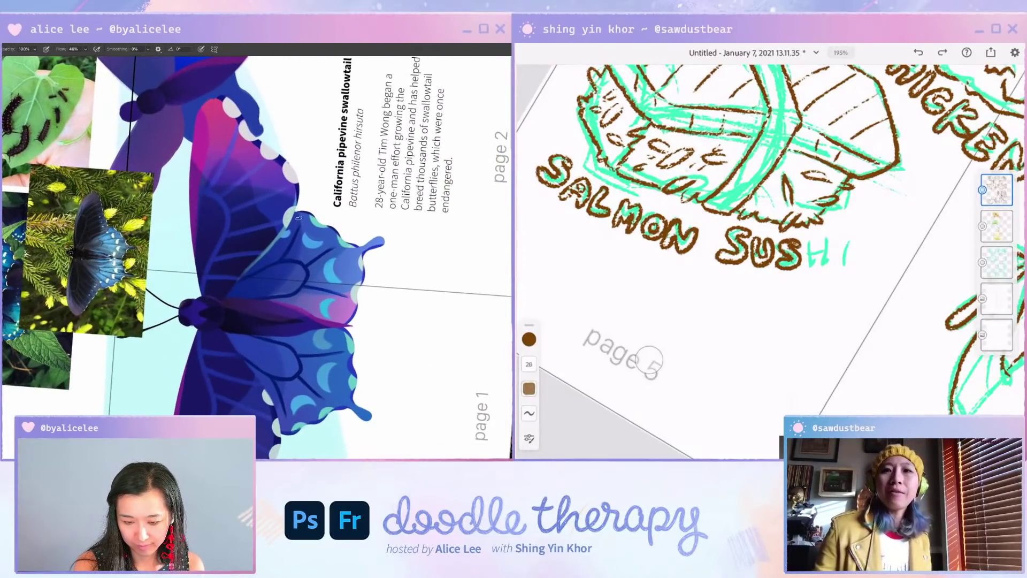
pyautogui.press('Escape')
pyautogui.press('w')
pyautogui.keyDown('ctrl'); pyautogui.moveTo(330, 307); pyautogui.dragTo(335, 313); pyautogui.keyUp('ctrl')
pyautogui.press('v')
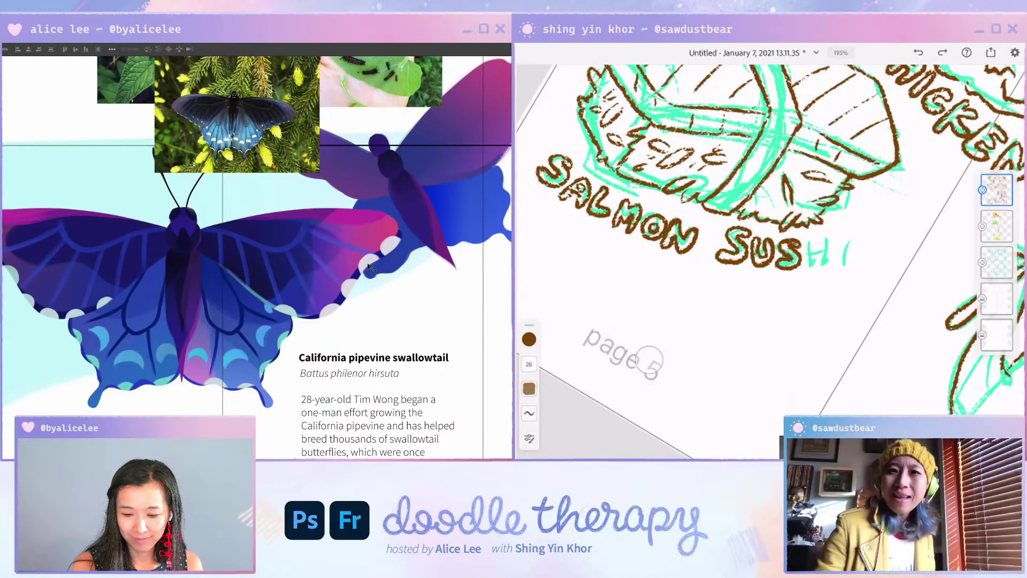
pyautogui.press('w')
pyautogui.press('v')
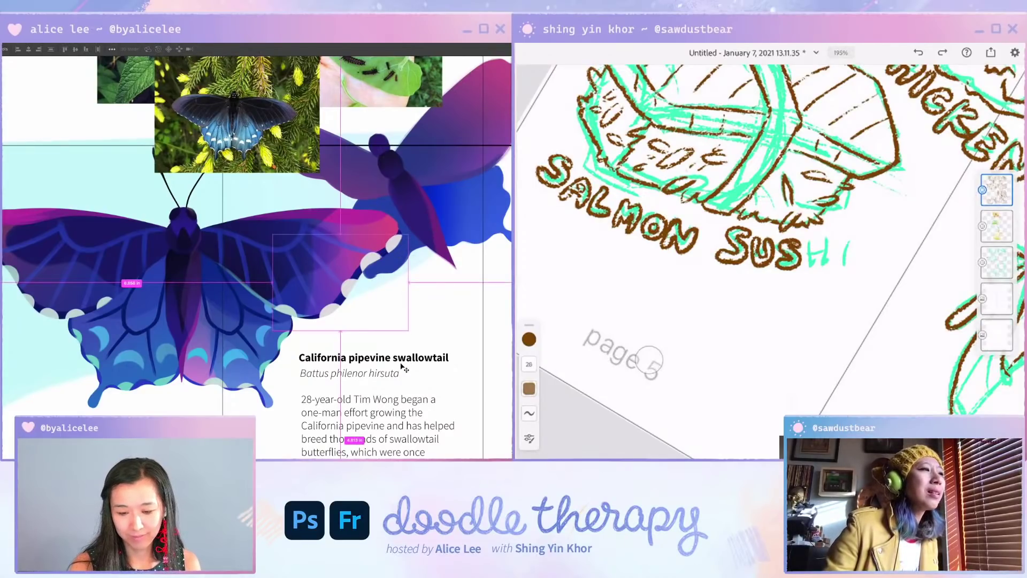
pyautogui.hotkey('ctrl', '-')
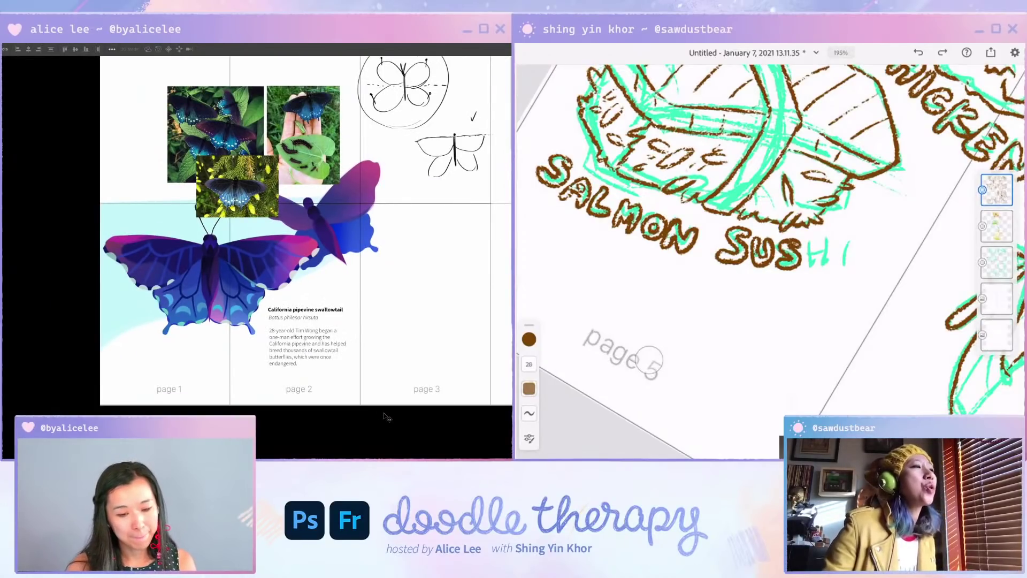
pyautogui.hotkey('ctrl', '+')
pyautogui.hotkey('ctrl', '+')
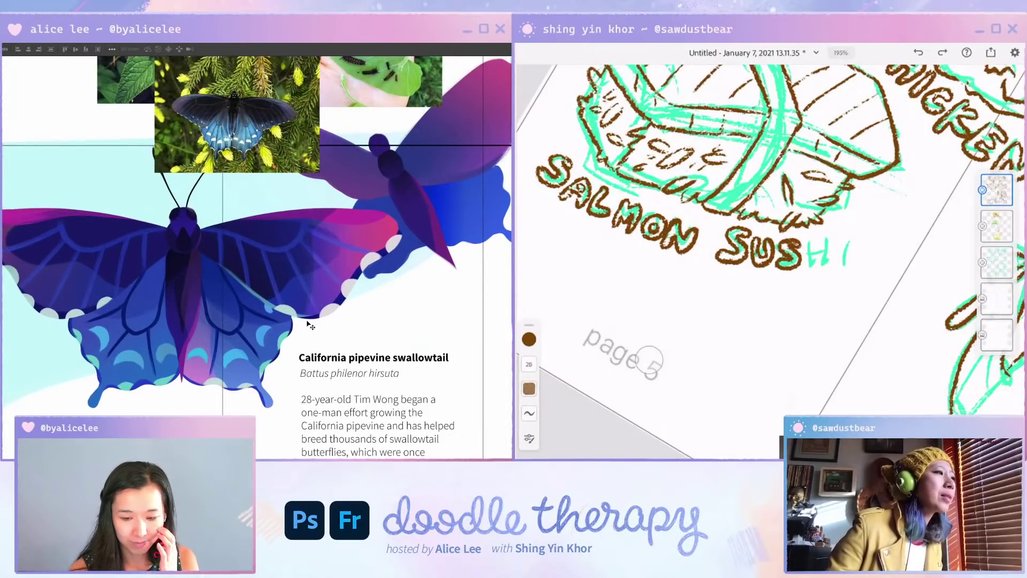
# Step: On a new layer, paint a round light blue spot near the right upper wing's tip and nudge it into position
pyautogui.hotkey('ctrl', 'shift', 'n')
pyautogui.press('Return')
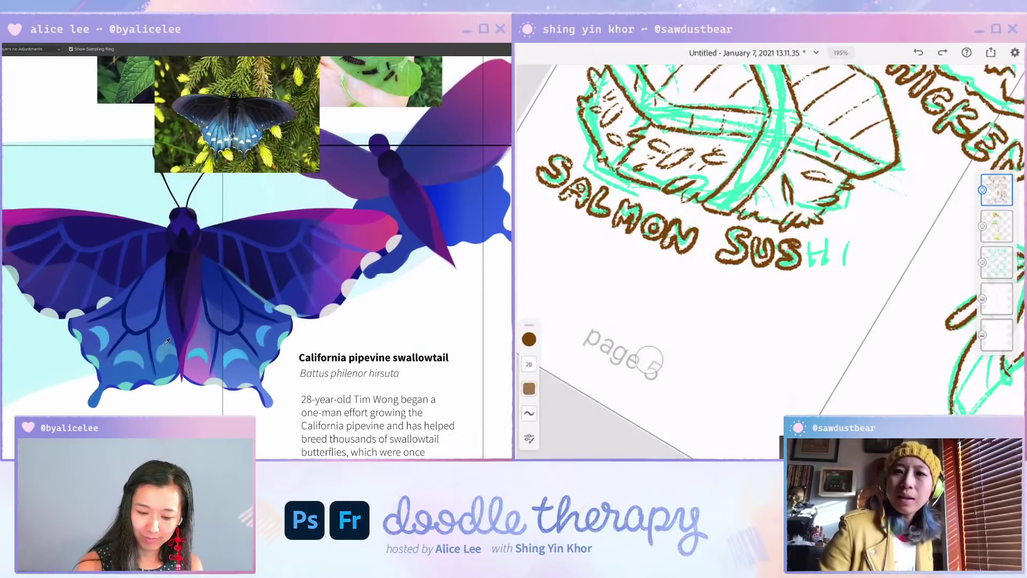
pyautogui.press('b')
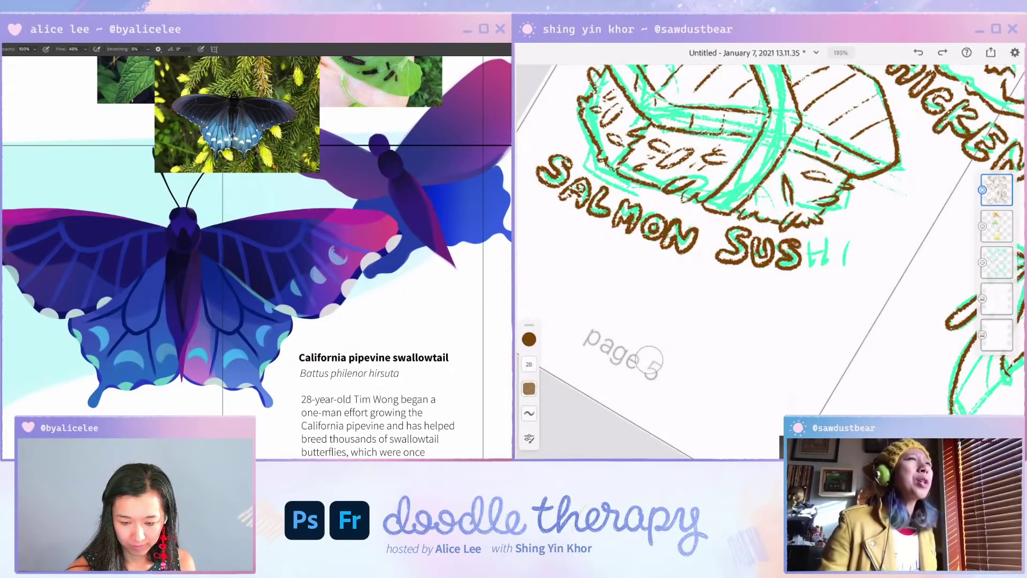
pyautogui.press('r')
pyautogui.moveTo(335, 252)
pyautogui.mouseDown()
pyautogui.moveTo(344, 285)
pyautogui.moveTo(353, 270)
pyautogui.mouseUp()
pyautogui.press('b')
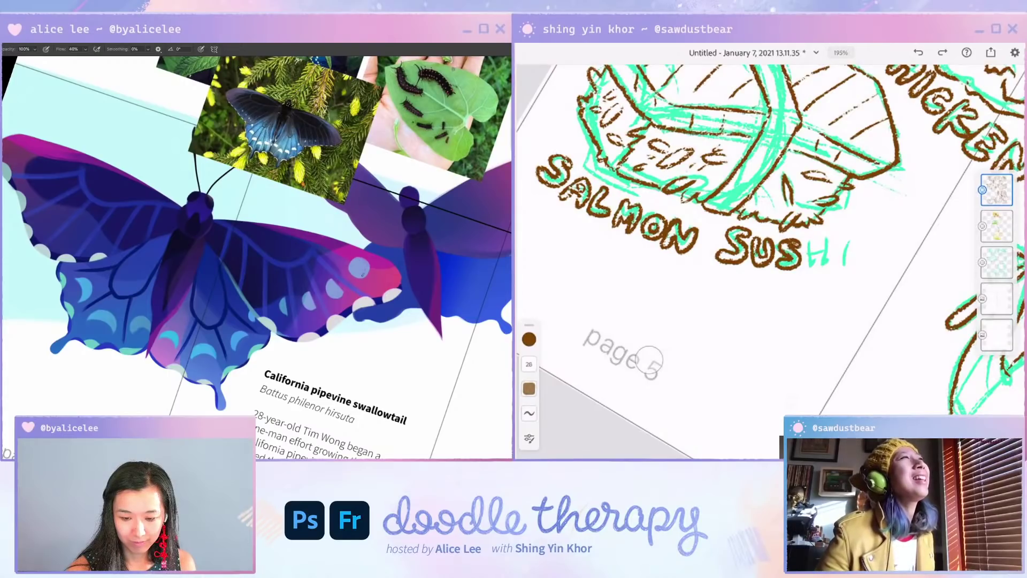
pyautogui.press('e')
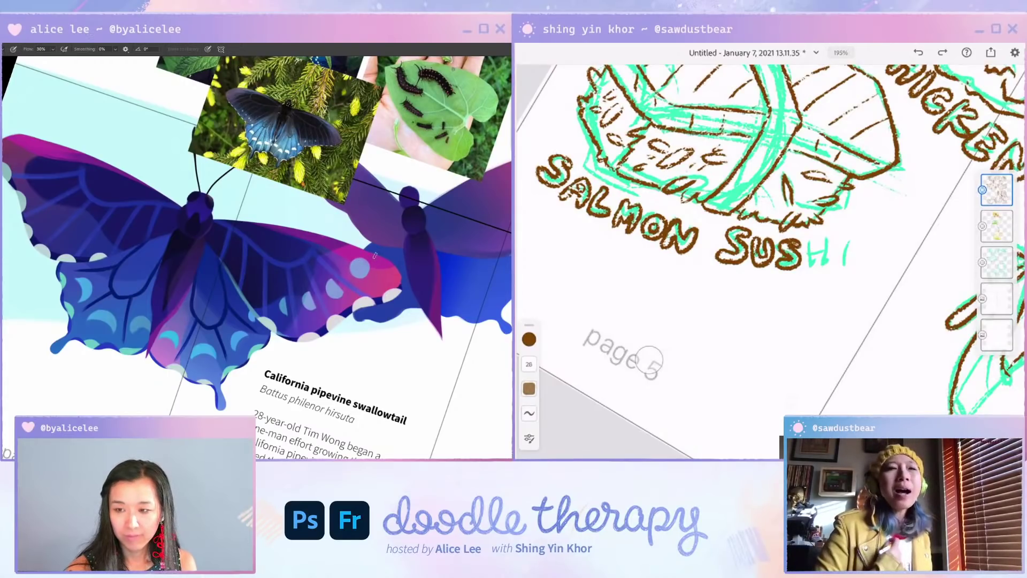
pyautogui.press('Escape')
pyautogui.press('v')
pyautogui.moveTo(357, 232); pyautogui.dragTo(358, 237)
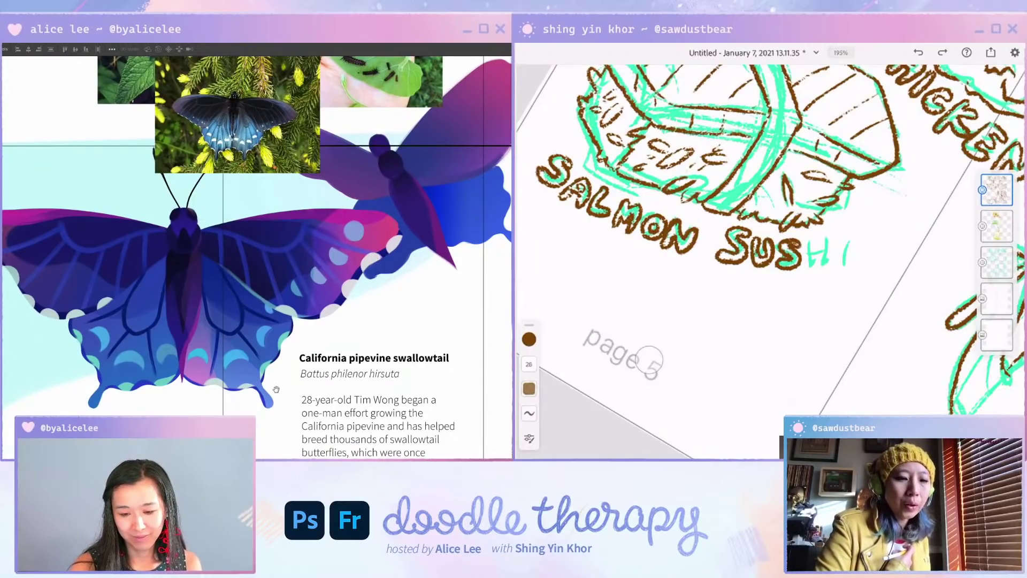
# Step: Paint small light blue half-moon spots between the right upper wing's veins, just inside the dark border, and trim them with the Eraser
pyautogui.press('r')
pyautogui.moveTo(276, 389); pyautogui.dragTo(346, 282)
pyautogui.moveTo(333, 346); pyautogui.dragTo(333, 340)
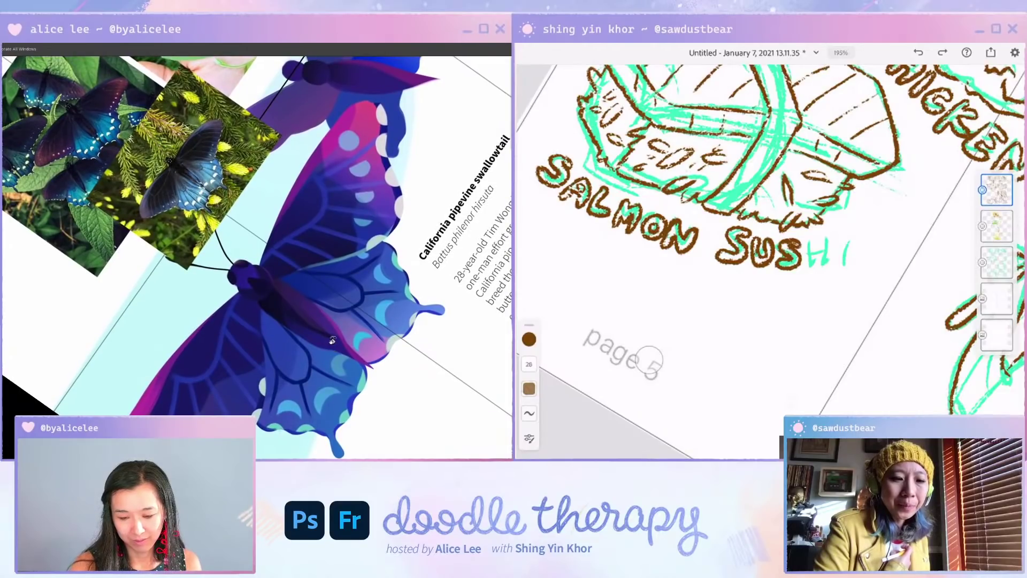
pyautogui.press('Escape')
pyautogui.press('b')
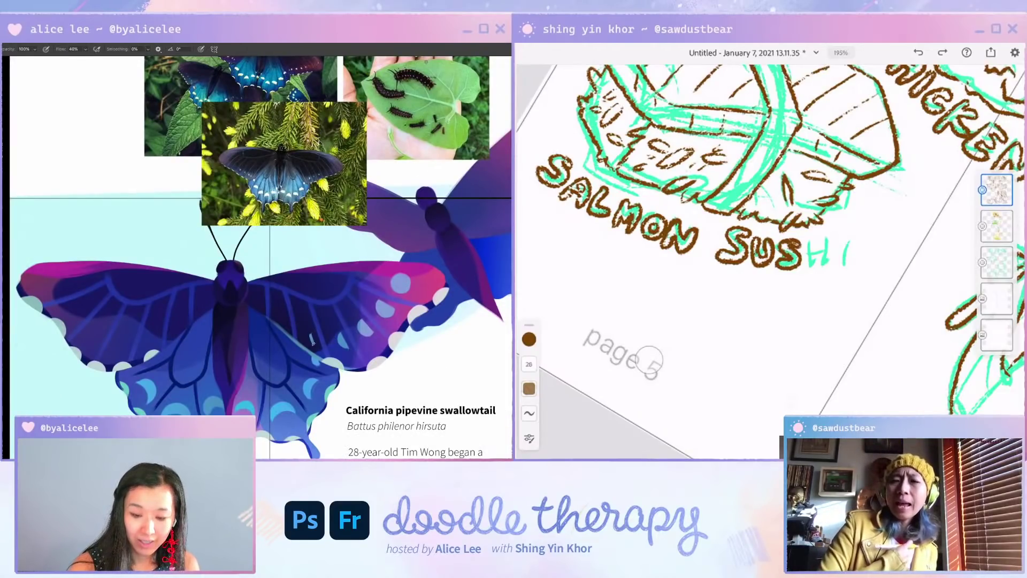
pyautogui.press('e')
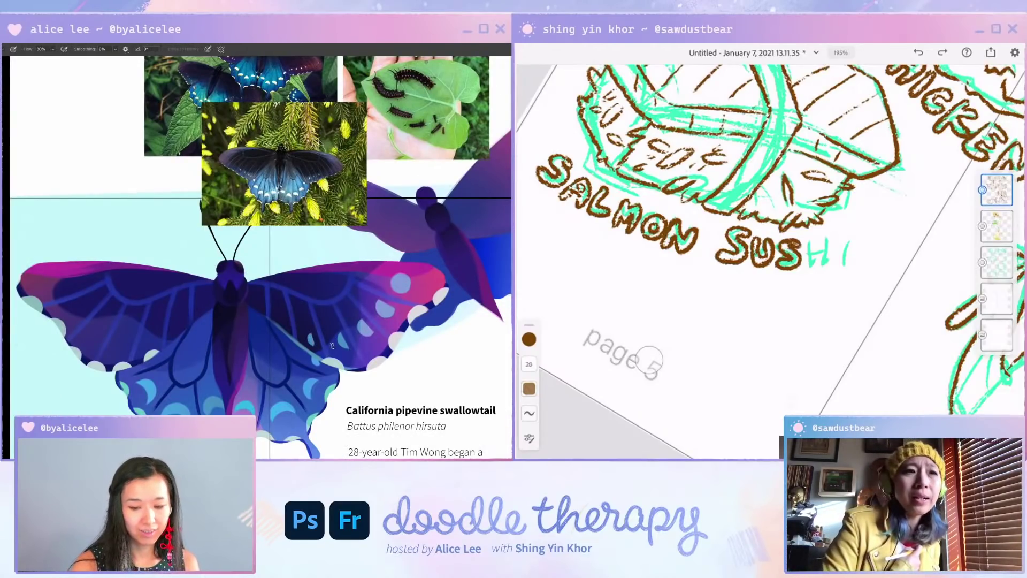
# Step: Select the left upper wing's spot layer, add a new layer, and paint a round light blue spot near that wing's tip
pyautogui.press('r')
pyautogui.moveTo(148, 351); pyautogui.dragTo(300, 408)
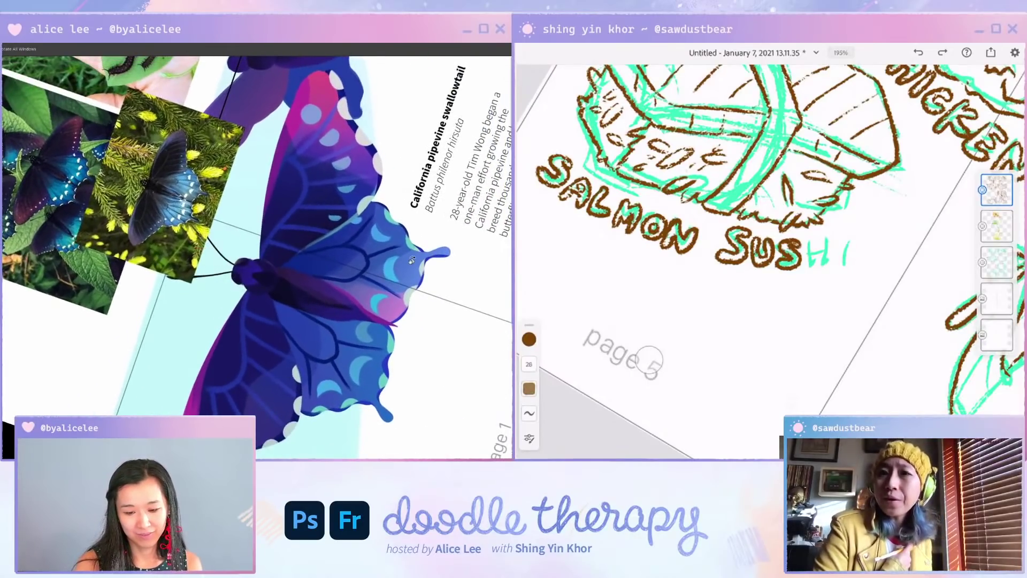
pyautogui.press('v')
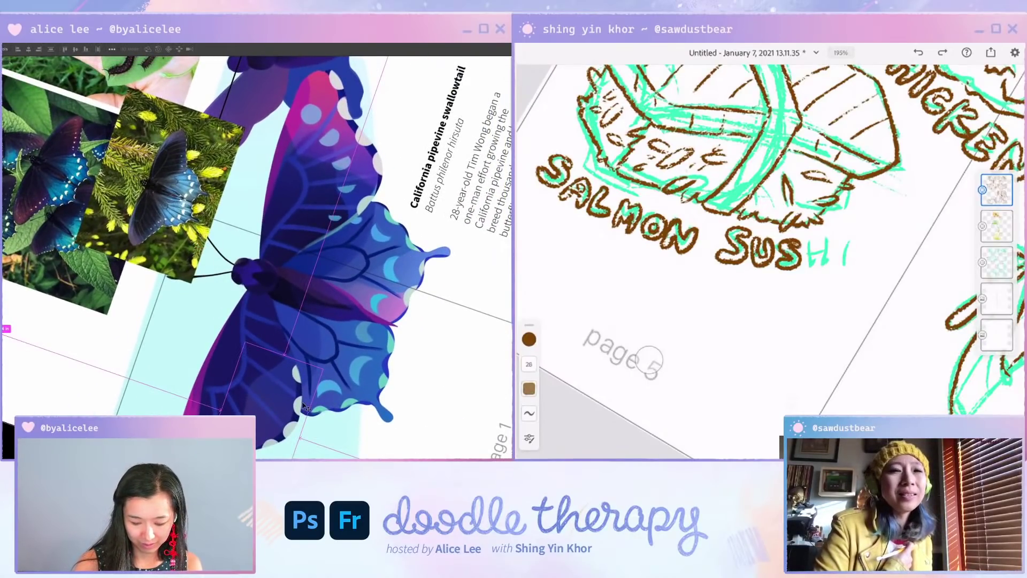
pyautogui.hotkey('ctrl', 'shift', 'n')
pyautogui.press('Return')
pyautogui.moveTo(327, 343); pyautogui.dragTo(373, 288)
pyautogui.press('b')
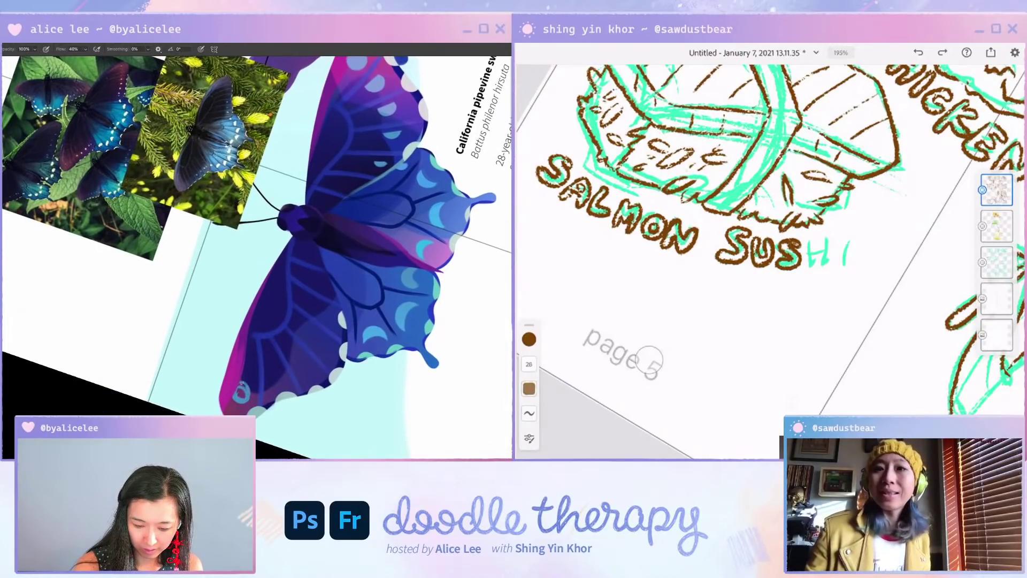
pyautogui.click(241, 394)
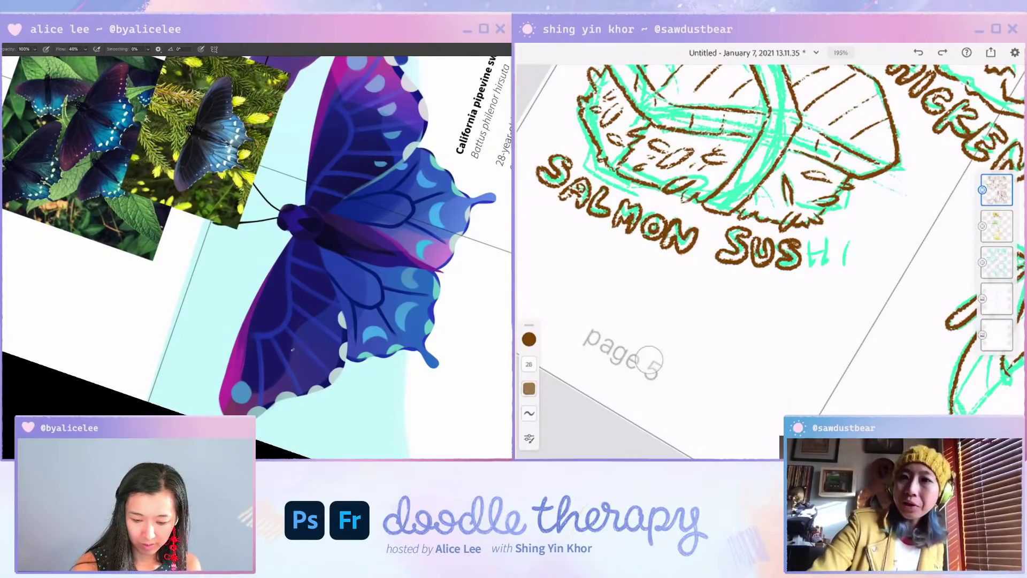
# Step: Paint light blue half-moon spots between the left upper wing's veins, running inward from the round spot near the tip
pyautogui.moveTo(272, 378); pyautogui.dragTo(277, 305)
pyautogui.press('Escape')
pyautogui.moveTo(344, 313); pyautogui.dragTo(371, 271)
pyautogui.hotkey('ctrl', '+')
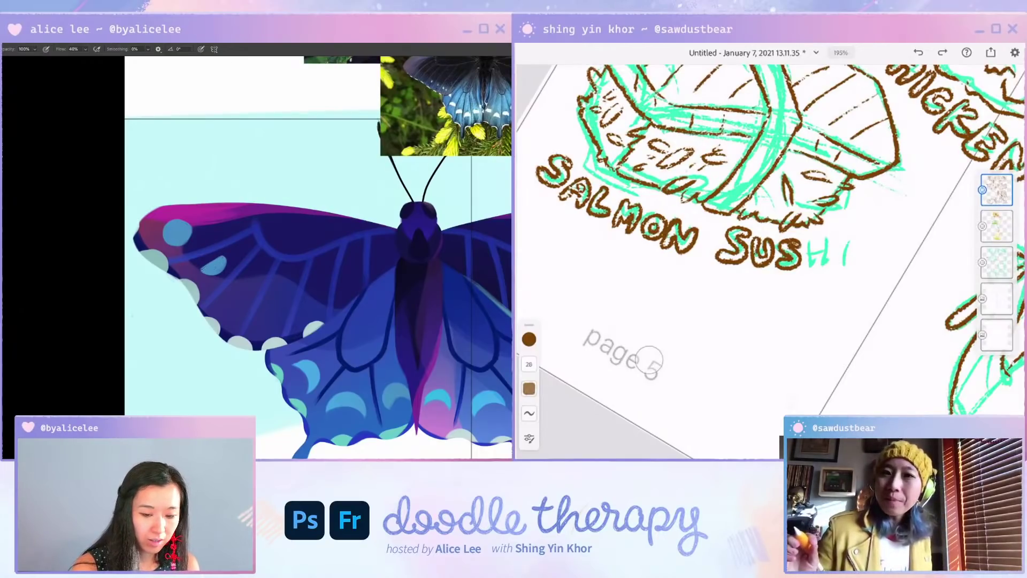
pyautogui.press('r')
pyautogui.moveTo(210, 275); pyautogui.dragTo(394, 264)
pyautogui.press('b')
pyautogui.moveTo(268, 261)
pyautogui.mouseDown()
pyautogui.moveTo(405, 210)
pyautogui.moveTo(338, 338)
pyautogui.moveTo(381, 325)
pyautogui.moveTo(374, 362)
pyautogui.moveTo(378, 351)
pyautogui.moveTo(384, 375)
pyautogui.mouseUp()
pyautogui.press('r')
pyautogui.press('b')
pyautogui.moveTo(231, 324); pyautogui.dragTo(229, 309)
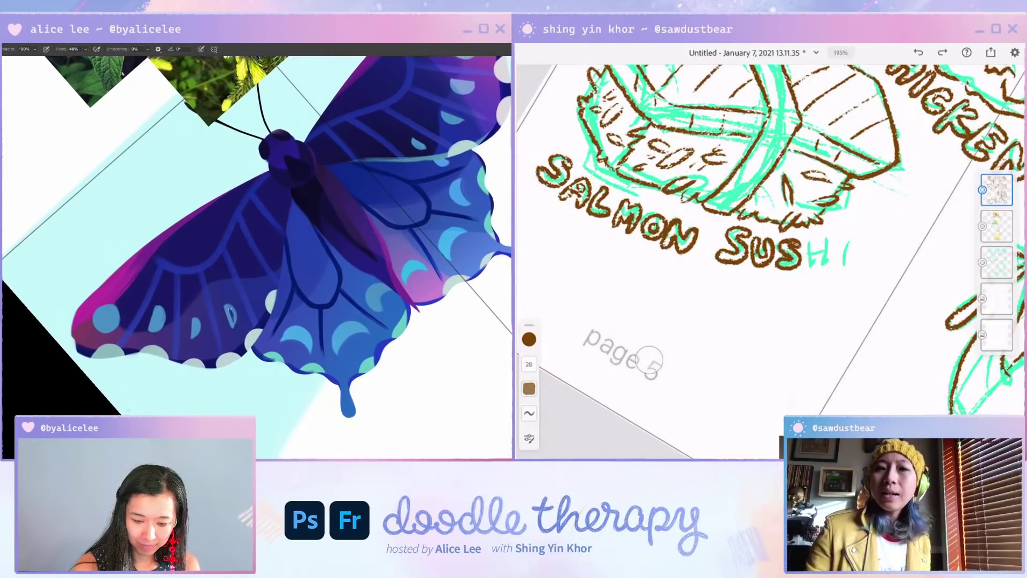
# Step: Trim the left upper wing's half-moon spots with the Eraser and paint the small innermost one near the lower wing
pyautogui.press('e')
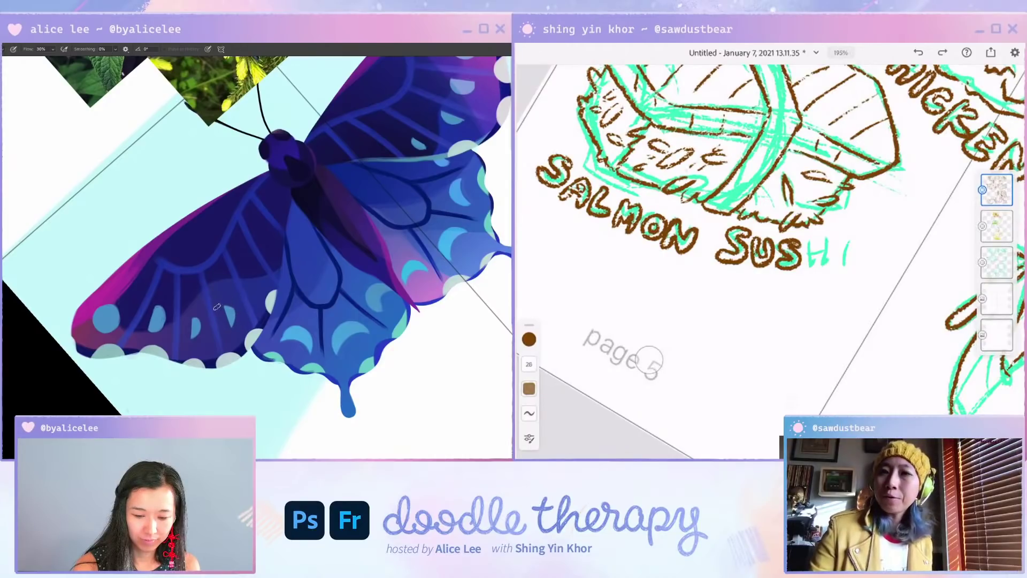
pyautogui.press('b')
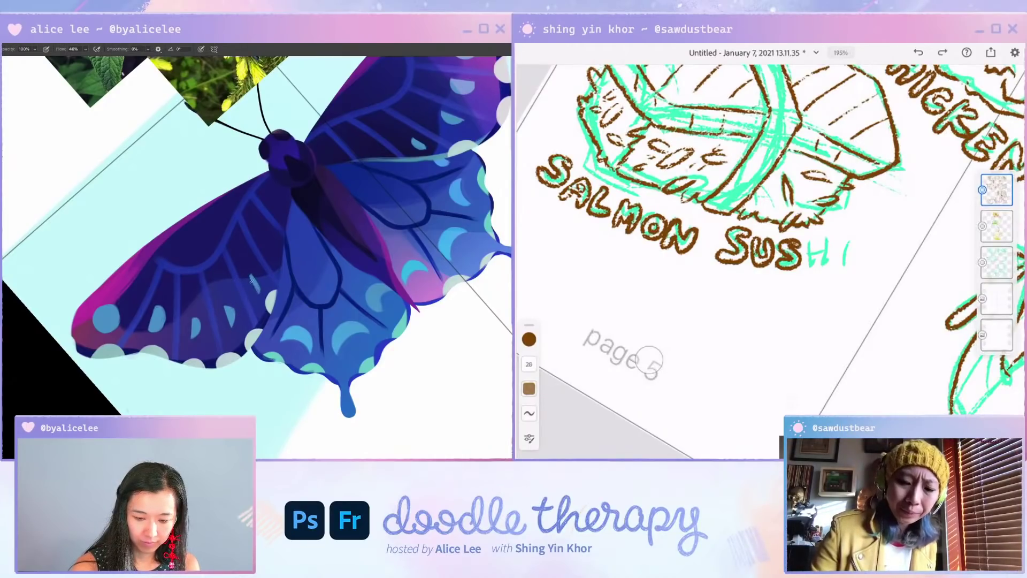
pyautogui.press('r')
pyautogui.moveTo(241, 345); pyautogui.dragTo(353, 348)
pyautogui.press('b')
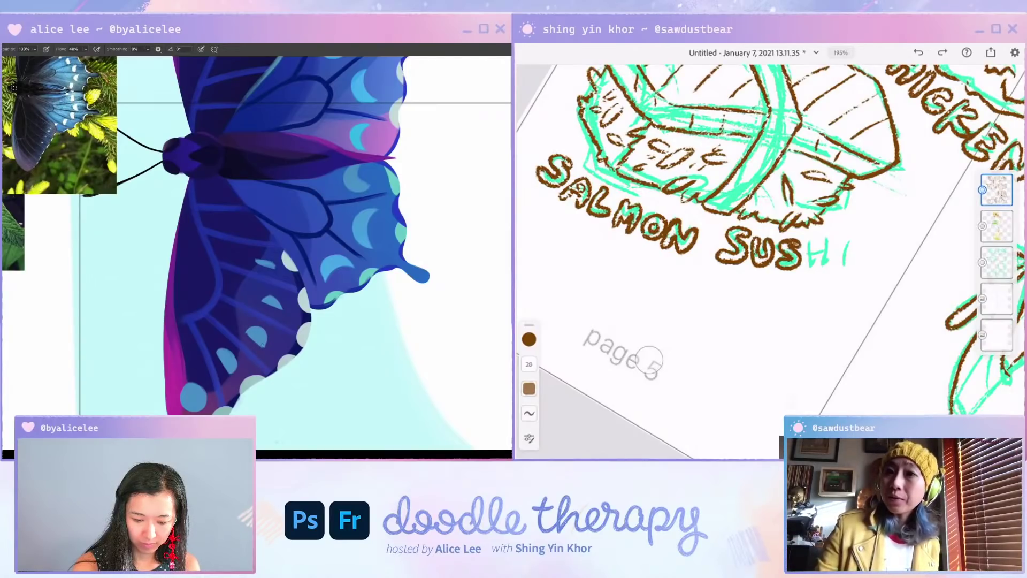
# Step: Reshape the left upper wing's half-moon spots with the Brush and Eraser, enlarging and rounding the one nearest the tip
pyautogui.press('e')
pyautogui.press('b')
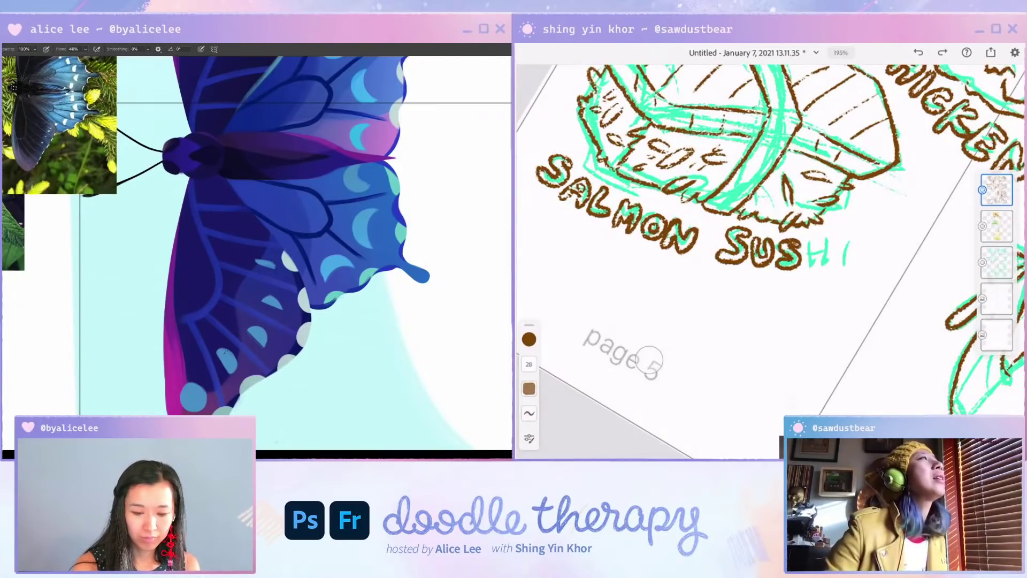
pyautogui.press('e')
pyautogui.press('b')
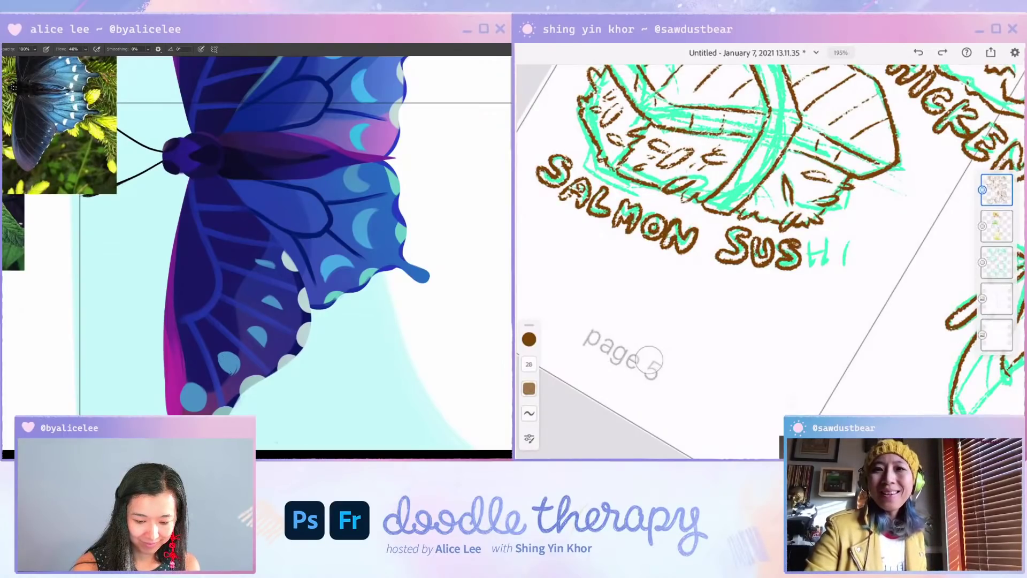
pyautogui.press('e')
pyautogui.moveTo(220, 355); pyautogui.dragTo(231, 374)
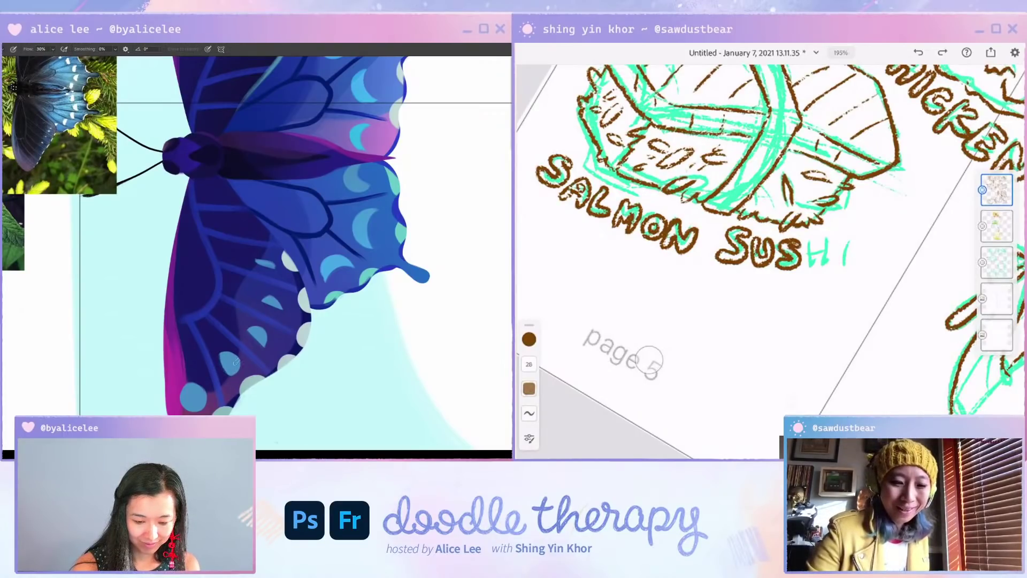
pyautogui.press('Escape')
pyautogui.press('b')
pyautogui.press('e')
pyautogui.moveTo(244, 279); pyautogui.dragTo(235, 301)
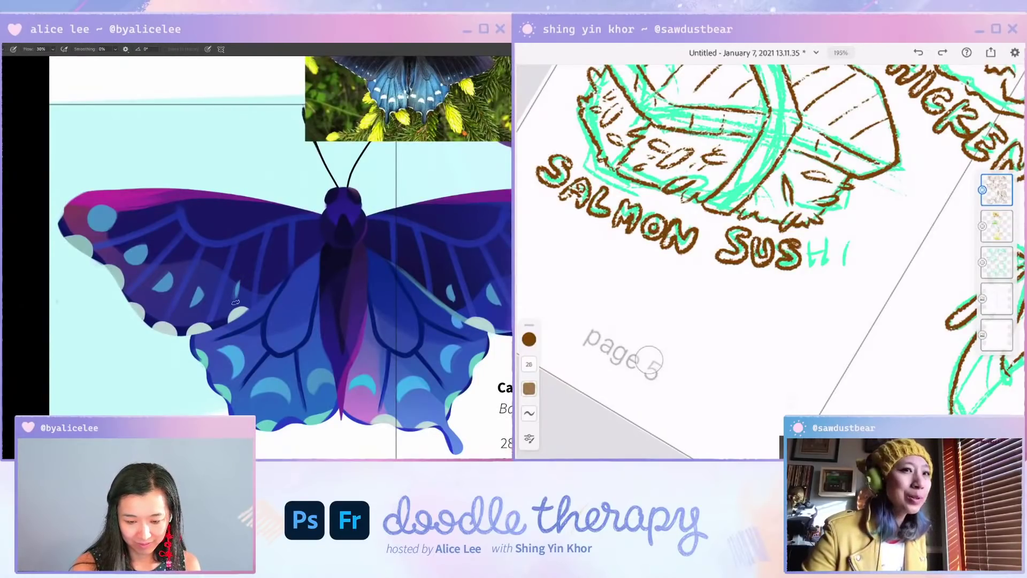
# Step: Refine the small innermost spot and the round tip spot on the left upper wing with the Eraser and Brush
pyautogui.press('v')
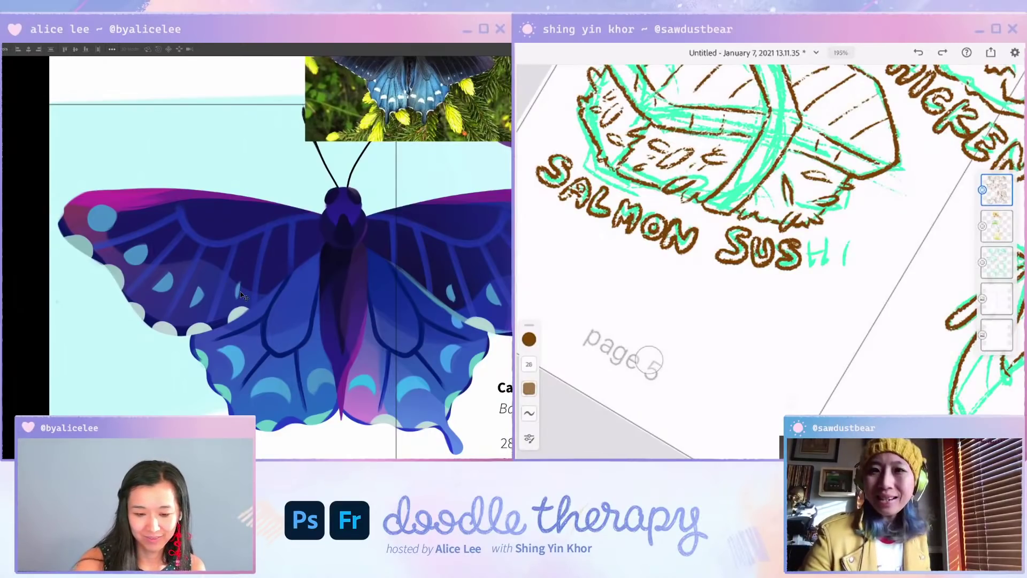
pyautogui.press('r')
pyautogui.moveTo(201, 377)
pyautogui.mouseDown()
pyautogui.moveTo(293, 369)
pyautogui.moveTo(344, 322)
pyautogui.mouseUp()
pyautogui.press('e')
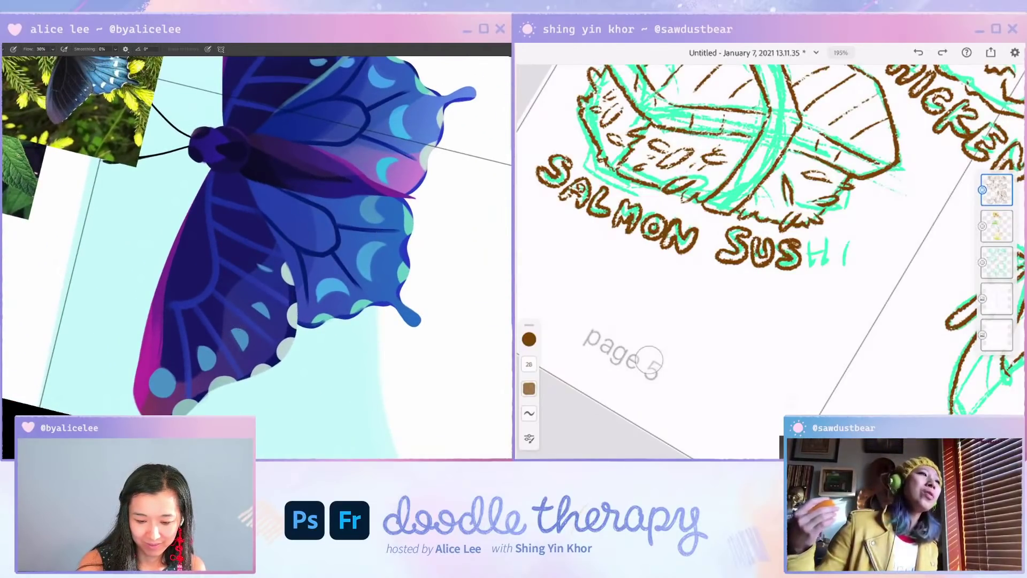
pyautogui.press('b')
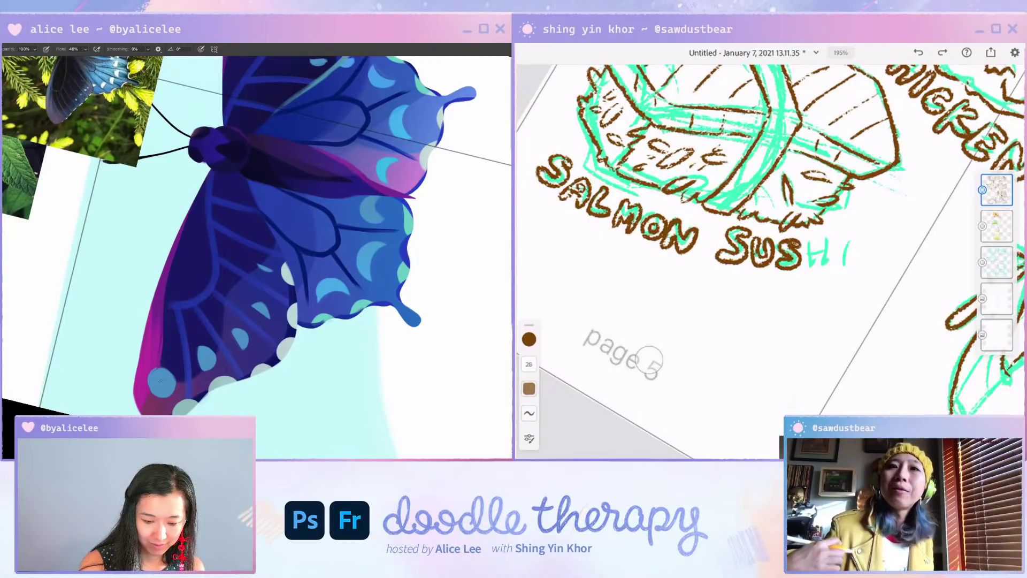
pyautogui.press('Escape')
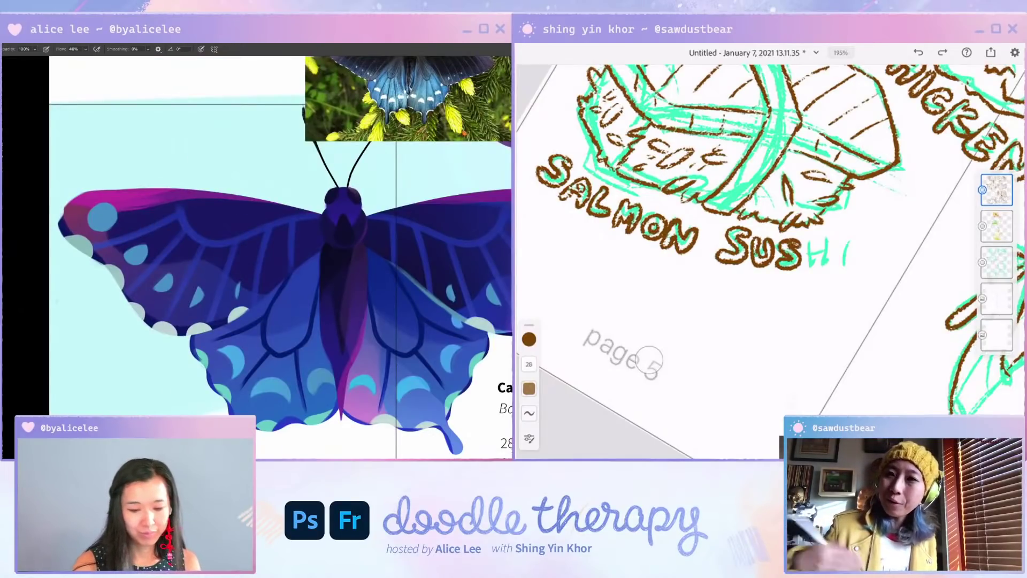
# Step: Add a new layer and paint three small light blue spots down the left side of the butterfly's head
pyautogui.hotkey('ctrl', '-')
pyautogui.moveTo(396, 375); pyautogui.dragTo(341, 390)
pyautogui.moveTo(401, 325); pyautogui.dragTo(397, 341)
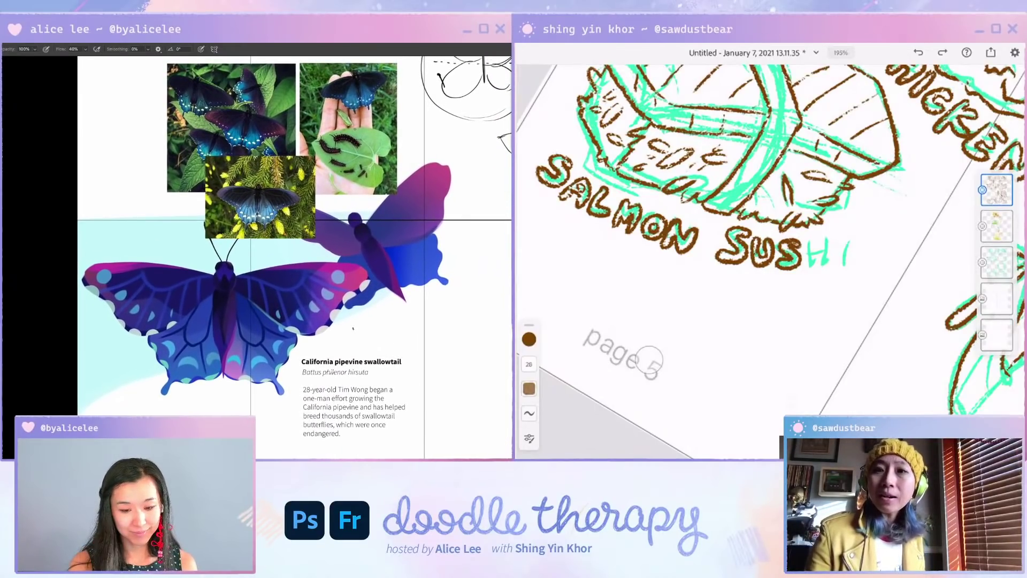
pyautogui.hotkey('ctrl', '+')
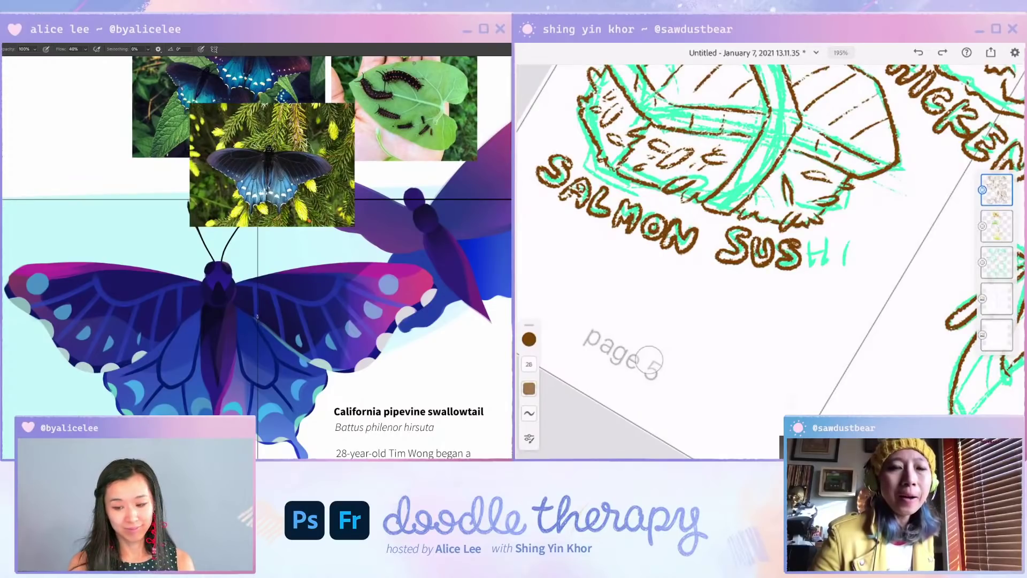
pyautogui.hotkey('ctrl', 'shift', 'n')
pyautogui.press('Return')
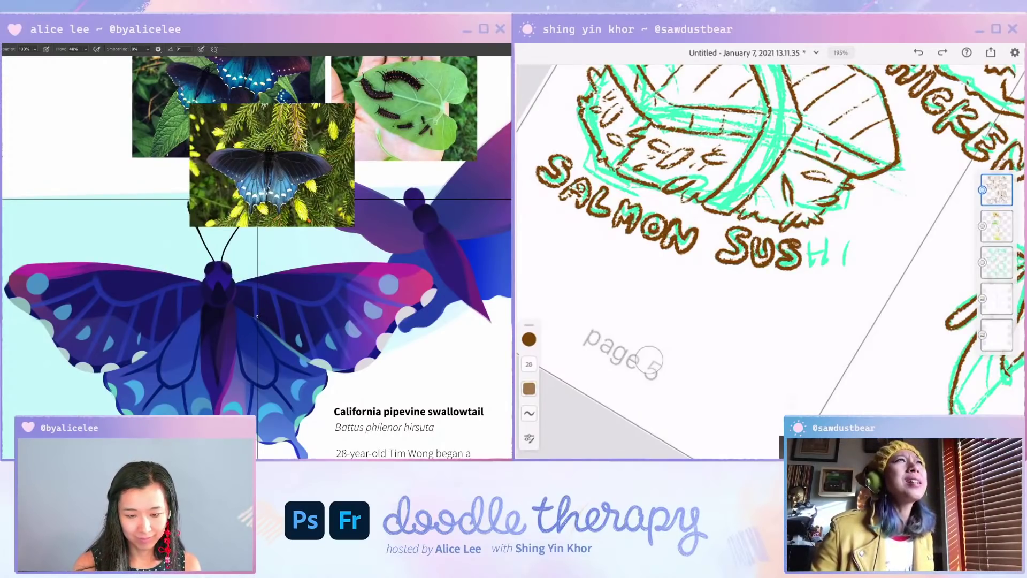
pyautogui.hotkey('ctrl', '+')
pyautogui.hotkey('ctrl', '+')
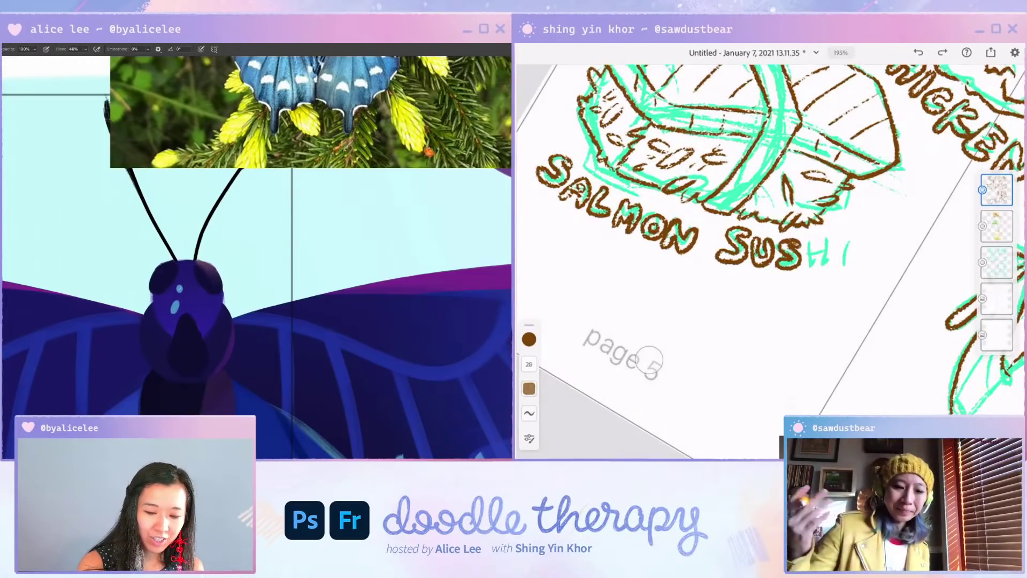
pyautogui.moveTo(179, 288); pyautogui.dragTo(181, 284)
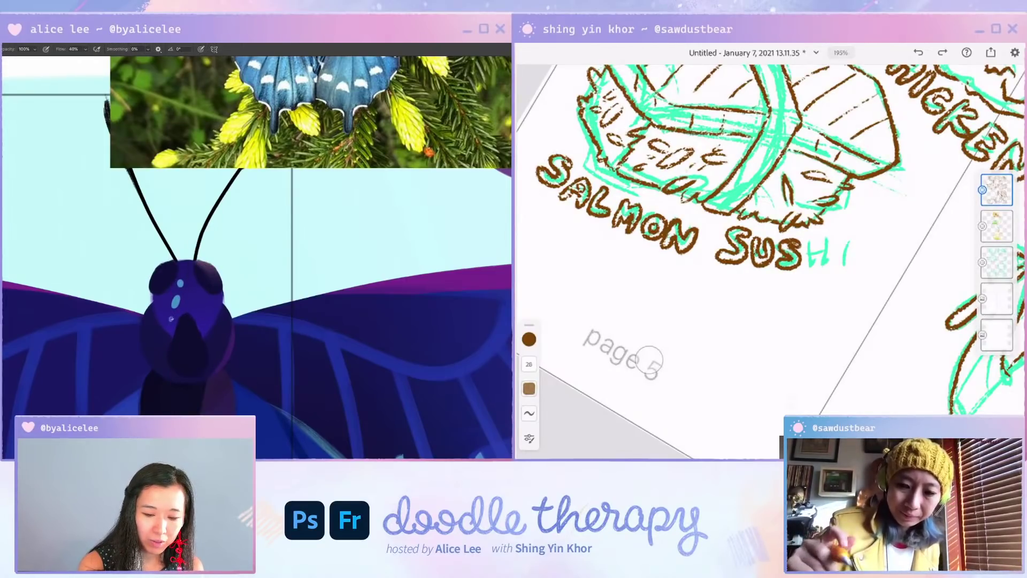
pyautogui.click(171, 318)
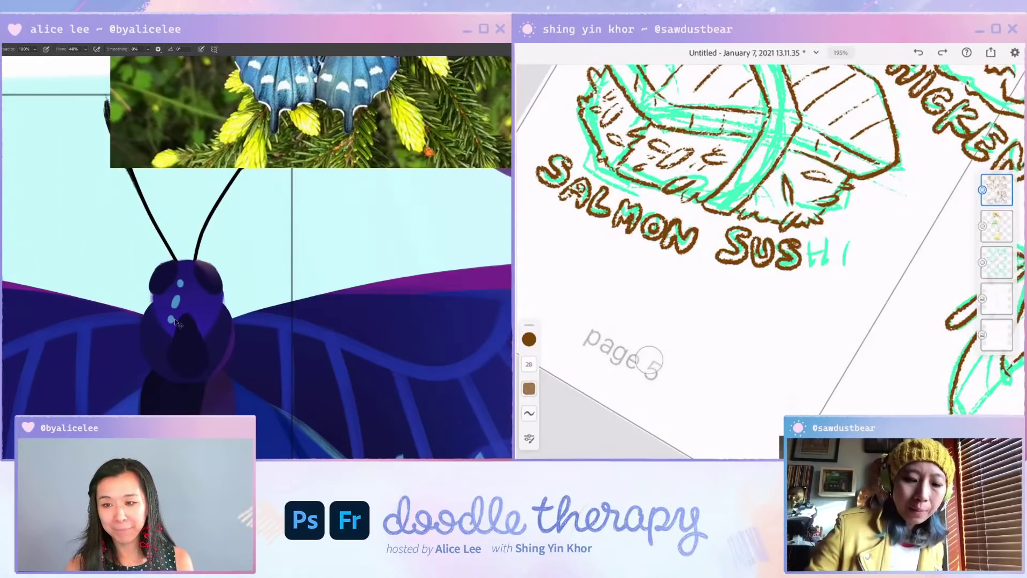
# Step: Place a mirrored copy of the three light blue spots on the right side of the butterfly's head
pyautogui.press('v')
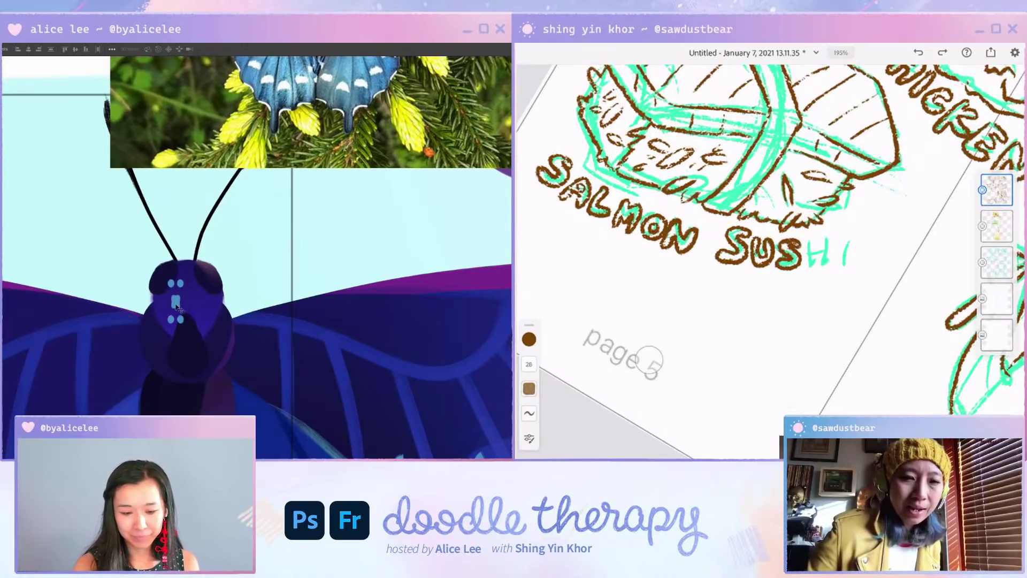
pyautogui.moveTo(178, 310); pyautogui.dragTo(199, 309)
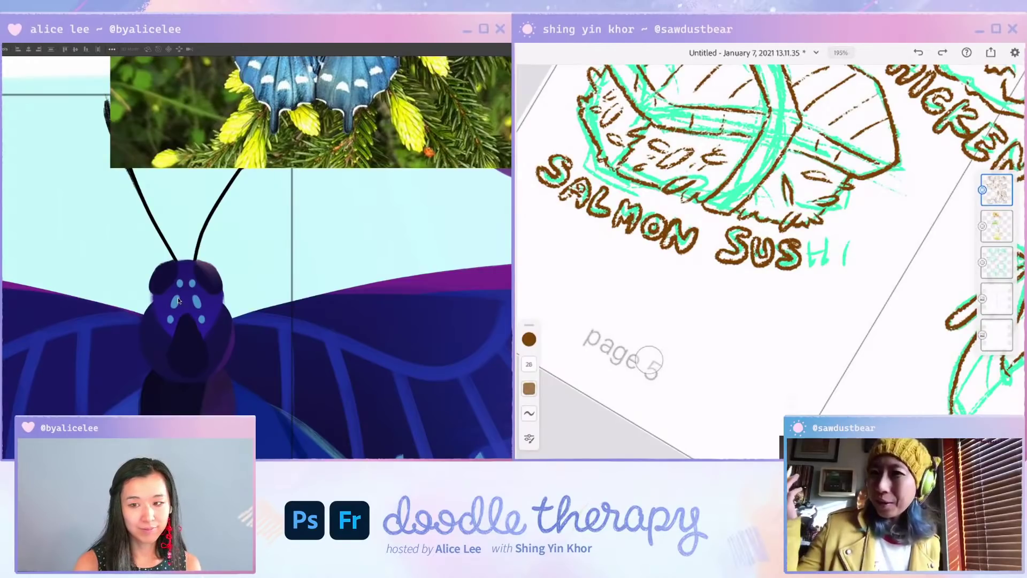
pyautogui.hscroll(-2, 335, 377)
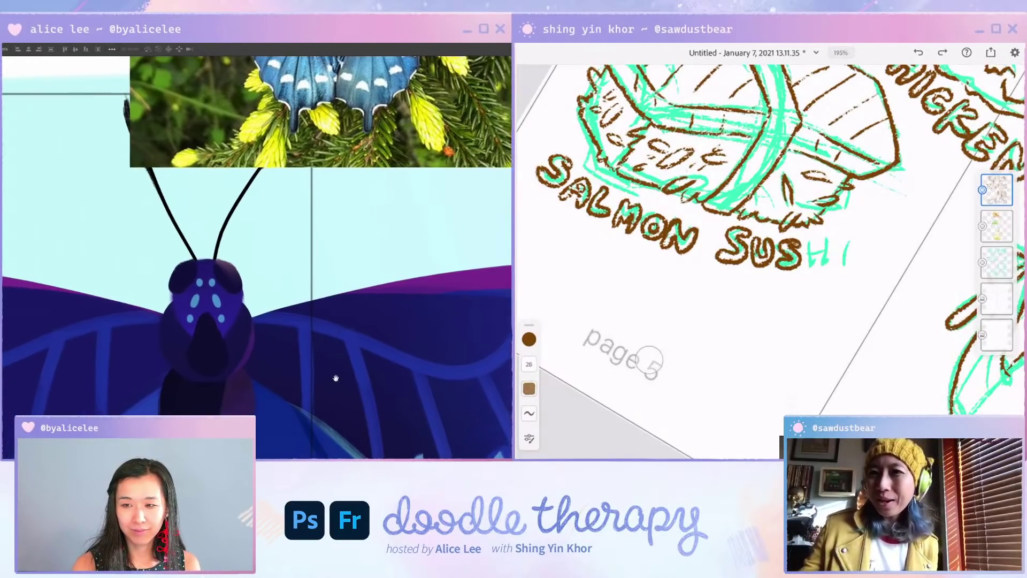
pyautogui.hscroll(2, 381, 369)
pyautogui.scroll(2, 385, 370)
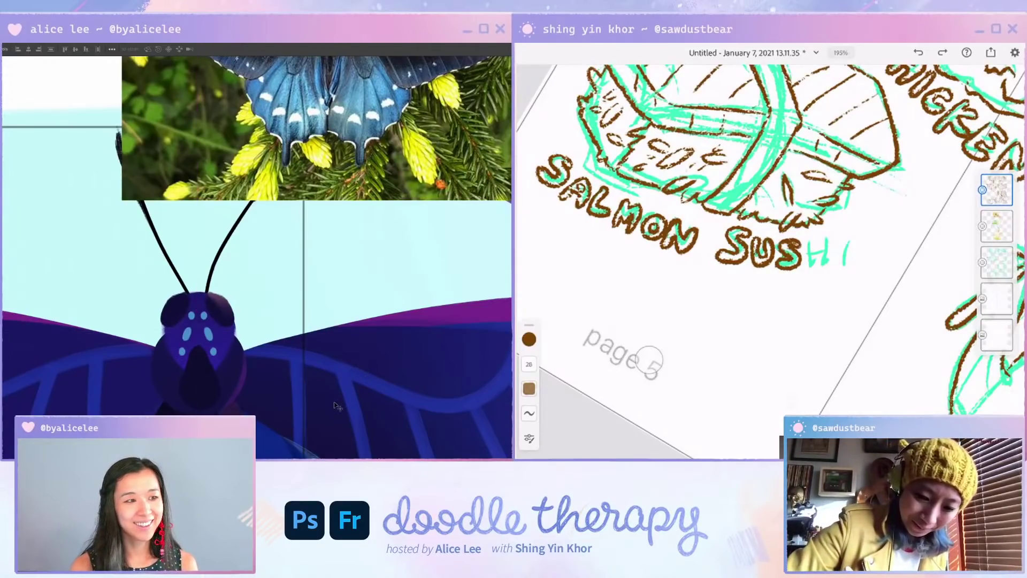
# Step: Ink the last letters "HI" of the "SALMON SUSHI" lettering in brown over the green sketch
pyautogui.moveTo(807, 240)
pyautogui.mouseDown()
pyautogui.moveTo(811, 268)
pyautogui.moveTo(819, 255)
pyautogui.moveTo(825, 268)
pyautogui.moveTo(830, 238)
pyautogui.moveTo(808, 240)
pyautogui.moveTo(840, 260)
pyautogui.moveTo(850, 251)
pyautogui.moveTo(845, 232)
pyautogui.mouseUp()
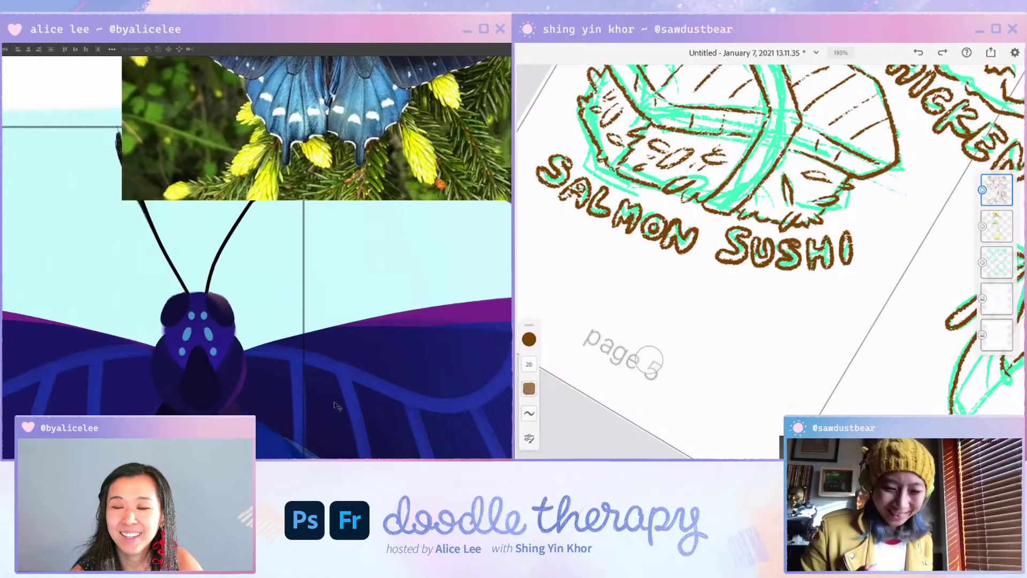
pyautogui.scroll(-3, 737, 384)
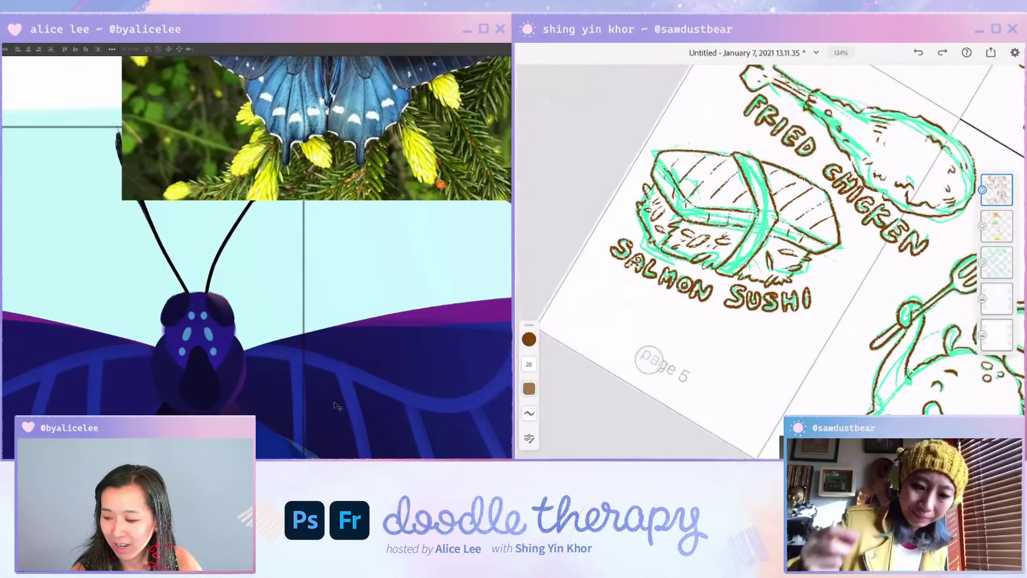
pyautogui.scroll(3, 648, 359)
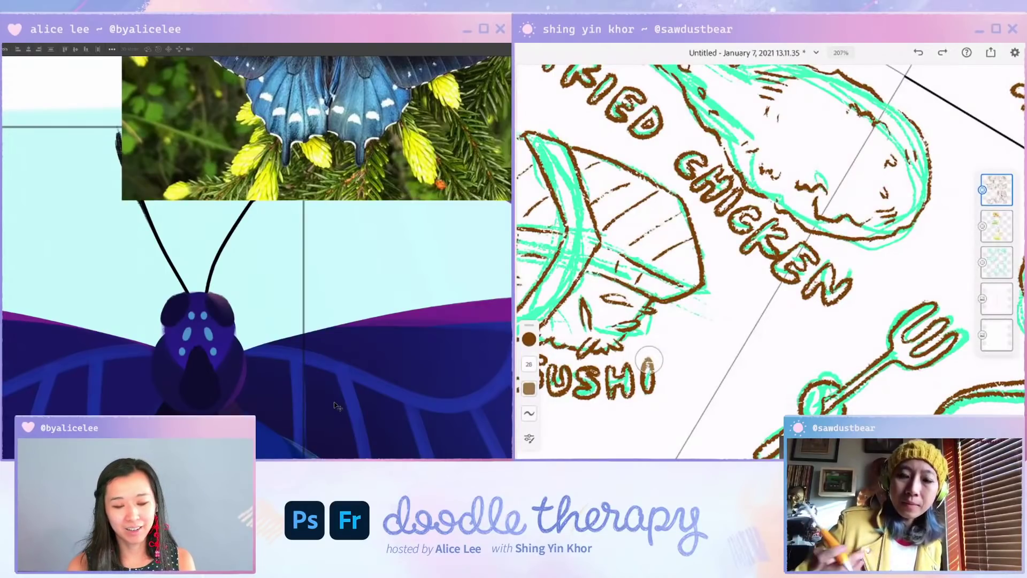
pyautogui.scroll(-6, 770, 262)
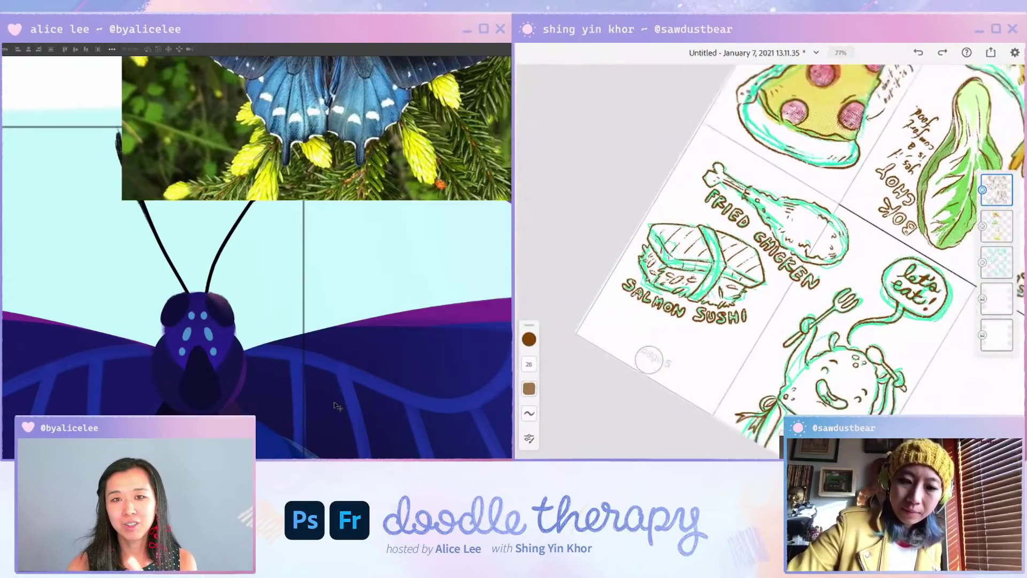
pyautogui.scroll(-5, 649, 360)
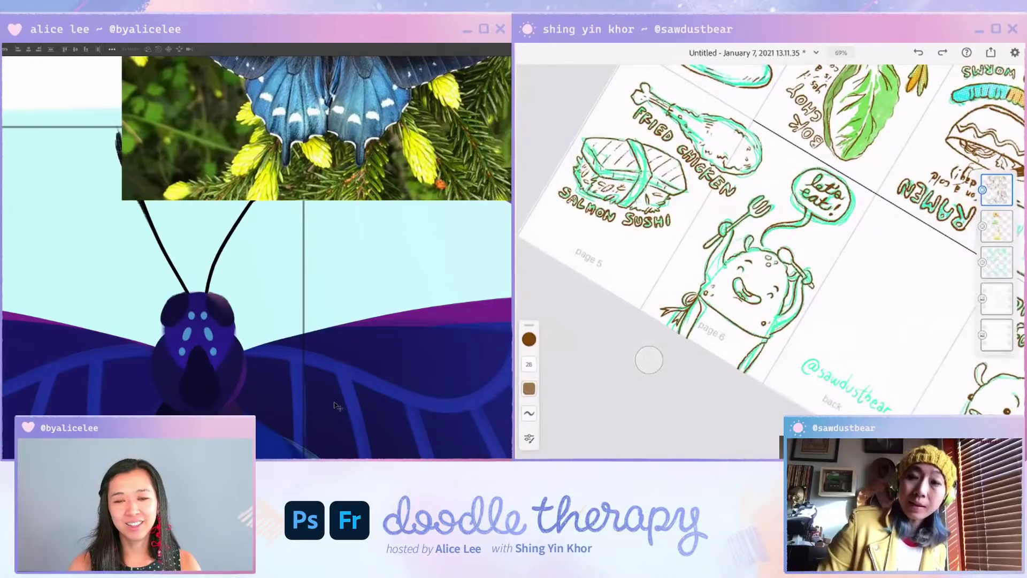
pyautogui.hscroll(4, 648, 359)
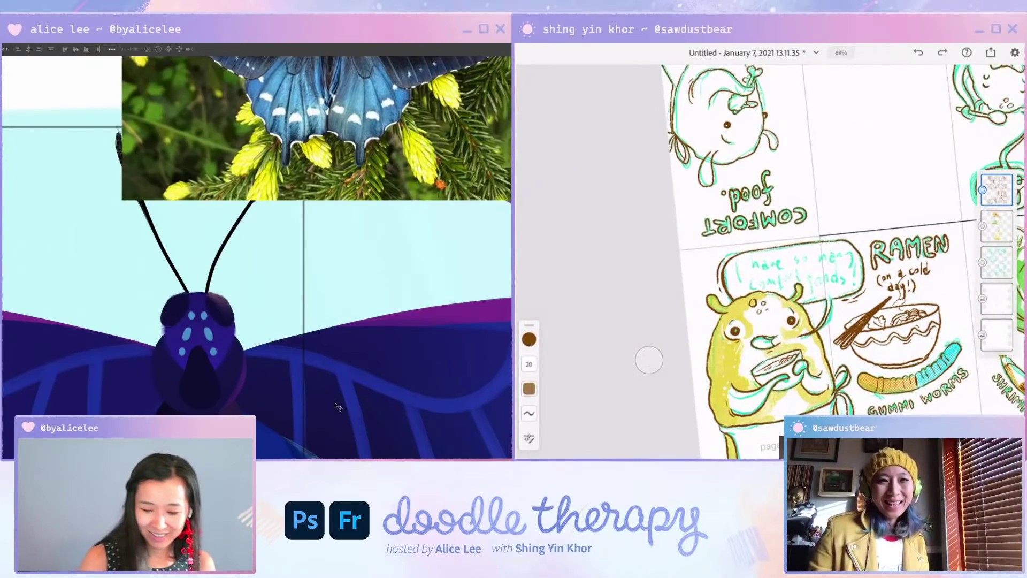
# Step: In Photoshop, move the lowest pair of light-blue spots on the butterfly's head down and closer together
pyautogui.hotkey('ctrl', '-')
pyautogui.hotkey('ctrl', '-')
pyautogui.hotkey('ctrl', '+')
pyautogui.hotkey('ctrl', '+')
pyautogui.hotkey('ctrl', '+')
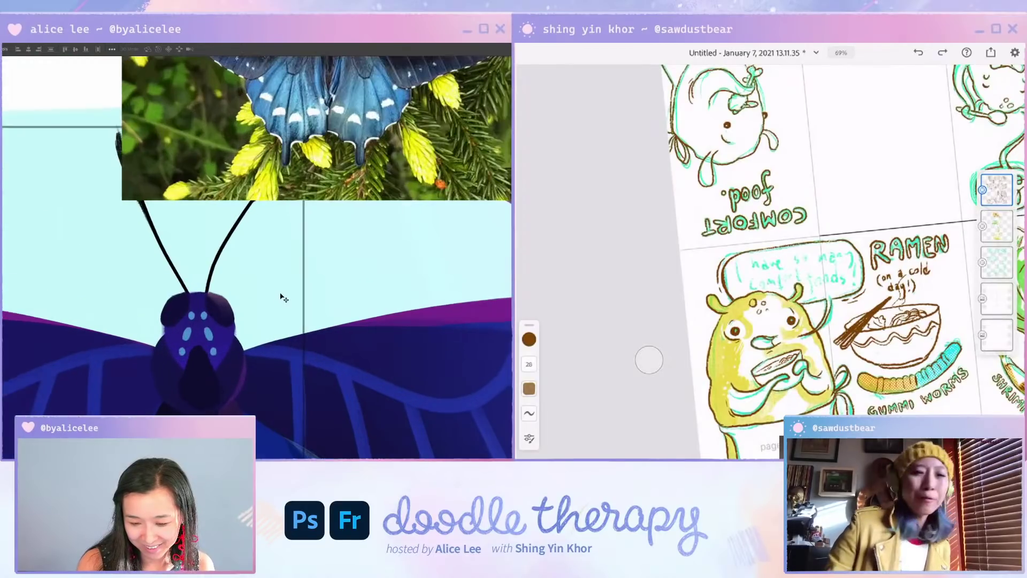
pyautogui.press('w')
pyautogui.moveTo(168, 395); pyautogui.dragTo(260, 334)
pyautogui.press('v')
pyautogui.hotkey('ctrl', 'd')
pyautogui.hotkey('ctrl', 'z')
pyautogui.press('w')
pyautogui.press('v')
pyautogui.hotkey('ctrl', 'd')
# Step: Select both light-blue oval spots on the butterfly's head with the Magic Wand and move them slightly down
pyautogui.press('w')
pyautogui.click(234, 289)
pyautogui.keyDown('shift'); pyautogui.click(262, 285); pyautogui.keyUp('shift')
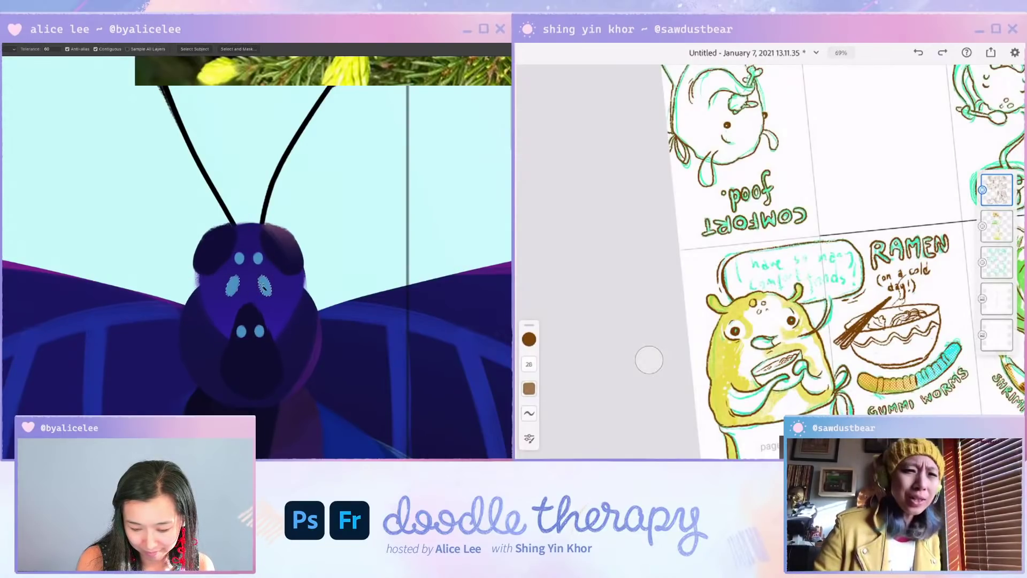
pyautogui.press('v')
pyautogui.moveTo(266, 294); pyautogui.dragTo(266, 301)
pyautogui.hotkey('ctrl', 'd')
# Step: Move the top pair of small light-blue head spots down toward the ovals and bring the two closer together
pyautogui.press('w')
pyautogui.click(239, 259)
pyautogui.keyDown('shift'); pyautogui.click(257, 259); pyautogui.keyUp('shift')
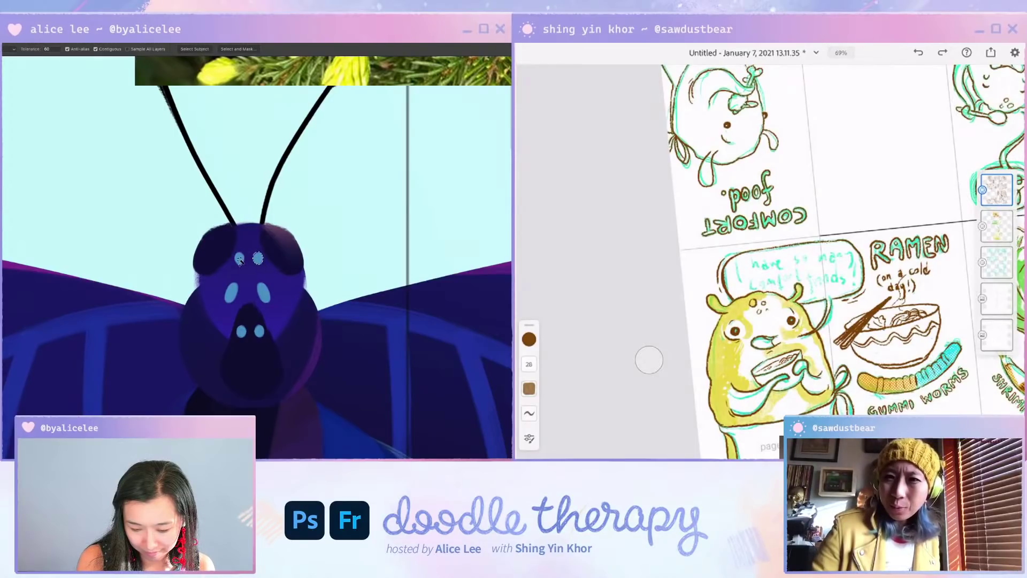
pyautogui.press('v')
pyautogui.moveTo(259, 266)
pyautogui.mouseDown()
pyautogui.moveTo(258, 274)
pyautogui.moveTo(208, 281)
pyautogui.moveTo(282, 314)
pyautogui.moveTo(261, 245)
pyautogui.mouseUp()
pyautogui.hotkey('ctrl', 'd')
pyautogui.press('w')
pyautogui.click(258, 267)
pyautogui.press('v')
pyautogui.hotkey('ctrl', 'd')
# Step: Select the top pair of spots together with the two ovals and shift all four slightly right on the head
pyautogui.press('w')
pyautogui.click(240, 267)
pyautogui.keyDown('shift'); pyautogui.click(255, 268); pyautogui.keyUp('shift')
pyautogui.press('v')
pyautogui.press('w')
pyautogui.press('v')
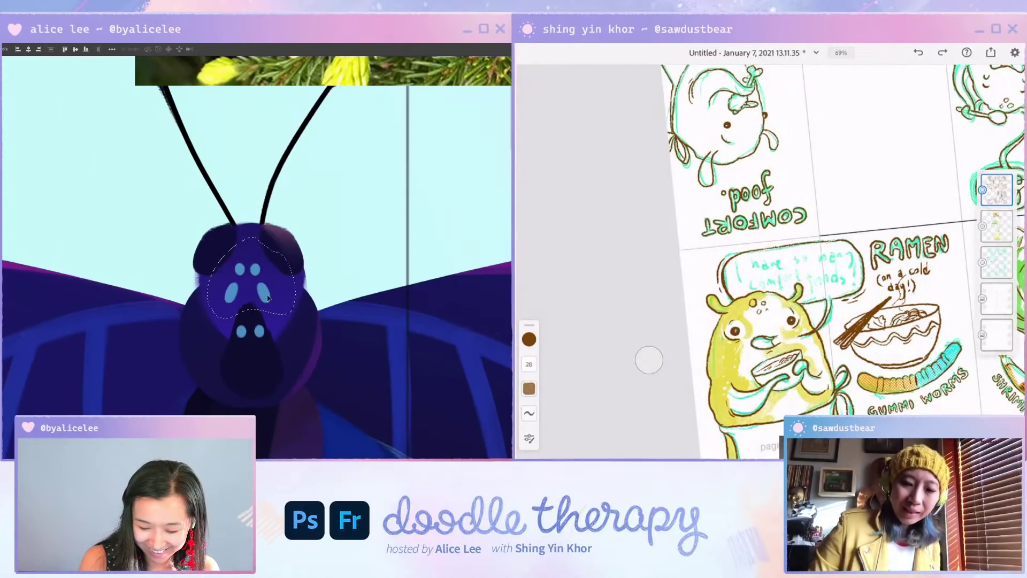
pyautogui.moveTo(266, 295); pyautogui.dragTo(268, 297)
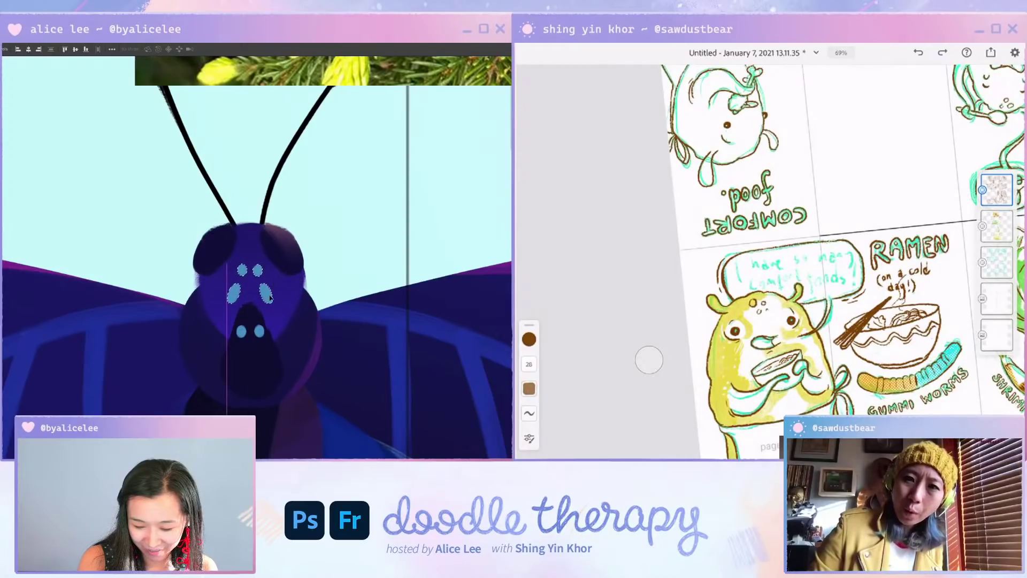
pyautogui.hotkey('ctrl', 'd')
pyautogui.hotkey('ctrl', '-')
pyautogui.hotkey('ctrl', '-')
pyautogui.hotkey('ctrl', '-')
pyautogui.hotkey('ctrl', '-')
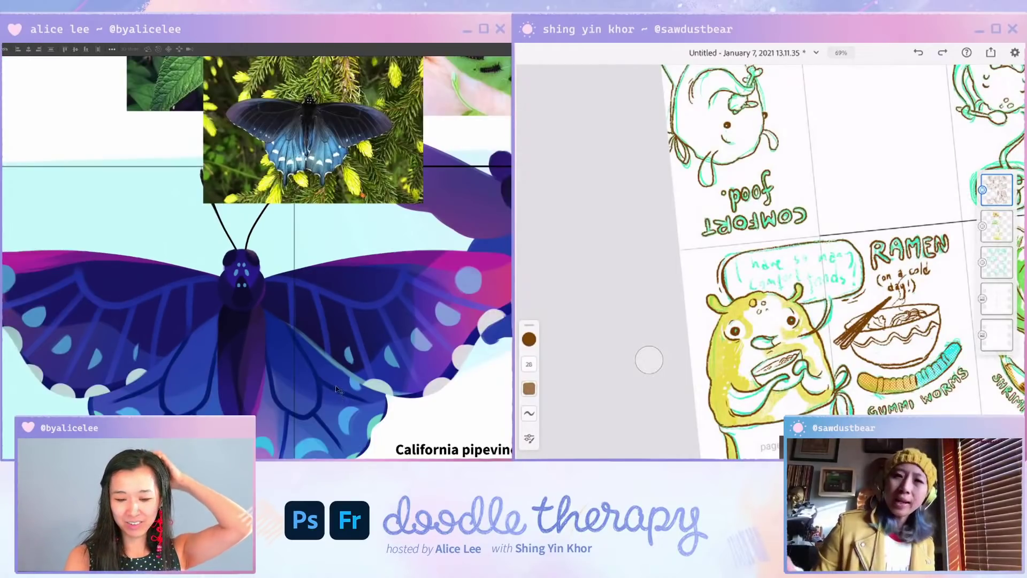
pyautogui.hotkey('ctrl', '+')
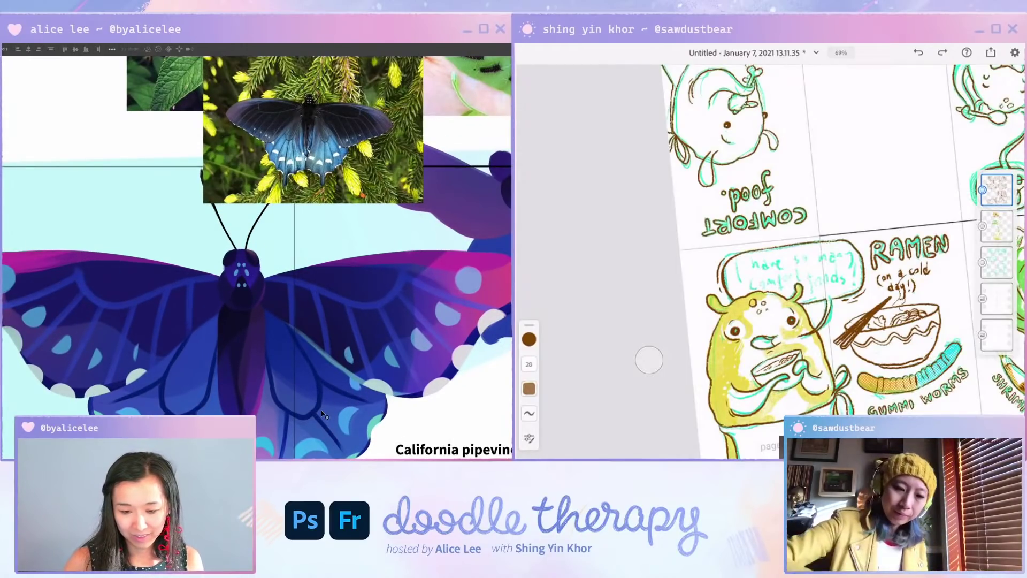
# Step: In Fresco, set the brush size to 34 for lettering the monster's speech bubble
pyautogui.scroll(3, 770, 261)
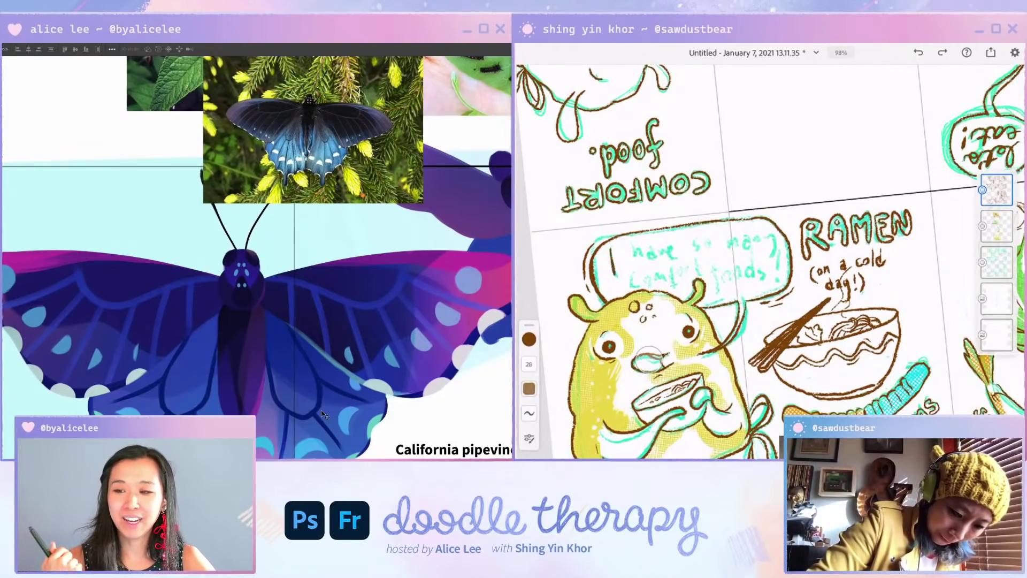
pyautogui.click(529, 364)
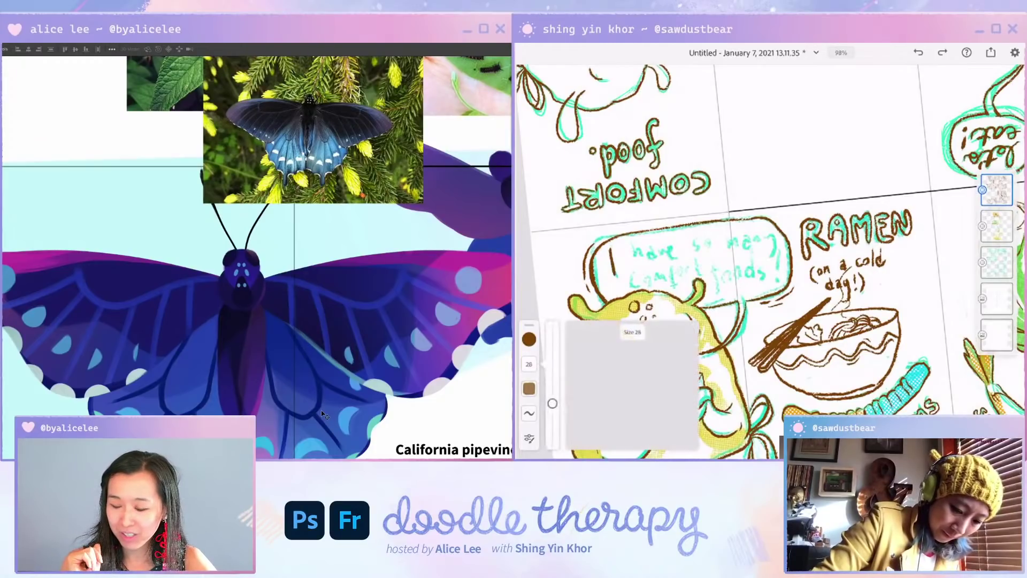
pyautogui.moveTo(552, 404); pyautogui.dragTo(551, 399)
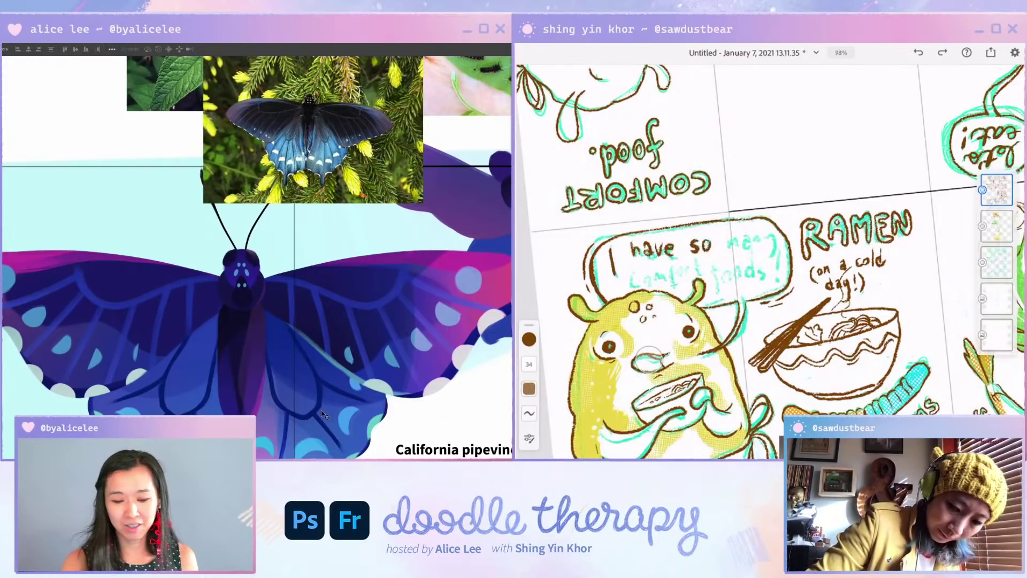
# Step: In Photoshop, move the butterfly reference photo up and away so it clears the illustrated butterfly's antennae
pyautogui.moveTo(363, 196); pyautogui.dragTo(176, 217)
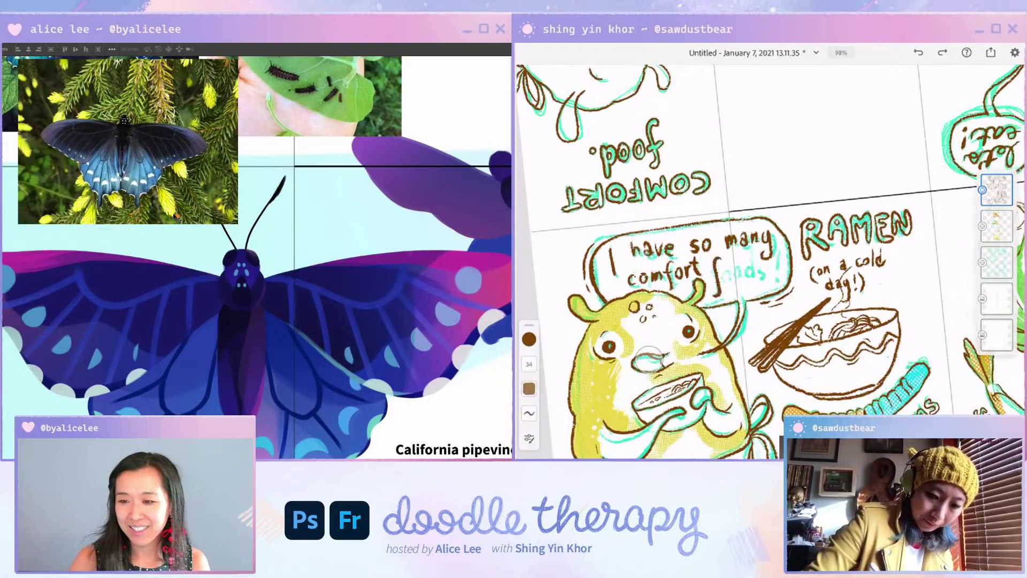
pyautogui.moveTo(360, 374); pyautogui.dragTo(370, 304)
pyautogui.moveTo(231, 141)
pyautogui.mouseDown()
pyautogui.moveTo(264, 89)
pyautogui.moveTo(258, 71)
pyautogui.mouseUp()
# Step: In Fresco, undo the last lettering strokes and ink the final "s" and exclamation mark of "comfort foods!" in the speech bubble
pyautogui.hotkey('ctrl', 'z')
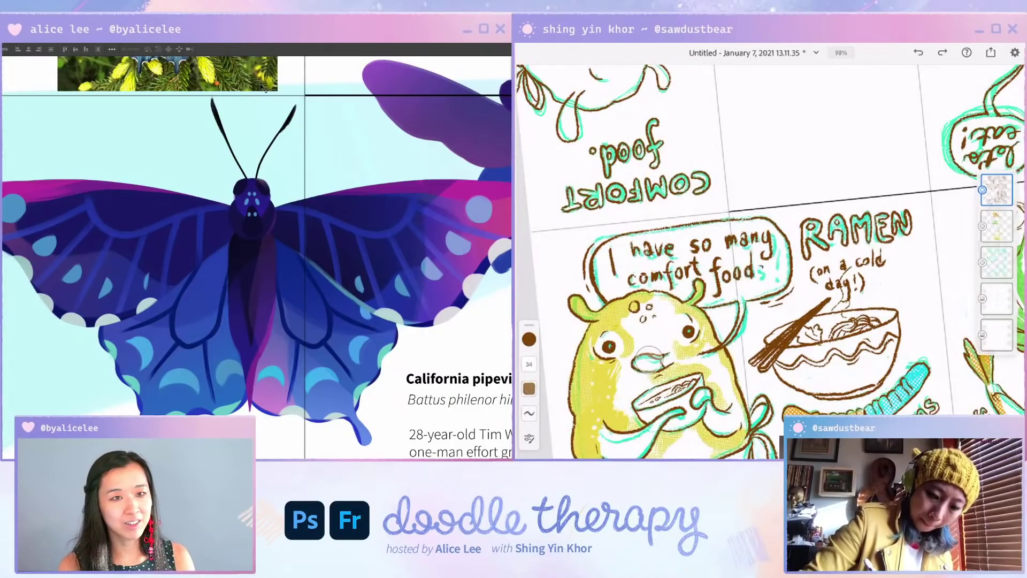
pyautogui.hotkey('ctrl', 'z')
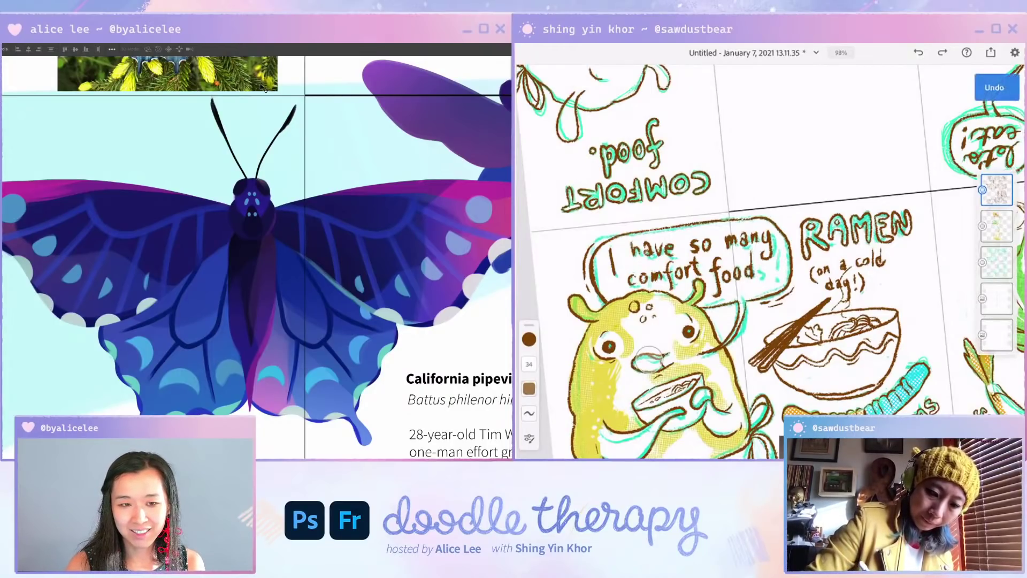
pyautogui.moveTo(762, 269)
pyautogui.mouseDown()
pyautogui.moveTo(756, 281)
pyautogui.moveTo(774, 270)
pyautogui.mouseUp()
pyautogui.click(773, 276)
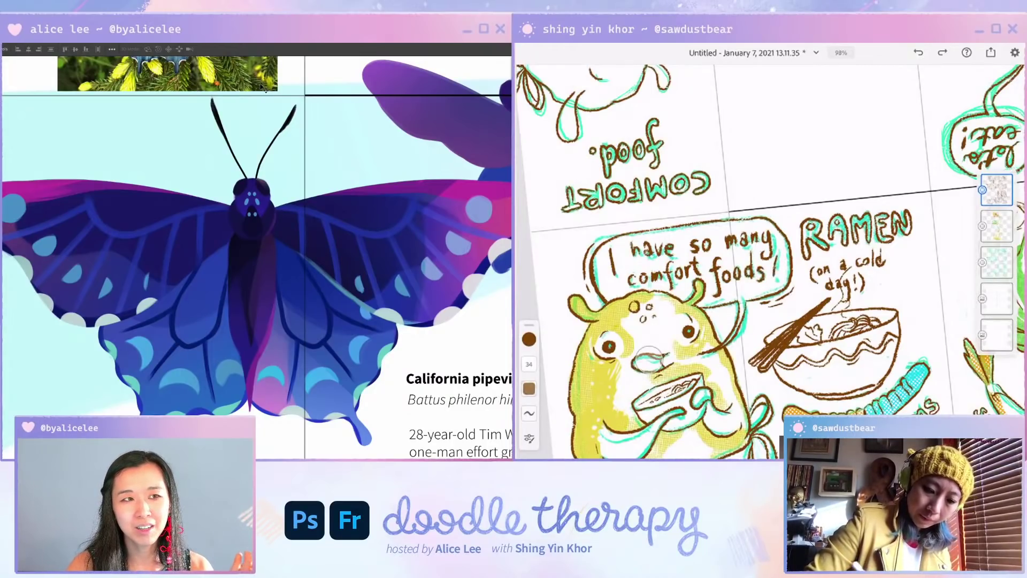
pyautogui.click(773, 284)
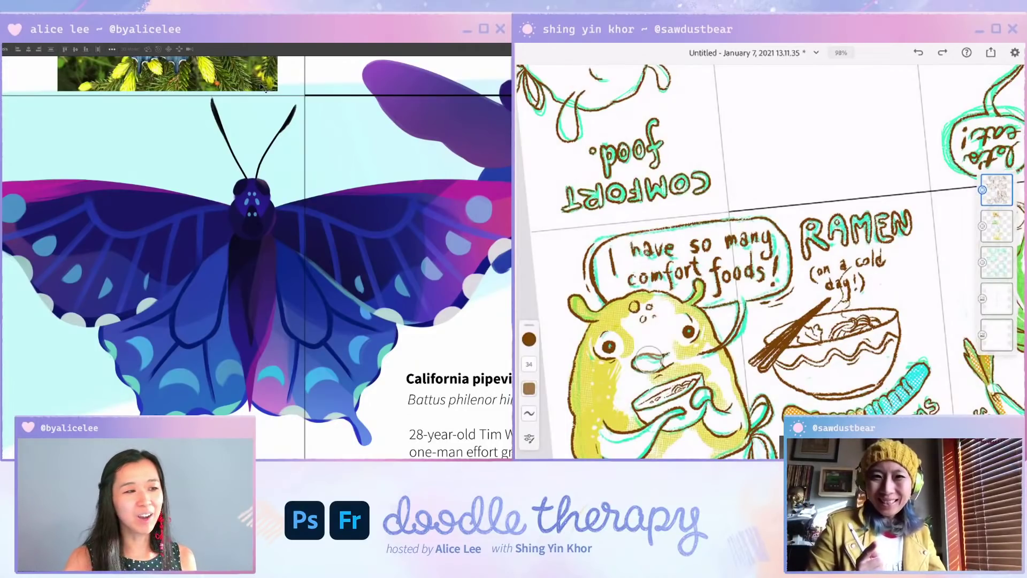
# Step: In Photoshop, draw a gradient across the right forewing of the California pipevine swallowtail
pyautogui.scroll(-4, 737, 272)
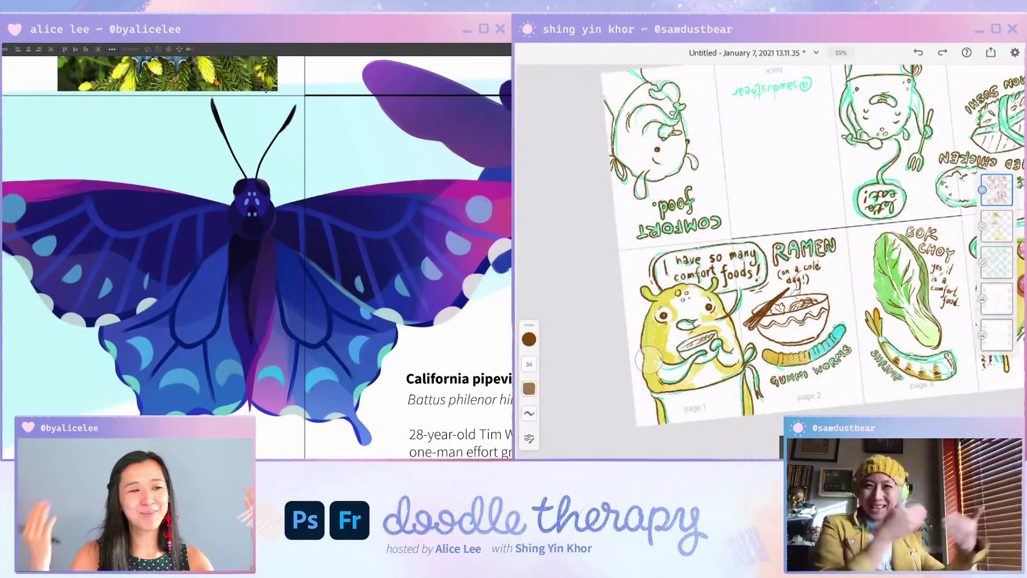
pyautogui.hotkey('ctrl', '+')
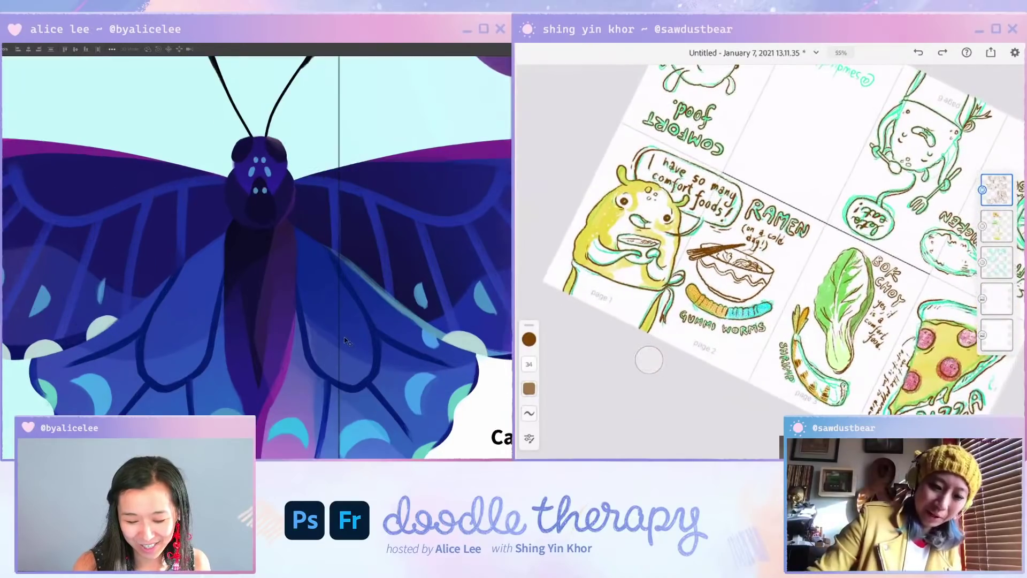
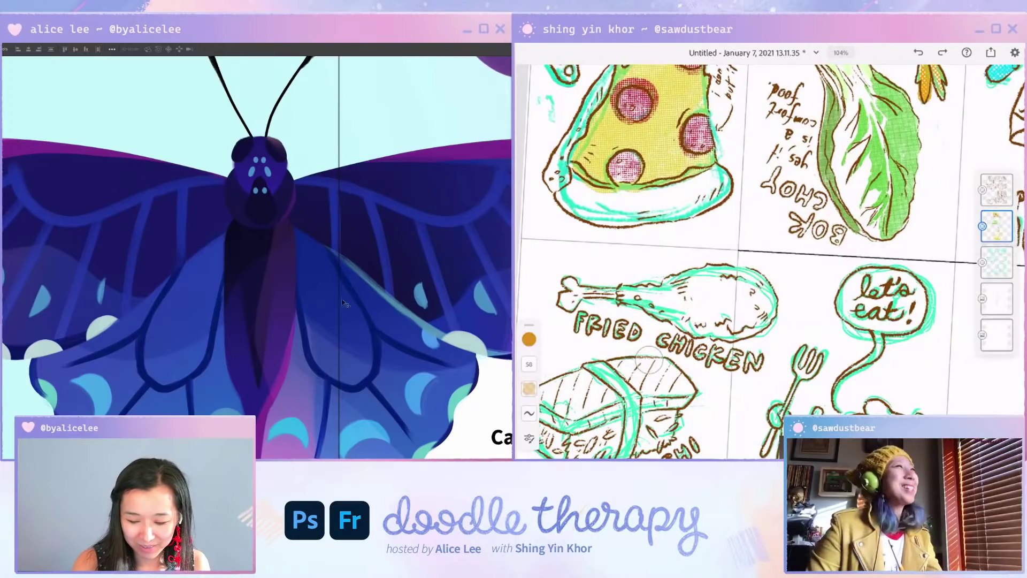
pyautogui.moveTo(327, 293); pyautogui.dragTo(304, 258)
pyautogui.hotkey('ctrl', '-')
pyautogui.moveTo(360, 302); pyautogui.dragTo(292, 333)
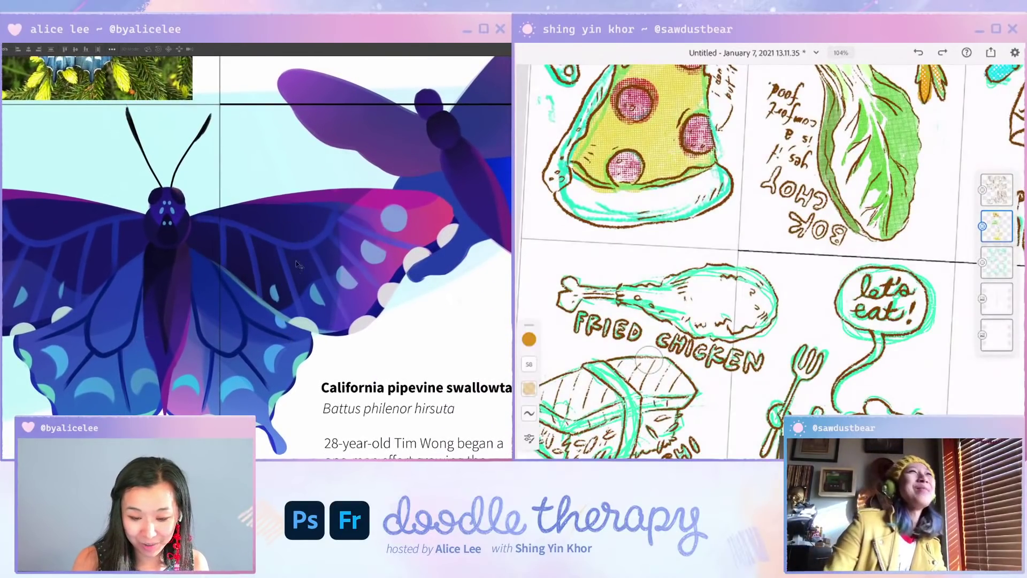
pyautogui.moveTo(319, 285); pyautogui.dragTo(270, 334)
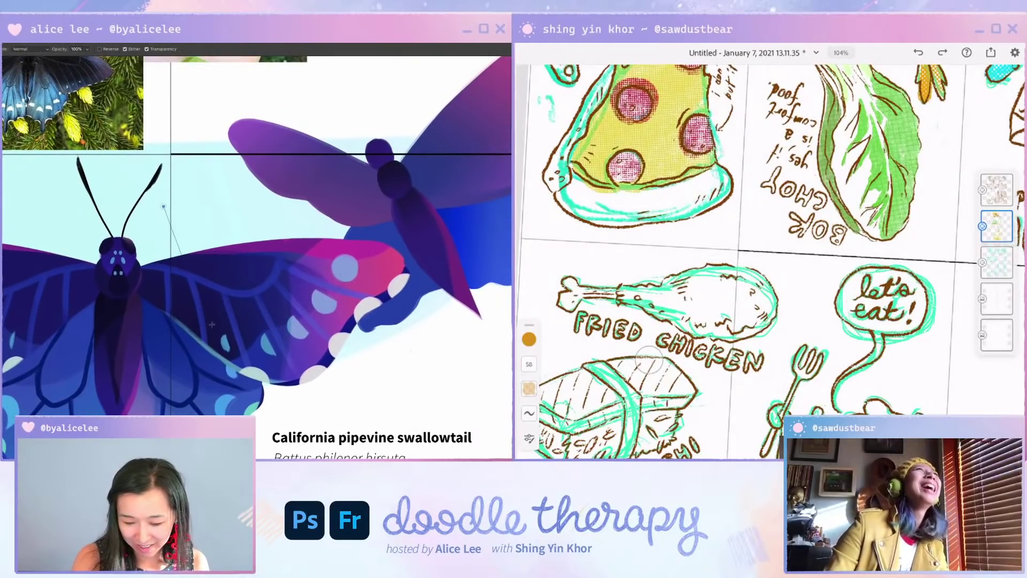
pyautogui.moveTo(57, 270); pyautogui.dragTo(234, 278)
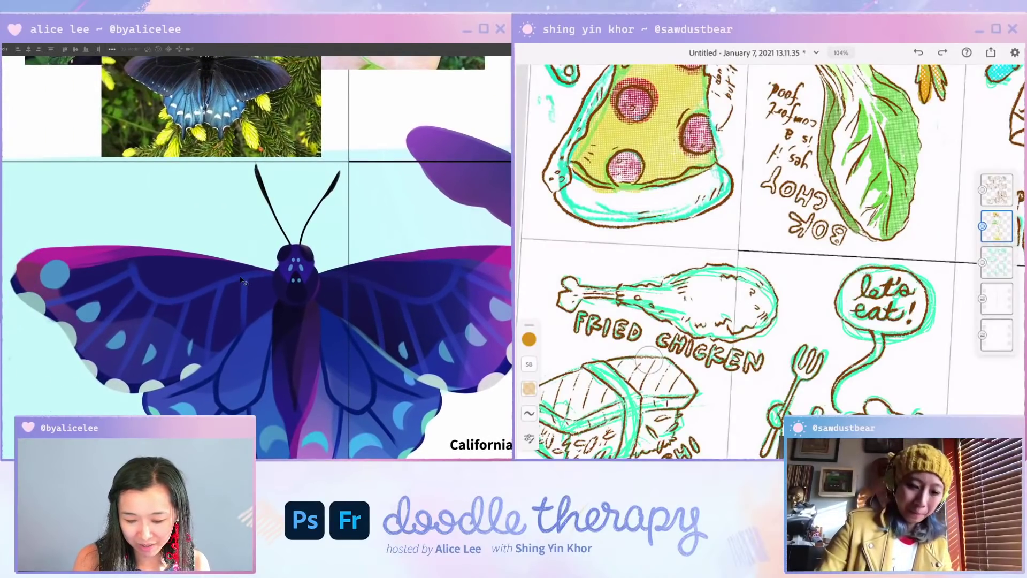
pyautogui.moveTo(700, 303)
pyautogui.mouseDown()
pyautogui.moveTo(714, 297)
pyautogui.moveTo(749, 311)
pyautogui.mouseUp()
pyautogui.press('g')
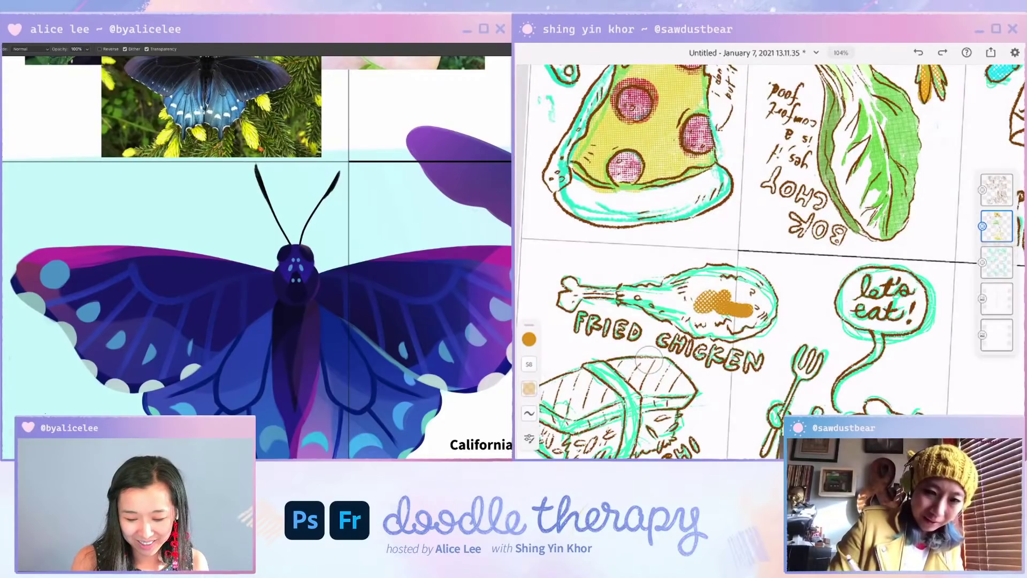
pyautogui.hotkey('ctrl', 'z')
# Step: Draw a gradient down the butterfly's right hindwing, starting near the body
pyautogui.moveTo(380, 360)
pyautogui.mouseDown()
pyautogui.moveTo(133, 361)
pyautogui.moveTo(263, 320)
pyautogui.moveTo(295, 295)
pyautogui.mouseUp()
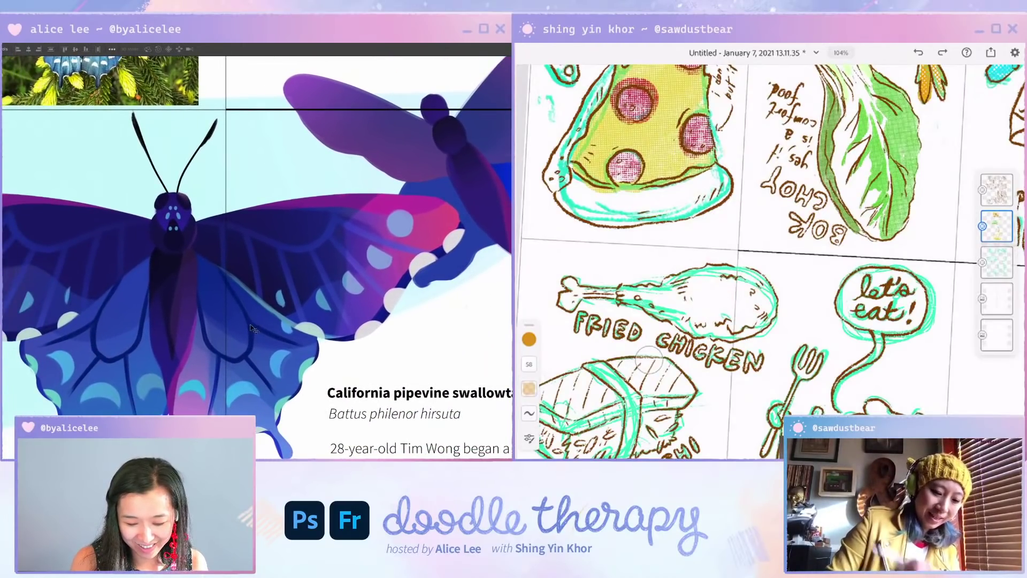
pyautogui.moveTo(224, 222); pyautogui.dragTo(236, 322)
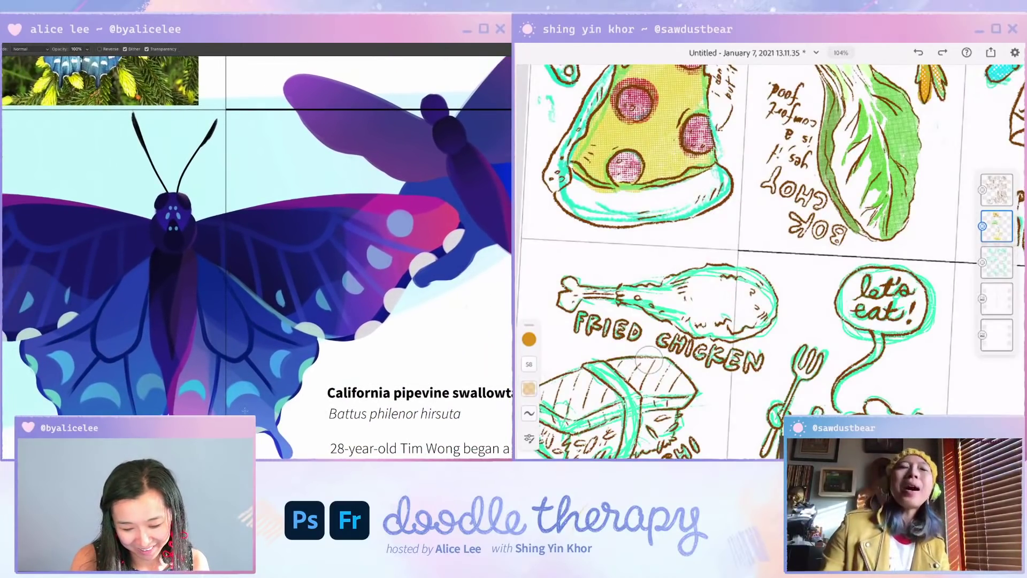
pyautogui.hotkey('ctrl', '-')
pyautogui.press('v')
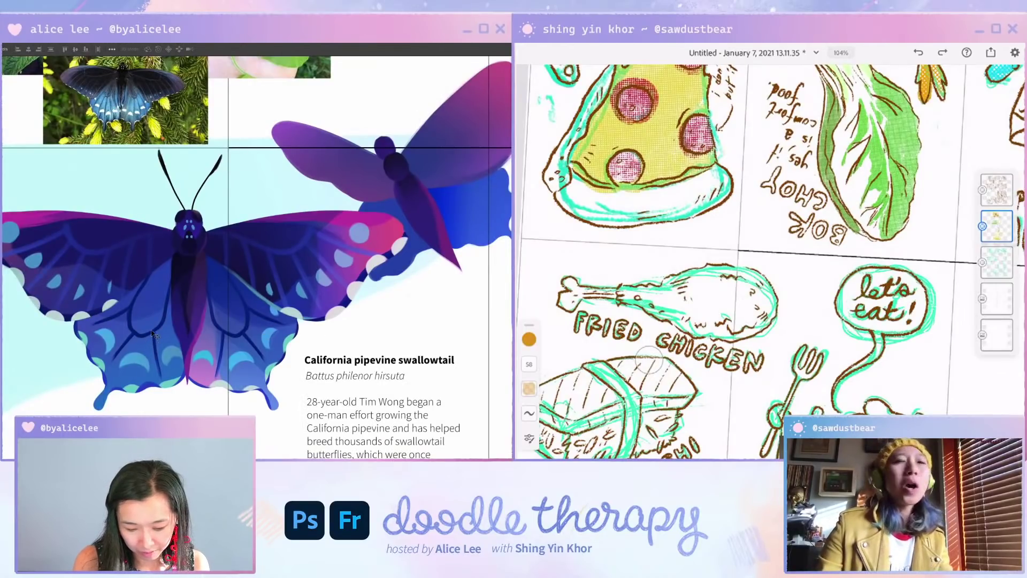
pyautogui.press('g')
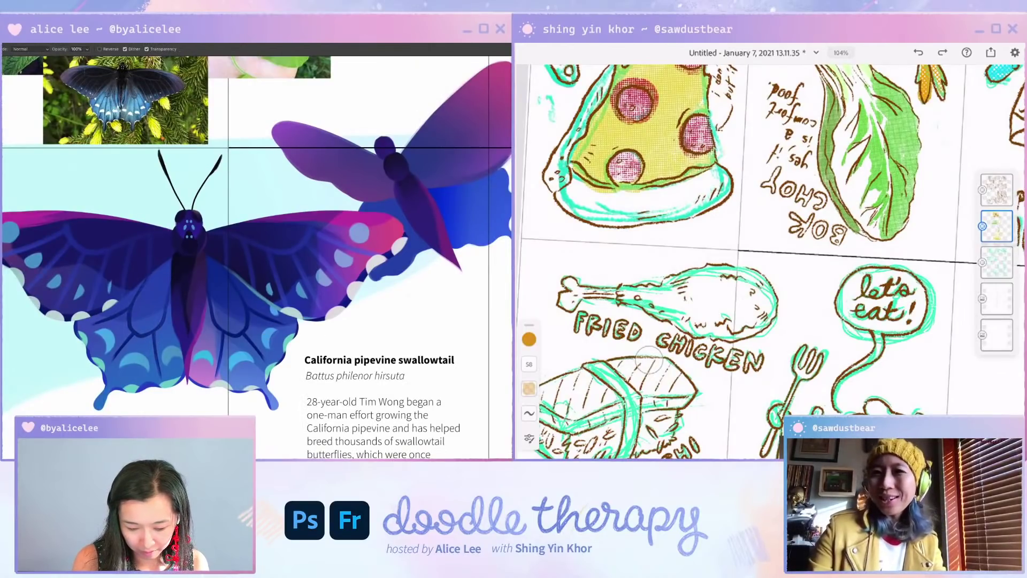
pyautogui.hotkey('ctrl', '+')
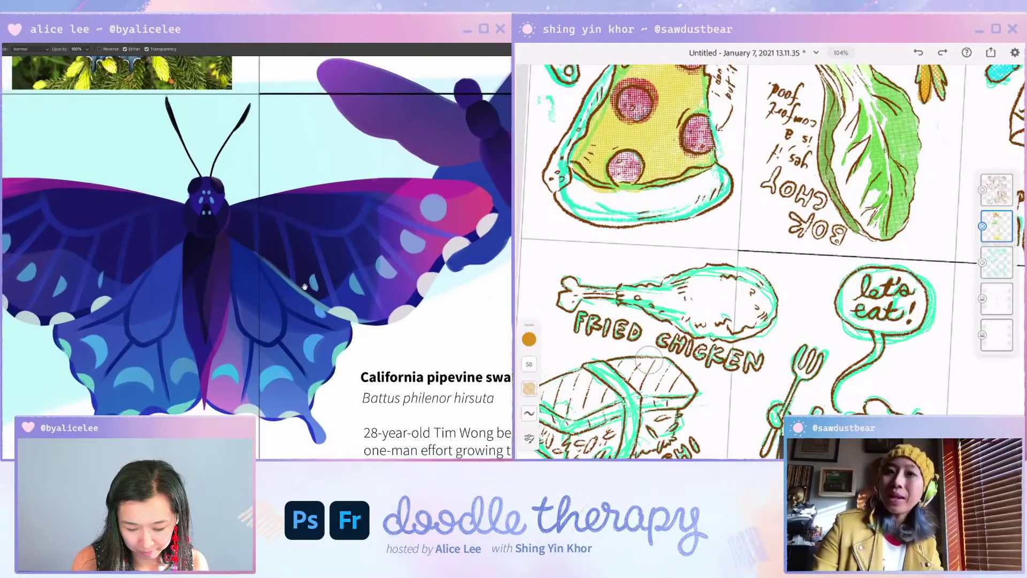
pyautogui.moveTo(304, 286); pyautogui.dragTo(346, 267)
pyautogui.press('v')
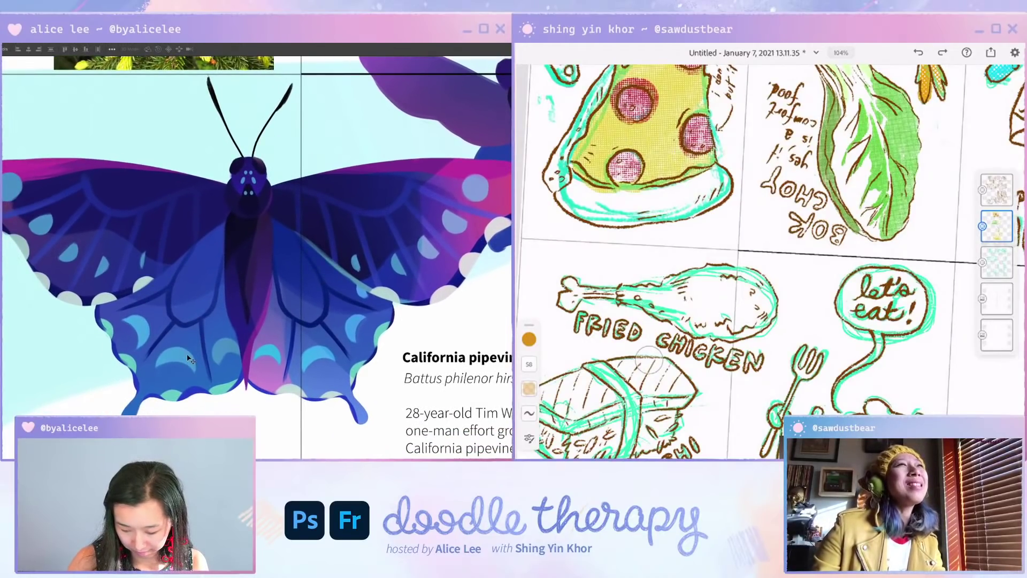
pyautogui.press('g')
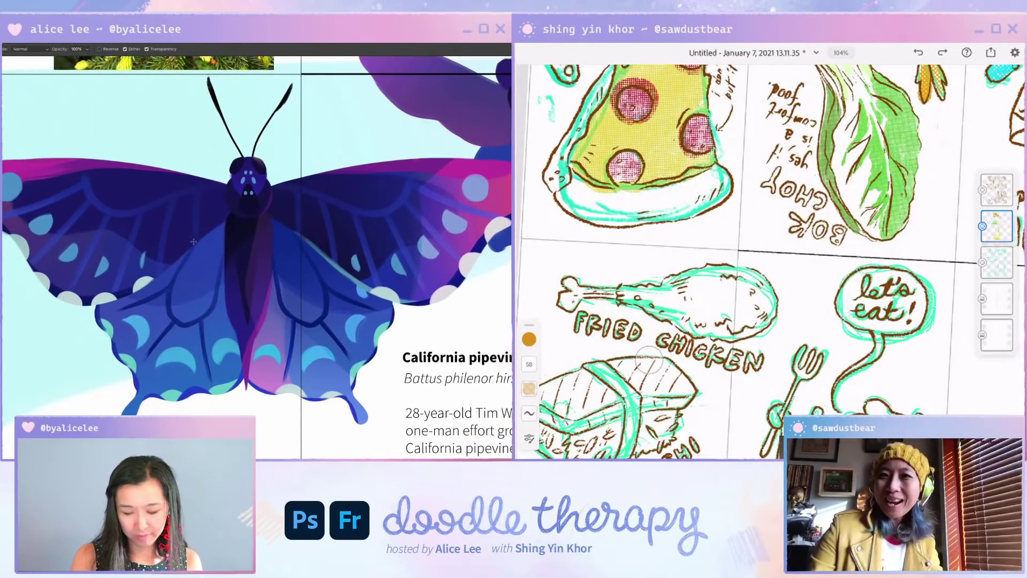
pyautogui.moveTo(393, 291); pyautogui.dragTo(366, 378)
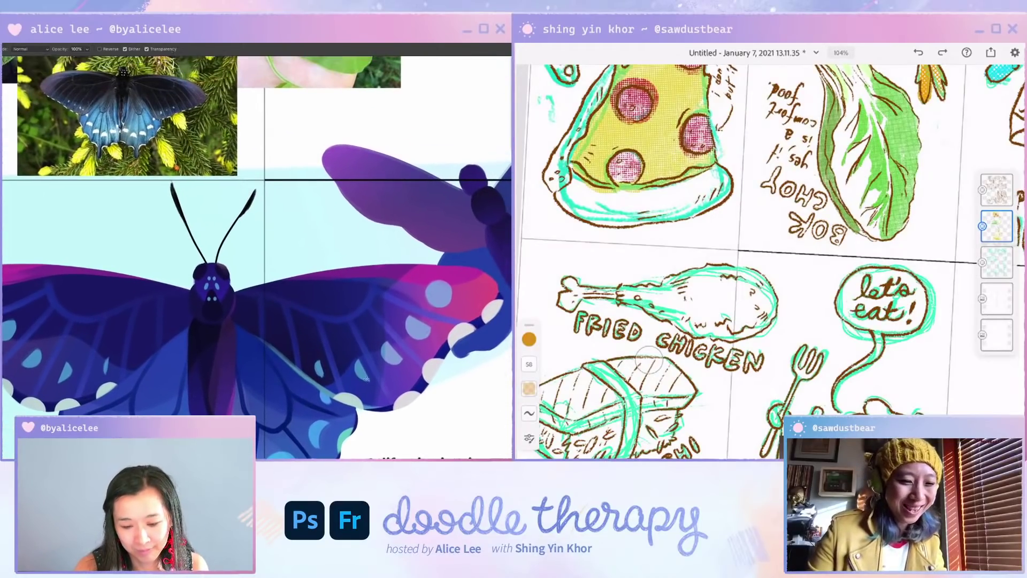
pyautogui.press('v')
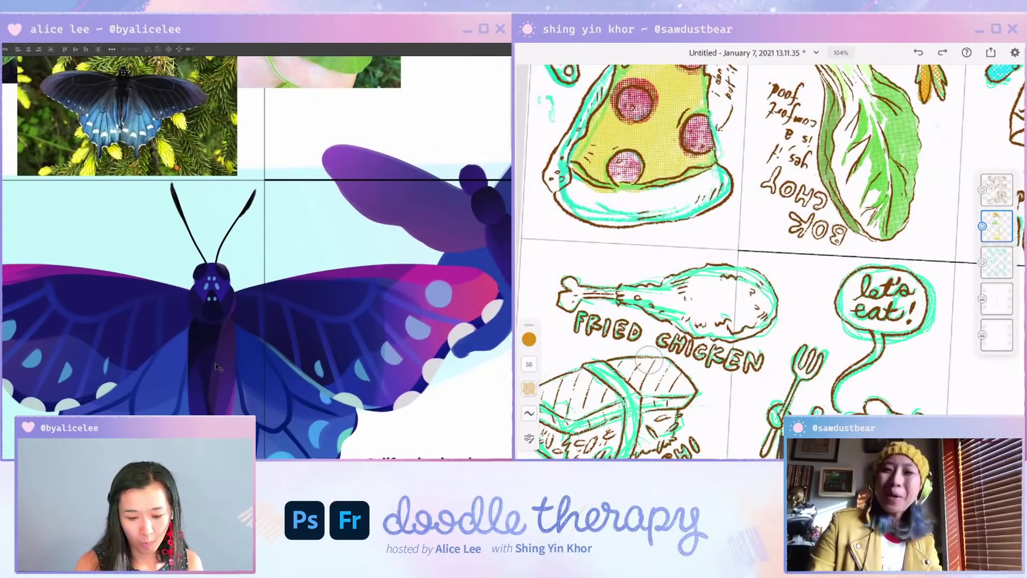
# Step: Sample the light blue from the butterfly's head spots and paint a narrow highlight streak down its abdomen
pyautogui.press('i')
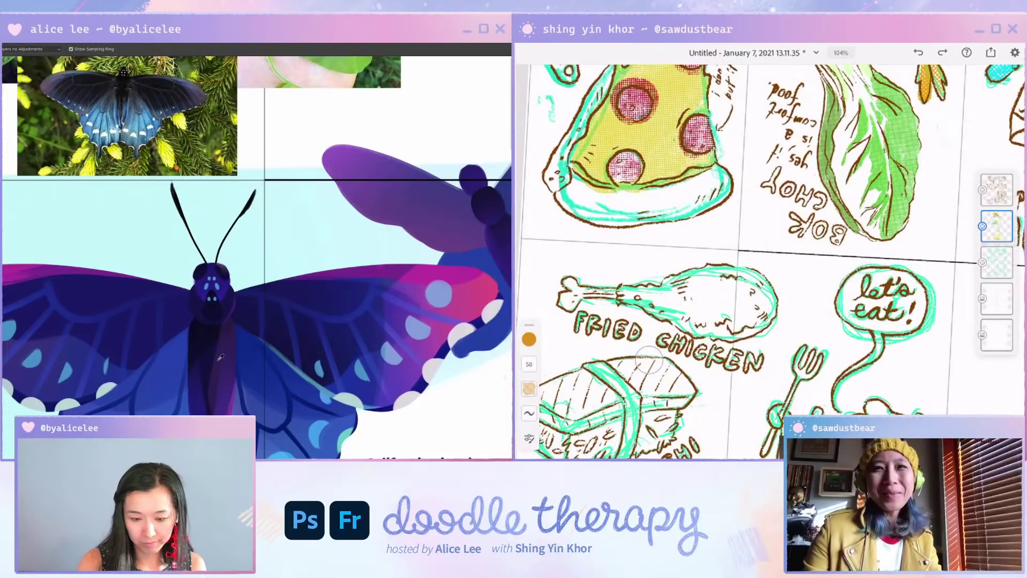
pyautogui.click(208, 285)
pyautogui.scroll(-2, 209, 285)
pyautogui.press('b')
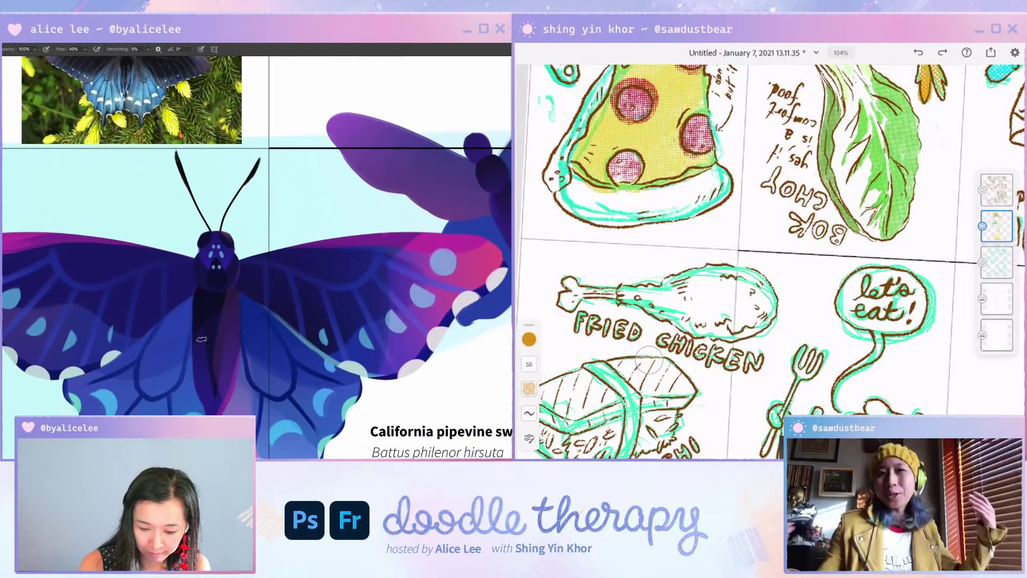
pyautogui.moveTo(202, 338)
pyautogui.mouseDown()
pyautogui.moveTo(203, 405)
pyautogui.moveTo(205, 348)
pyautogui.moveTo(215, 407)
pyautogui.mouseUp()
pyautogui.moveTo(202, 339); pyautogui.dragTo(210, 389)
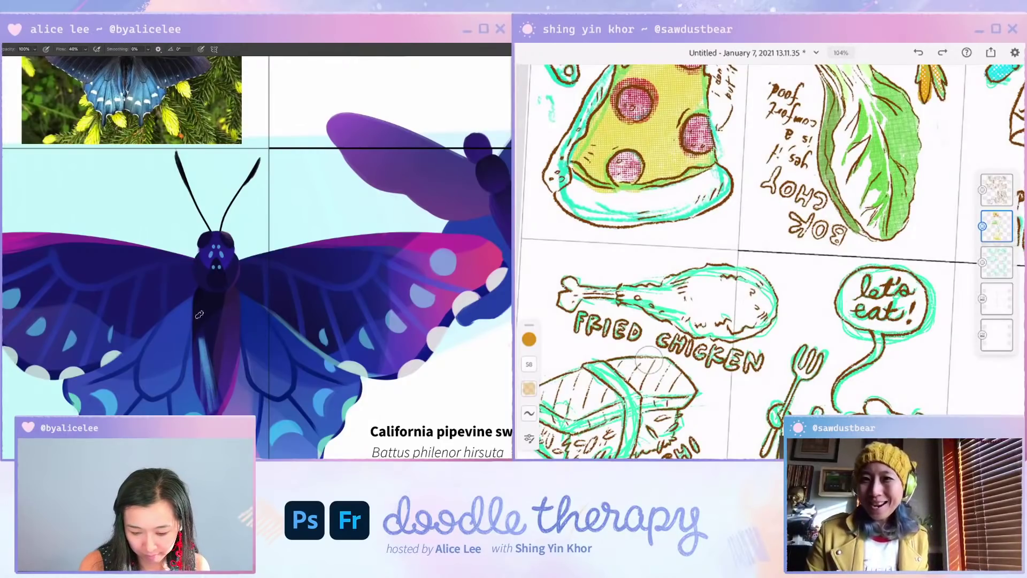
# Step: Thin the abdomen's light-blue streak by erasing along both of its edges
pyautogui.press('e')
pyautogui.moveTo(199, 324); pyautogui.dragTo(193, 407)
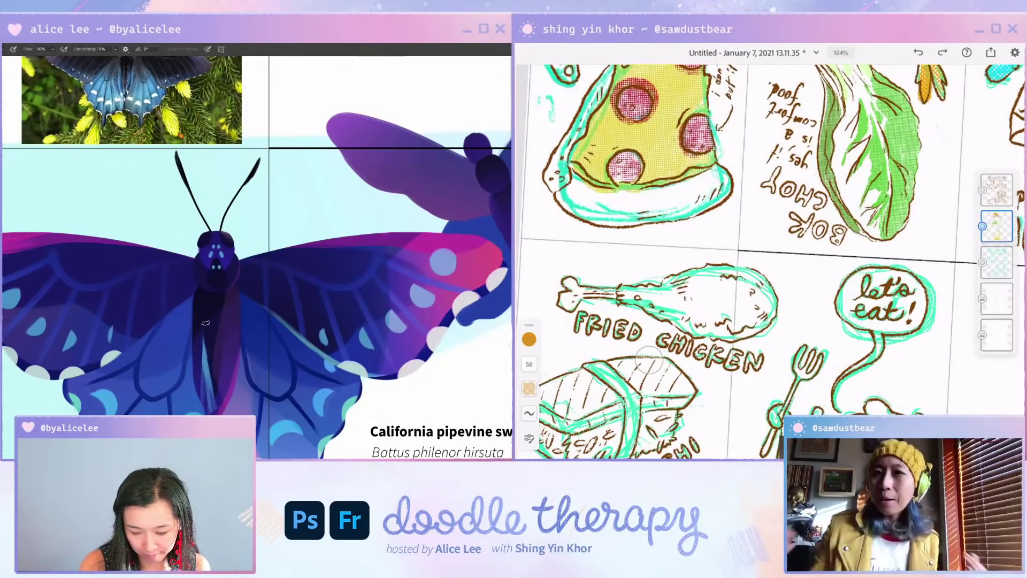
pyautogui.moveTo(209, 335); pyautogui.dragTo(219, 406)
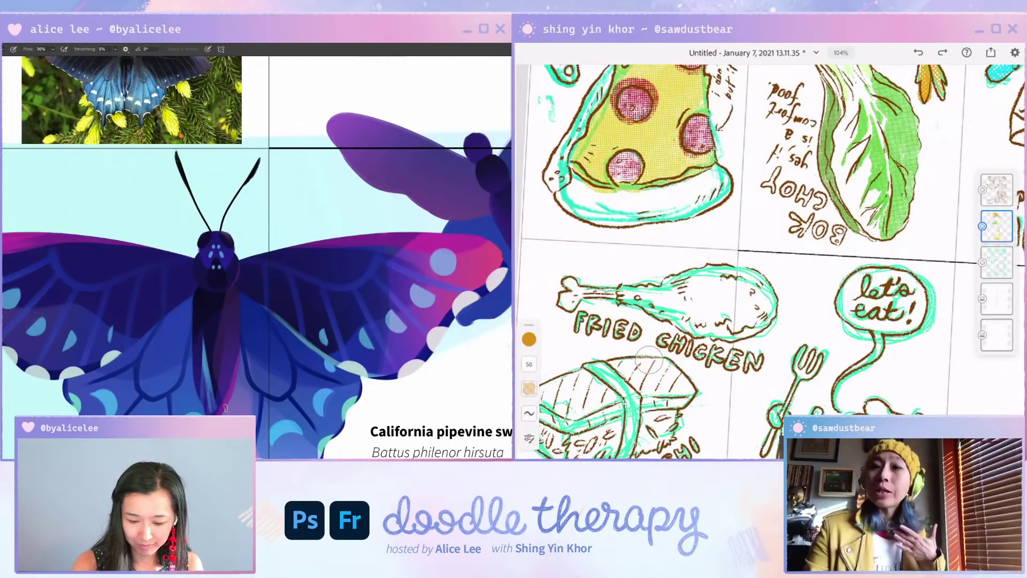
# Step: Repaint the light-blue streak on the lower abdomen and taper its upper end and left edge with the Eraser
pyautogui.press('b')
pyautogui.moveTo(203, 368); pyautogui.dragTo(213, 409)
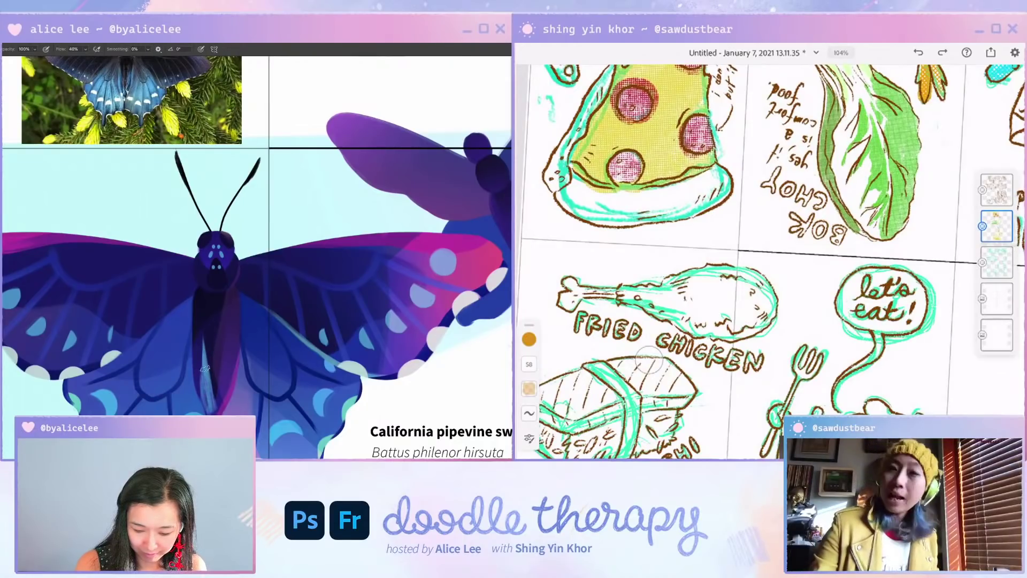
pyautogui.press('e')
pyautogui.moveTo(201, 319); pyautogui.dragTo(197, 394)
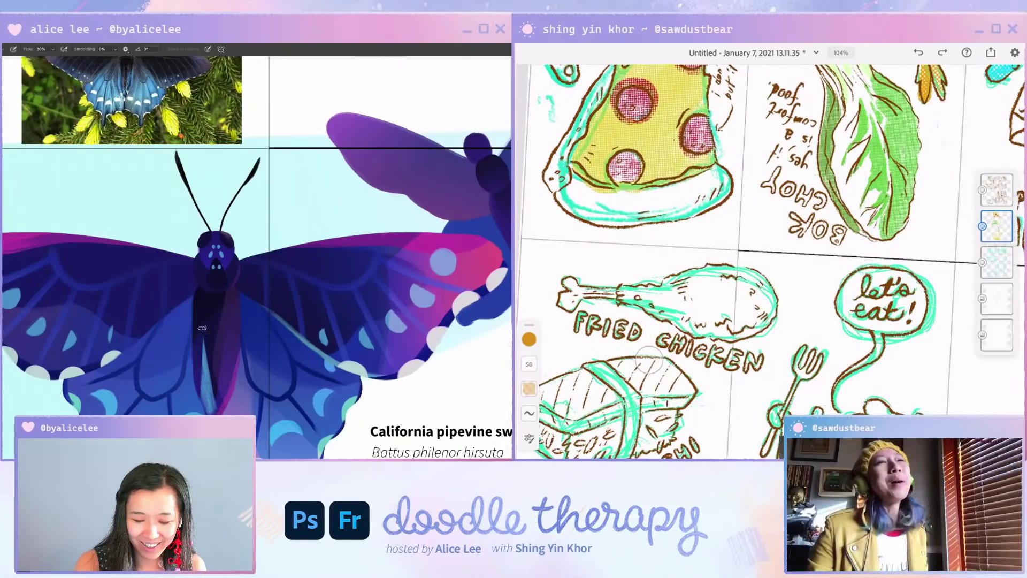
pyautogui.moveTo(202, 328); pyautogui.dragTo(203, 405)
pyautogui.press('v')
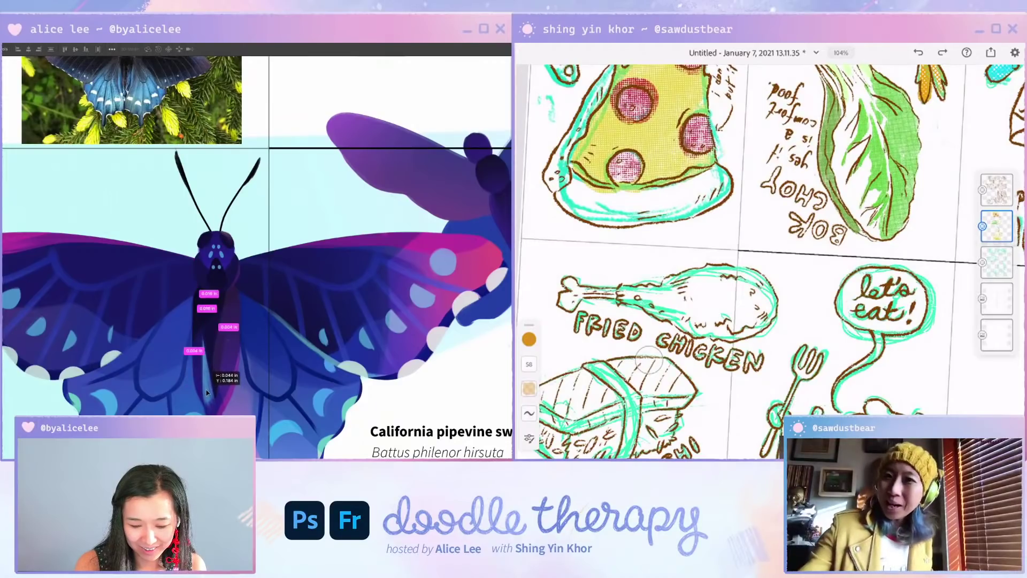
# Step: Paint a matching light-blue streak down the right half of the butterfly's abdomen
pyautogui.press('b')
pyautogui.moveTo(202, 336)
pyautogui.mouseDown()
pyautogui.moveTo(206, 393)
pyautogui.moveTo(220, 407)
pyautogui.mouseUp()
pyautogui.moveTo(212, 336)
pyautogui.mouseDown()
pyautogui.moveTo(217, 412)
pyautogui.moveTo(229, 404)
pyautogui.mouseUp()
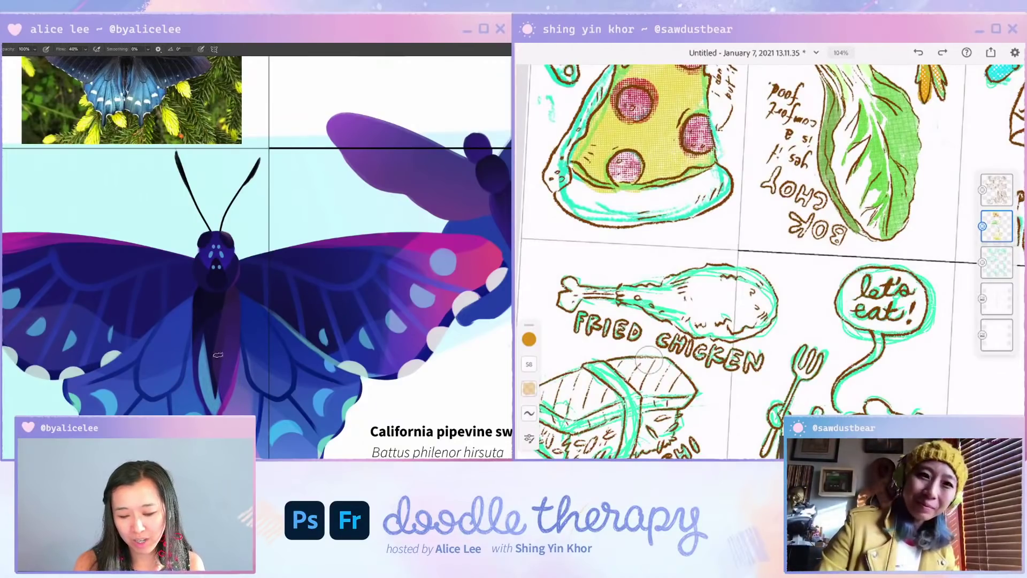
pyautogui.moveTo(217, 355); pyautogui.dragTo(225, 401)
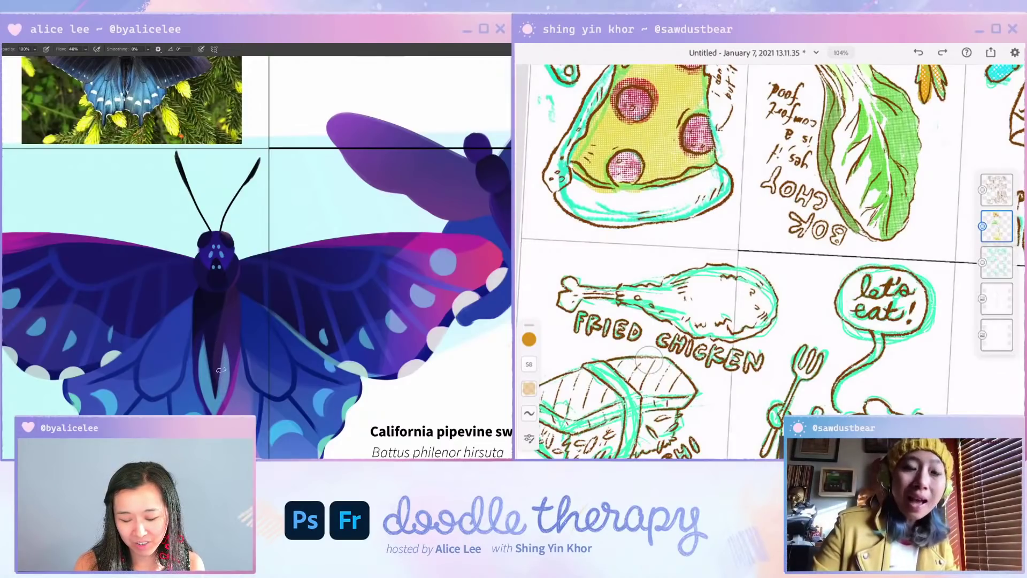
# Step: Touch up the abdomen's light-blue streaks with the canvas rotated, and restore the upright view
pyautogui.press('r')
pyautogui.moveTo(216, 340); pyautogui.dragTo(286, 370)
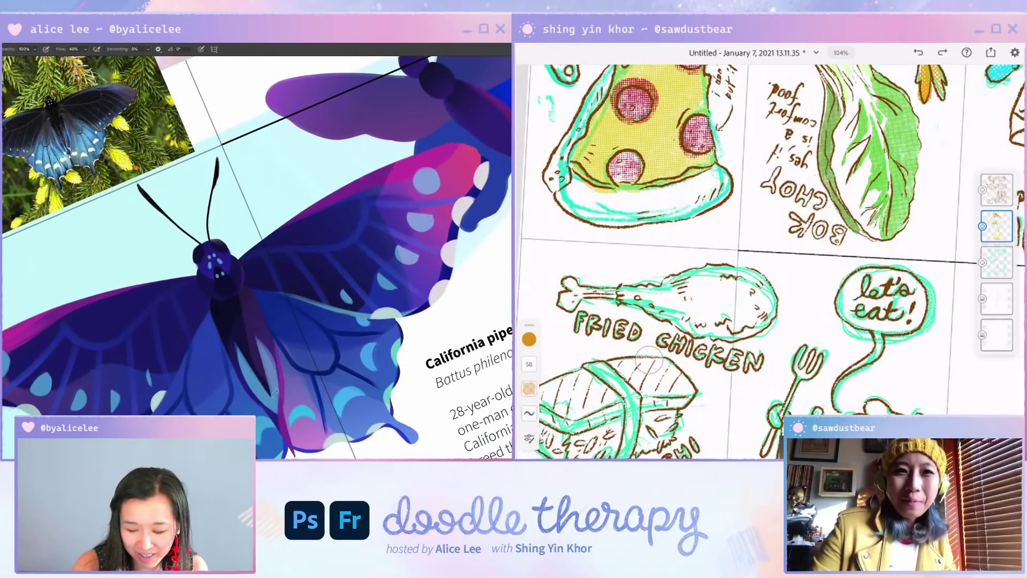
pyautogui.press('b')
pyautogui.moveTo(242, 325); pyautogui.dragTo(237, 360)
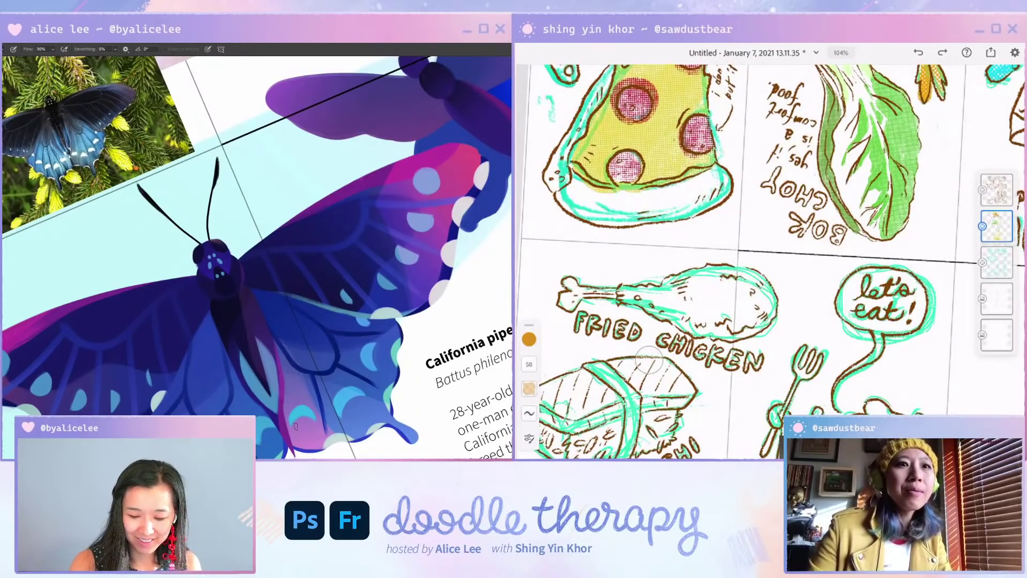
pyautogui.press('Escape')
pyautogui.moveTo(207, 371)
pyautogui.mouseDown()
pyautogui.moveTo(198, 330)
pyautogui.moveTo(197, 364)
pyautogui.mouseUp()
pyautogui.press('b')
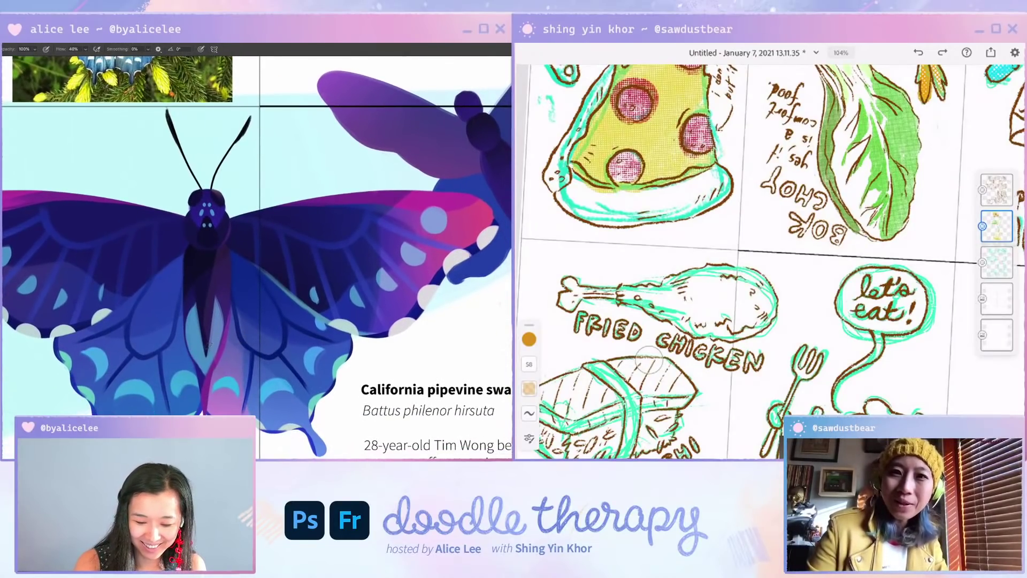
# Step: Try trimming the light-blue streak on the abdomen's left half with the Eraser
pyautogui.press('e')
pyautogui.moveTo(200, 304); pyautogui.dragTo(198, 366)
pyautogui.press('b')
pyautogui.hotkey('ctrl', 'z')
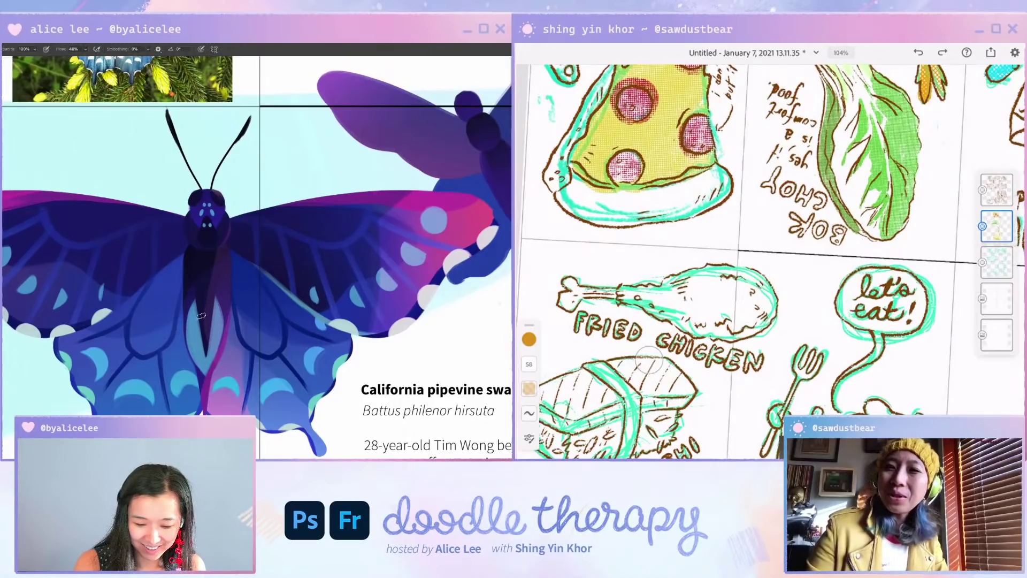
# Step: Stretch the light-blue abdomen streaks downward with Free Transform
pyautogui.hotkey('ctrl', 't')
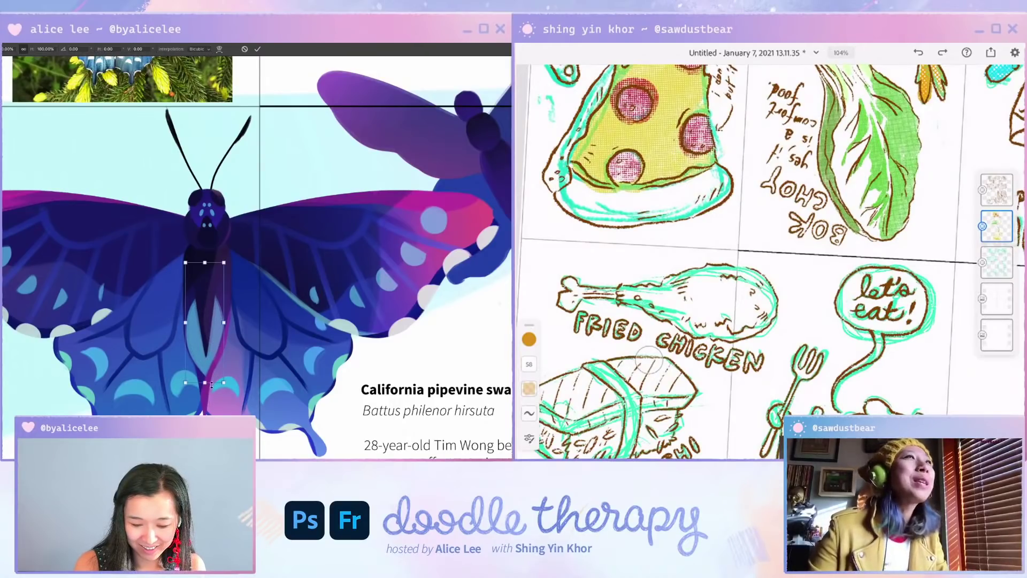
pyautogui.moveTo(204, 383); pyautogui.dragTo(204, 410)
pyautogui.press('Return')
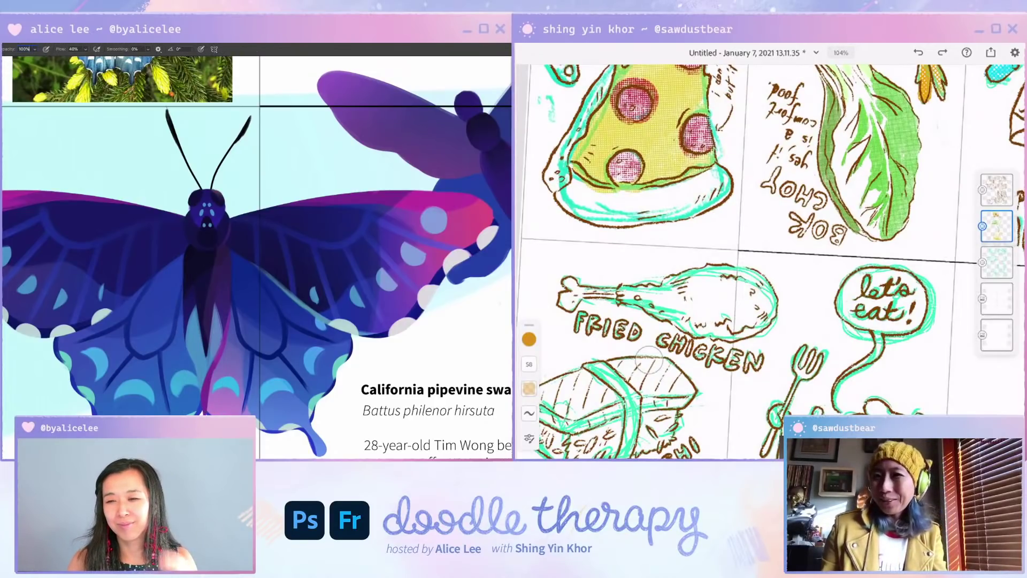
# Step: Draw a gradient from the abdomen's tip up toward the head to fade the light-blue streaks
pyautogui.press('Return')
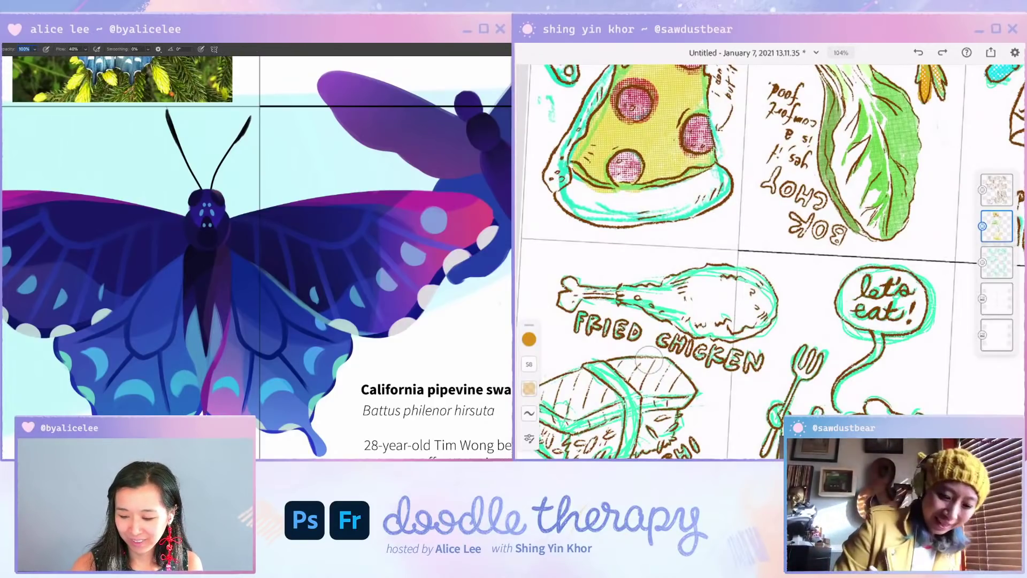
pyautogui.press('Return')
pyautogui.press('g')
pyautogui.moveTo(205, 390); pyautogui.dragTo(202, 257)
# Step: In Fresco, undo the trial stroke on the drumstick, enlarge the brush, and color the fried chicken meat with golden-brown halftone
pyautogui.moveTo(626, 291)
pyautogui.mouseDown()
pyautogui.moveTo(654, 297)
pyautogui.moveTo(712, 277)
pyautogui.mouseUp()
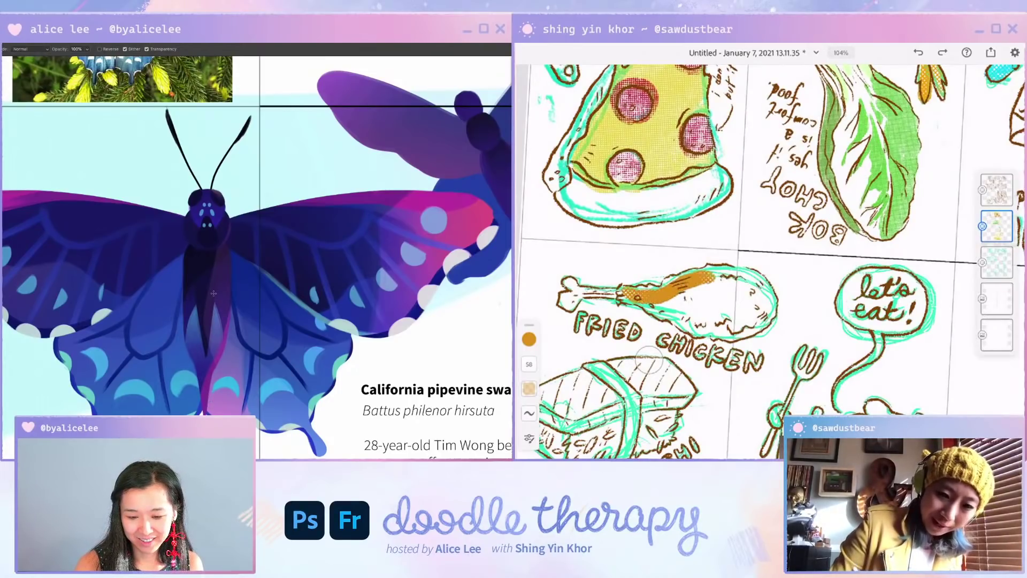
pyautogui.hotkey('ctrl', 'z')
pyautogui.scroll(1, 213, 293)
pyautogui.click(528, 364)
pyautogui.press('v')
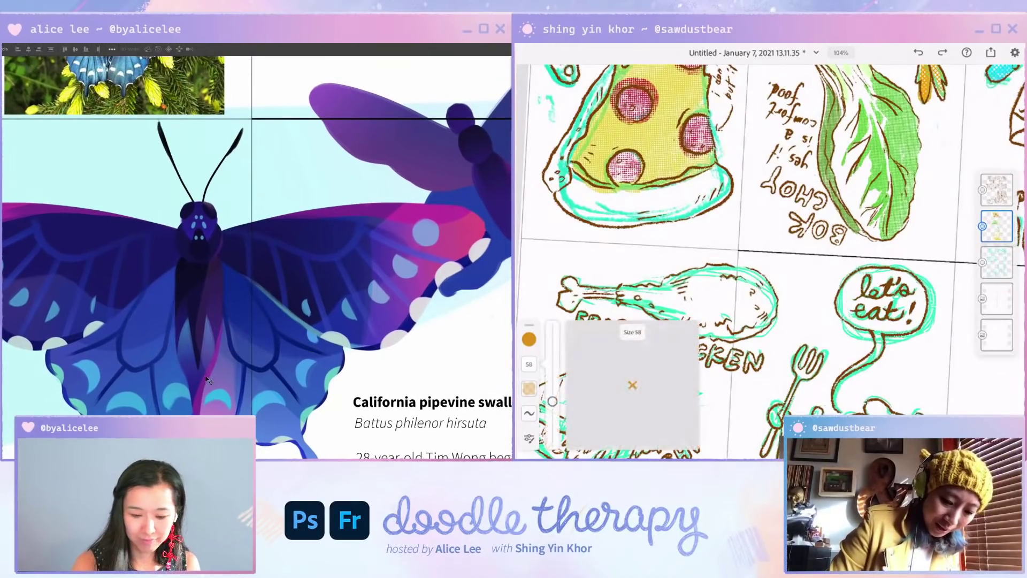
pyautogui.moveTo(552, 401); pyautogui.dragTo(553, 388)
pyautogui.moveTo(756, 321)
pyautogui.mouseDown()
pyautogui.moveTo(753, 297)
pyautogui.moveTo(725, 286)
pyautogui.moveTo(642, 291)
pyautogui.moveTo(716, 265)
pyautogui.moveTo(770, 294)
pyautogui.moveTo(749, 331)
pyautogui.moveTo(732, 307)
pyautogui.moveTo(706, 299)
pyautogui.moveTo(652, 305)
pyautogui.moveTo(738, 338)
pyautogui.mouseUp()
# Step: In Photoshop, undo the last edit to the butterfly and adjust the gradient over its left hindwing
pyautogui.press('i')
pyautogui.press('g')
pyautogui.press('space')
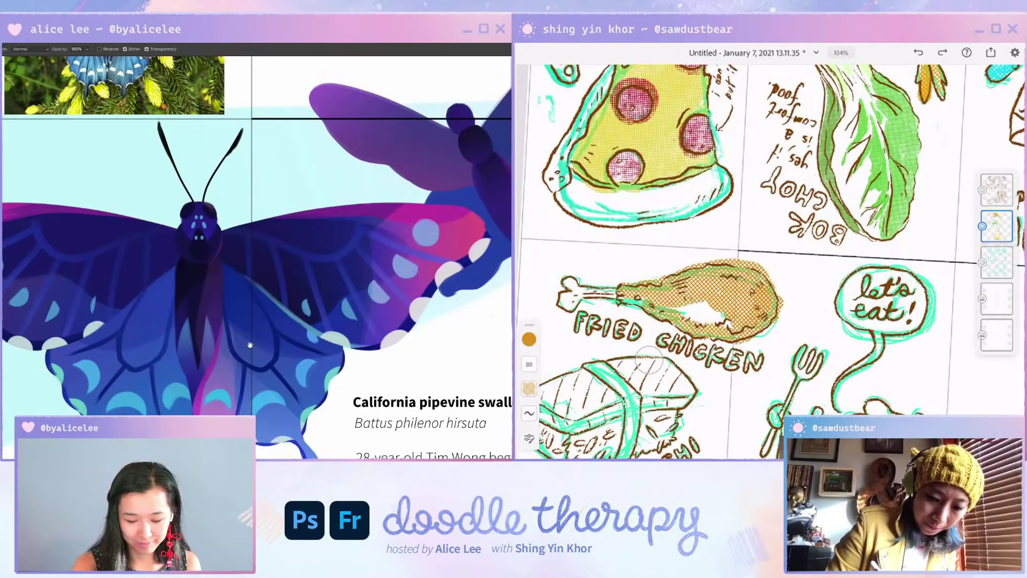
pyautogui.moveTo(177, 386); pyautogui.dragTo(218, 364)
pyautogui.press('v')
pyautogui.hotkey('ctrl', 'z')
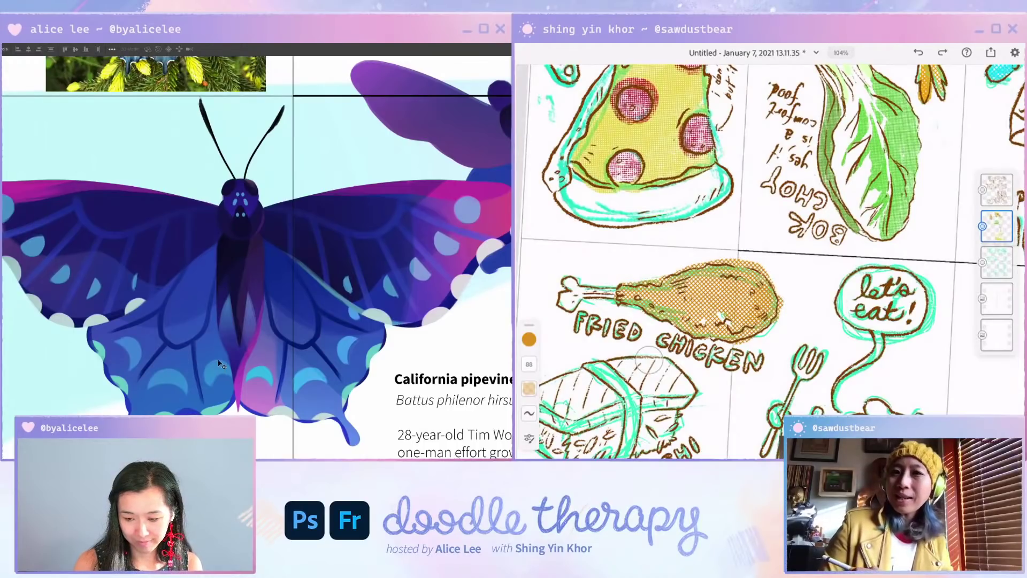
pyautogui.press('g')
pyautogui.press('v')
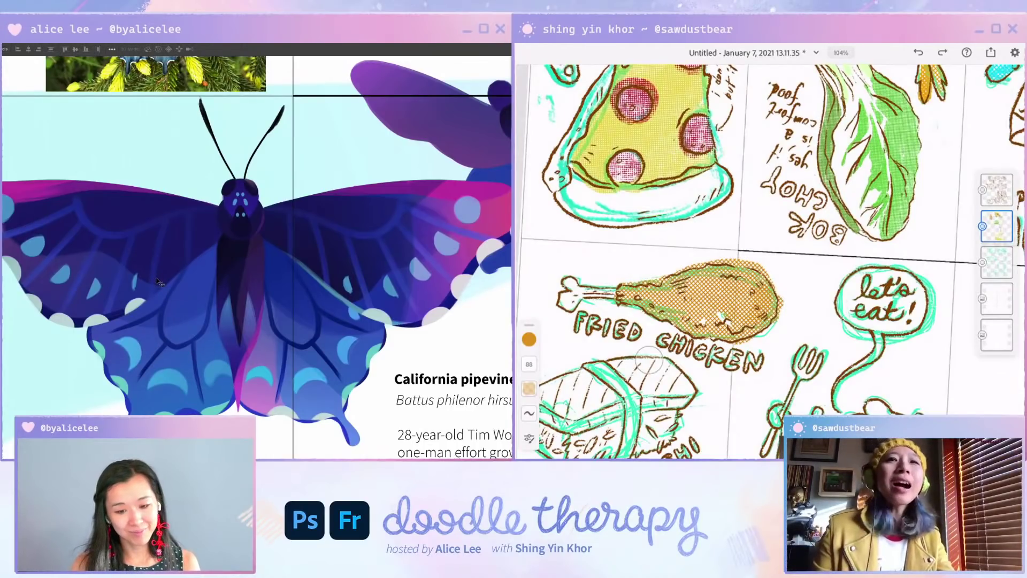
pyautogui.moveTo(262, 223); pyautogui.dragTo(265, 224)
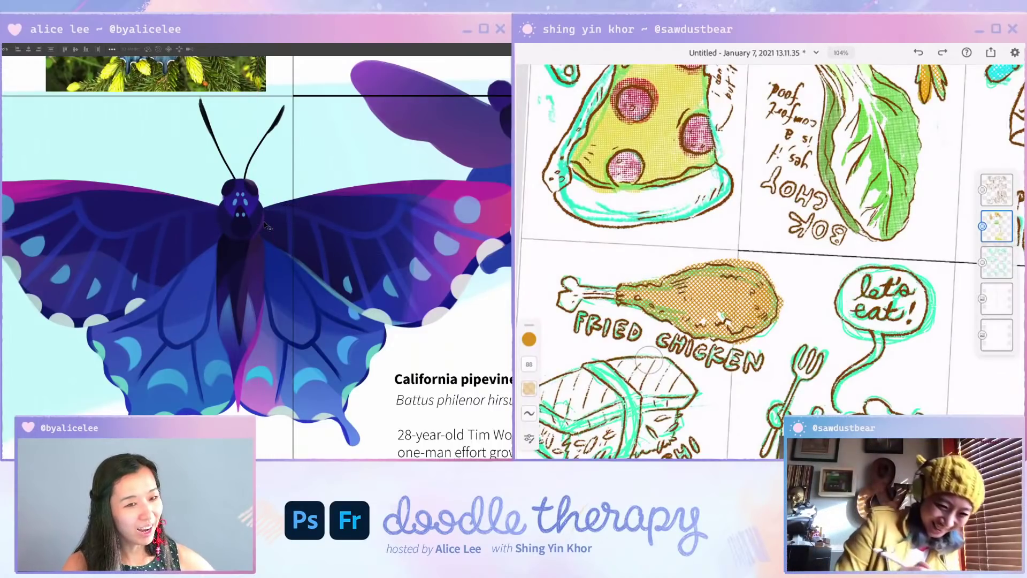
# Step: In Fresco, erase the golden-brown color spilling over the drumstick's upper outline with the eraser at size 40
pyautogui.press('e')
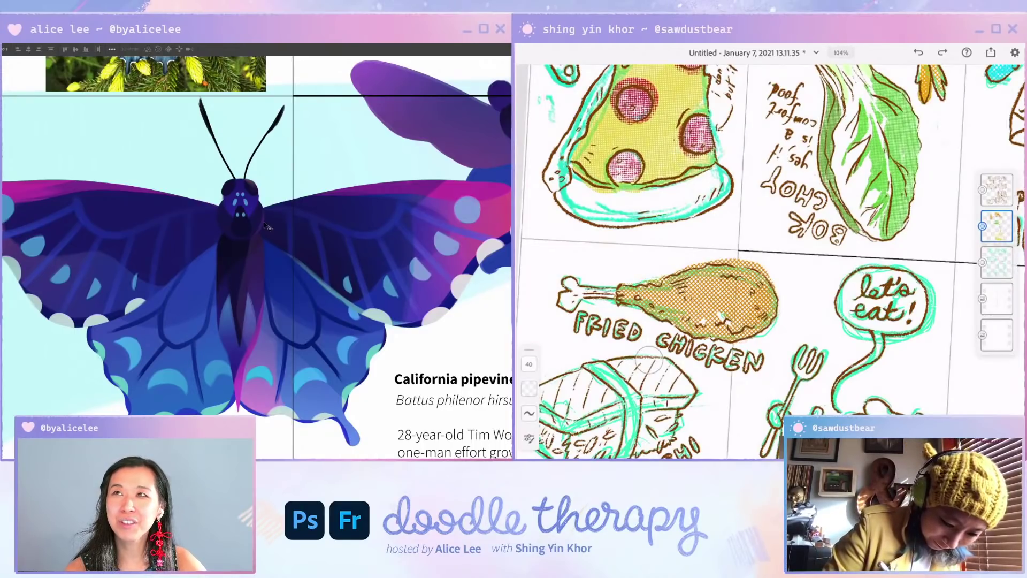
pyautogui.moveTo(690, 255); pyautogui.dragTo(757, 253)
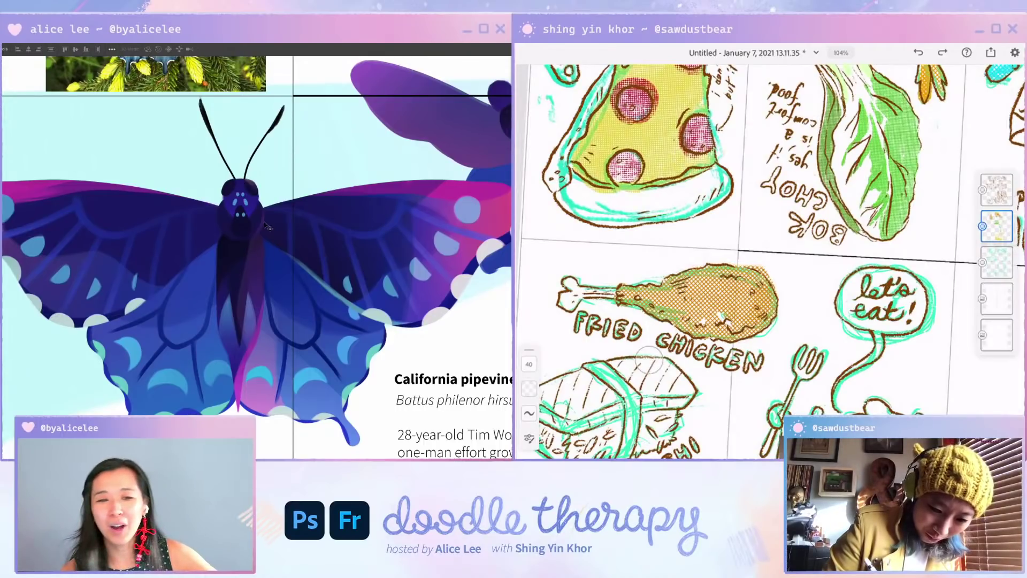
# Step: In Fresco, set the eraser size to 47 and color the salmon slices on the sushi with orange-red halftone
pyautogui.scroll(2, 746, 261)
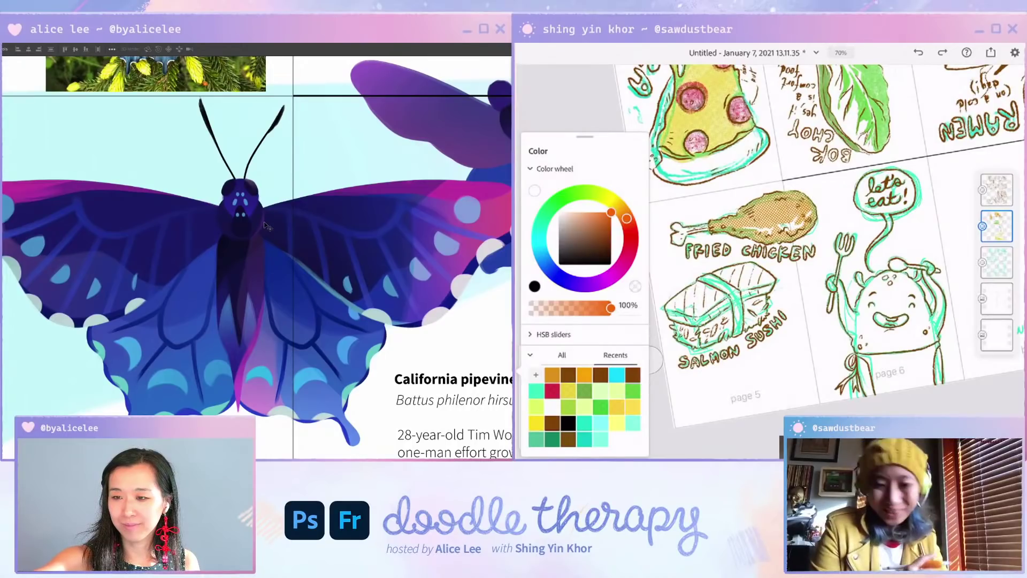
pyautogui.scroll(2, 701, 302)
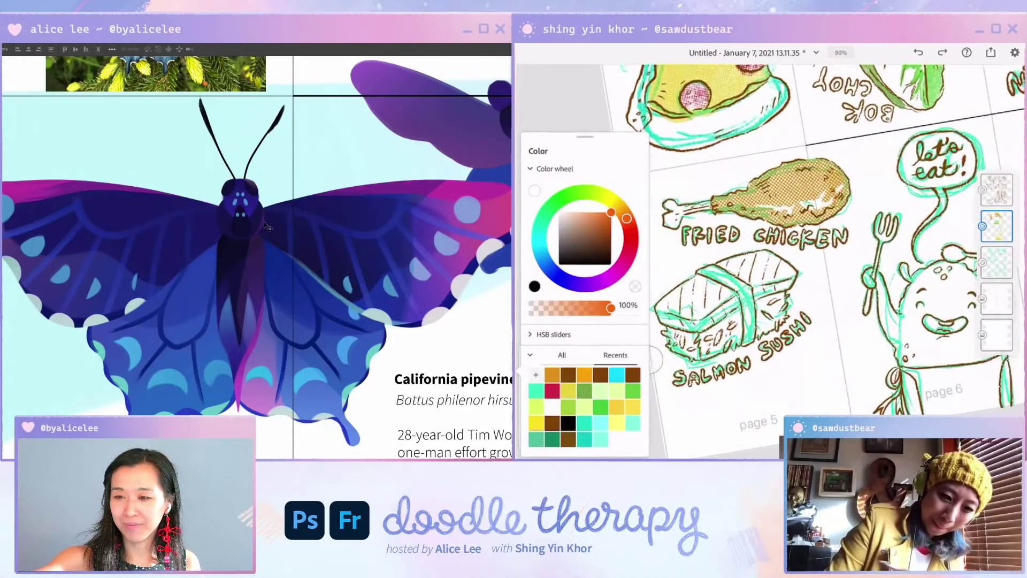
pyautogui.click(649, 360)
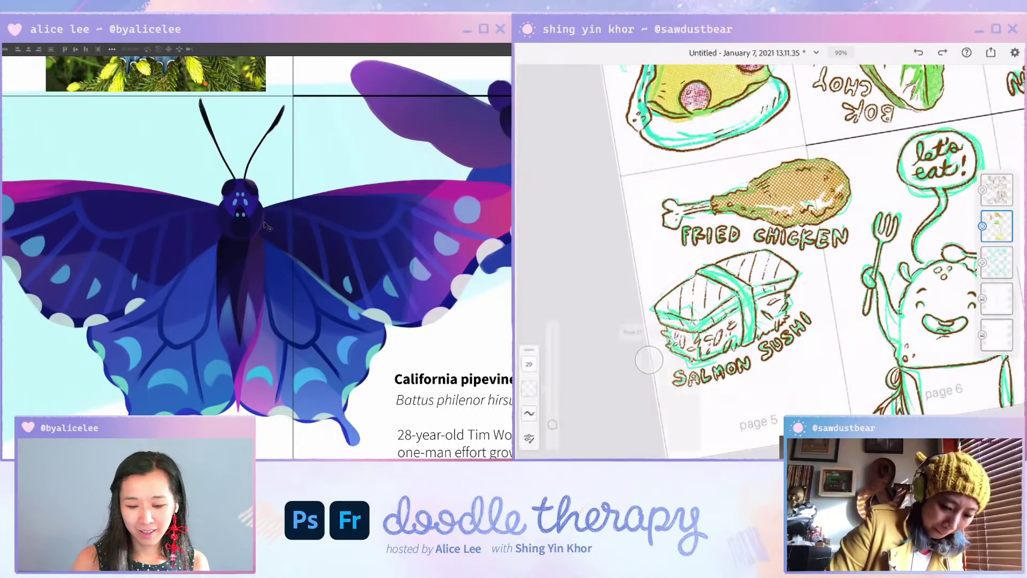
pyautogui.click(528, 363)
pyautogui.moveTo(553, 422); pyautogui.dragTo(553, 406)
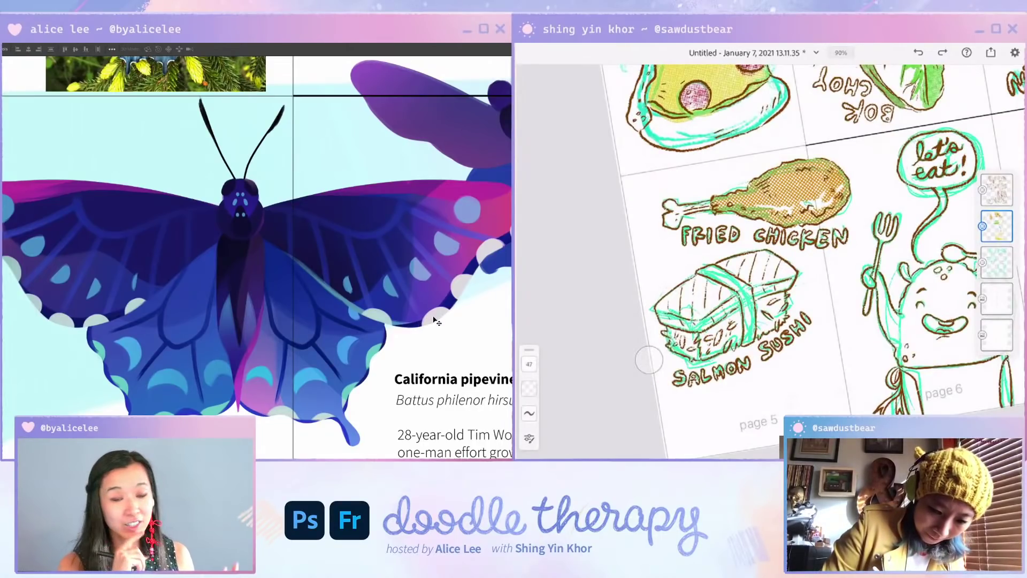
pyautogui.click(518, 107)
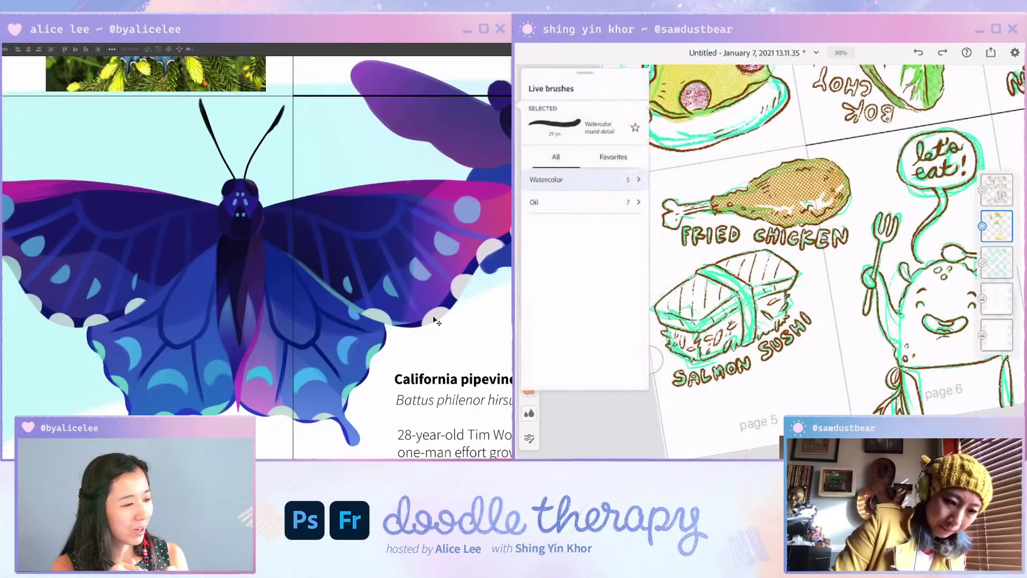
pyautogui.click(518, 82)
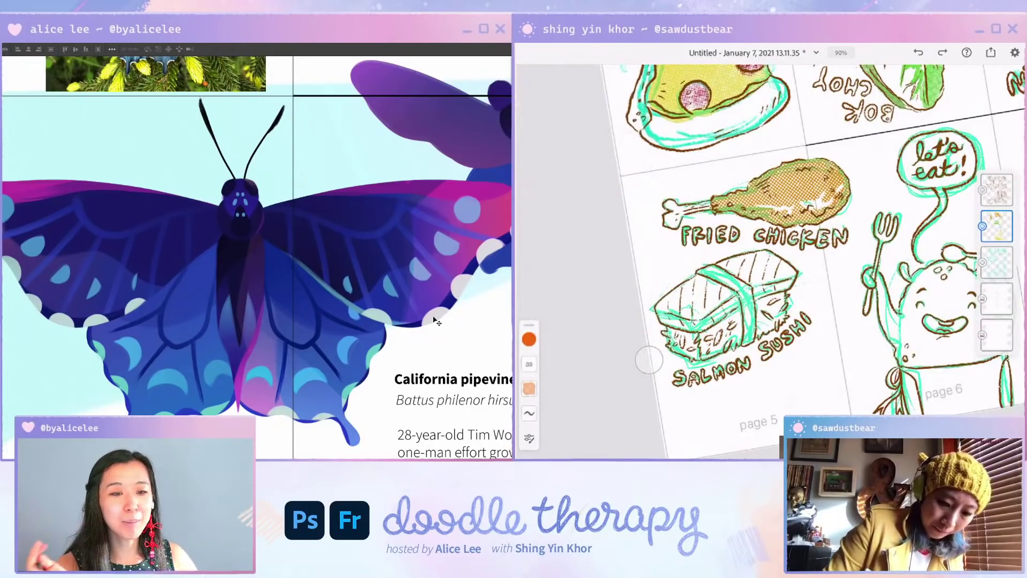
pyautogui.moveTo(697, 280); pyautogui.dragTo(686, 290)
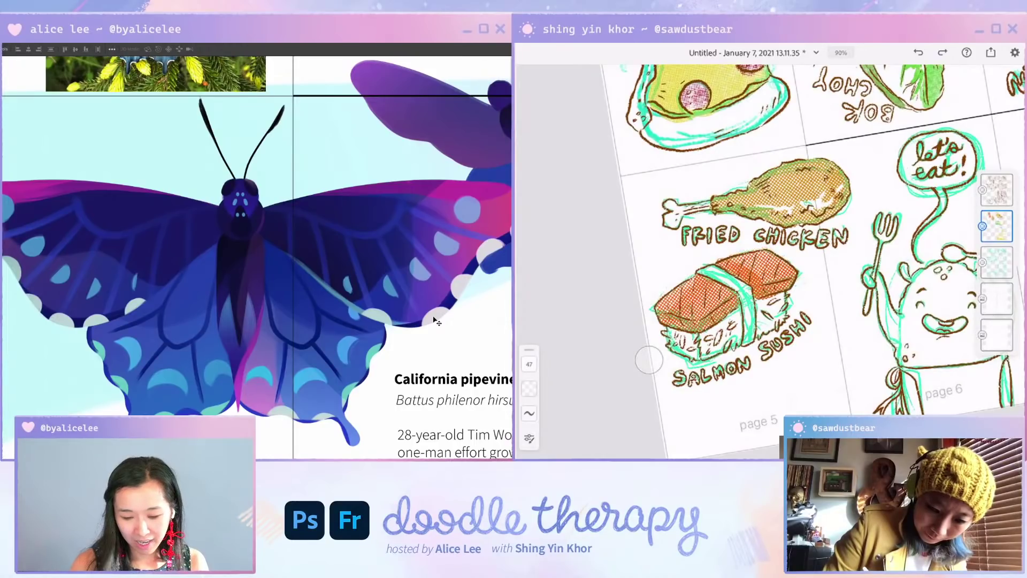
# Step: In Photoshop, undo the last wing-spot edit, rotate the left forewing's innermost light-blue spot, and nudge it slightly right
pyautogui.hotkey('ctrl', 'z')
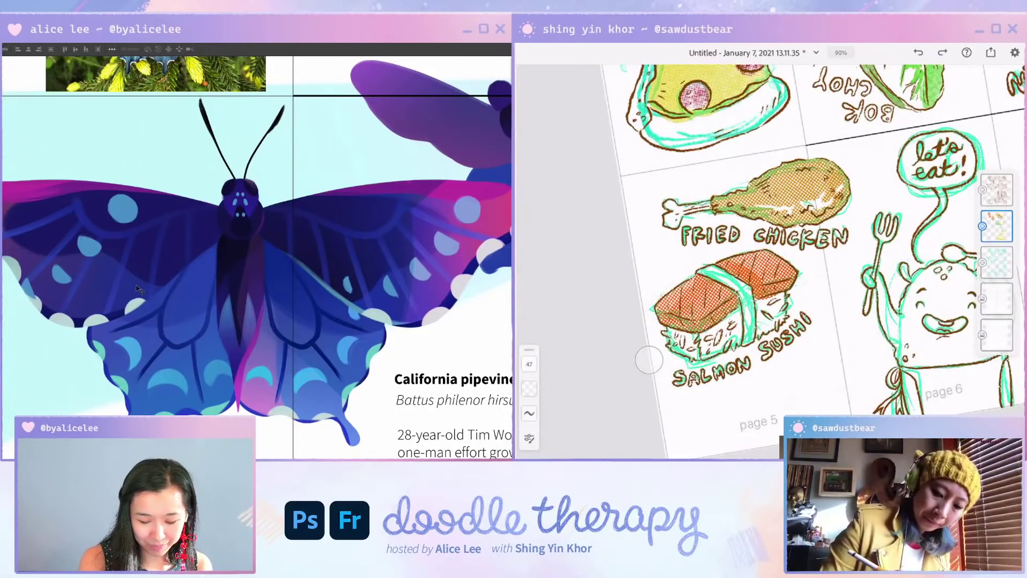
pyautogui.press('w')
pyautogui.hotkey('ctrl', 't')
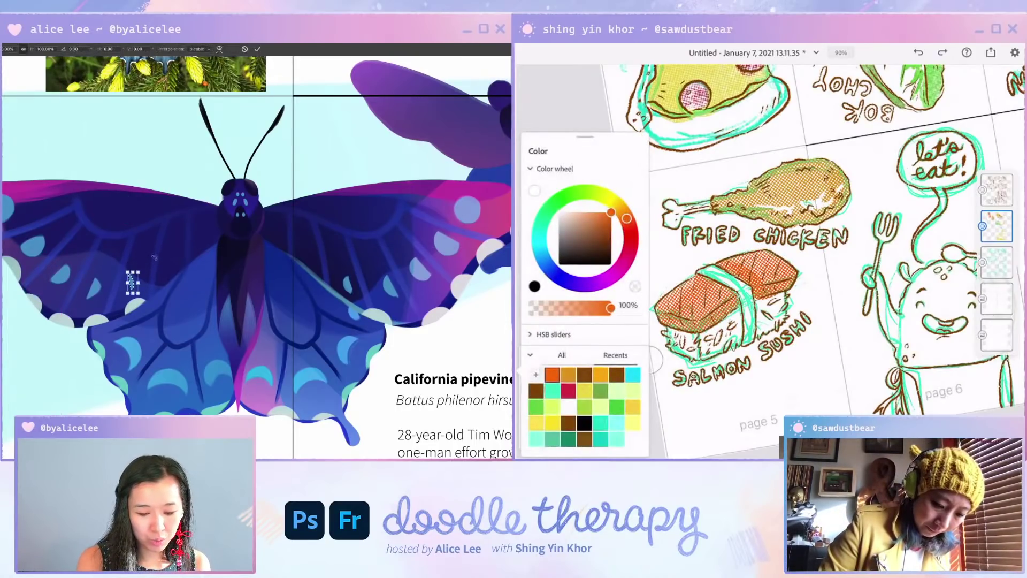
pyautogui.moveTo(154, 253); pyautogui.dragTo(163, 261)
pyautogui.press('Return')
pyautogui.press('Right')
pyautogui.press('Right')
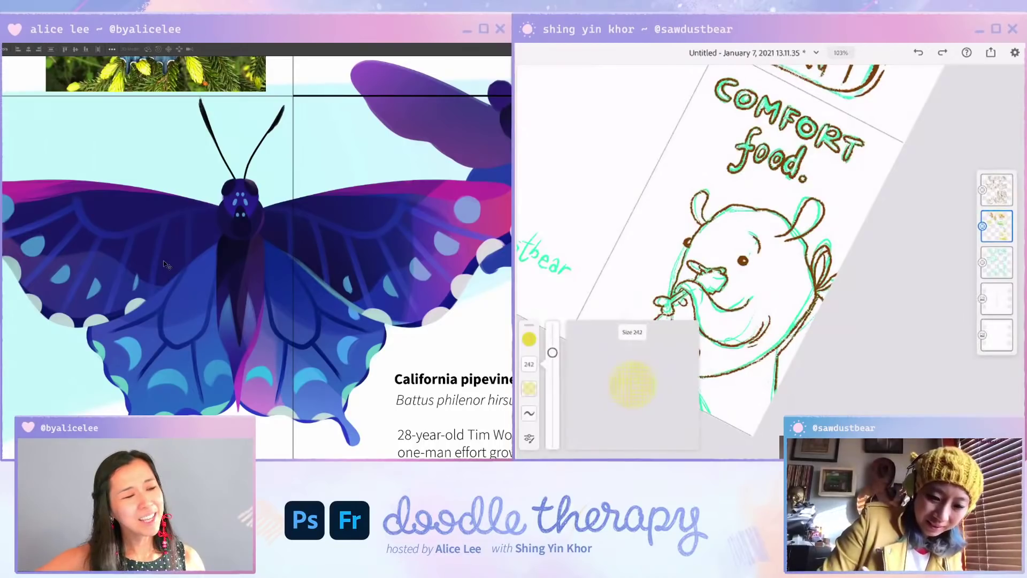
# Step: In Fresco, color the cover character with yellow halftone, using size 242 for the head and body edges and size 134 around the arm
pyautogui.moveTo(760, 206)
pyautogui.mouseDown()
pyautogui.moveTo(715, 227)
pyautogui.moveTo(695, 273)
pyautogui.moveTo(712, 332)
pyautogui.moveTo(749, 341)
pyautogui.mouseUp()
pyautogui.moveTo(680, 320)
pyautogui.mouseDown()
pyautogui.moveTo(663, 344)
pyautogui.moveTo(722, 388)
pyautogui.mouseUp()
pyautogui.moveTo(694, 206); pyautogui.dragTo(687, 214)
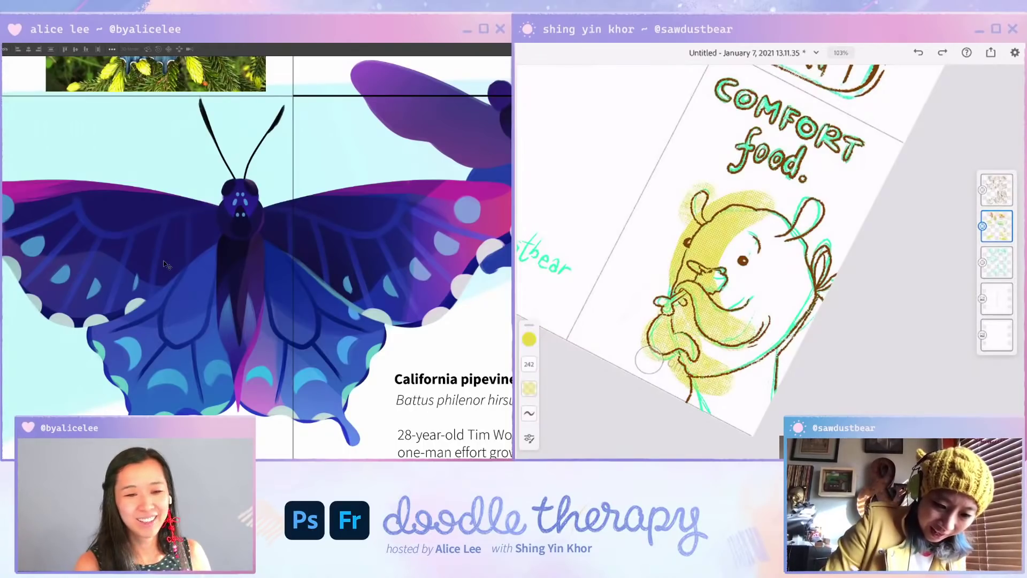
pyautogui.moveTo(805, 206)
pyautogui.mouseDown()
pyautogui.moveTo(786, 241)
pyautogui.moveTo(818, 294)
pyautogui.mouseUp()
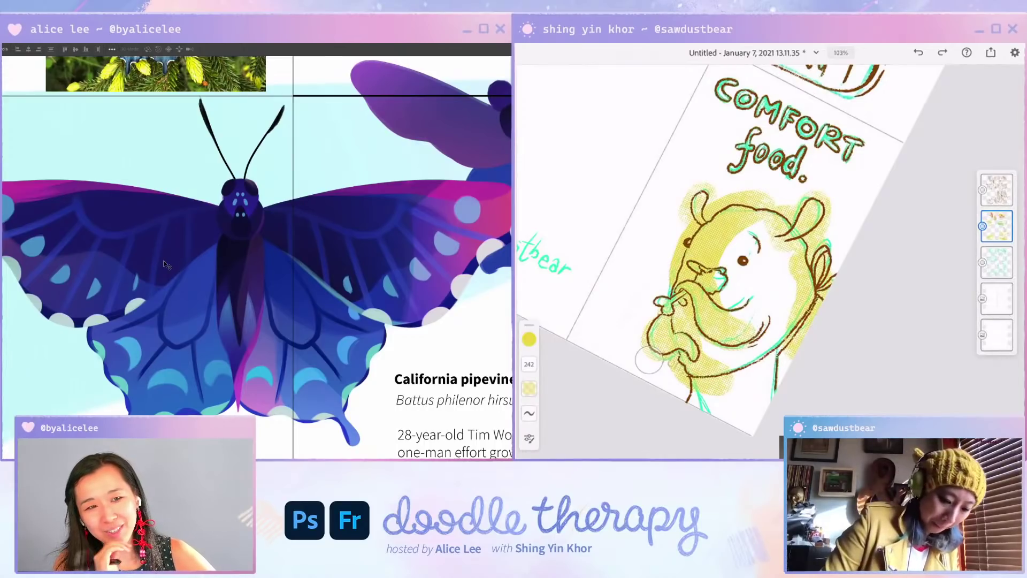
pyautogui.click(529, 363)
pyautogui.moveTo(552, 353); pyautogui.dragTo(552, 374)
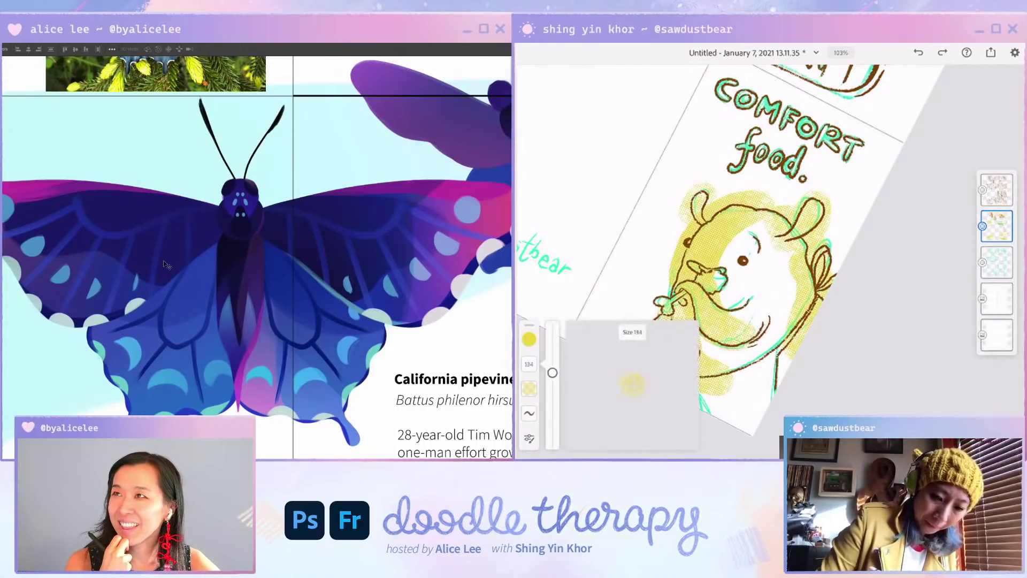
pyautogui.moveTo(727, 299)
pyautogui.mouseDown()
pyautogui.moveTo(752, 291)
pyautogui.moveTo(768, 341)
pyautogui.mouseUp()
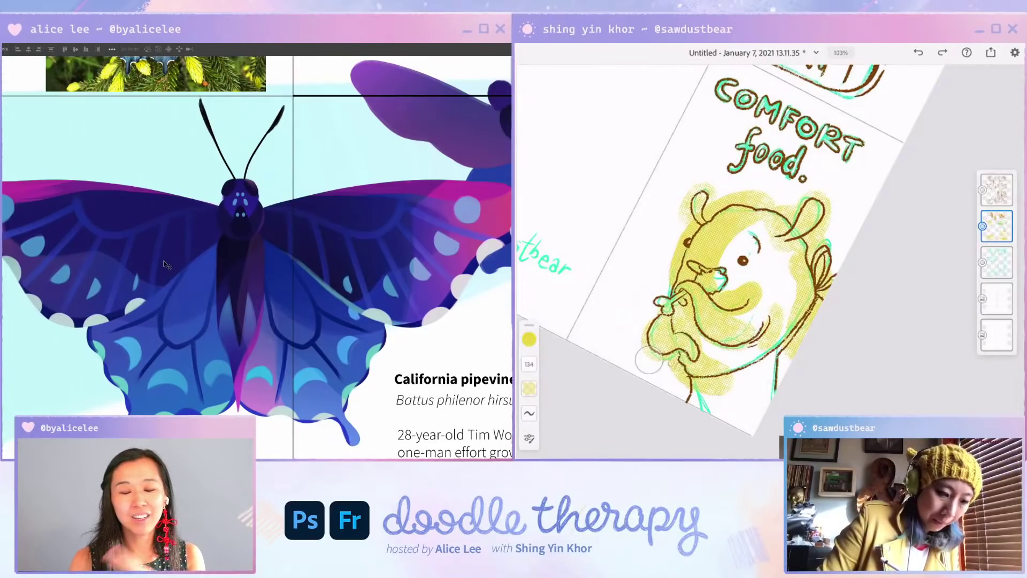
# Step: Erase the yellow from the drumstick held by the cover character
pyautogui.click(517, 158)
pyautogui.click(518, 158)
pyautogui.moveTo(702, 277); pyautogui.dragTo(713, 287)
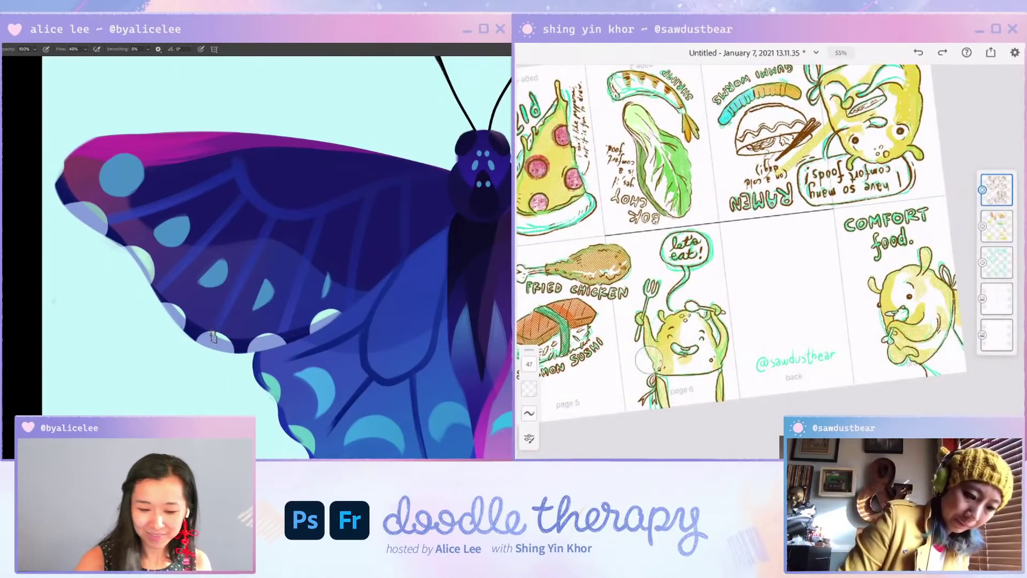
# Step: In Photoshop, select the light-green spot on the left hindwing's inner lower edge, rotate it slightly, and deselect it
pyautogui.moveTo(438, 313); pyautogui.dragTo(244, 69)
pyautogui.moveTo(434, 238); pyautogui.dragTo(373, 349)
pyautogui.press('w')
pyautogui.click(165, 302)
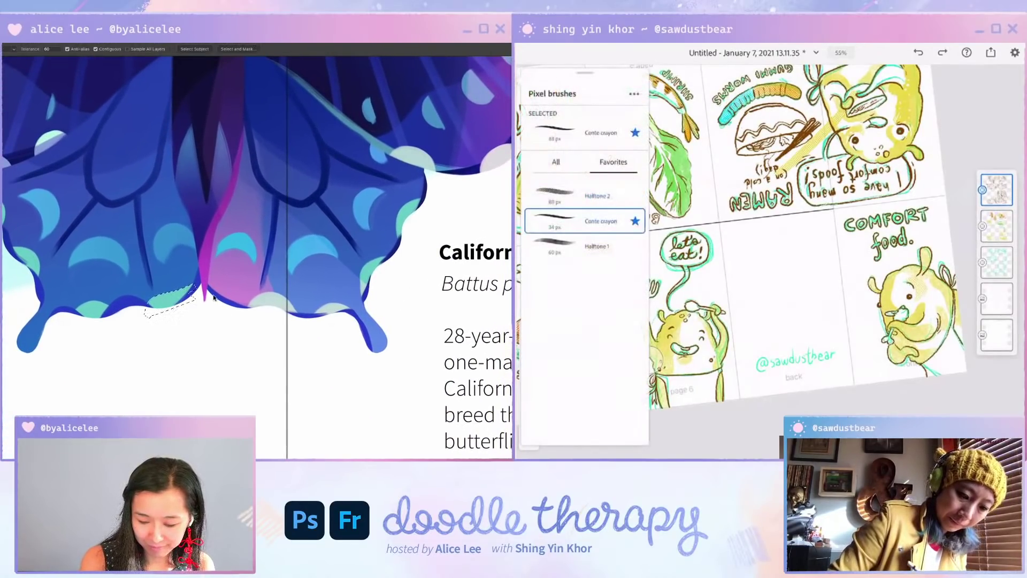
pyautogui.hotkey('ctrl', 't')
pyautogui.moveTo(206, 290); pyautogui.dragTo(201, 303)
pyautogui.press('Return')
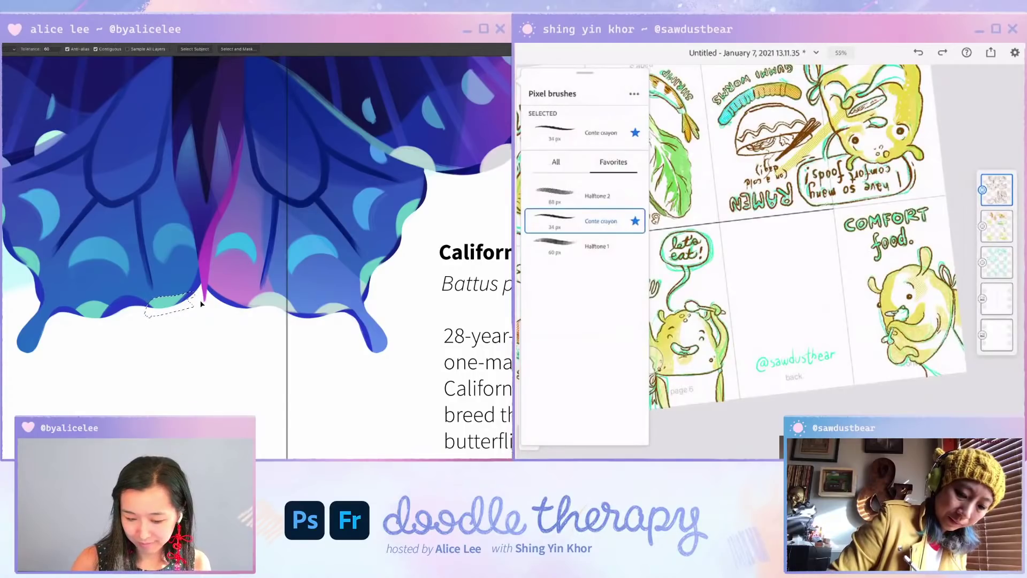
pyautogui.press('super+d')
# Step: Try to save the Photoshop zine document and dismiss the resulting dialog
pyautogui.moveTo(394, 303); pyautogui.dragTo(469, 355)
pyautogui.press('super+s')
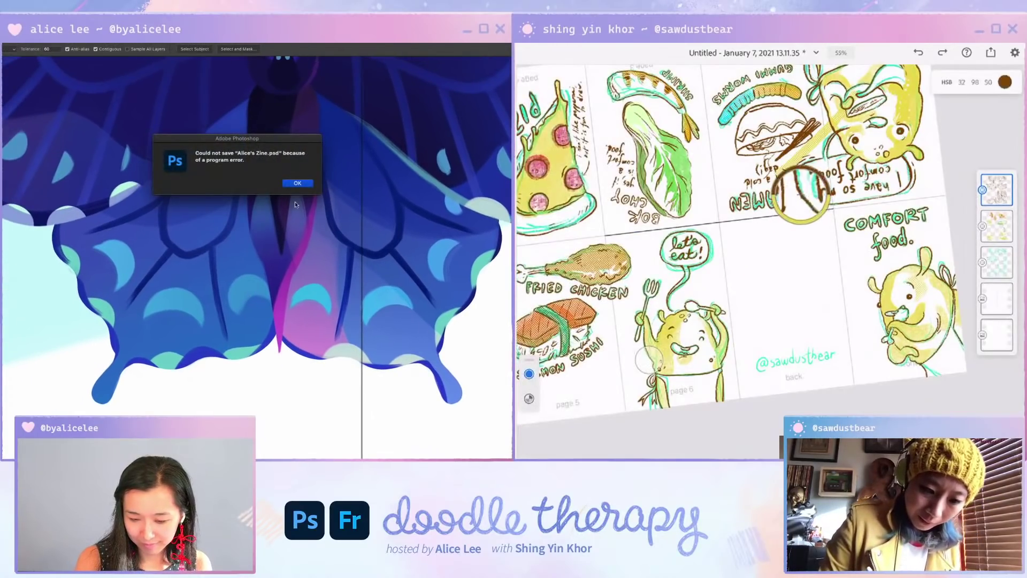
pyautogui.click(297, 183)
pyautogui.moveTo(333, 247); pyautogui.dragTo(292, 293)
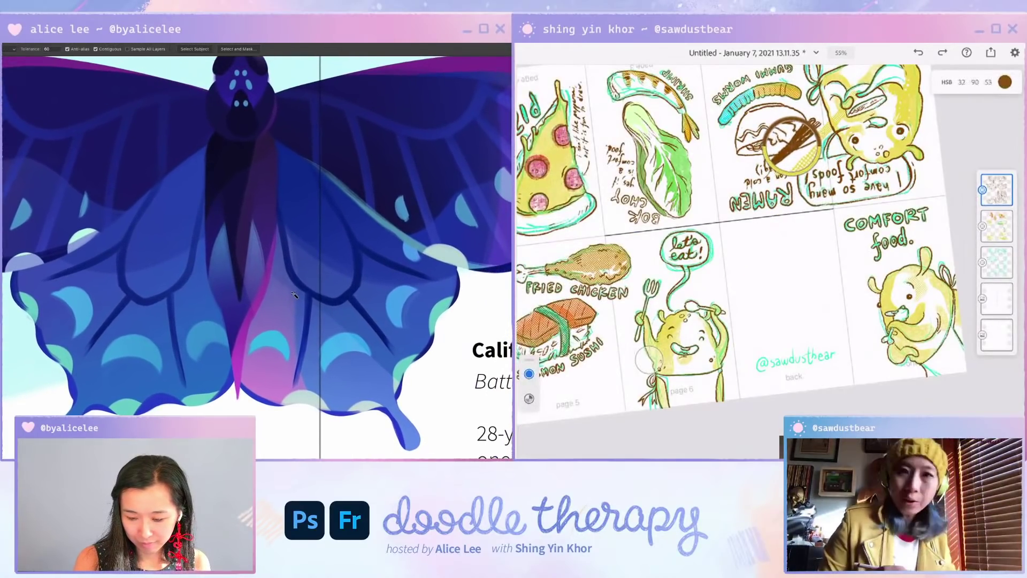
pyautogui.press('F10')
pyautogui.press('super+minus')
pyautogui.press('super+minus')
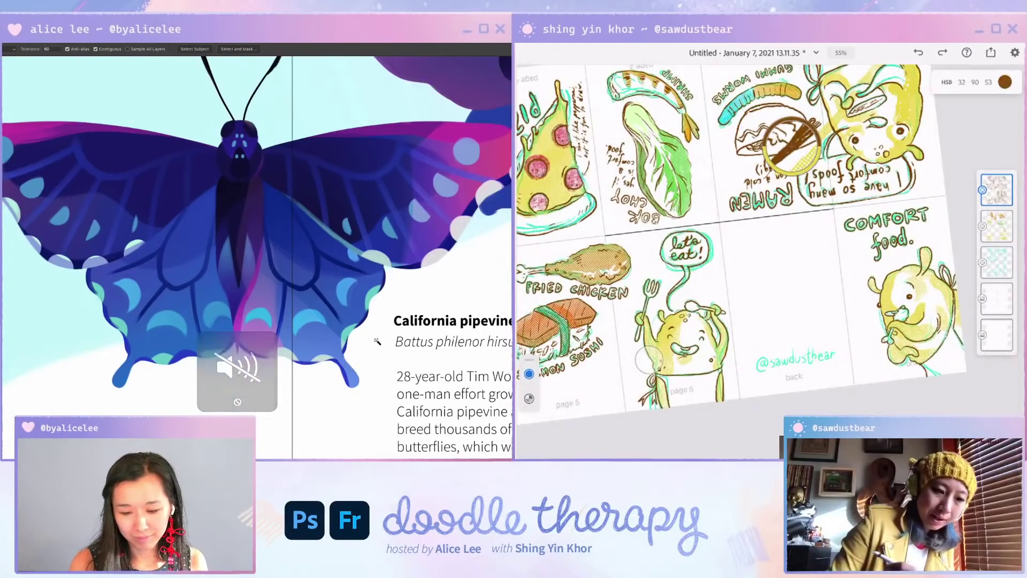
pyautogui.moveTo(384, 325); pyautogui.dragTo(270, 360)
pyautogui.moveTo(393, 294); pyautogui.dragTo(343, 311)
pyautogui.scroll(-2, 341, 310)
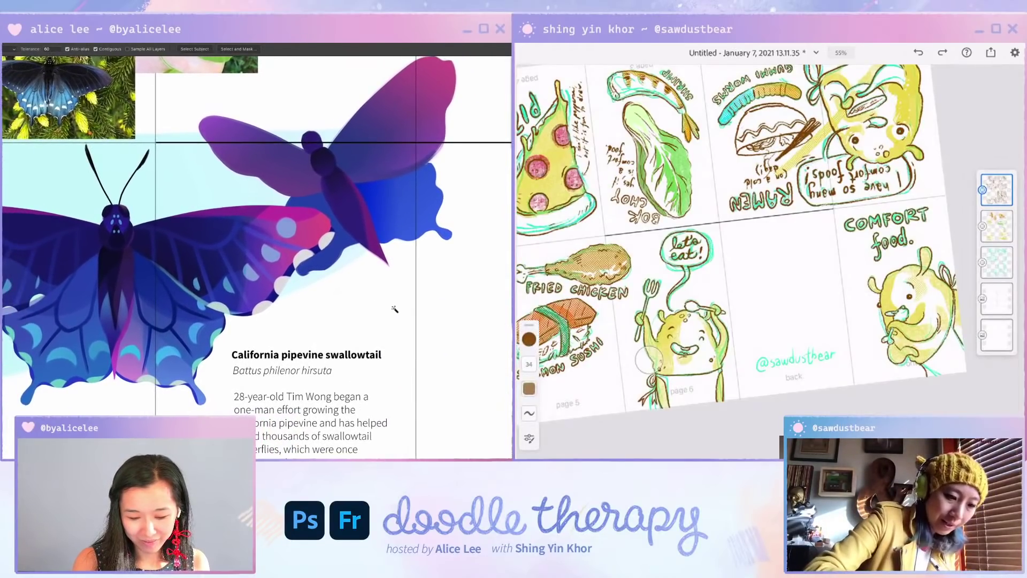
# Step: Sample pink from the upper butterfly's wing and brush it softly over the white spots along the right forewing's outer edge
pyautogui.press('super+plus')
pyautogui.press('v')
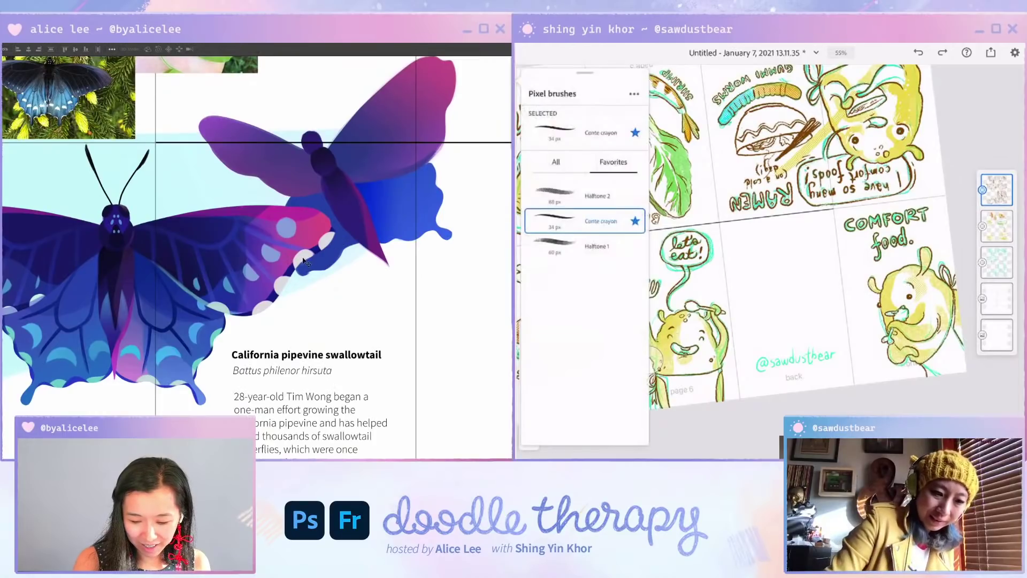
pyautogui.press('super+plus')
pyautogui.press('i')
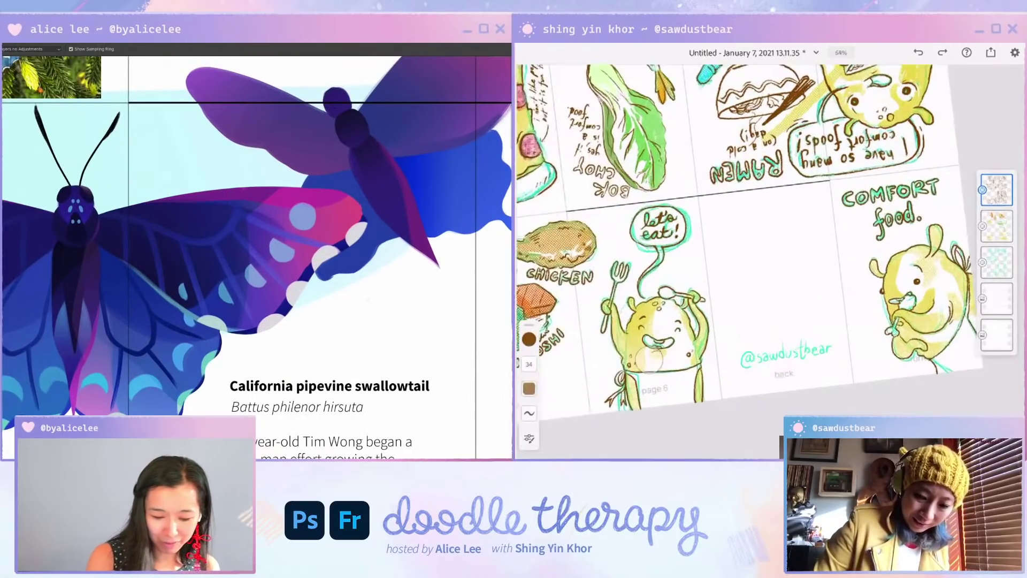
pyautogui.scroll(-3, 237, 261)
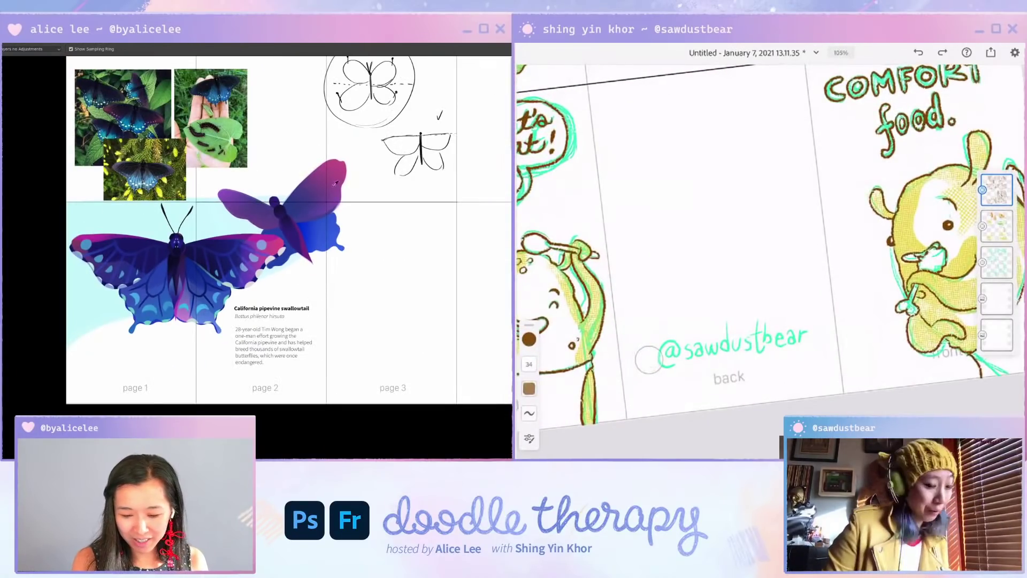
pyautogui.scroll(3, 379, 217)
pyautogui.press('b')
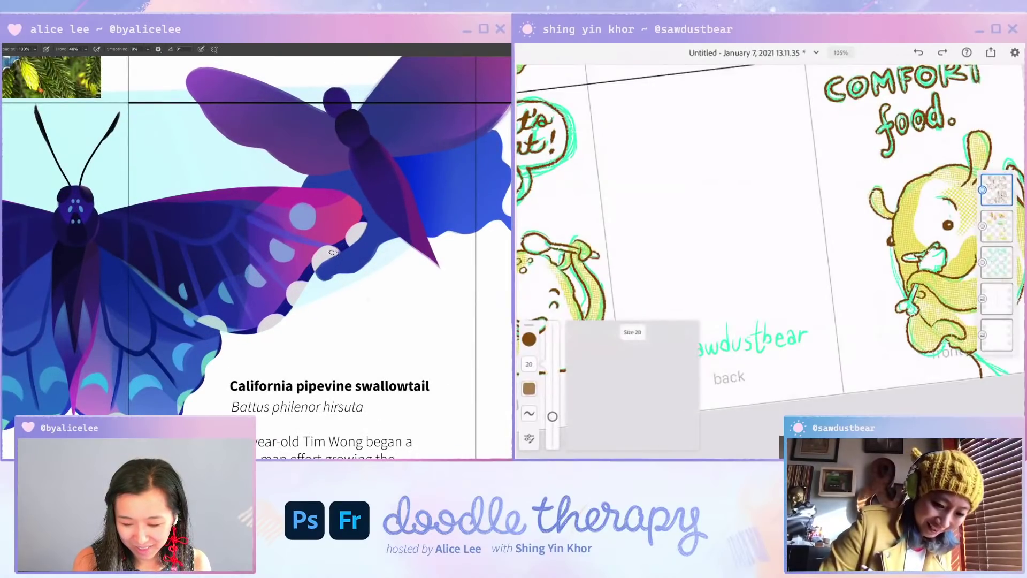
pyautogui.moveTo(316, 274)
pyautogui.mouseDown()
pyautogui.moveTo(360, 230)
pyautogui.moveTo(341, 249)
pyautogui.mouseUp()
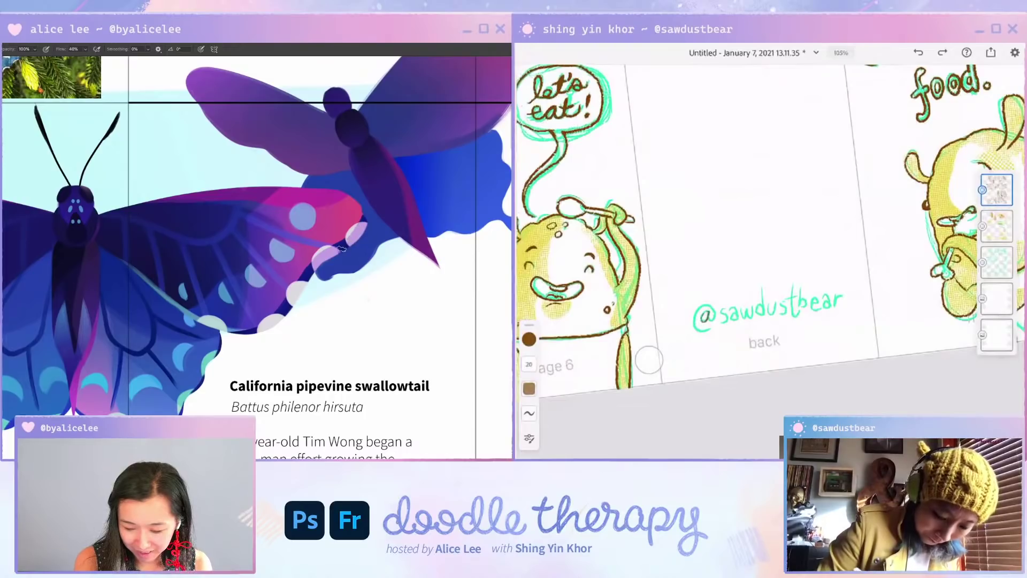
pyautogui.moveTo(292, 307); pyautogui.dragTo(294, 286)
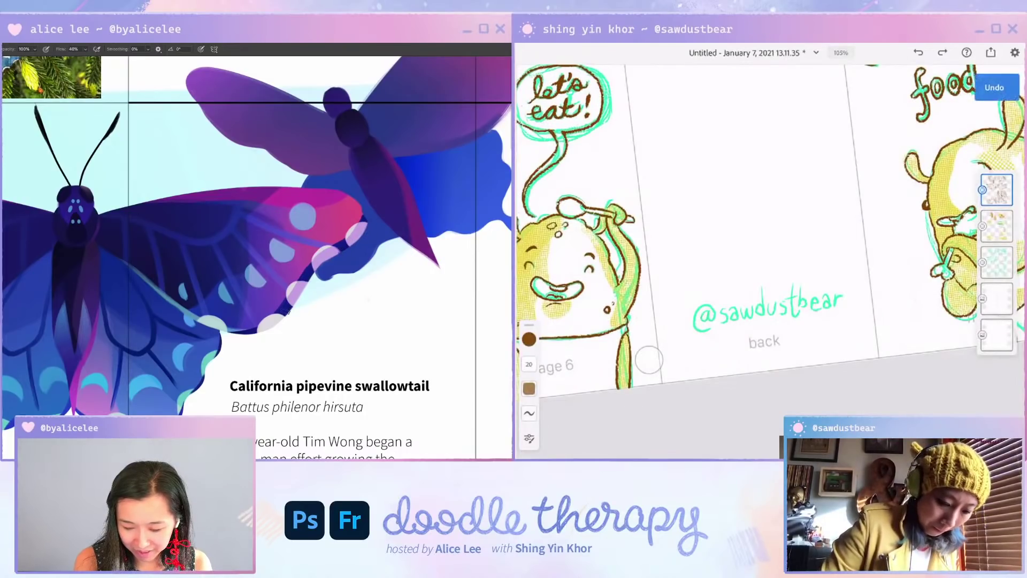
# Step: Rotate the canvas, tint the remaining white spots on the right forewing's lower edge pale pink, and reset the rotation
pyautogui.press('r')
pyautogui.moveTo(313, 354); pyautogui.dragTo(408, 247)
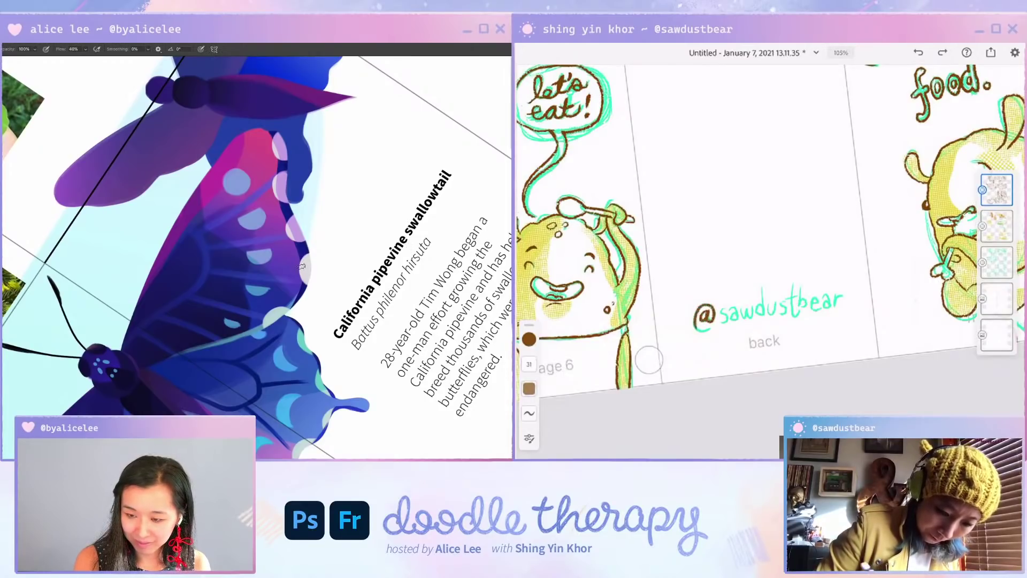
pyautogui.moveTo(304, 264)
pyautogui.mouseDown()
pyautogui.moveTo(307, 256)
pyautogui.moveTo(306, 270)
pyautogui.mouseUp()
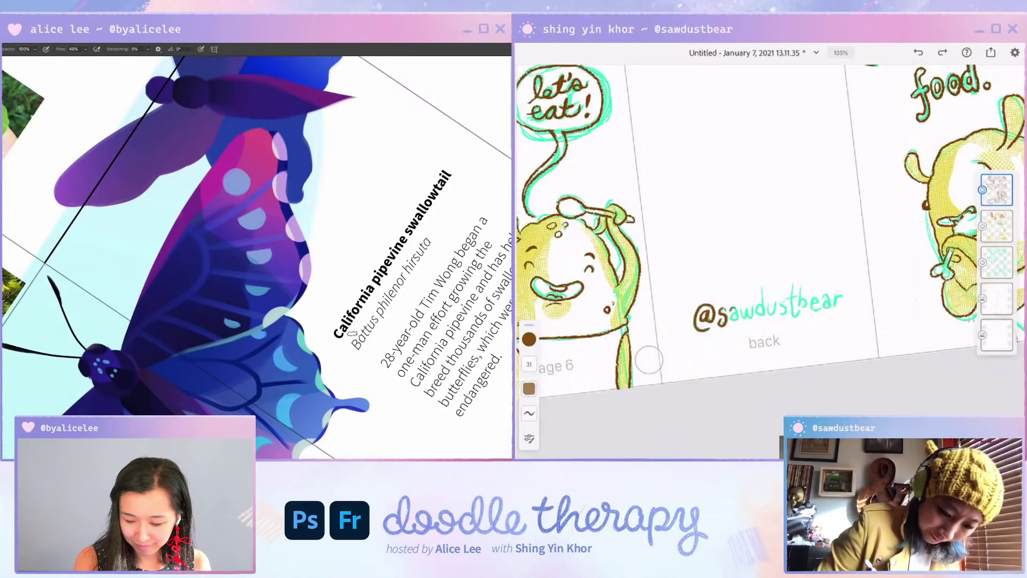
pyautogui.press('r')
pyautogui.moveTo(347, 332); pyautogui.dragTo(369, 269)
pyautogui.moveTo(300, 298); pyautogui.dragTo(304, 287)
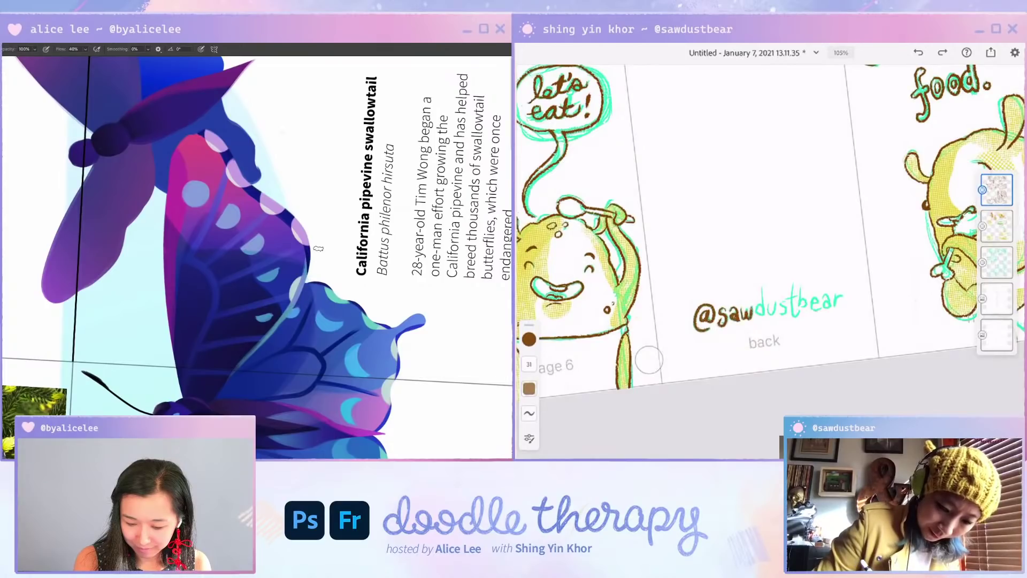
pyautogui.press('Escape')
pyautogui.moveTo(391, 327); pyautogui.dragTo(437, 284)
pyautogui.press('i')
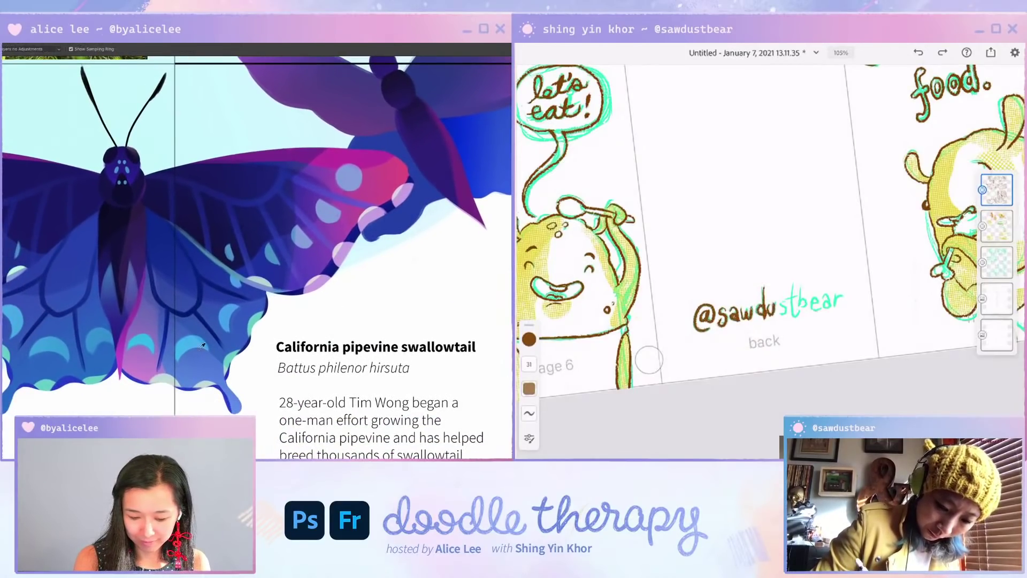
# Step: In Fresco, ink the last letters of the artist's handle on the back page in brown Conte crayon
pyautogui.moveTo(791, 282)
pyautogui.mouseDown()
pyautogui.moveTo(791, 316)
pyautogui.moveTo(801, 322)
pyautogui.mouseUp()
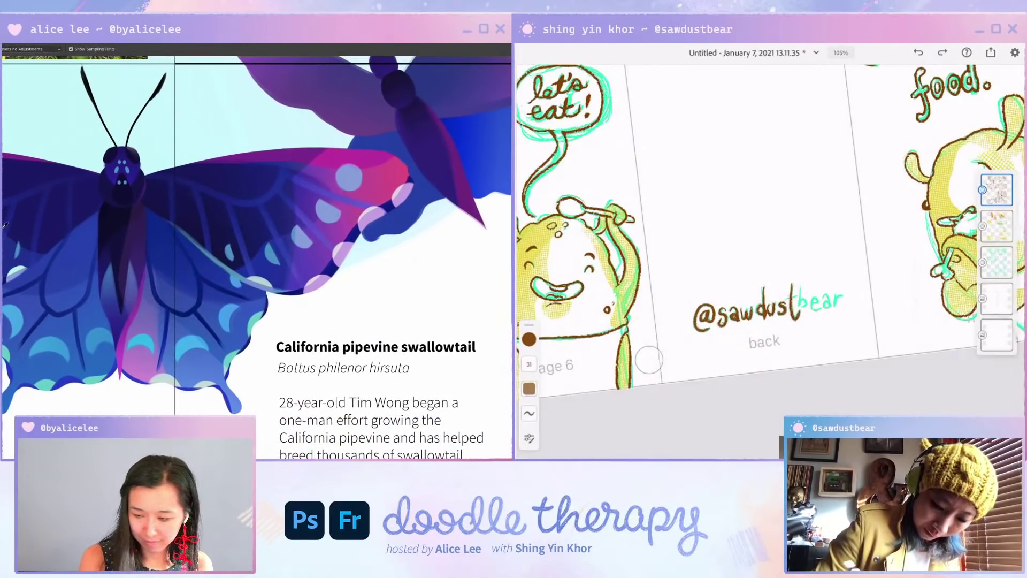
pyautogui.press('b')
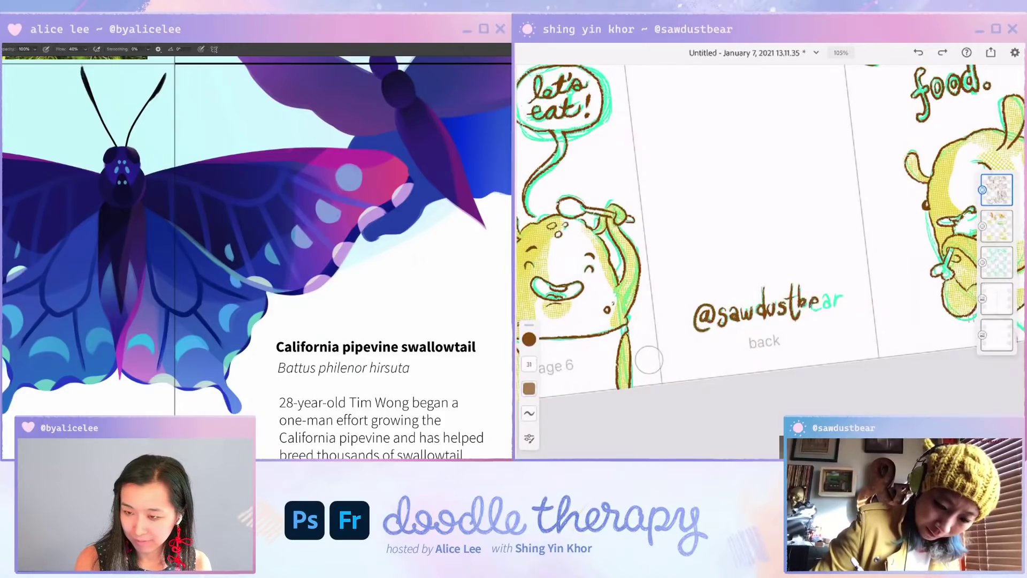
pyautogui.moveTo(418, 216); pyautogui.dragTo(290, 266)
pyautogui.moveTo(834, 294); pyautogui.dragTo(841, 293)
pyautogui.press('r')
pyautogui.moveTo(363, 284); pyautogui.dragTo(424, 180)
pyautogui.scroll(-3, 771, 241)
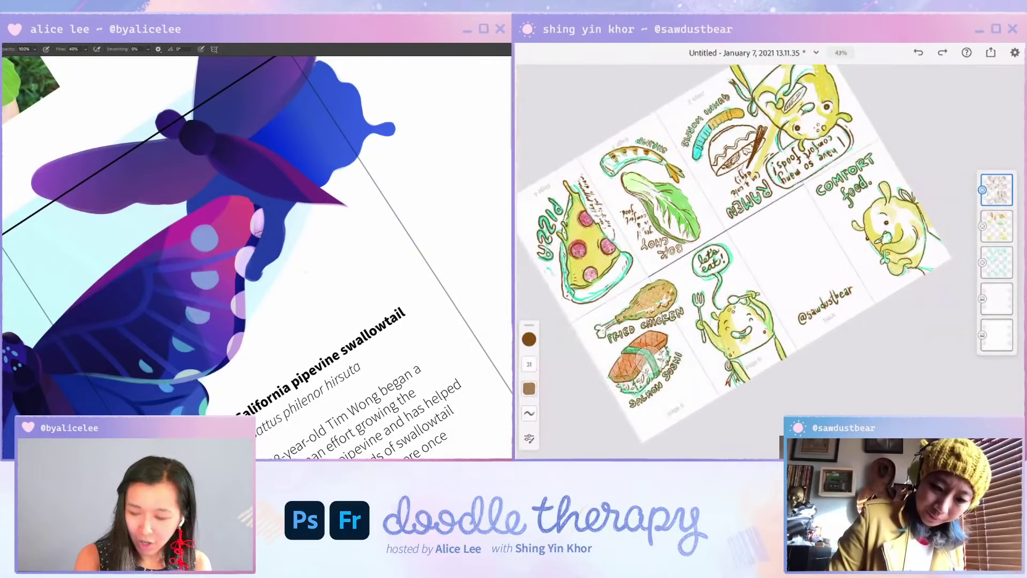
pyautogui.press('Escape')
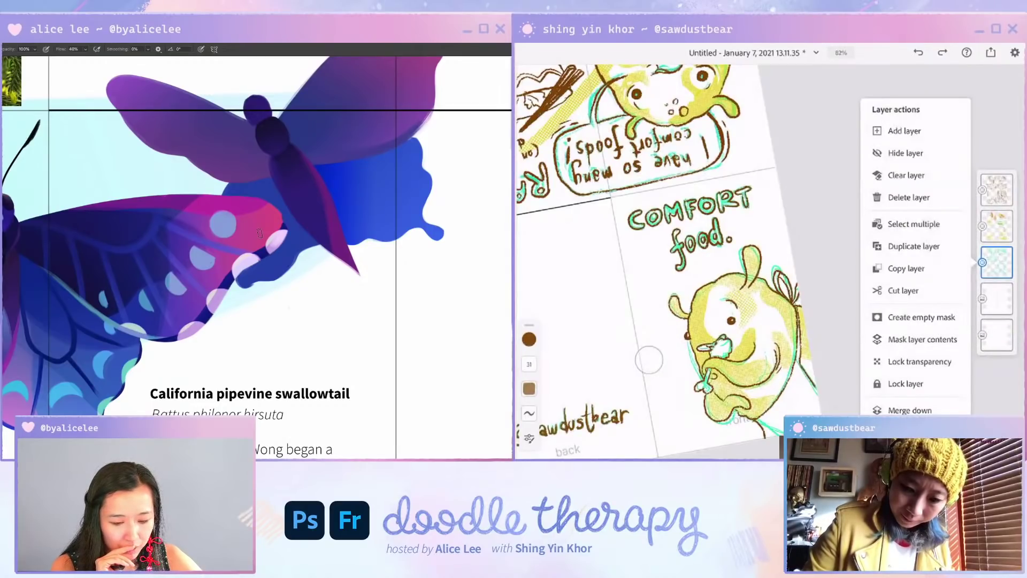
# Step: In Fresco, hide the cyan sketch layer and make the color layer beneath the inks active
pyautogui.scroll(-3, 260, 233)
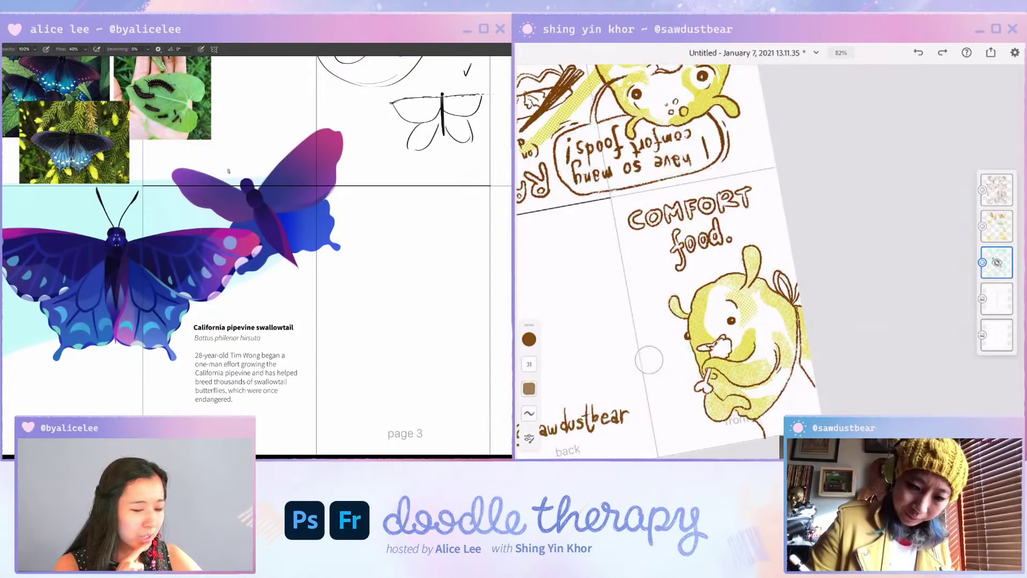
pyautogui.click(995, 225)
pyautogui.moveTo(177, 204); pyautogui.dragTo(258, 193)
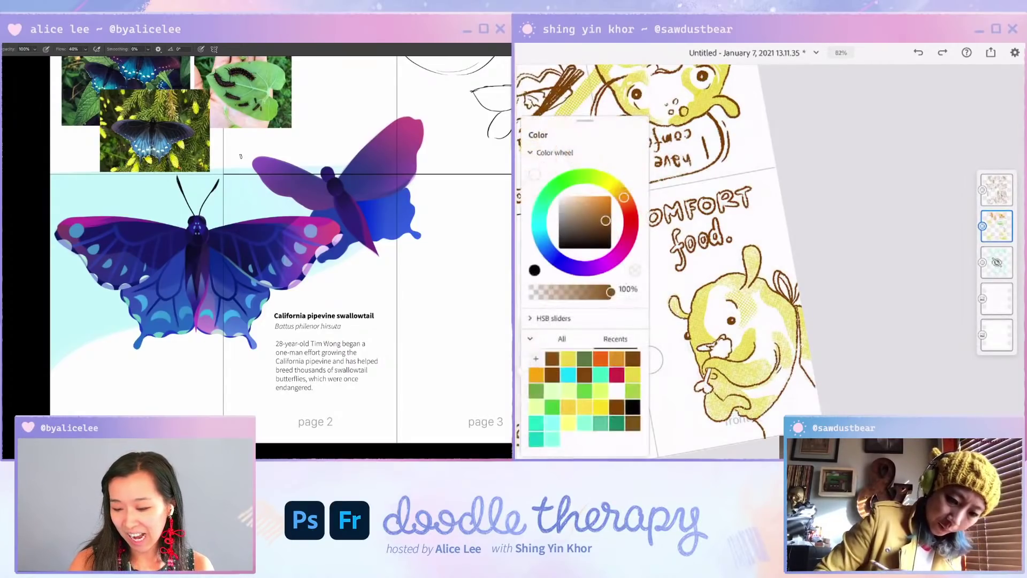
# Step: Choose orange as the brush color and fill the letters C and O of the COMFORT title on the front page
pyautogui.moveTo(511, 251); pyautogui.dragTo(12, 140)
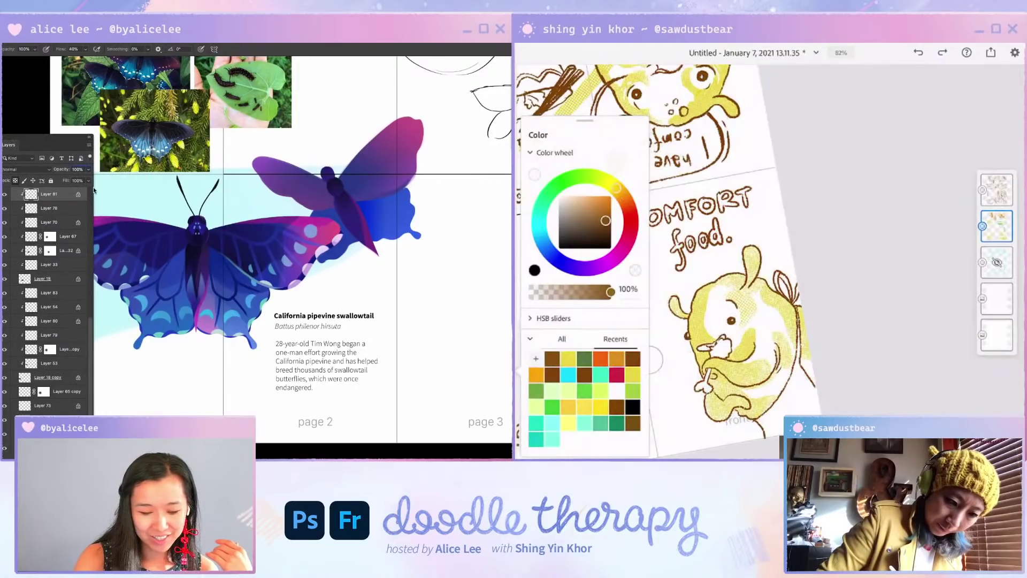
pyautogui.scroll(-10, 64, 315)
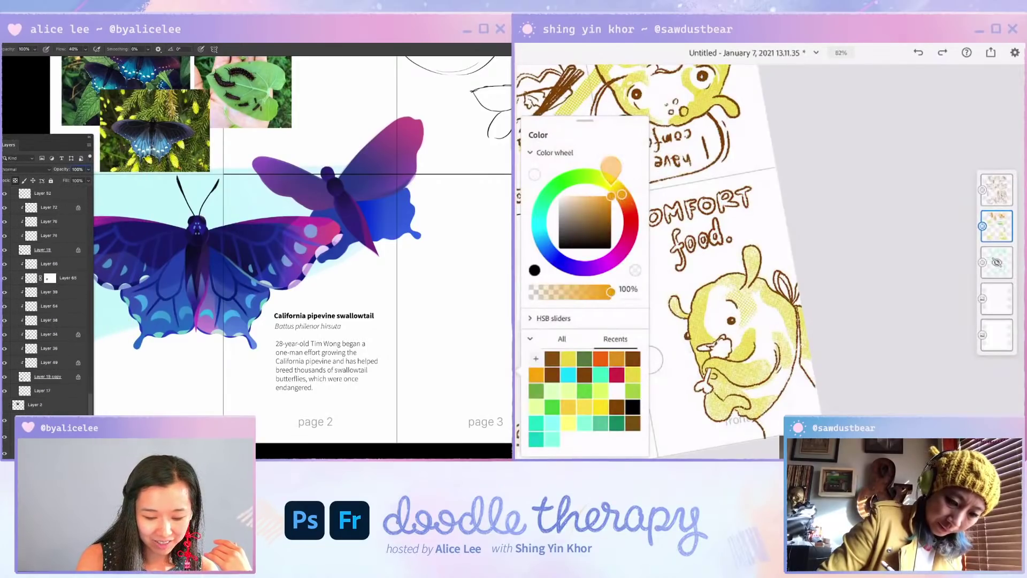
pyautogui.moveTo(12, 140); pyautogui.dragTo(508, 315)
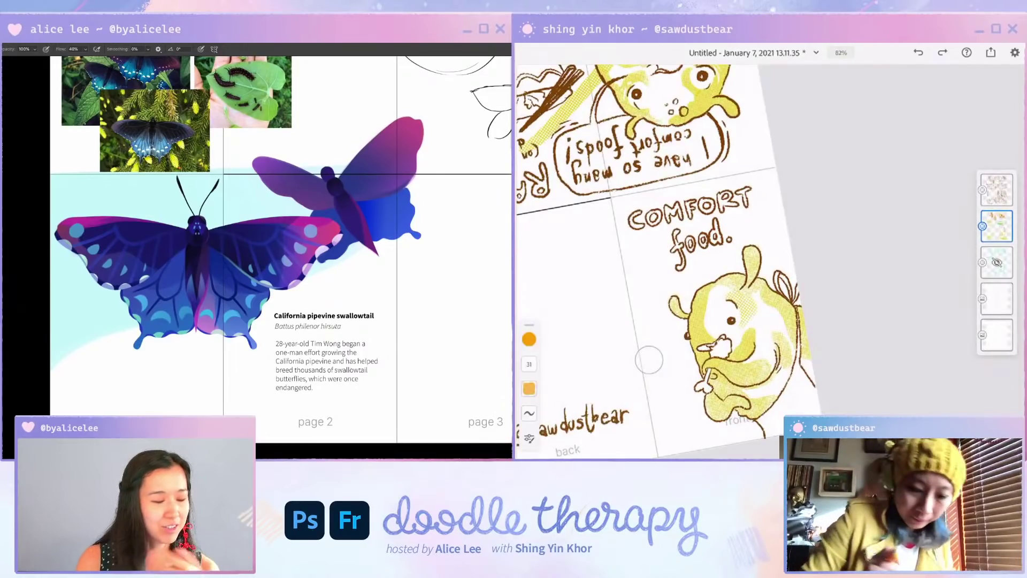
pyautogui.scroll(5, 649, 360)
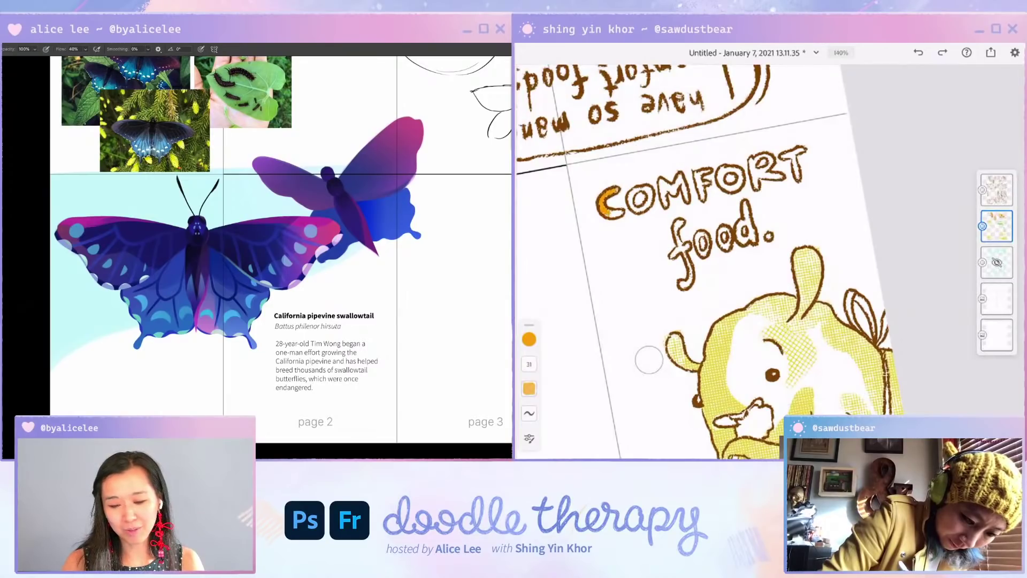
pyautogui.moveTo(612, 213)
pyautogui.mouseDown()
pyautogui.moveTo(645, 209)
pyautogui.moveTo(650, 189)
pyautogui.moveTo(649, 200)
pyautogui.mouseUp()
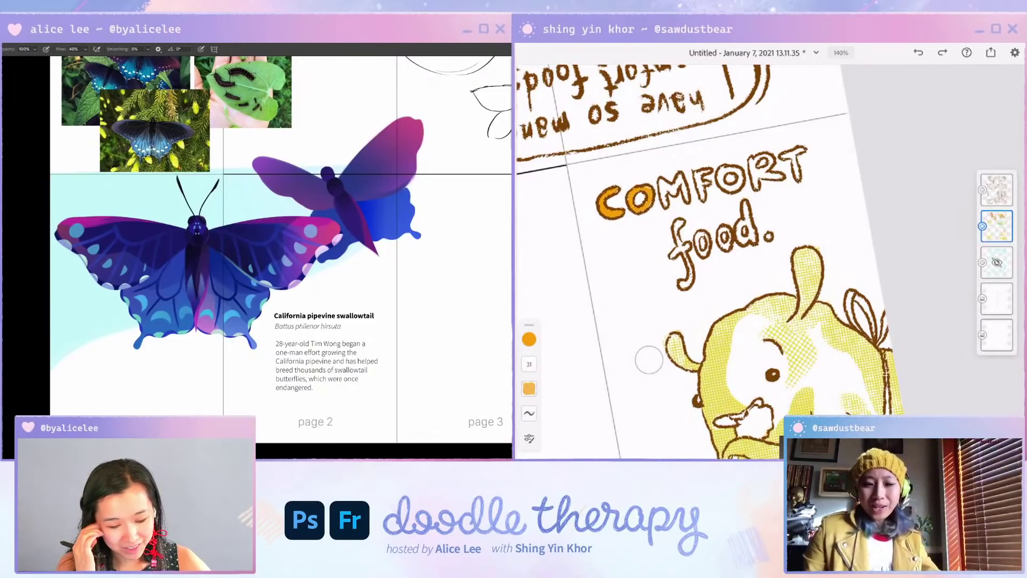
# Step: In Photoshop, rotate the canvas, brush sampled pale pink over the right forewing's outer edge spots, and reset the rotation
pyautogui.hotkey('ctrl', '+')
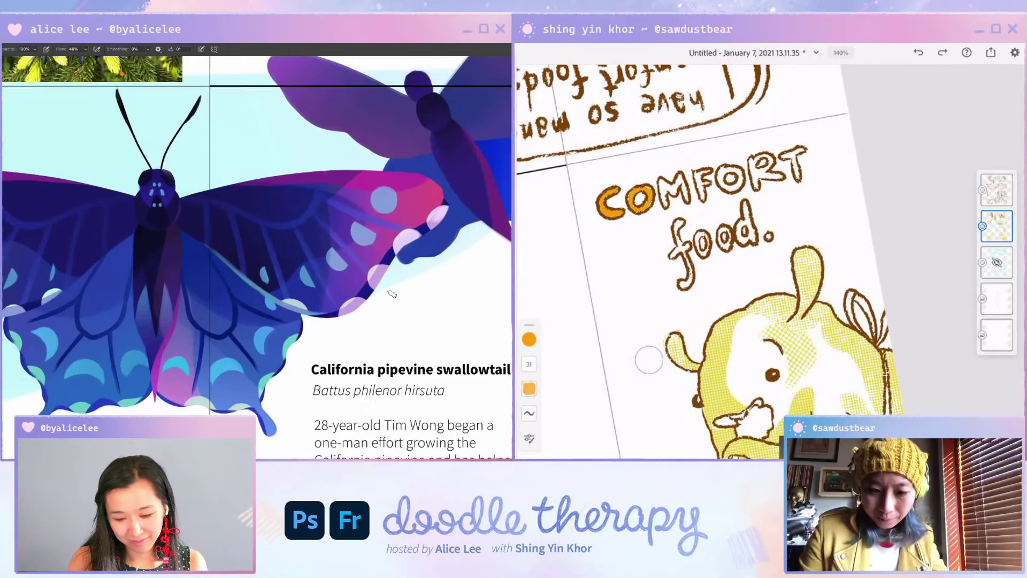
pyautogui.moveTo(392, 291); pyautogui.dragTo(280, 314)
pyautogui.press('r')
pyautogui.moveTo(401, 316); pyautogui.dragTo(415, 248)
pyautogui.hotkey('ctrl', '+')
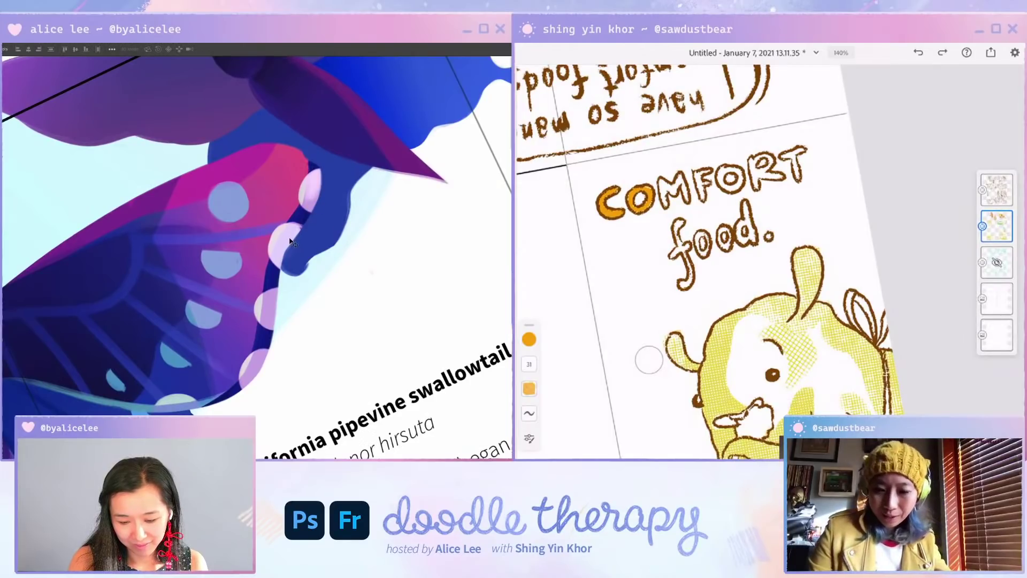
pyautogui.keyDown('alt'); pyautogui.click(271, 308); pyautogui.keyUp('alt')
pyautogui.moveTo(293, 229); pyautogui.dragTo(277, 245)
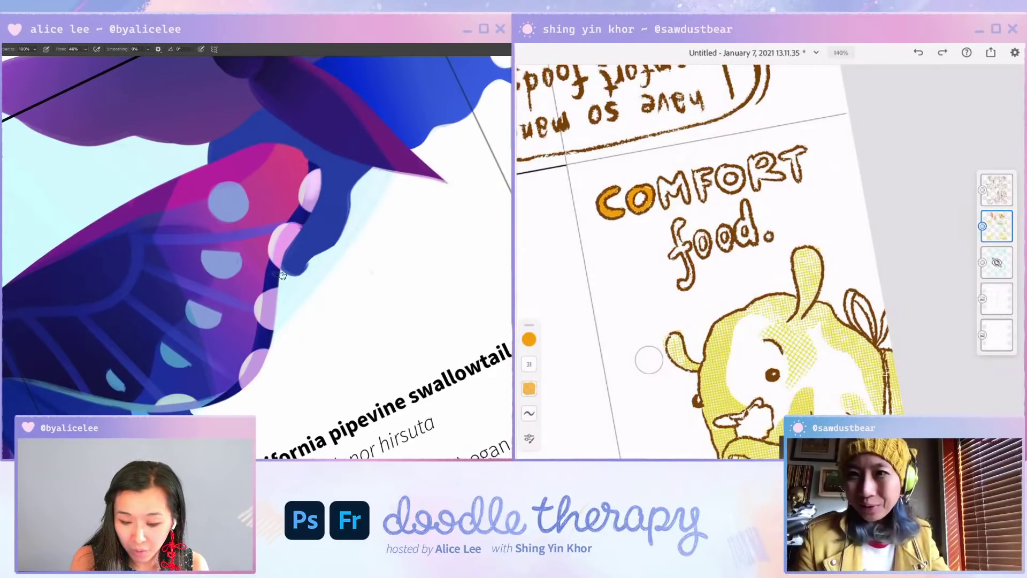
pyautogui.moveTo(317, 167); pyautogui.dragTo(310, 207)
pyautogui.press('Escape')
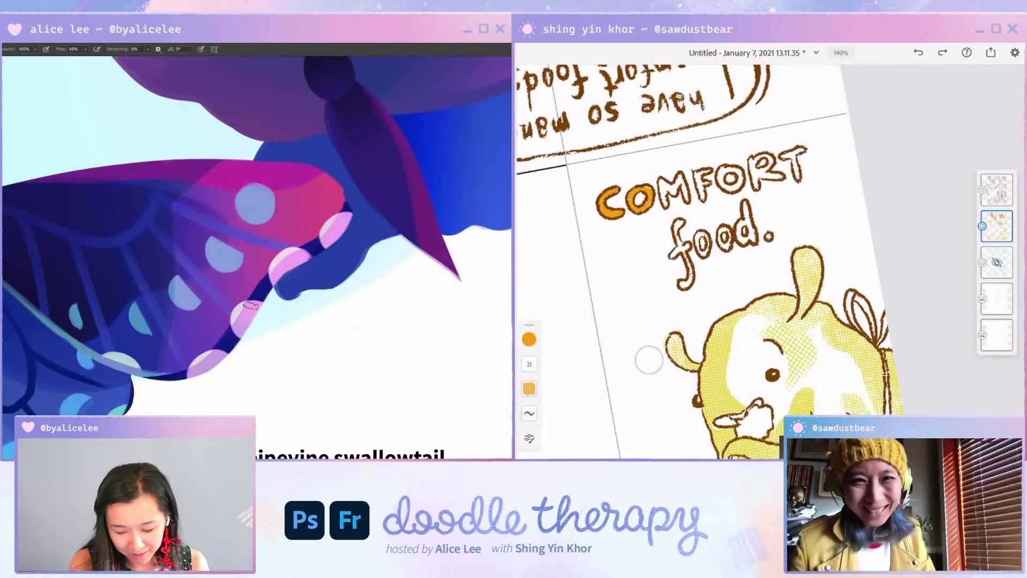
pyautogui.hotkey('ctrl', '-')
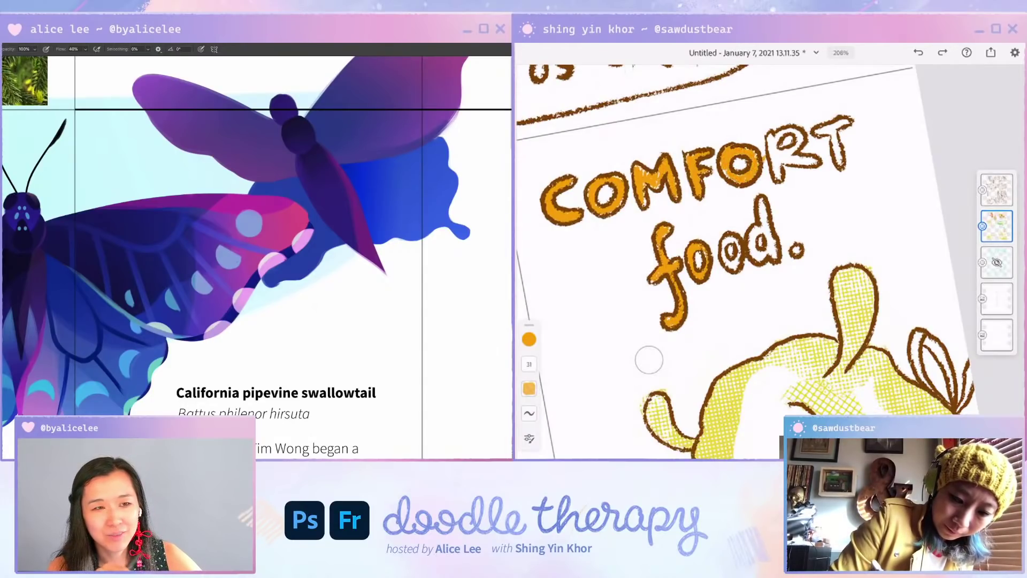
# Step: Apply a gradient over the upper butterfly's blue hindwings to darken the bright blue area beside the body
pyautogui.press('e')
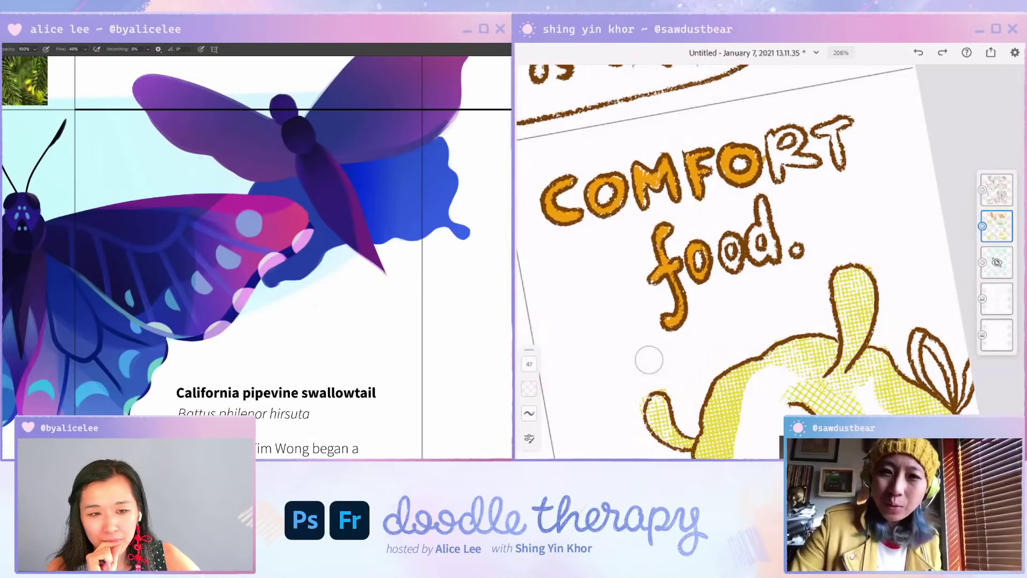
pyautogui.press('super+minus')
pyautogui.press('super+minus')
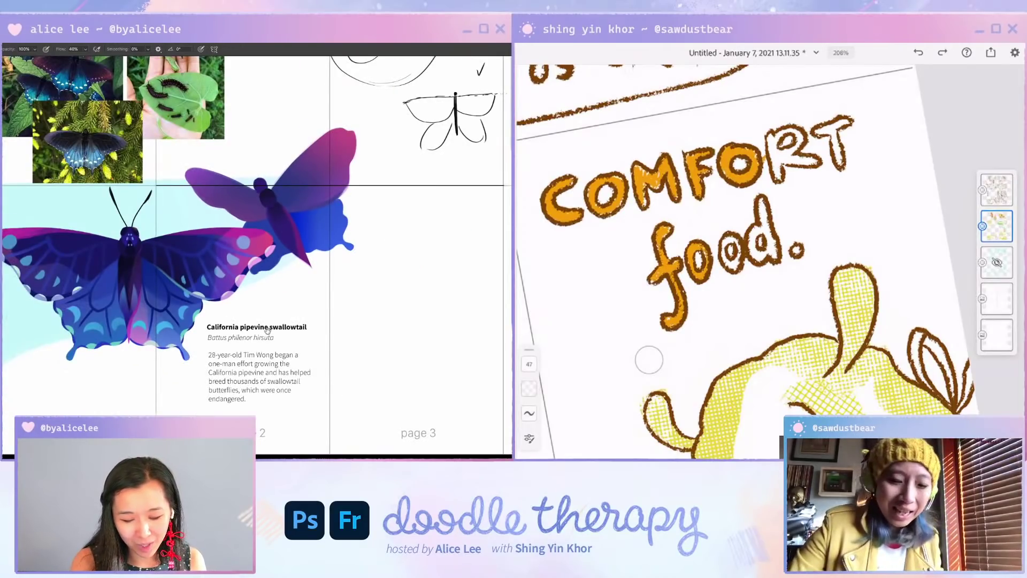
pyautogui.moveTo(267, 330); pyautogui.dragTo(336, 311)
pyautogui.press('super+plus')
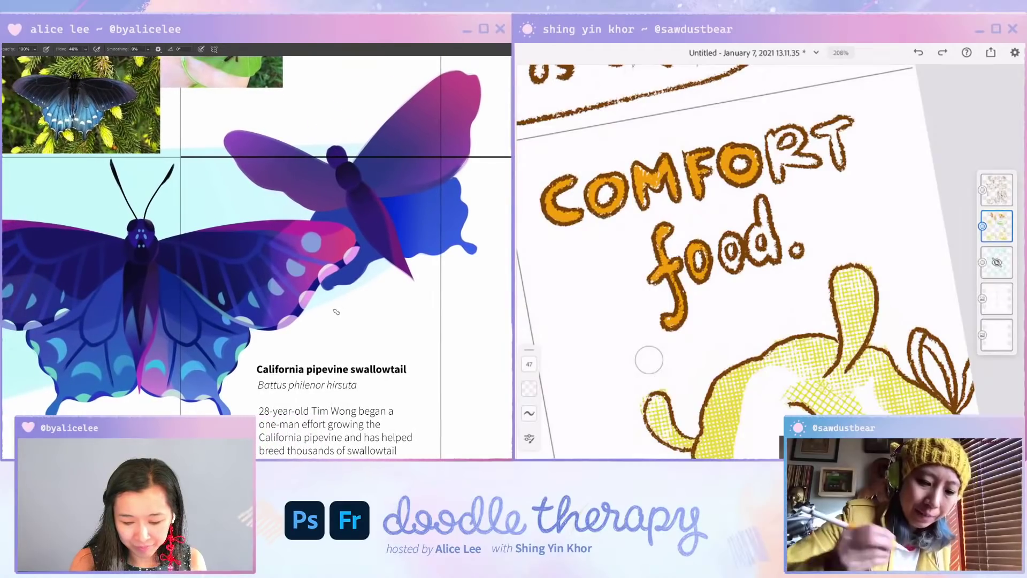
pyautogui.press('v')
pyautogui.moveTo(429, 272); pyautogui.dragTo(332, 318)
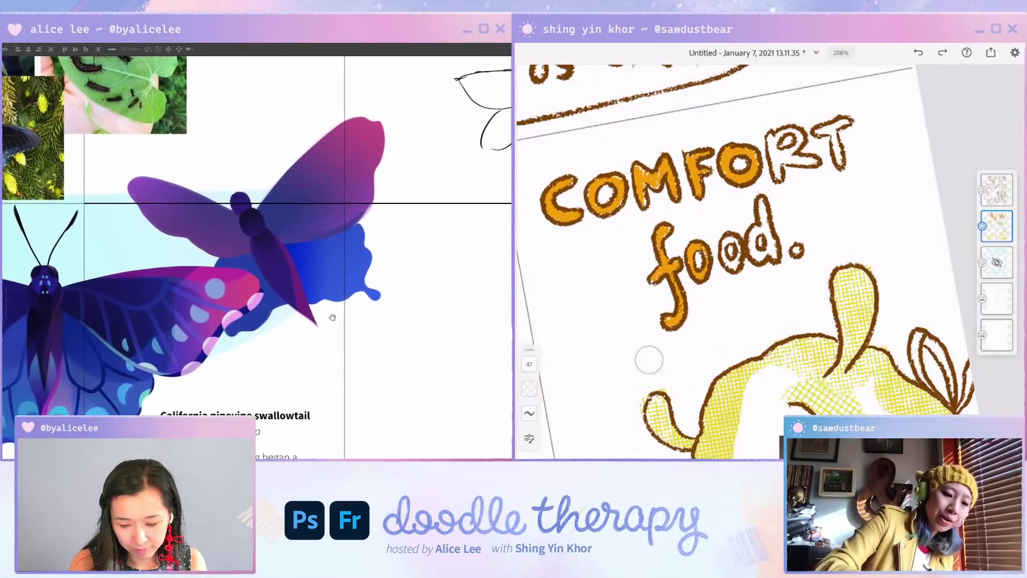
pyautogui.moveTo(275, 304)
pyautogui.mouseDown()
pyautogui.moveTo(233, 323)
pyautogui.moveTo(281, 319)
pyautogui.mouseUp()
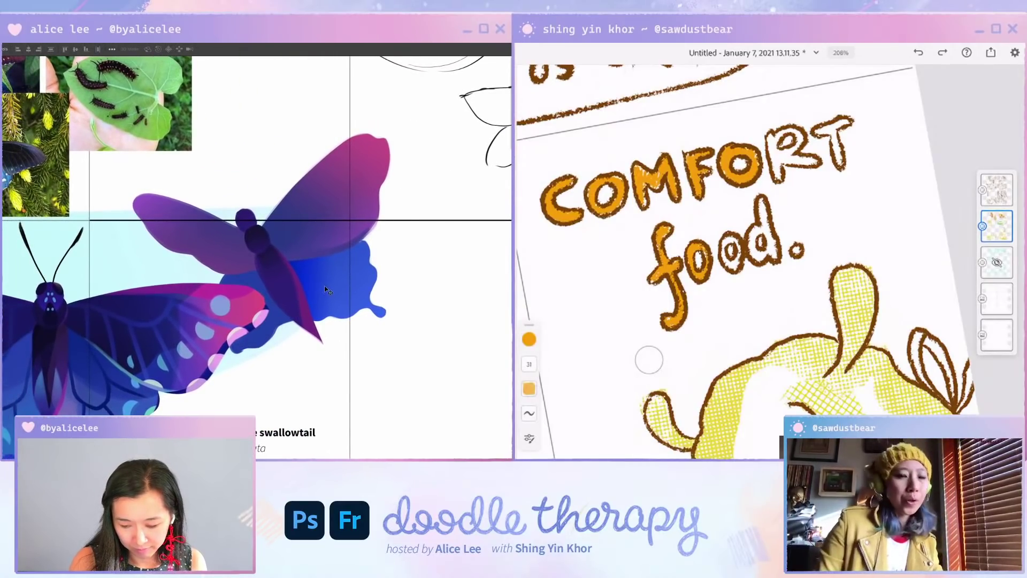
pyautogui.press('i')
pyautogui.press('b')
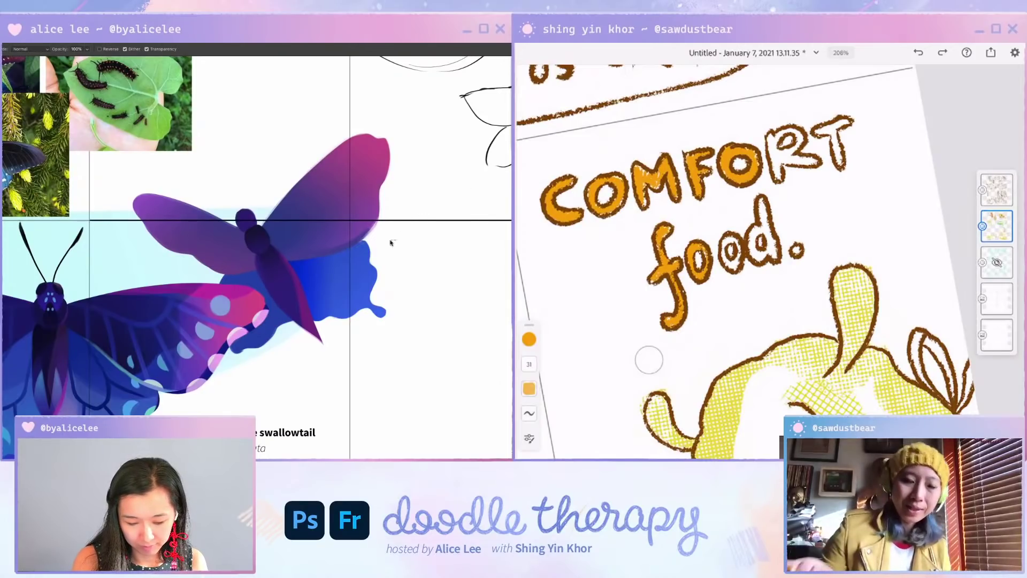
pyautogui.moveTo(390, 241); pyautogui.dragTo(359, 283)
pyautogui.moveTo(233, 249); pyautogui.dragTo(245, 239)
pyautogui.press('v')
pyautogui.scroll(3, 770, 261)
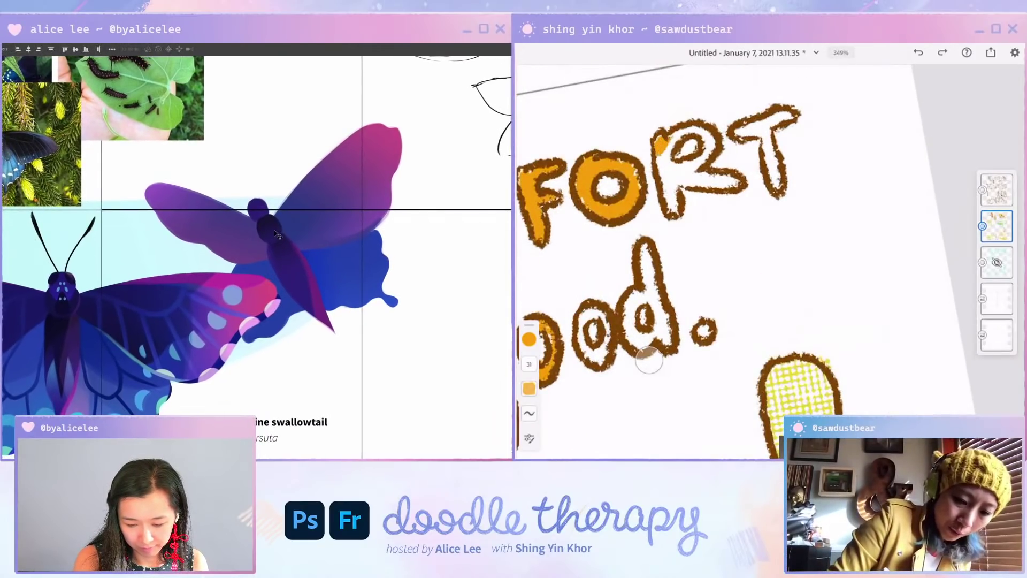
# Step: Rework the upper butterfly's shading with trial gradients, undoing unwanted ones and blending purple into the hindwings near the body
pyautogui.moveTo(332, 229); pyautogui.dragTo(408, 156)
pyautogui.hotkey('ctrl', 'z')
pyautogui.moveTo(303, 301); pyautogui.dragTo(337, 284)
pyautogui.hotkey('ctrl', 'z')
pyautogui.moveTo(271, 356); pyautogui.dragTo(395, 318)
pyautogui.hotkey('ctrl', '-')
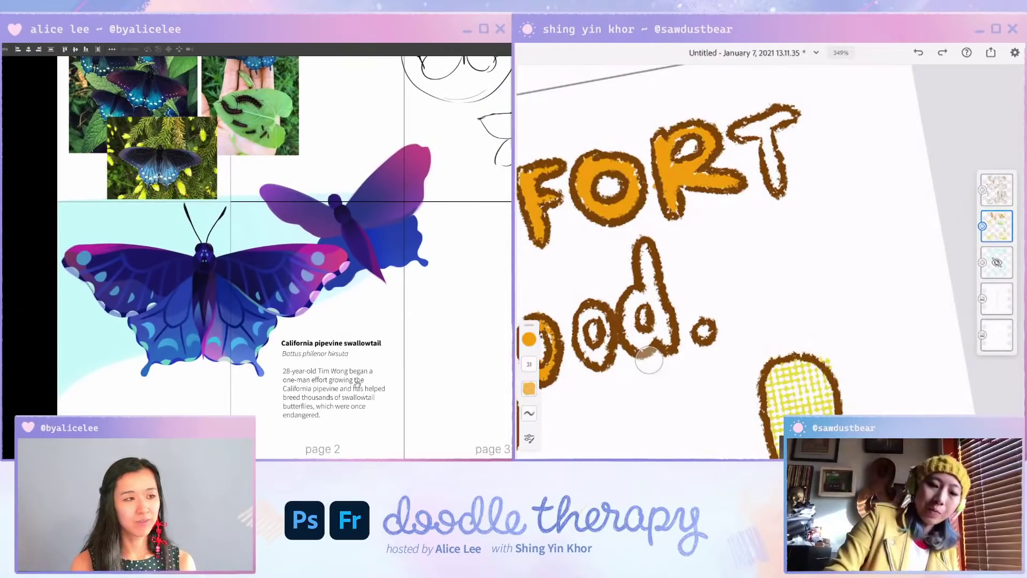
pyautogui.moveTo(358, 365); pyautogui.dragTo(402, 336)
pyautogui.moveTo(240, 170); pyautogui.dragTo(239, 137)
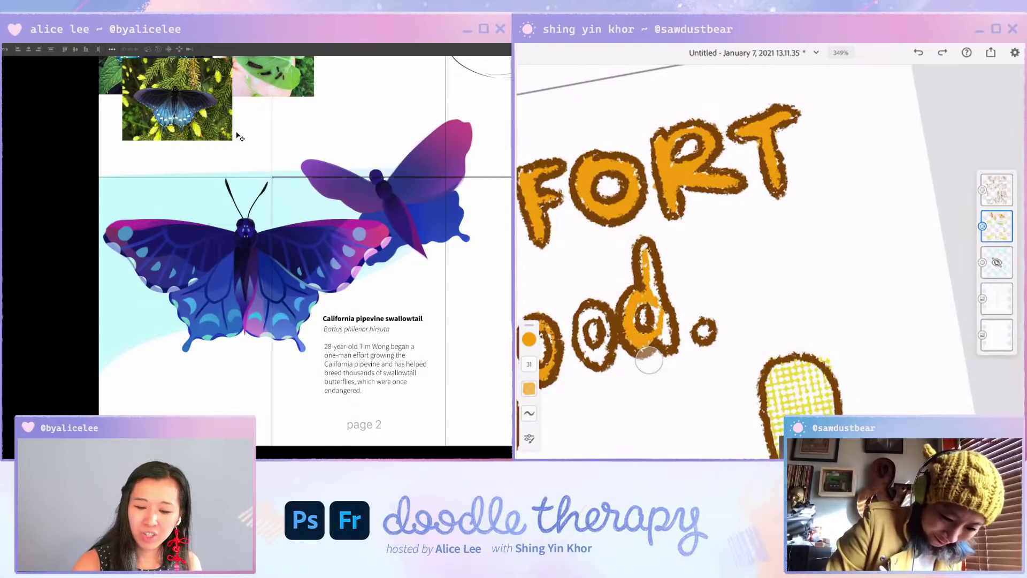
pyautogui.hotkey('ctrl', '+')
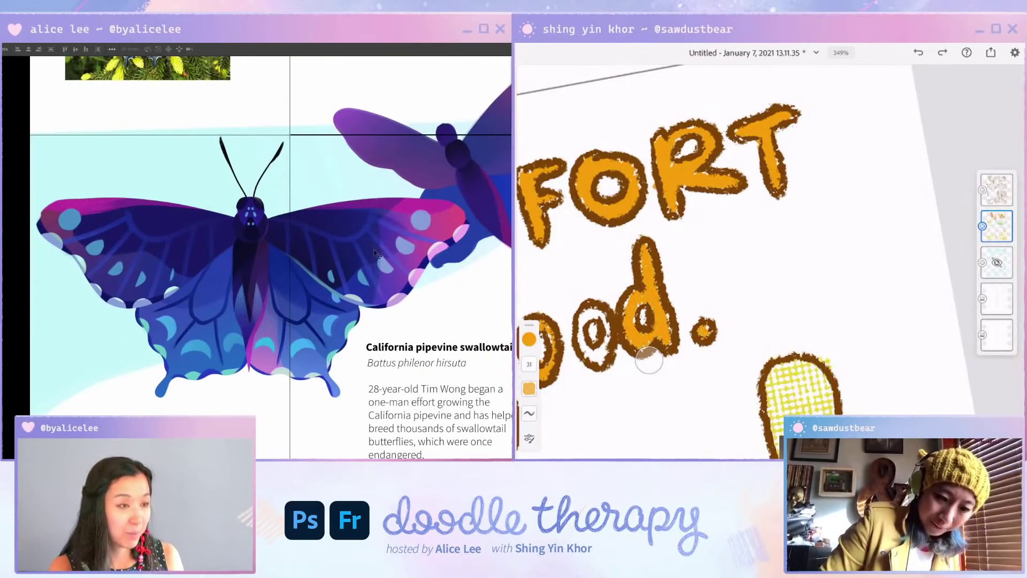
pyautogui.moveTo(440, 138); pyautogui.dragTo(402, 140)
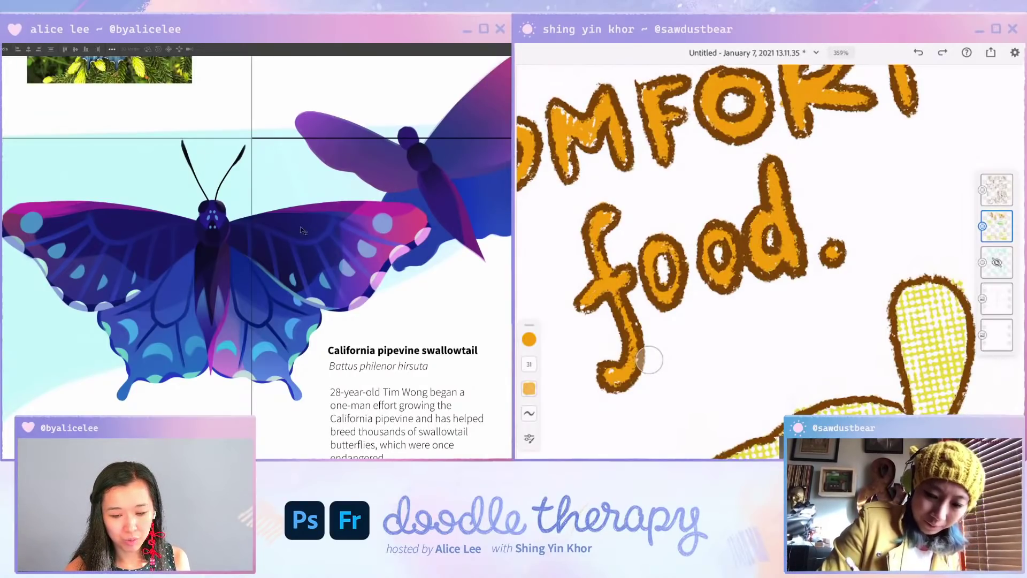
pyautogui.press('l')
pyautogui.moveTo(292, 170)
pyautogui.mouseDown()
pyautogui.moveTo(243, 217)
pyautogui.moveTo(348, 156)
pyautogui.moveTo(235, 225)
pyautogui.moveTo(427, 284)
pyautogui.moveTo(353, 170)
pyautogui.mouseUp()
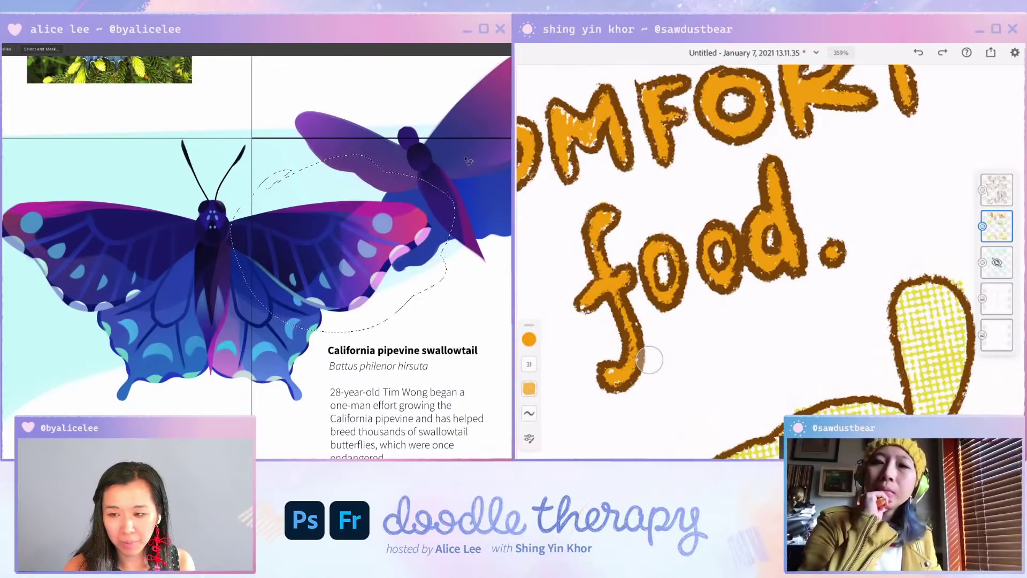
pyautogui.hotkey('ctrl', 'd')
pyautogui.press('v')
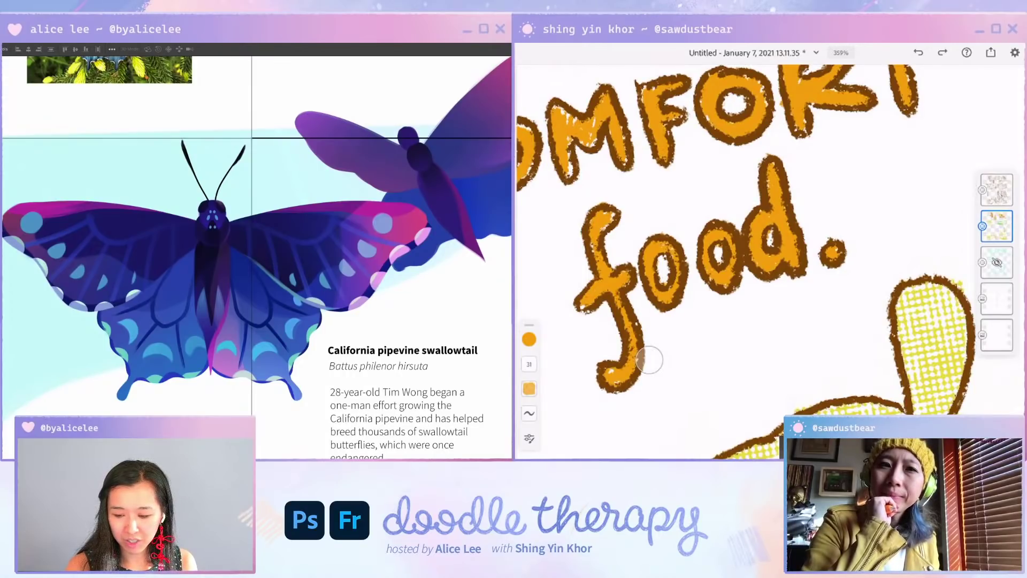
# Step: Select the lower butterfly's right forewing layers, from Layer 41 down to Layer 16, and adjust them slightly with Free Transform
pyautogui.moveTo(508, 187); pyautogui.dragTo(34, 83)
pyautogui.hotkey('ctrl', 't')
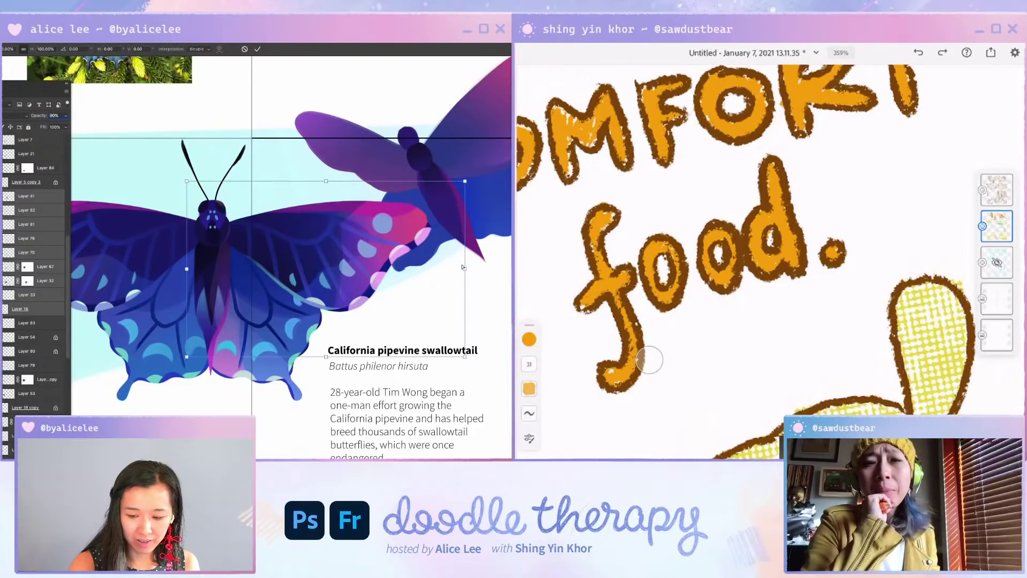
pyautogui.moveTo(455, 300)
pyautogui.mouseDown()
pyautogui.moveTo(474, 224)
pyautogui.moveTo(456, 303)
pyautogui.mouseUp()
pyautogui.press('Return')
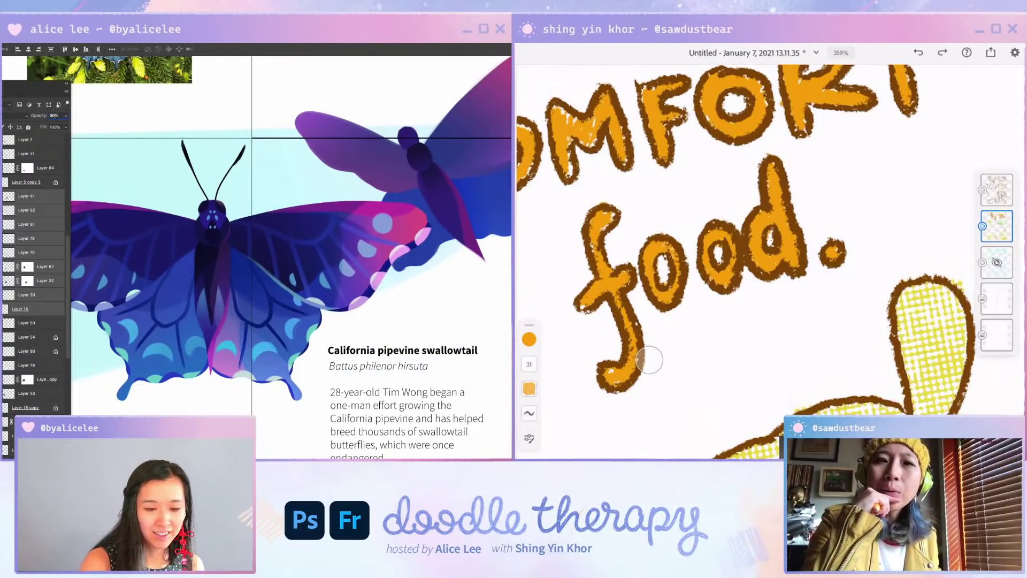
# Step: Examine the stack of clipped layers that makes up the lower butterfly's right forewing
pyautogui.press('F7')
pyautogui.moveTo(511, 236); pyautogui.dragTo(374, 109)
pyautogui.moveTo(294, 253); pyautogui.dragTo(259, 256)
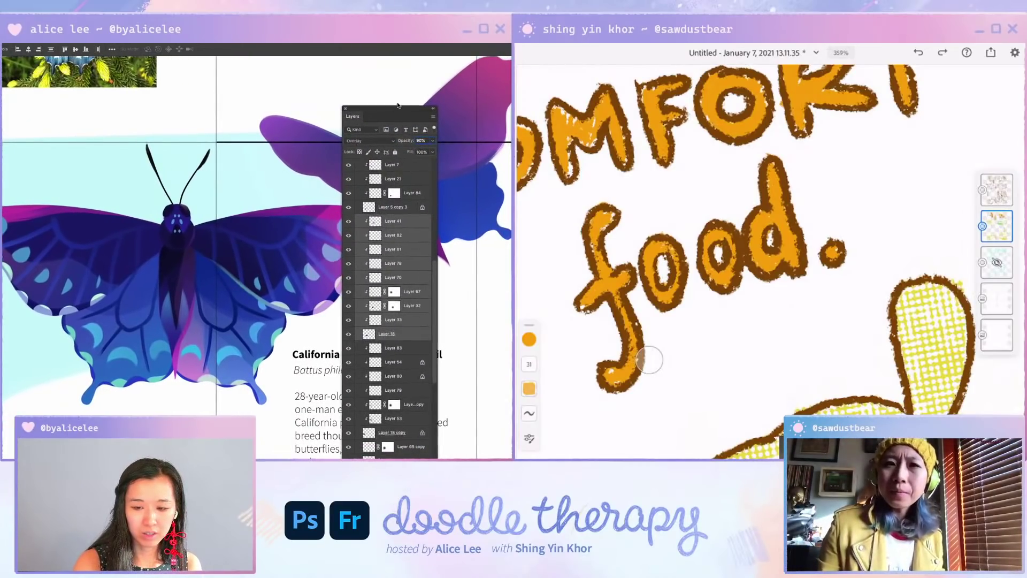
pyautogui.moveTo(397, 111); pyautogui.dragTo(440, 66)
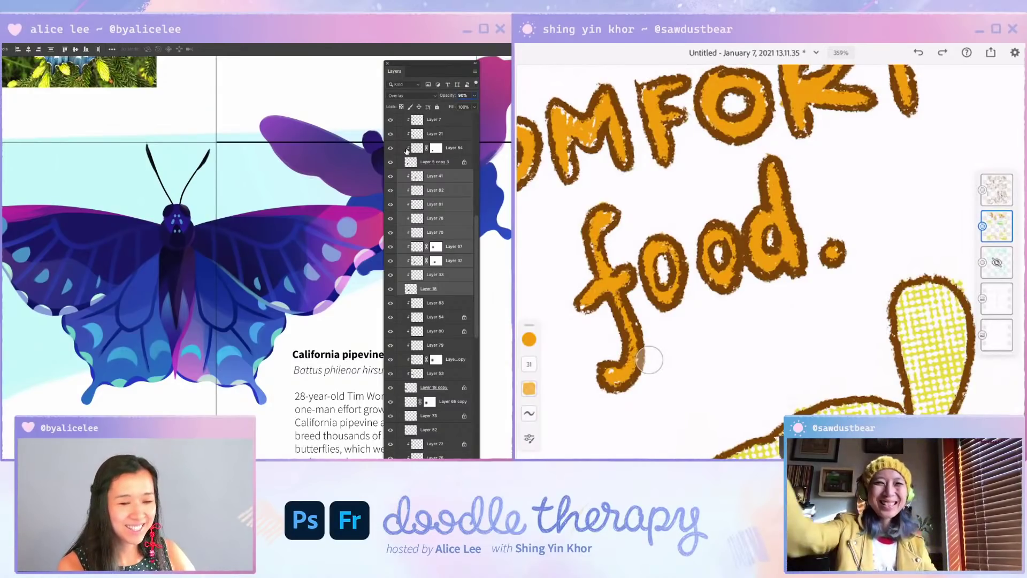
pyautogui.scroll(-5, 771, 251)
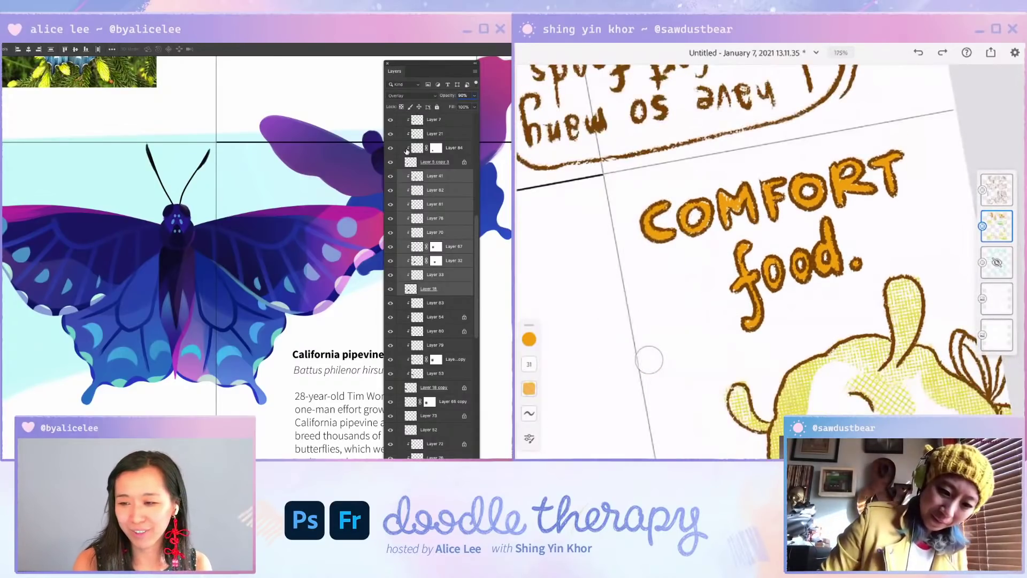
pyautogui.scroll(5, 648, 359)
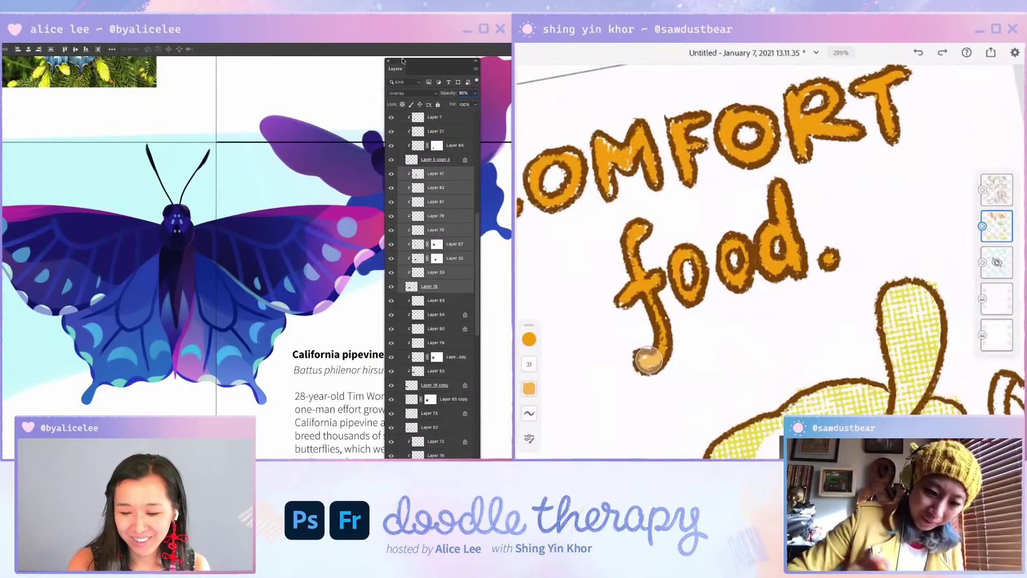
pyautogui.press('F7')
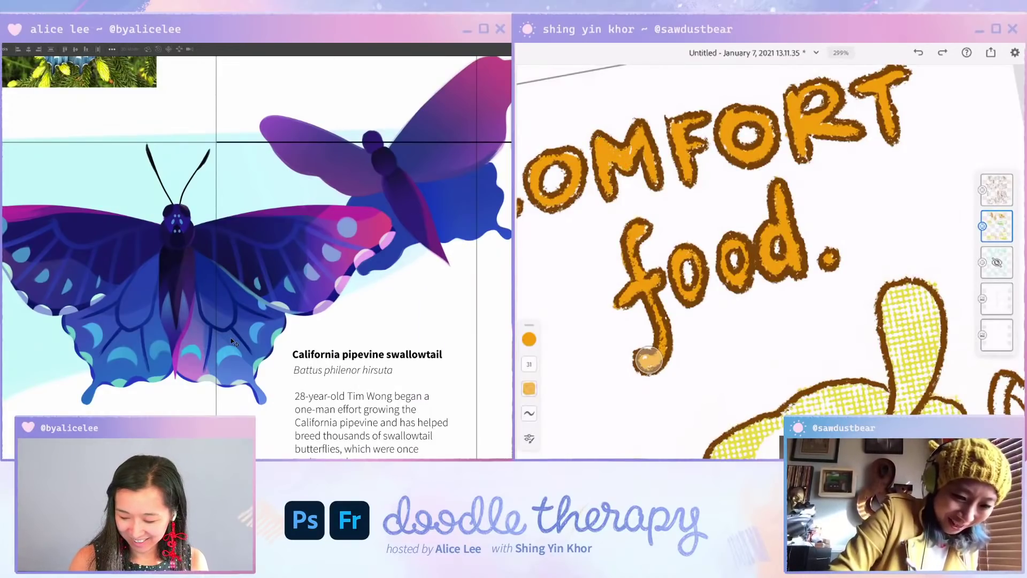
# Step: Blend the pink stripe on the lower butterfly's abdomen with gradients so its upper end fades into the dark body
pyautogui.press('g')
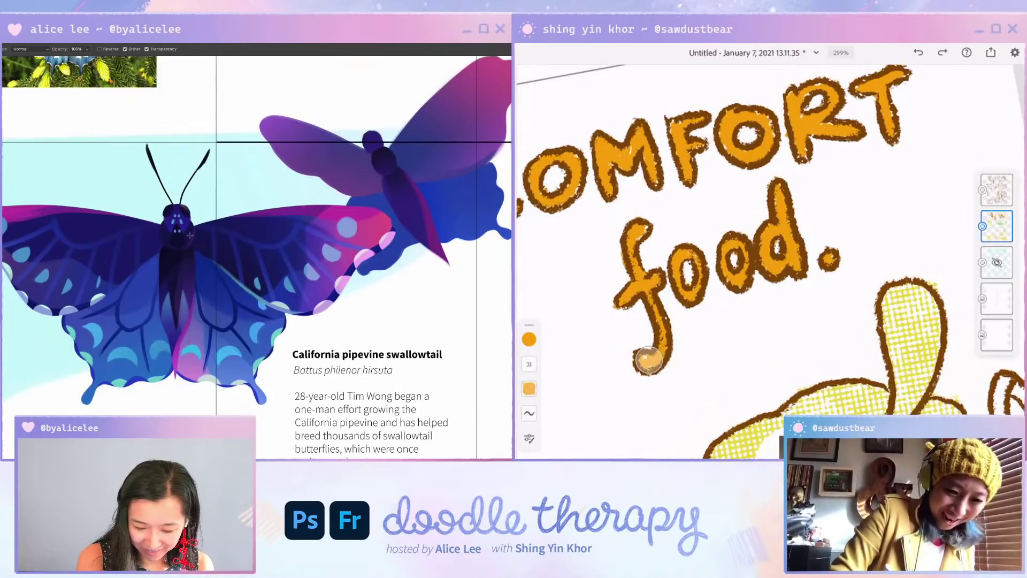
pyautogui.press('v')
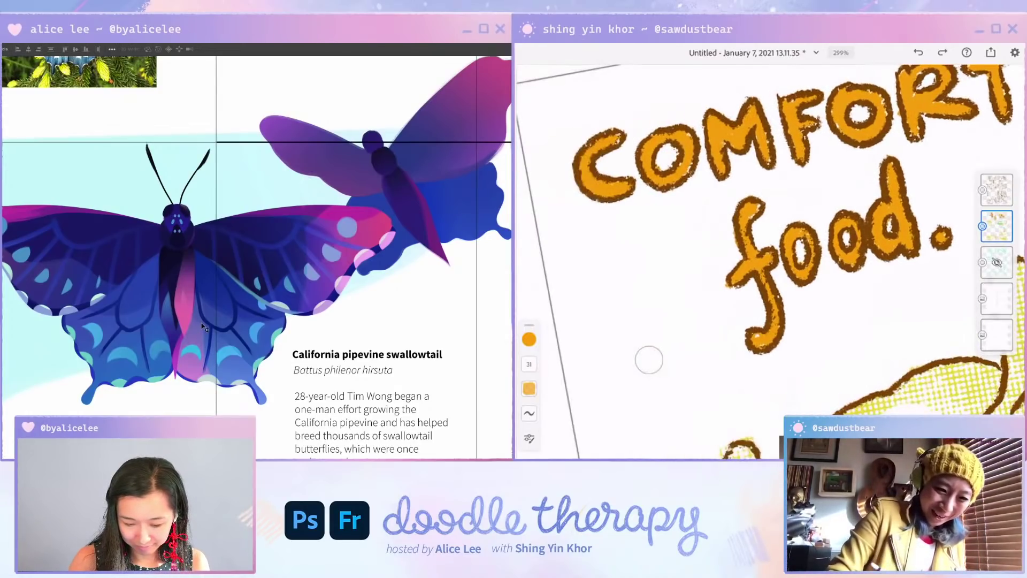
pyautogui.press('g')
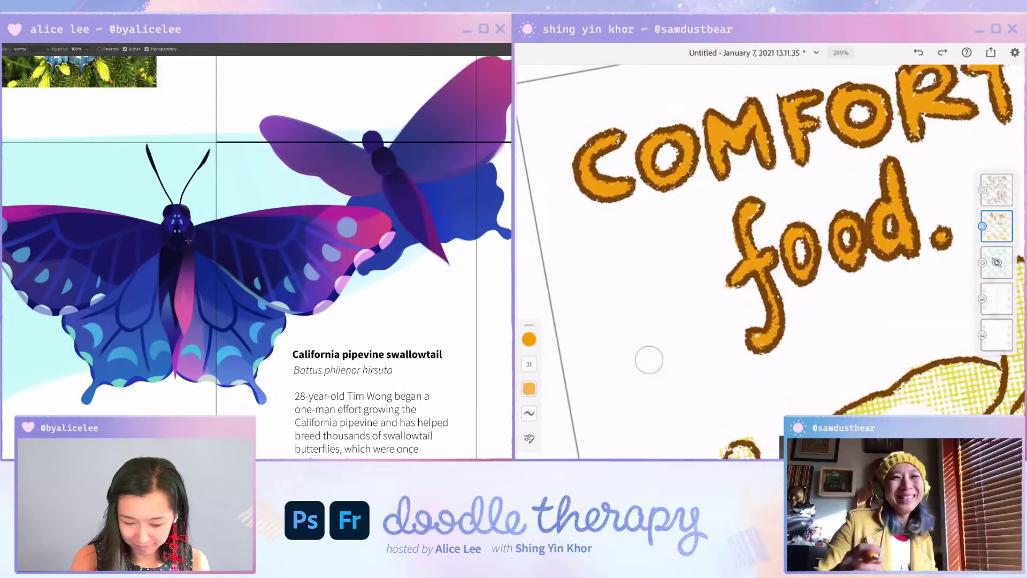
pyautogui.moveTo(187, 231); pyautogui.dragTo(189, 313)
pyautogui.press('v')
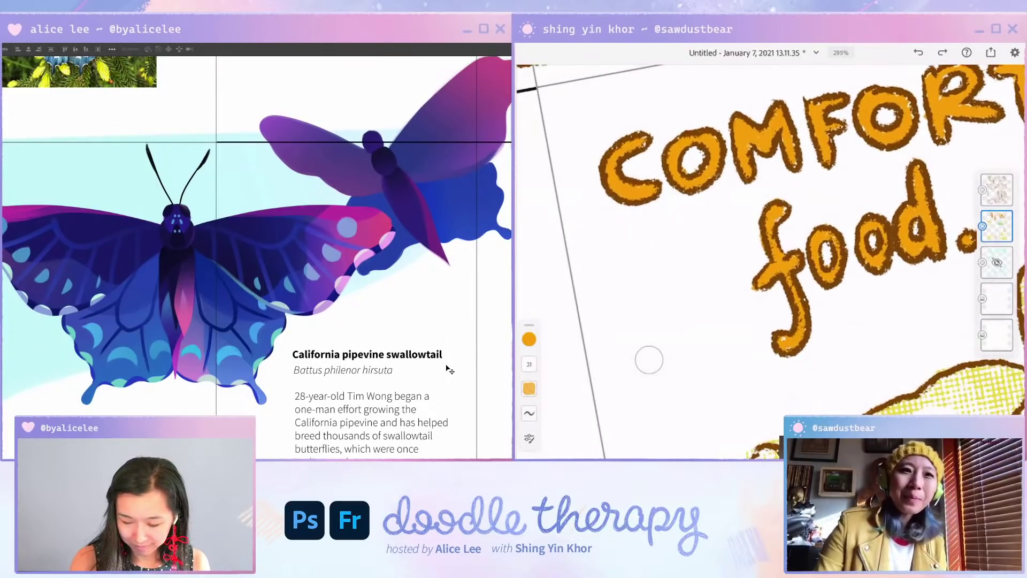
# Step: On a new layer, paint a pink crescent along the right edge of the lower butterfly's thorax and fade it with a gradient
pyautogui.hotkey('ctrl', '+')
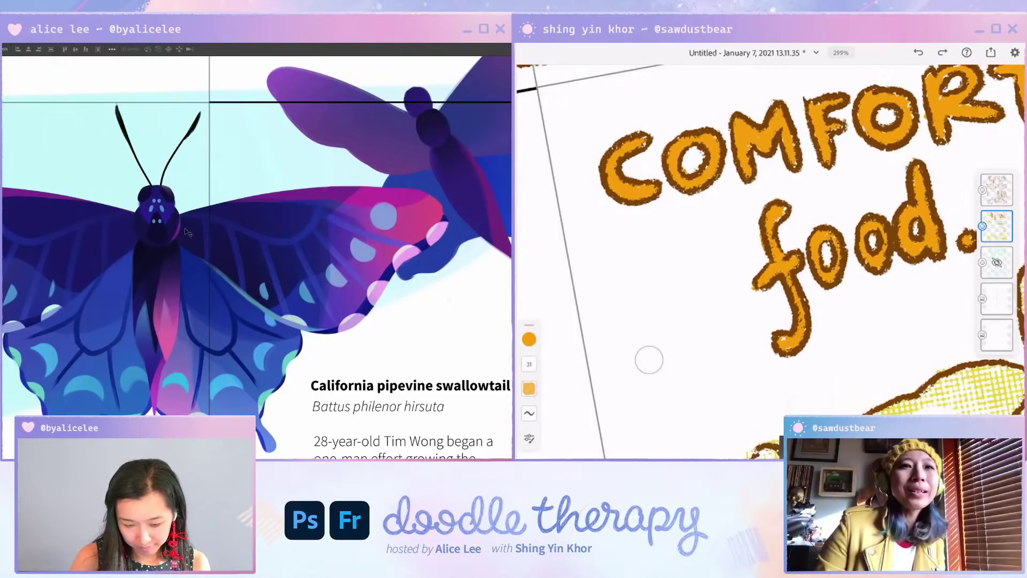
pyautogui.hotkey('ctrl', 'shift', 'n')
pyautogui.press('Return')
pyautogui.press('b')
pyautogui.keyDown('alt'); pyautogui.click(172, 336); pyautogui.keyUp('alt')
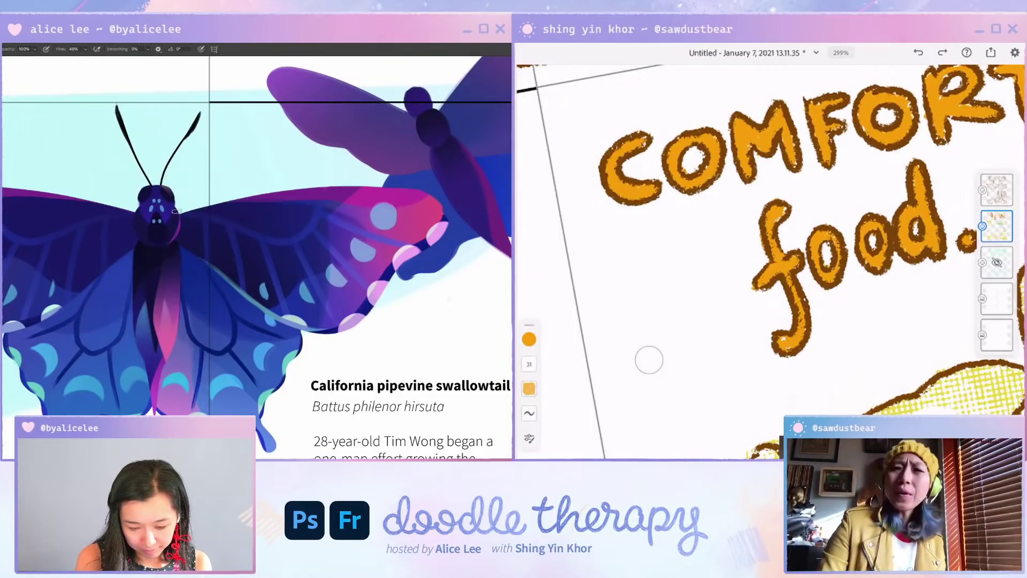
pyautogui.moveTo(176, 211)
pyautogui.mouseDown()
pyautogui.moveTo(171, 237)
pyautogui.moveTo(180, 203)
pyautogui.mouseUp()
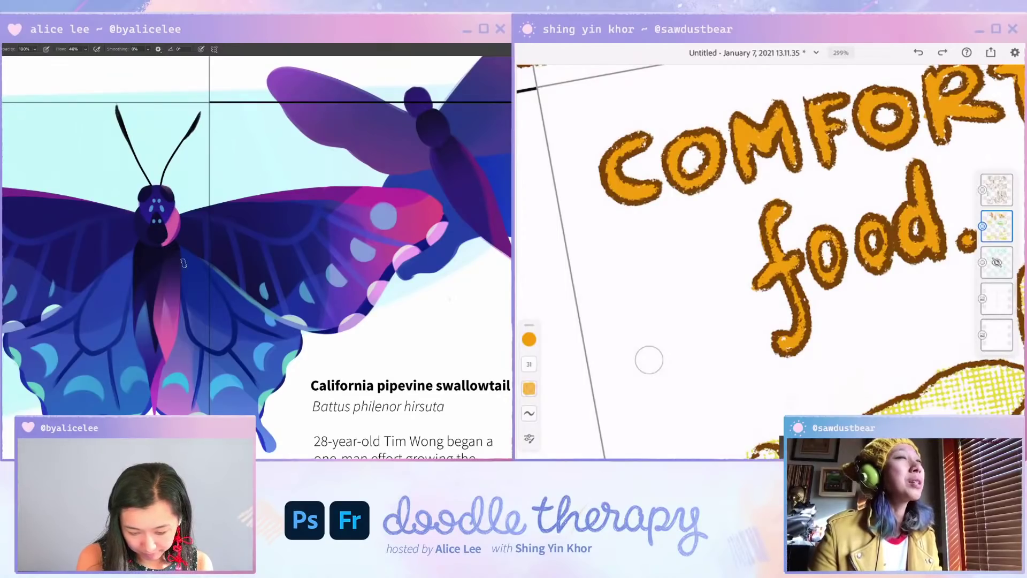
pyautogui.press('g')
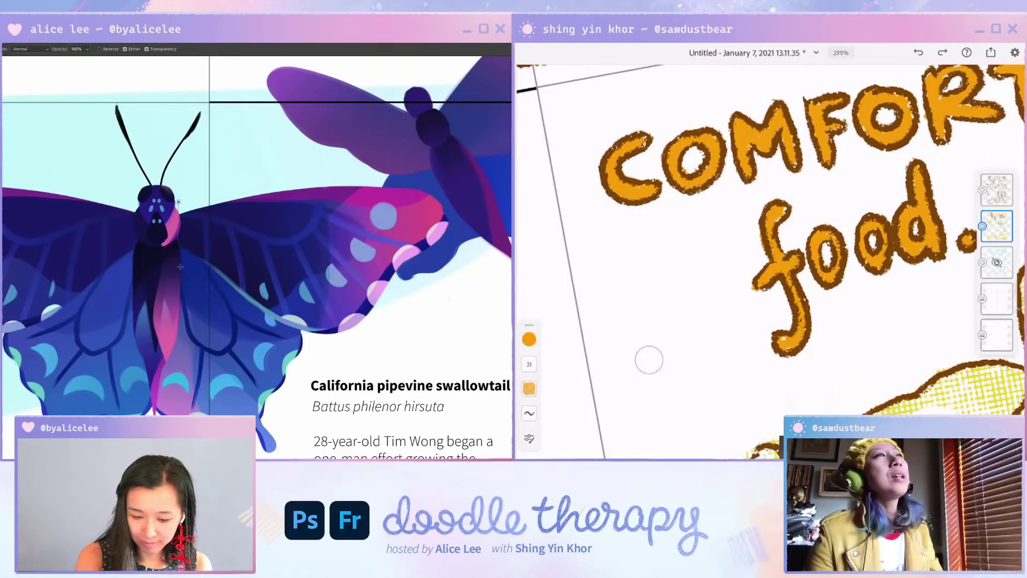
pyautogui.moveTo(180, 267); pyautogui.dragTo(182, 236)
pyautogui.moveTo(216, 208); pyautogui.dragTo(280, 205)
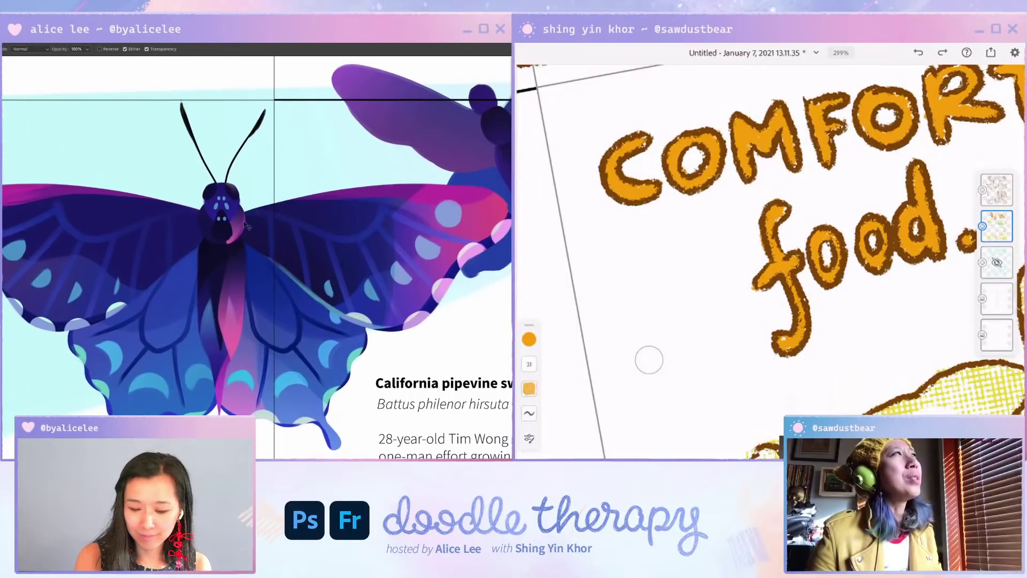
# Step: Add another layer and refine the pink patch on the lower butterfly's thorax with the brush and eraser
pyautogui.press('v')
pyautogui.hotkey('ctrl', 'shift', 'n')
pyautogui.press('Return')
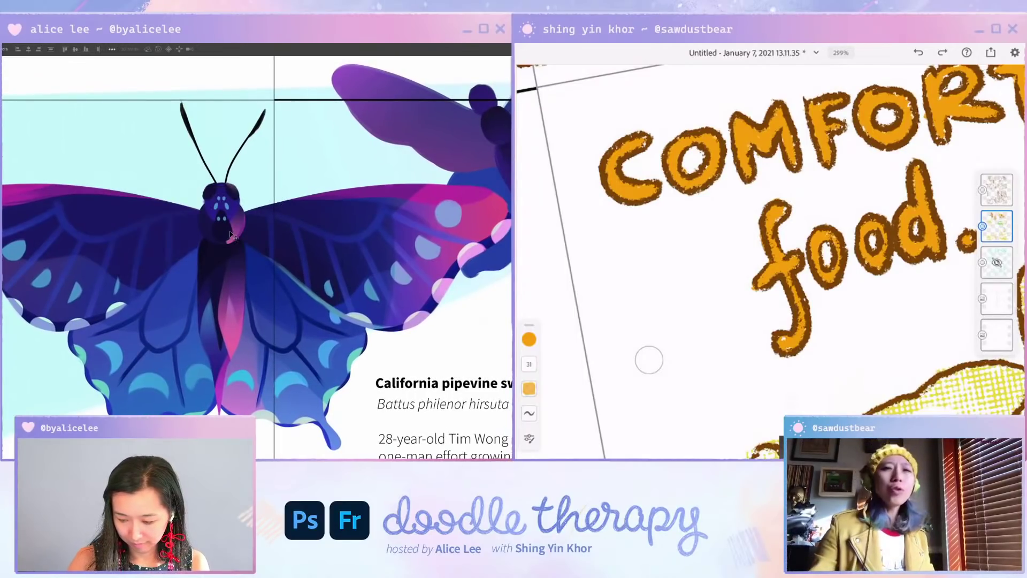
pyautogui.press('i')
pyautogui.press('b')
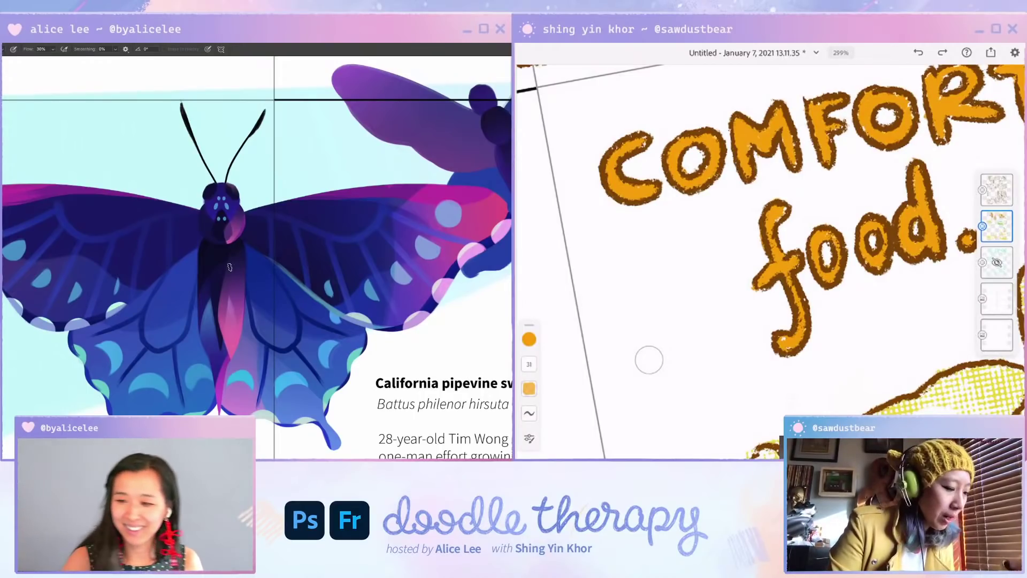
pyautogui.press('v')
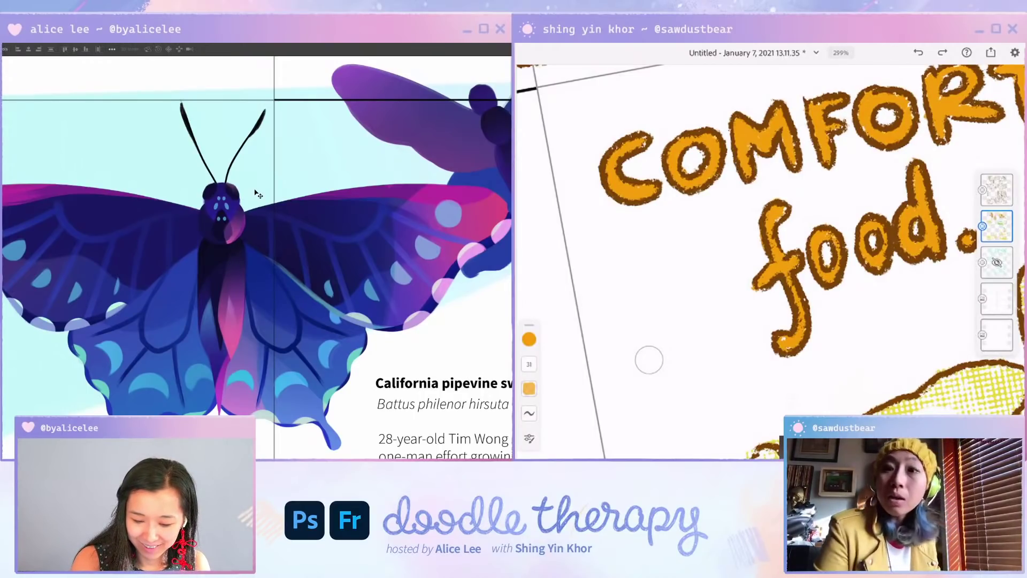
# Step: Paint a light blue highlight on the right side of the lower butterfly's head and trim its shape with the eraser
pyautogui.press('space')
pyautogui.moveTo(258, 142); pyautogui.dragTo(232, 127)
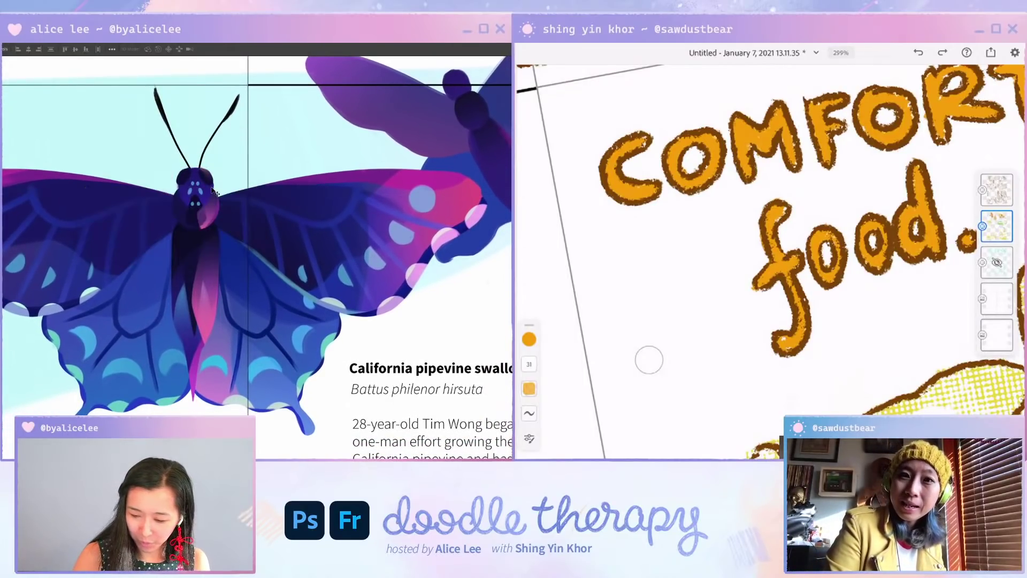
pyautogui.press('b')
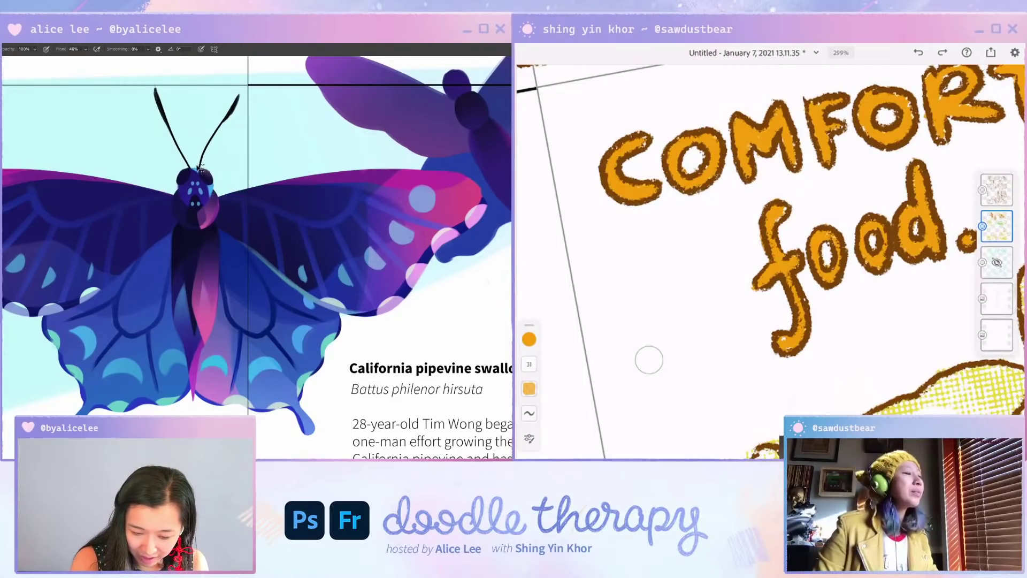
pyautogui.moveTo(202, 185)
pyautogui.mouseDown()
pyautogui.moveTo(209, 201)
pyautogui.moveTo(213, 192)
pyautogui.mouseUp()
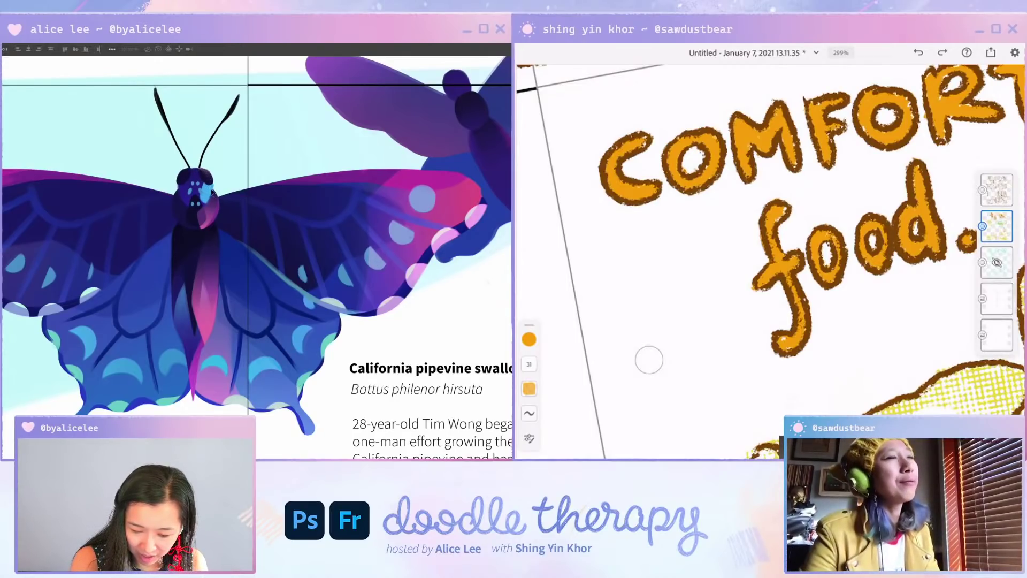
pyautogui.press('v')
pyautogui.press('b')
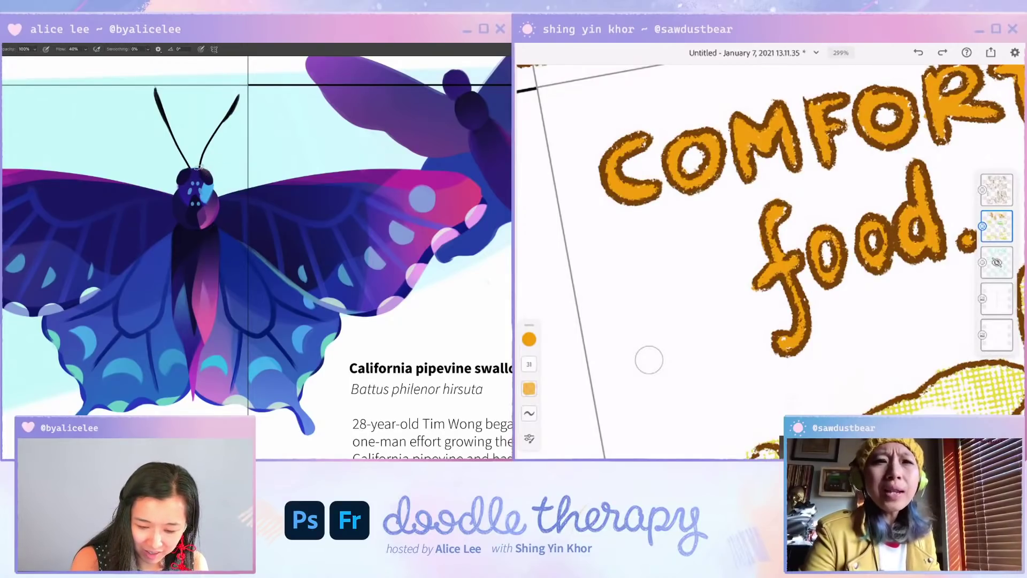
pyautogui.press('e')
pyautogui.moveTo(203, 187); pyautogui.dragTo(204, 200)
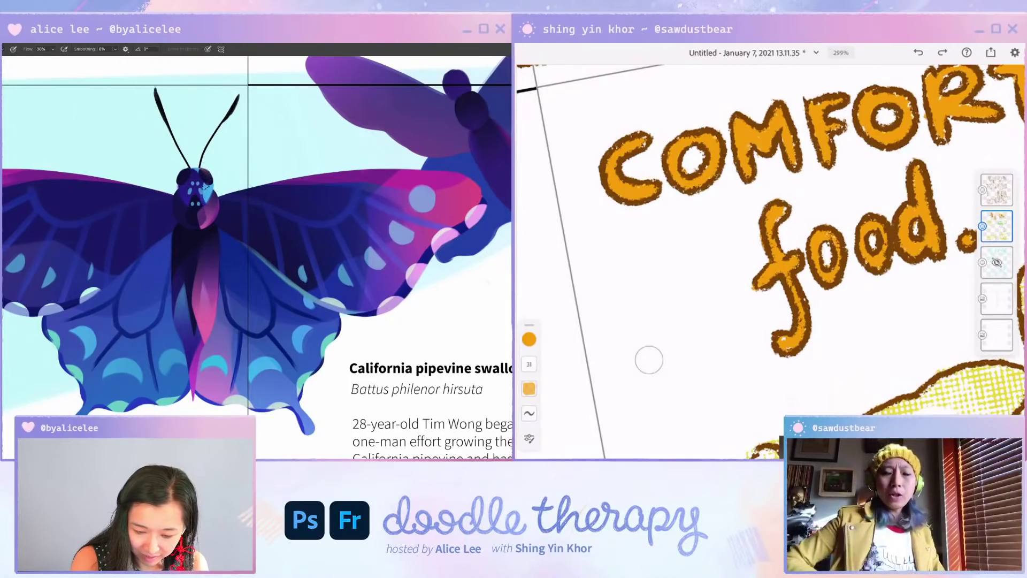
# Step: Blend the light blue head highlight into the dark head with a gradient
pyautogui.press('b')
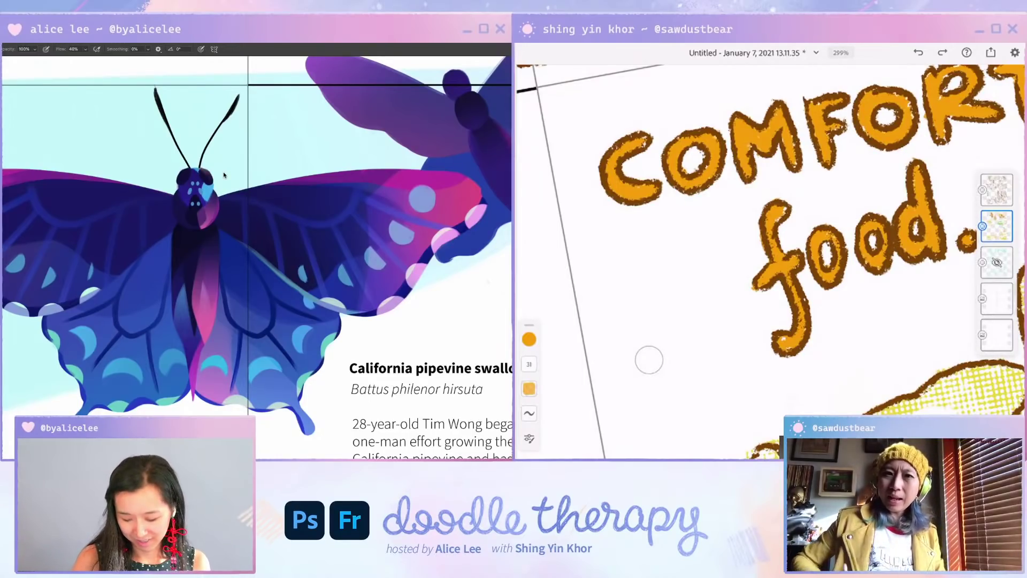
pyautogui.press('i')
pyautogui.click(306, 363)
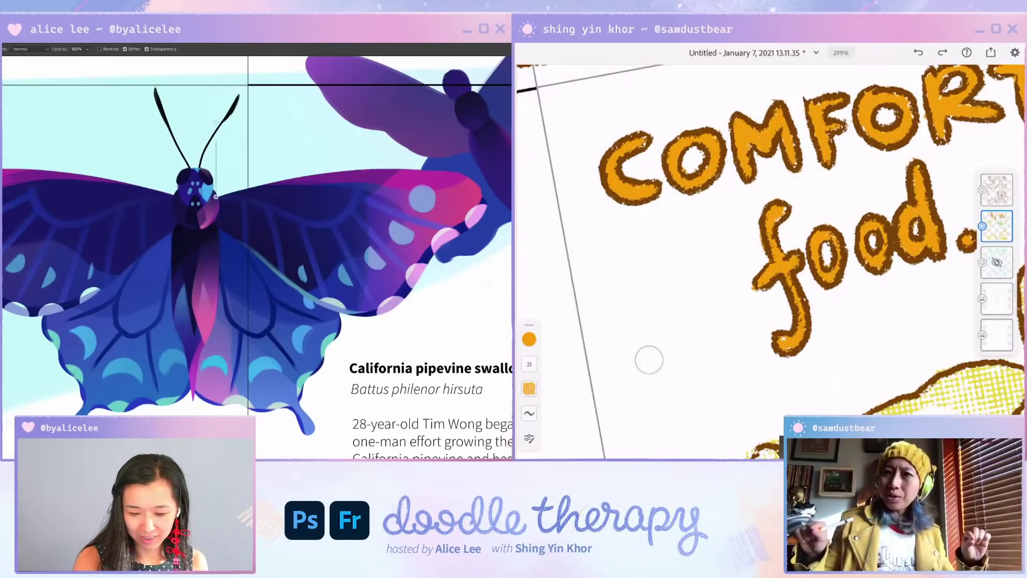
pyautogui.press('v')
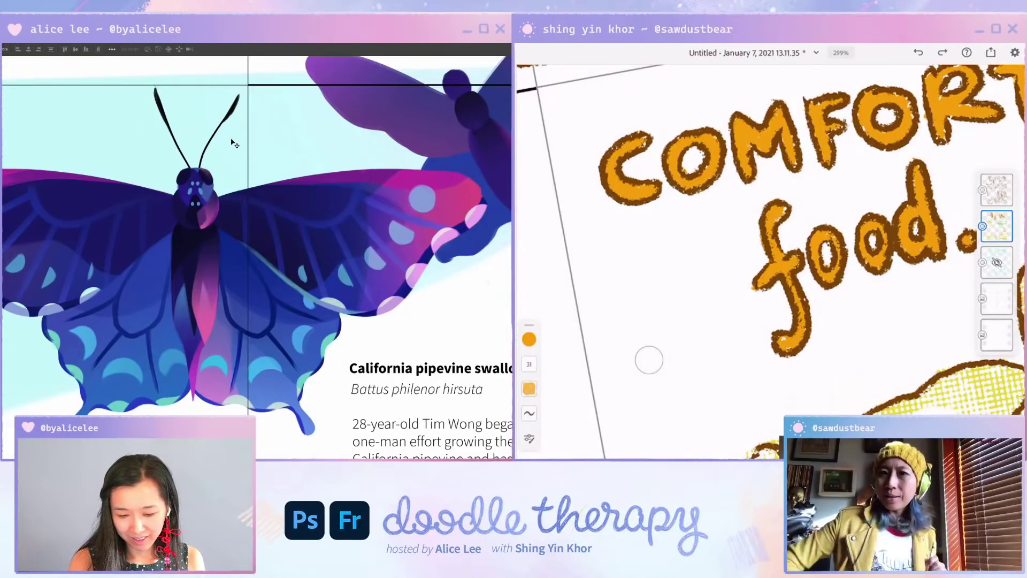
pyautogui.press('g')
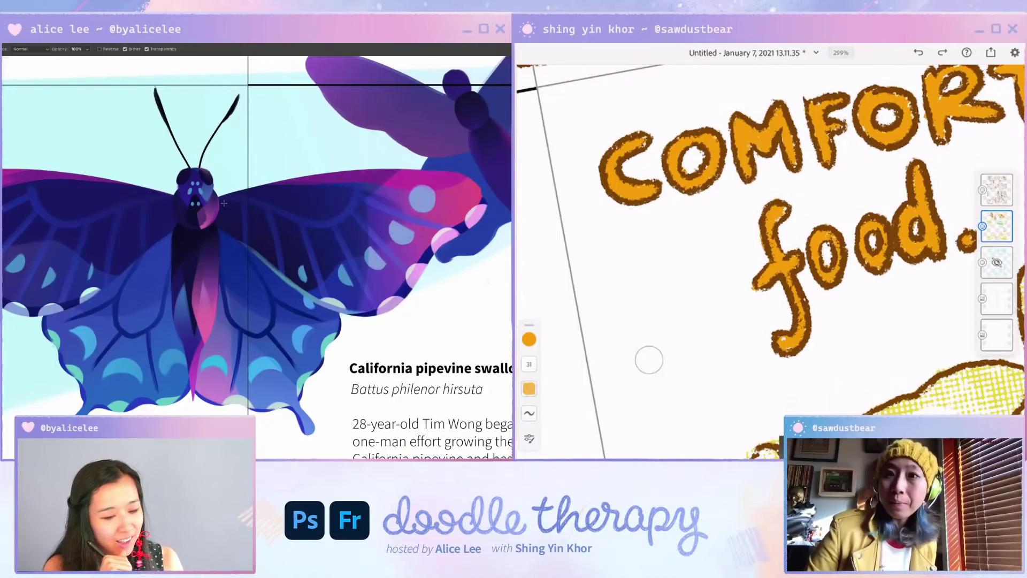
# Step: Nudge the tip of the lower butterfly's right antenna slightly upward and touch up the right forewing's pink highlight
pyautogui.press('v')
pyautogui.moveTo(233, 108); pyautogui.dragTo(232, 104)
pyautogui.hotkey('ctrl', 'd')
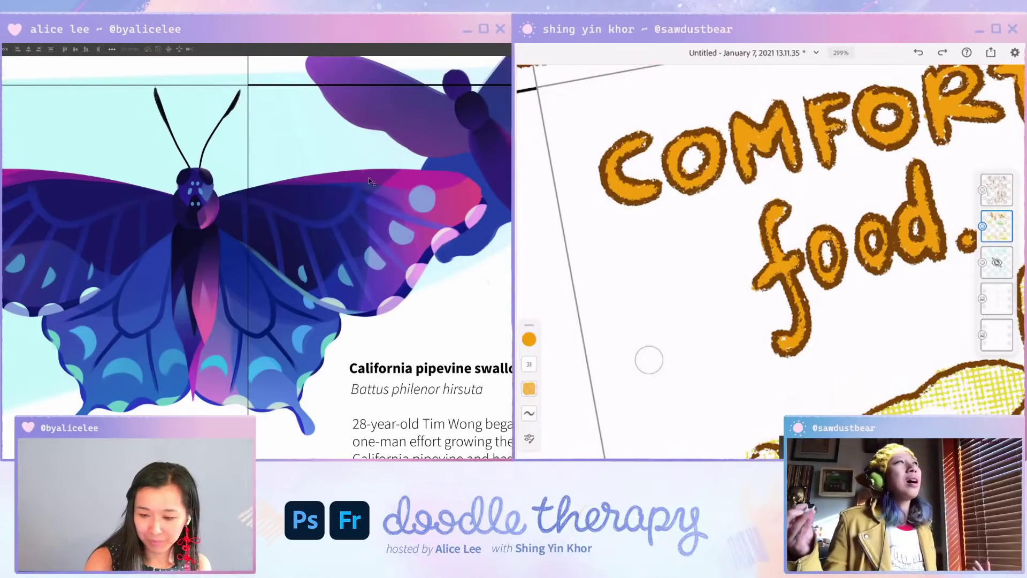
pyautogui.moveTo(369, 177); pyautogui.dragTo(392, 183)
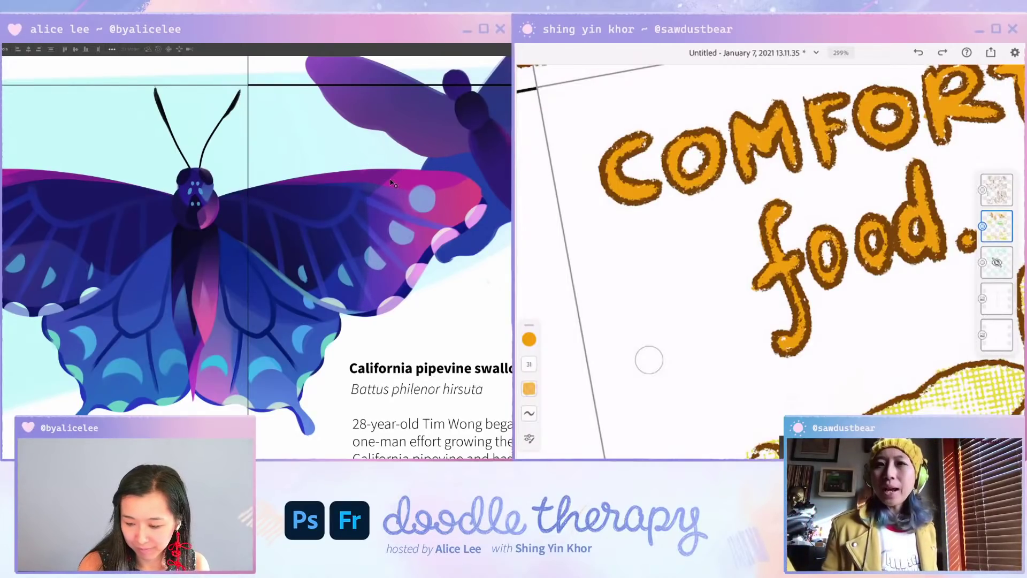
# Step: Examine the lower butterfly's shading within the whole page layout, then close up around its right wings
pyautogui.press('e')
pyautogui.hotkey('ctrl', '-')
pyautogui.hotkey('ctrl', '-')
pyautogui.hotkey('ctrl', '-')
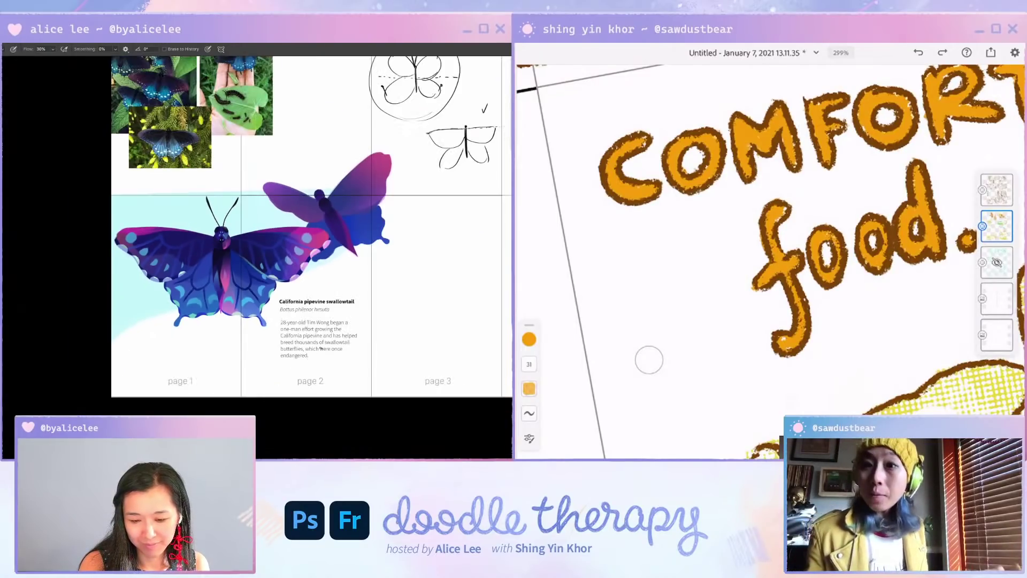
pyautogui.hotkey('ctrl', '+')
pyautogui.hotkey('ctrl', '+')
pyautogui.hotkey('ctrl', '+')
pyautogui.press('v')
pyautogui.moveTo(195, 326); pyautogui.dragTo(114, 337)
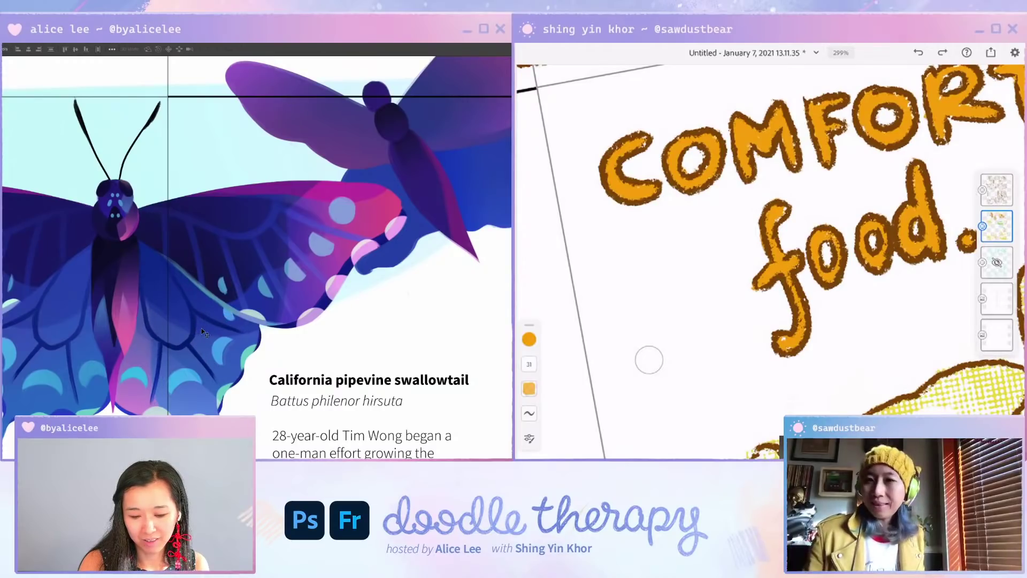
# Step: On a new layer, brush pink shading over the outer part of the lower butterfly's right hindwing, undoing unwanted strokes
pyautogui.hotkey('ctrl', 'shift', 'n')
pyautogui.press('Return')
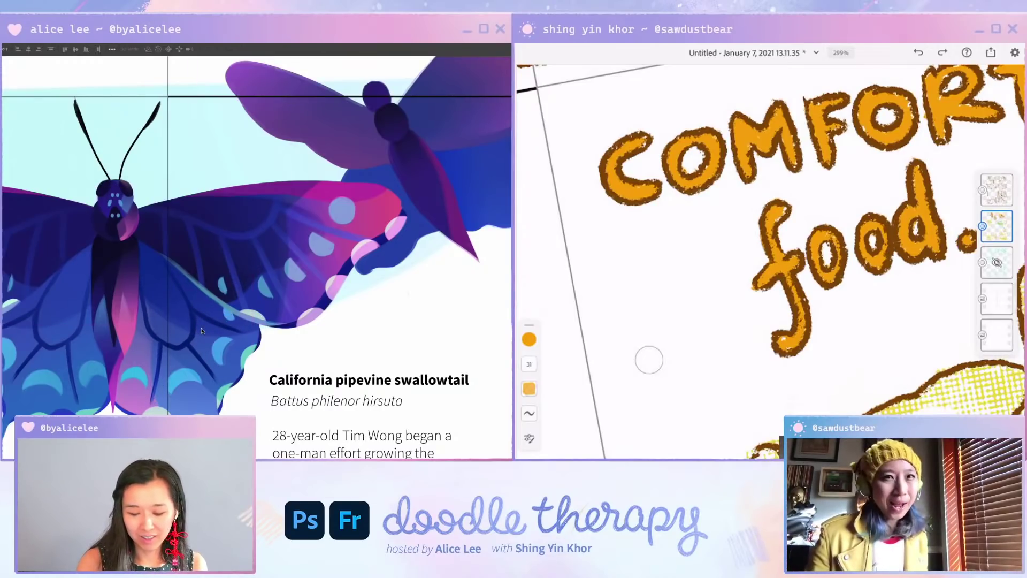
pyautogui.press('i')
pyautogui.press('b')
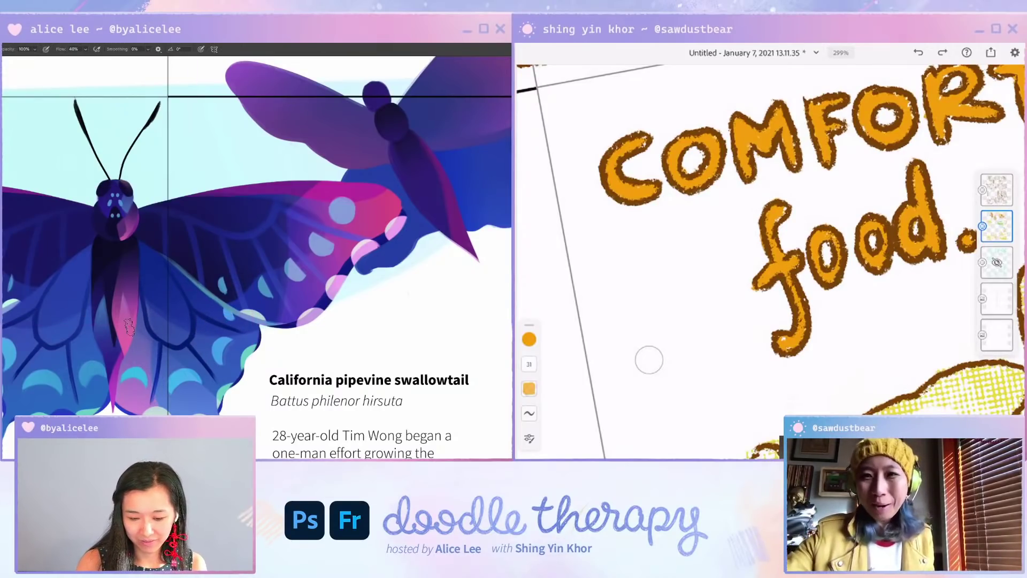
pyautogui.moveTo(238, 408)
pyautogui.mouseDown()
pyautogui.moveTo(170, 370)
pyautogui.moveTo(236, 366)
pyautogui.moveTo(258, 333)
pyautogui.moveTo(232, 366)
pyautogui.mouseUp()
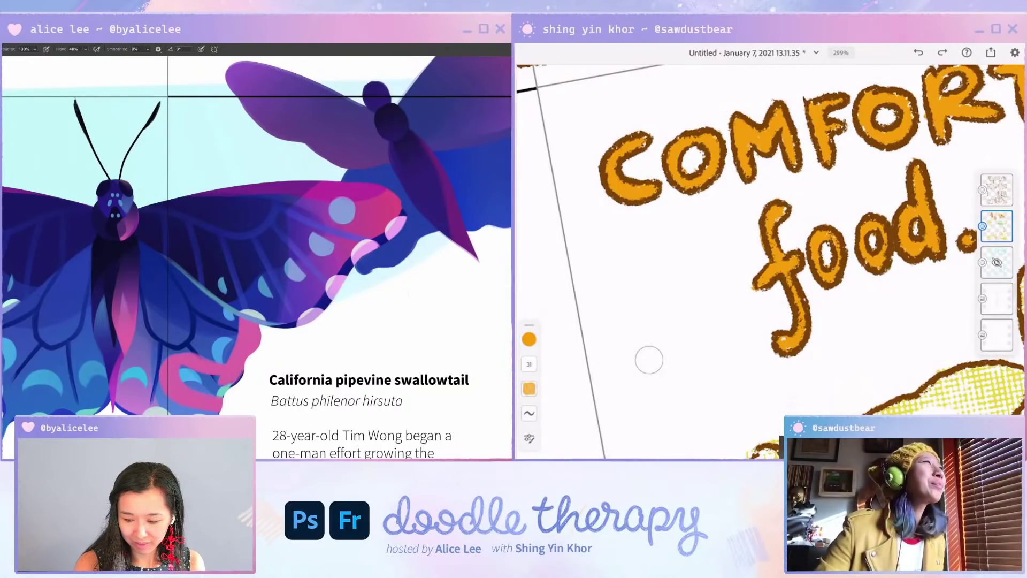
pyautogui.hotkey('ctrl', 'z')
pyautogui.hotkey('ctrl', 'z')
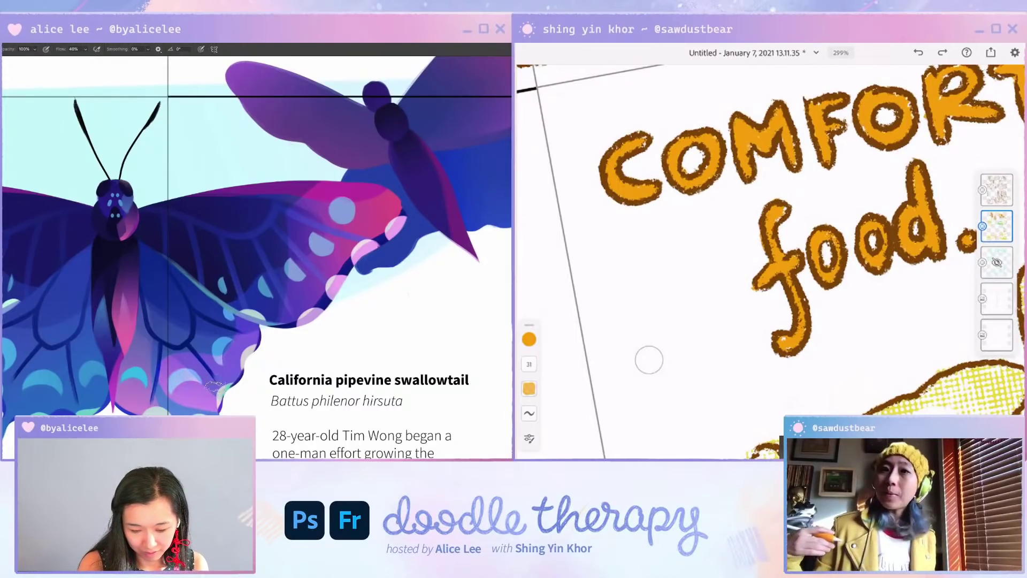
# Step: Rotate the canvas and extend the translucent pink shading over the right hindwing's edge and tail
pyautogui.press('r')
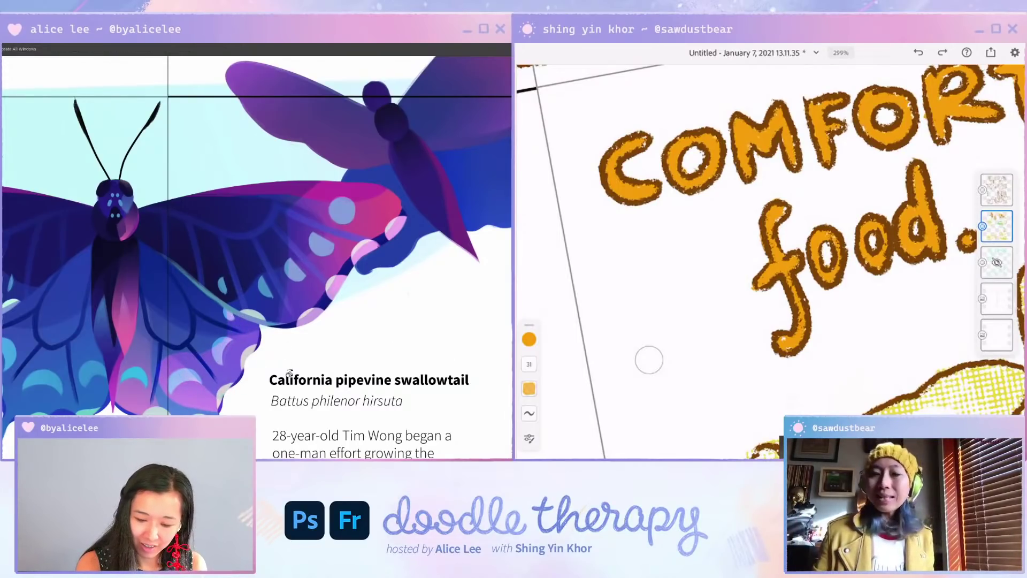
pyautogui.moveTo(289, 374); pyautogui.dragTo(369, 260)
pyautogui.press('e')
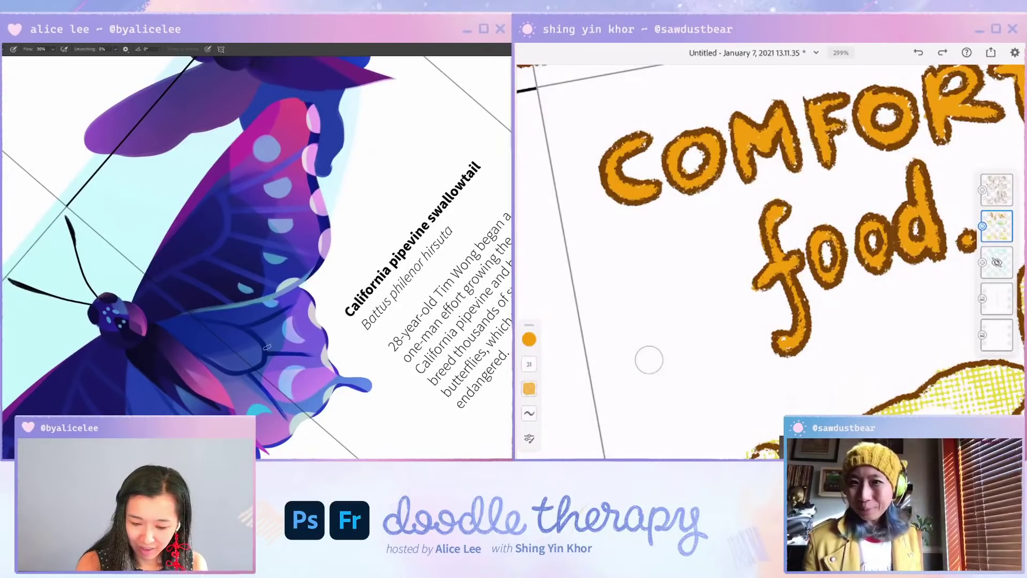
pyautogui.press('b')
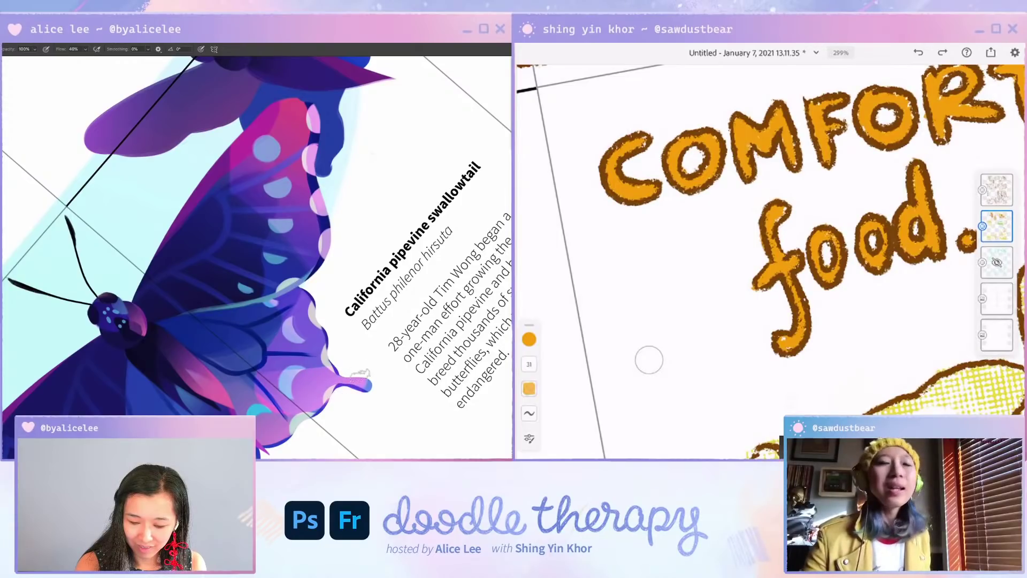
pyautogui.press('r')
pyautogui.moveTo(353, 381); pyautogui.dragTo(386, 245)
pyautogui.press('b')
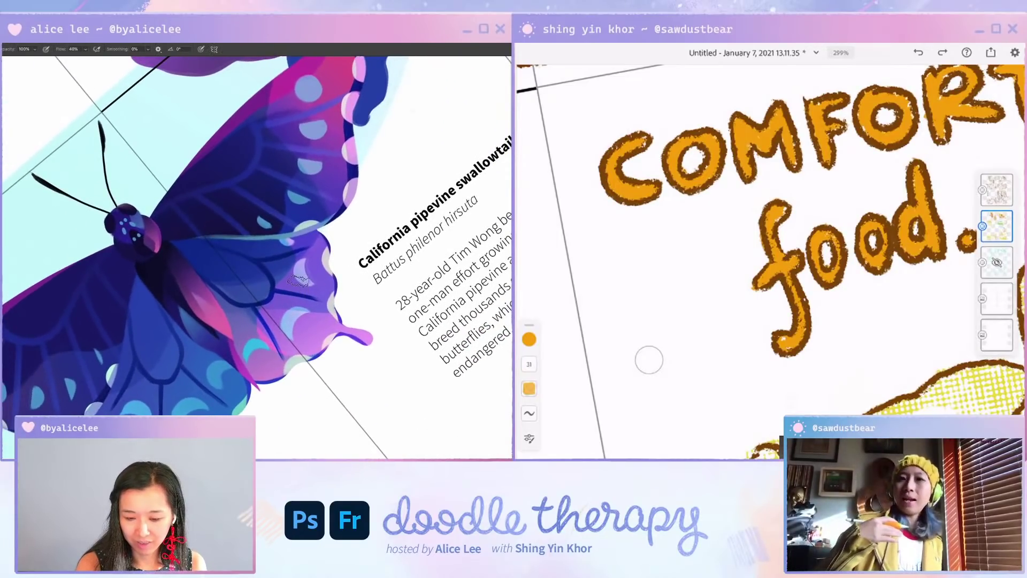
# Step: Check the pink hindwing shading with the canvas upright in the whole page layout, then rotate the close-up view again
pyautogui.press('Escape')
pyautogui.hotkey('ctrl', '-')
pyautogui.hotkey('ctrl', '-')
pyautogui.hotkey('ctrl', '-')
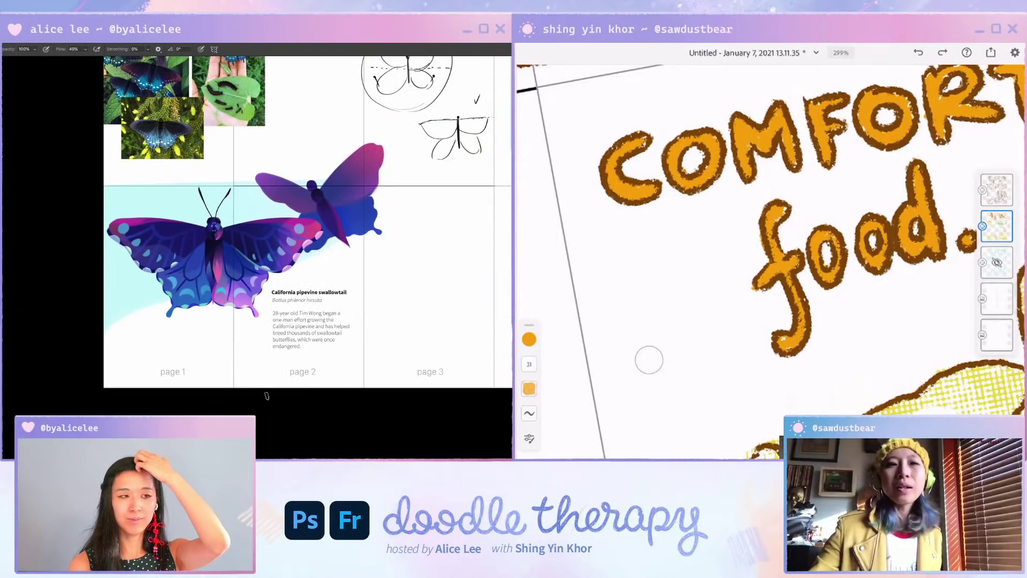
pyautogui.hotkey('ctrl', '+')
pyautogui.hotkey('ctrl', '+')
pyautogui.press('r')
pyautogui.moveTo(301, 350); pyautogui.dragTo(347, 308)
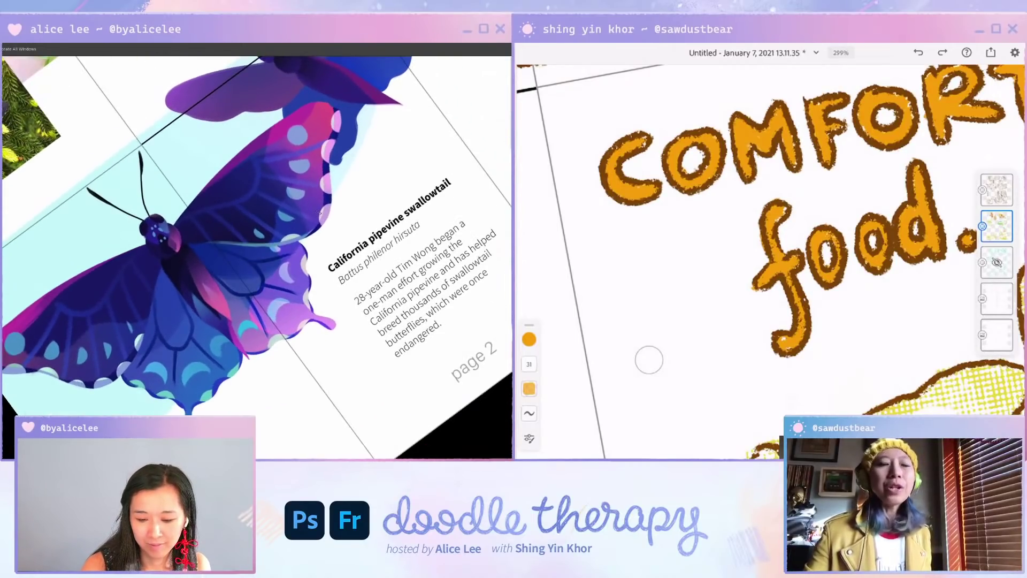
# Step: Erase excess pink shading from the inner cells and upper edge of the lower butterfly's right hindwing
pyautogui.press('b')
pyautogui.press('e')
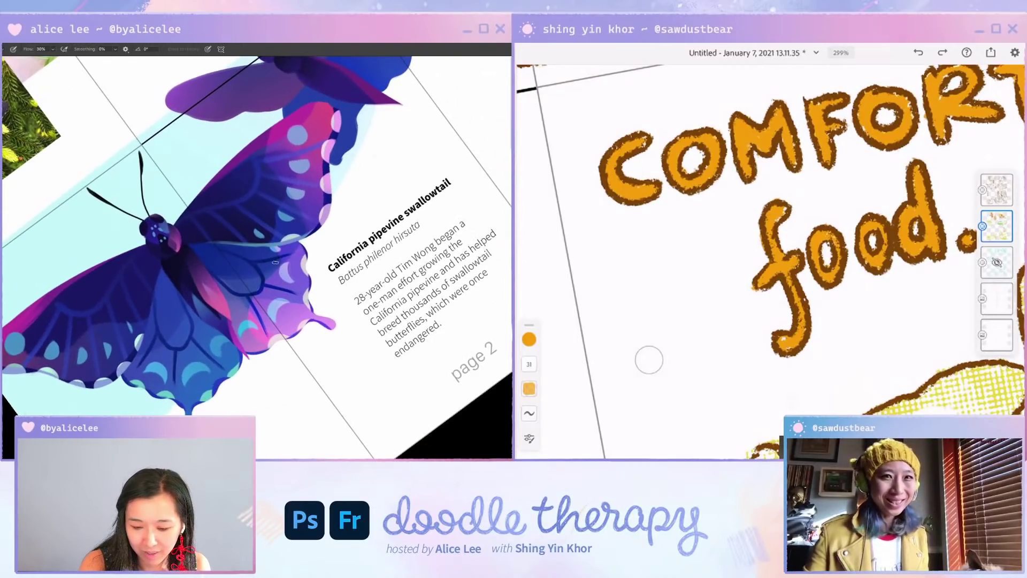
pyautogui.moveTo(293, 251); pyautogui.dragTo(267, 296)
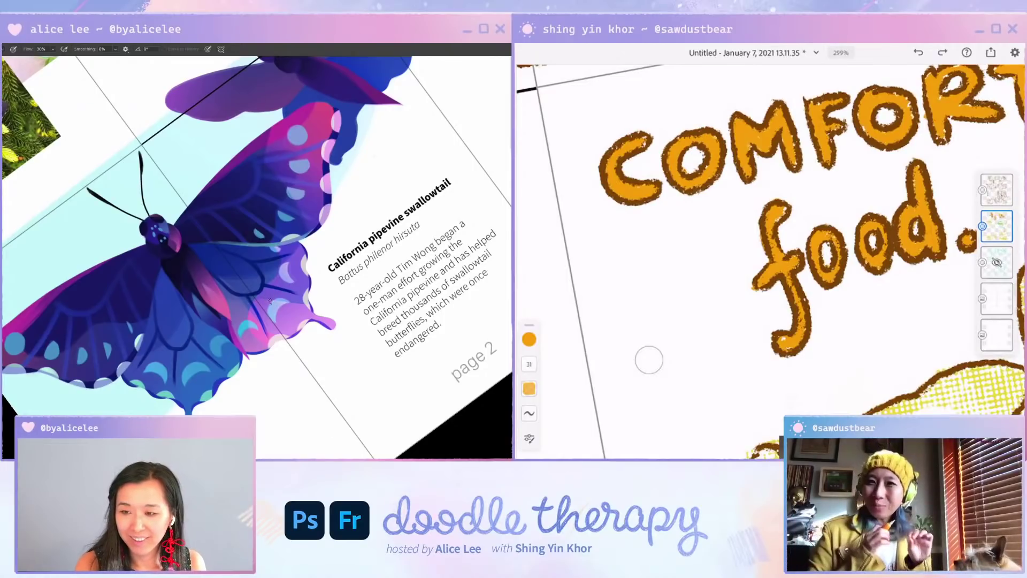
pyautogui.press('Escape')
pyautogui.moveTo(333, 288); pyautogui.dragTo(318, 299)
pyautogui.press('r')
pyautogui.moveTo(324, 314)
pyautogui.mouseDown()
pyautogui.moveTo(275, 376)
pyautogui.moveTo(156, 305)
pyautogui.mouseUp()
pyautogui.press('b')
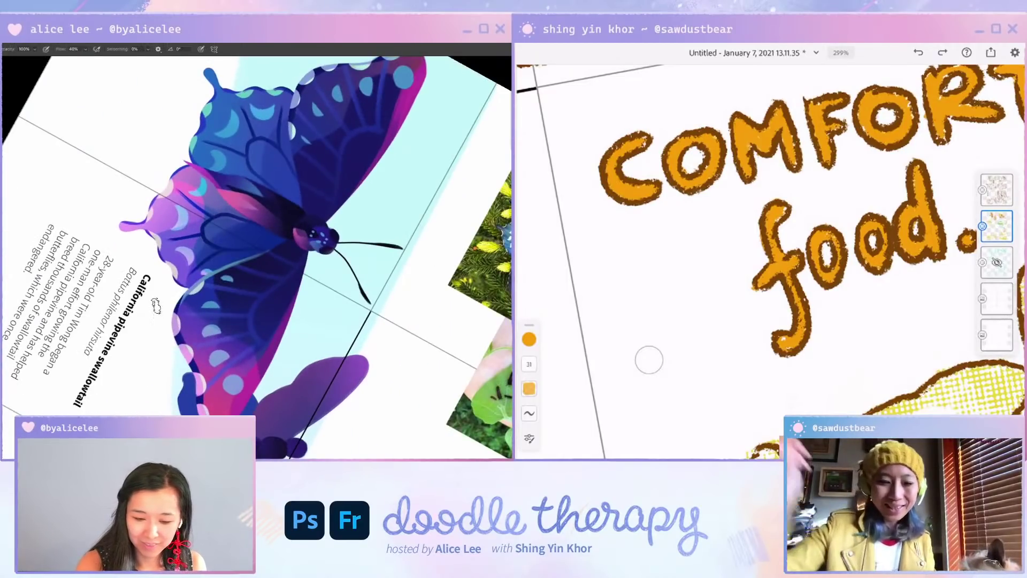
pyautogui.press('e')
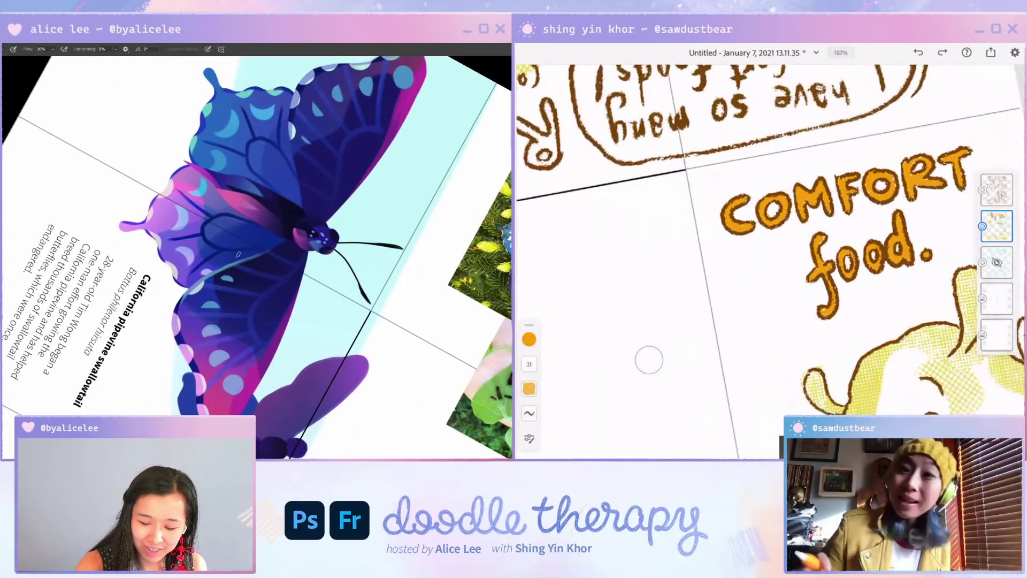
pyautogui.press('Escape')
# Step: Brush more pink shading onto the lower inner part of the right hindwing, close to the body
pyautogui.press('r')
pyautogui.moveTo(262, 427); pyautogui.dragTo(375, 377)
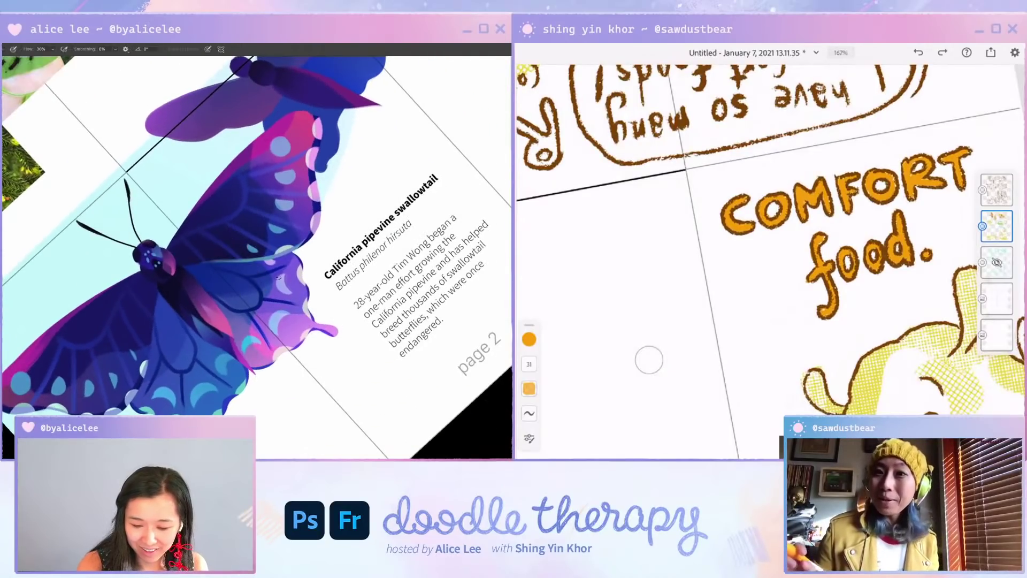
pyautogui.press('b')
pyautogui.moveTo(247, 318); pyautogui.dragTo(264, 343)
pyautogui.press('Escape')
# Step: In Fresco, pick the recent mint green, set the brush size to 28 and fill the S of SALMON on page 5
pyautogui.hscroll(-5, 647, 359)
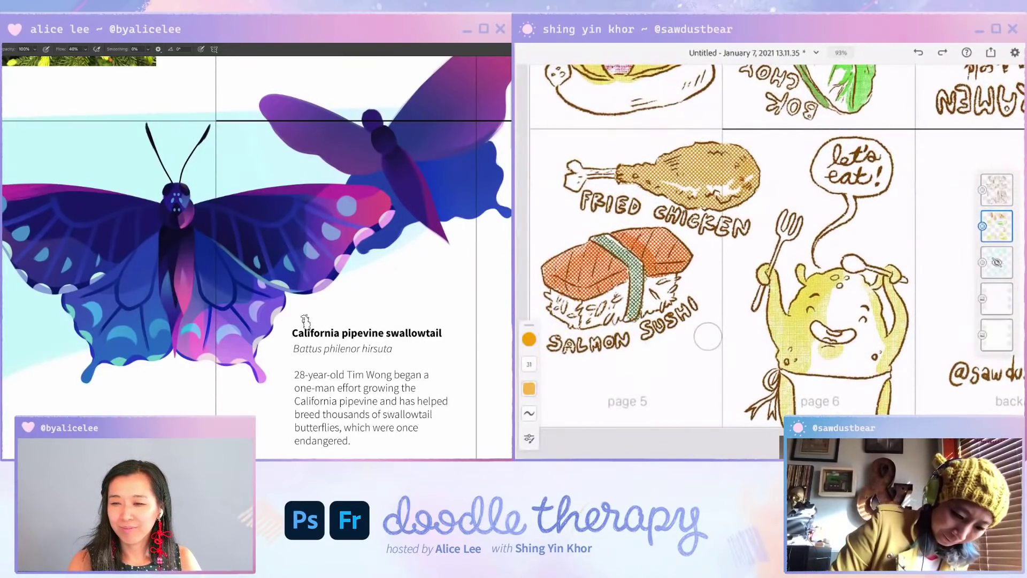
pyautogui.click(529, 339)
pyautogui.click(641, 374)
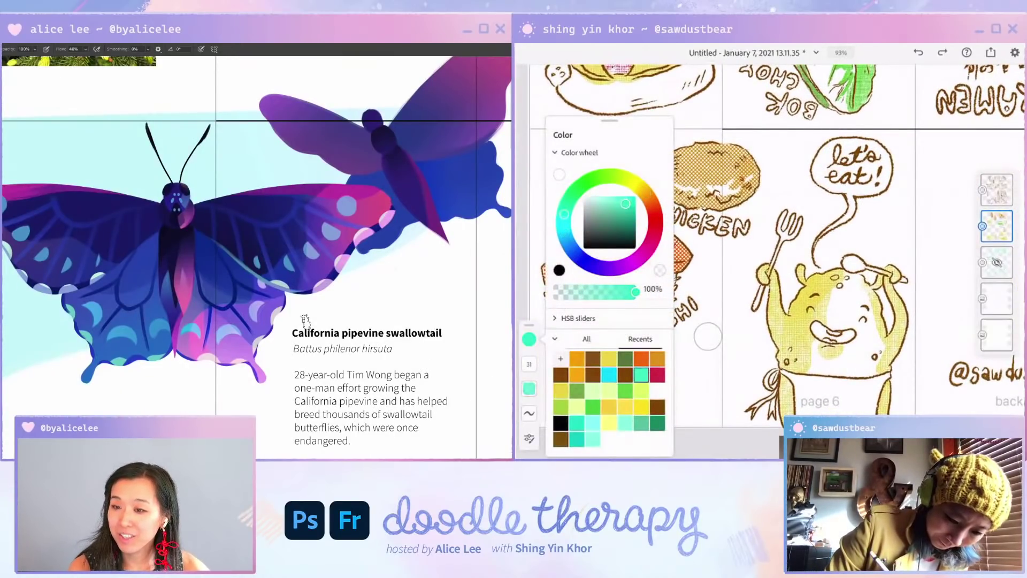
pyautogui.scroll(3, 749, 246)
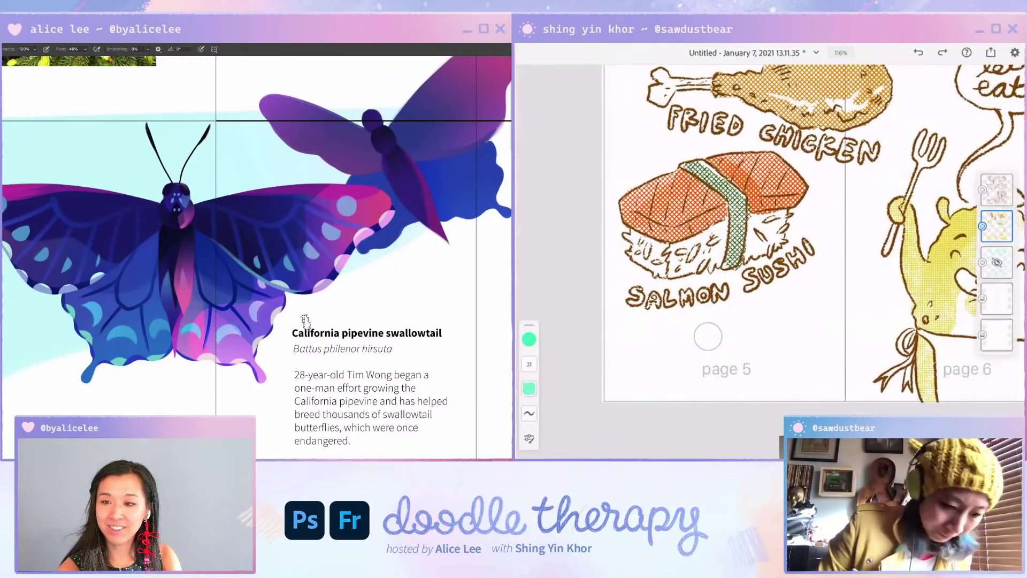
pyautogui.click(529, 364)
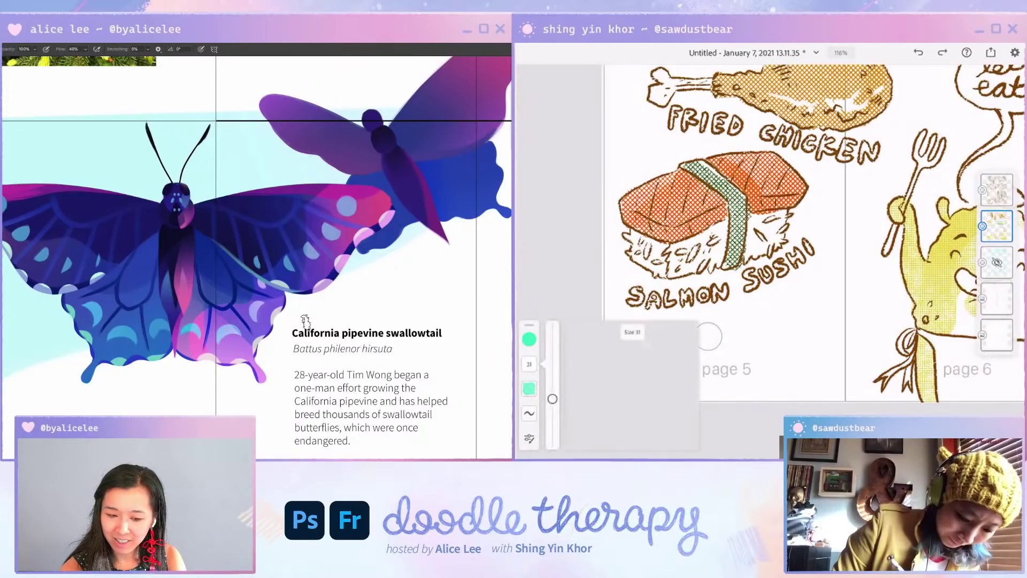
pyautogui.moveTo(552, 396); pyautogui.dragTo(552, 404)
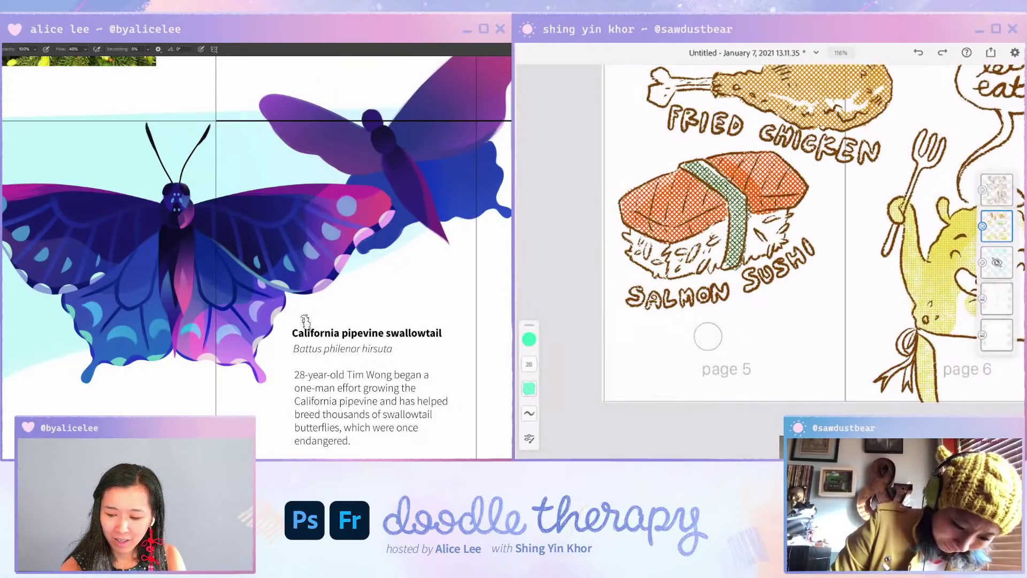
pyautogui.scroll(5, 660, 306)
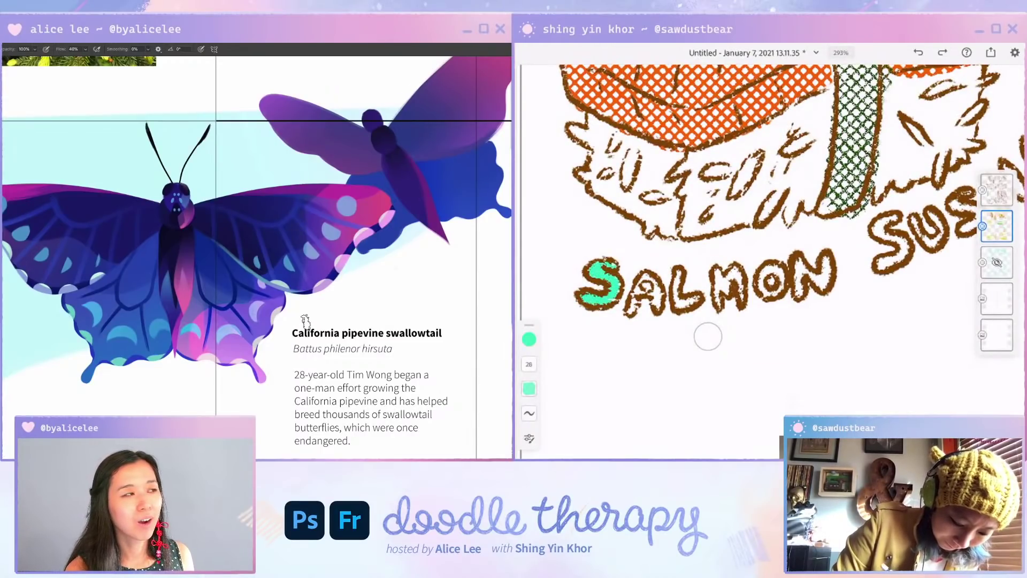
# Step: Fill the A of SALMON in mint green at brush size 38, then the letters L, M and O at size 34
pyautogui.click(528, 363)
pyautogui.moveTo(552, 403); pyautogui.dragTo(552, 388)
pyautogui.moveTo(637, 286)
pyautogui.mouseDown()
pyautogui.moveTo(635, 297)
pyautogui.moveTo(655, 295)
pyautogui.mouseUp()
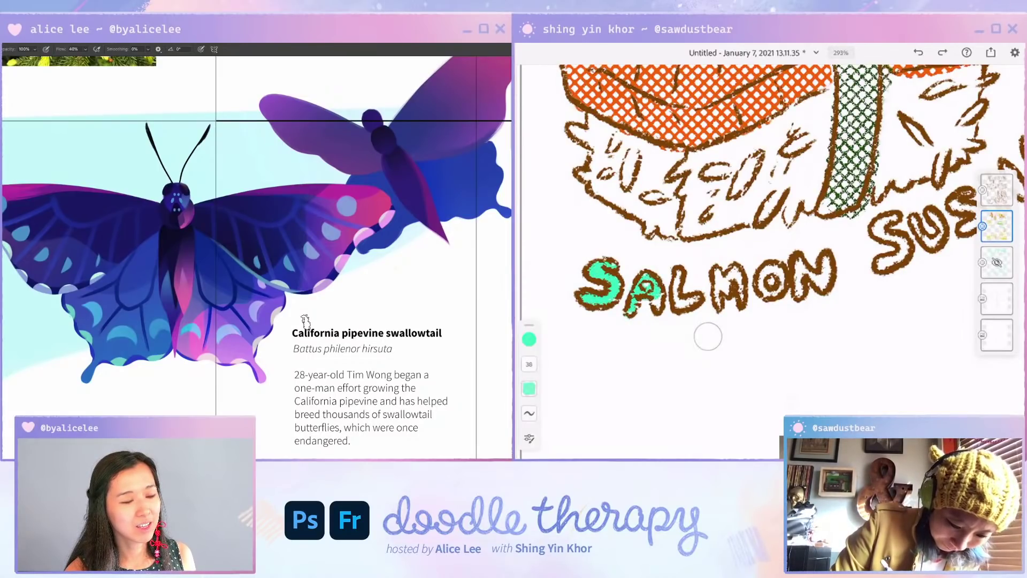
pyautogui.click(528, 364)
pyautogui.moveTo(553, 388); pyautogui.dragTo(552, 394)
pyautogui.moveTo(675, 297)
pyautogui.mouseDown()
pyautogui.moveTo(694, 306)
pyautogui.moveTo(740, 271)
pyautogui.moveTo(742, 295)
pyautogui.moveTo(769, 266)
pyautogui.moveTo(770, 296)
pyautogui.mouseUp()
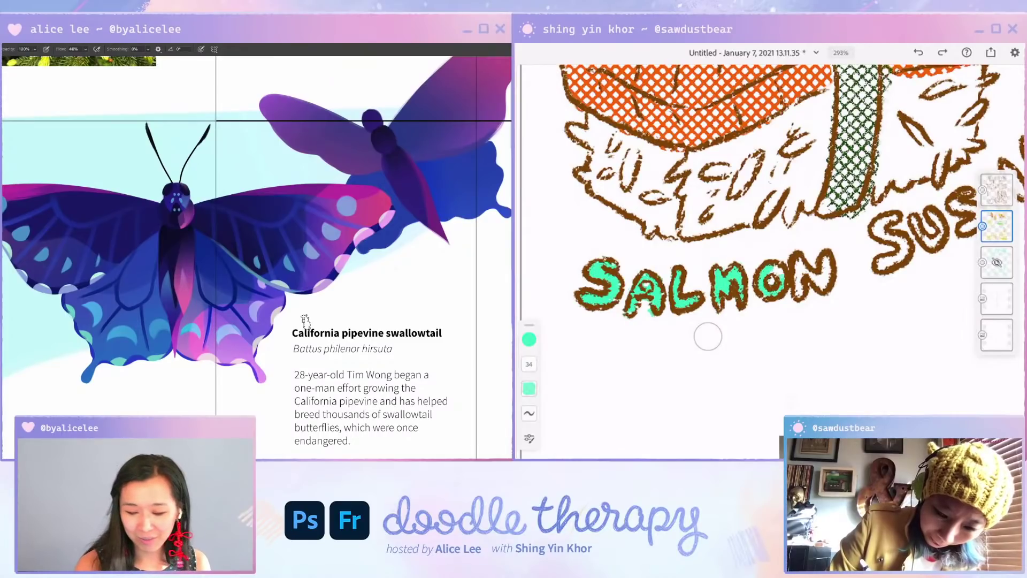
# Step: Fill the N of SALMON in mint green, and in Photoshop erase some shading inside the right hindwing's upper cells
pyautogui.press('r')
pyautogui.moveTo(305, 322); pyautogui.dragTo(358, 277)
pyautogui.press('e')
pyautogui.moveTo(801, 259)
pyautogui.mouseDown()
pyautogui.moveTo(800, 294)
pyautogui.moveTo(821, 283)
pyautogui.moveTo(825, 260)
pyautogui.mouseUp()
pyautogui.moveTo(229, 309); pyautogui.dragTo(271, 273)
pyautogui.moveTo(797, 176)
pyautogui.mouseDown()
pyautogui.moveTo(765, 247)
pyautogui.moveTo(748, 250)
pyautogui.mouseUp()
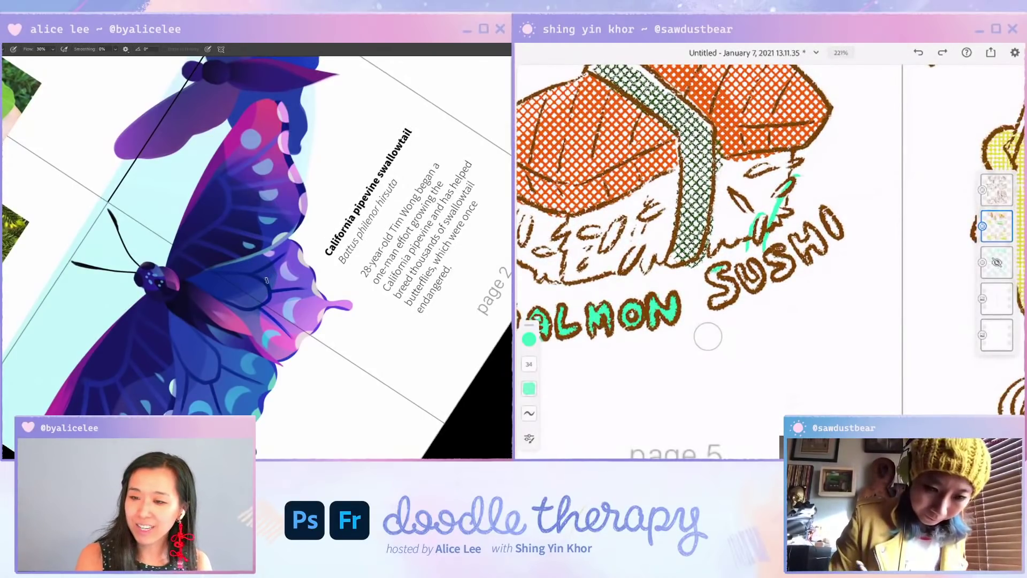
pyautogui.hotkey('ctrl', 'z')
pyautogui.hotkey('ctrl', 'z')
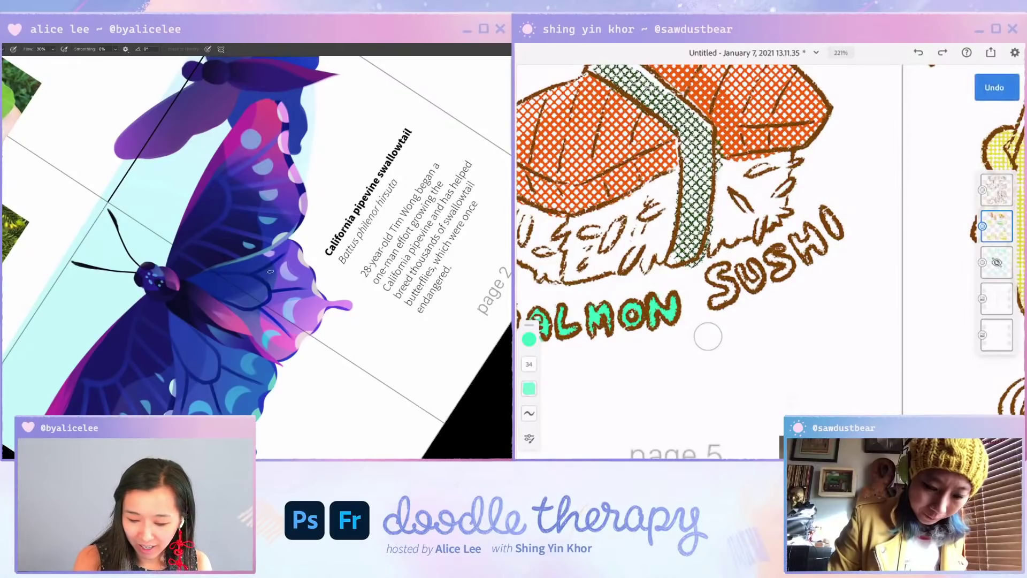
# Step: Fill the letters of SUSHI in mint green in Fresco, and recheck the right hindwing shading in Photoshop
pyautogui.press('b')
pyautogui.moveTo(723, 269)
pyautogui.mouseDown()
pyautogui.moveTo(711, 277)
pyautogui.moveTo(731, 293)
pyautogui.moveTo(717, 301)
pyautogui.mouseUp()
pyautogui.press('Escape')
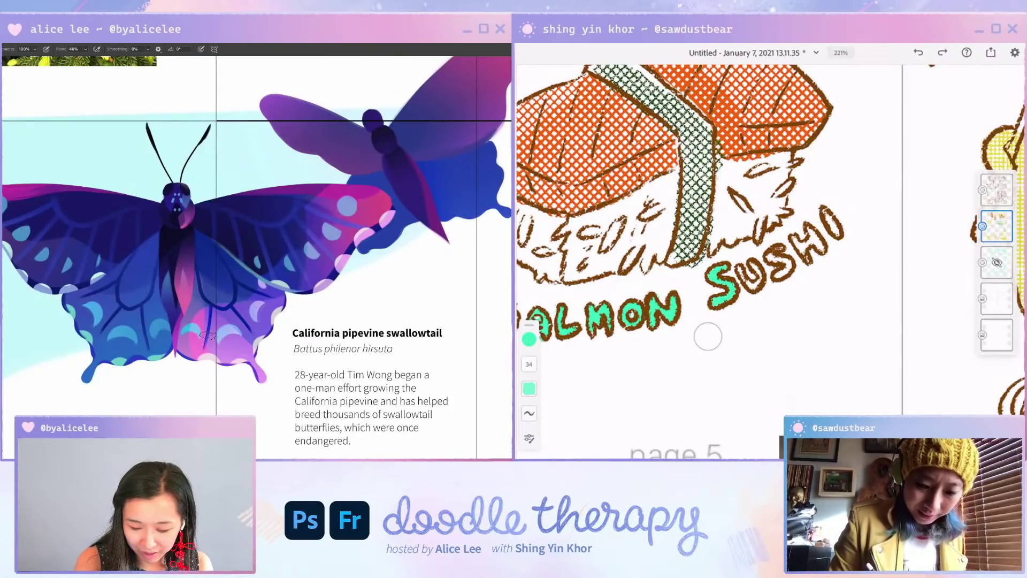
pyautogui.press('r')
pyautogui.moveTo(214, 388); pyautogui.dragTo(297, 340)
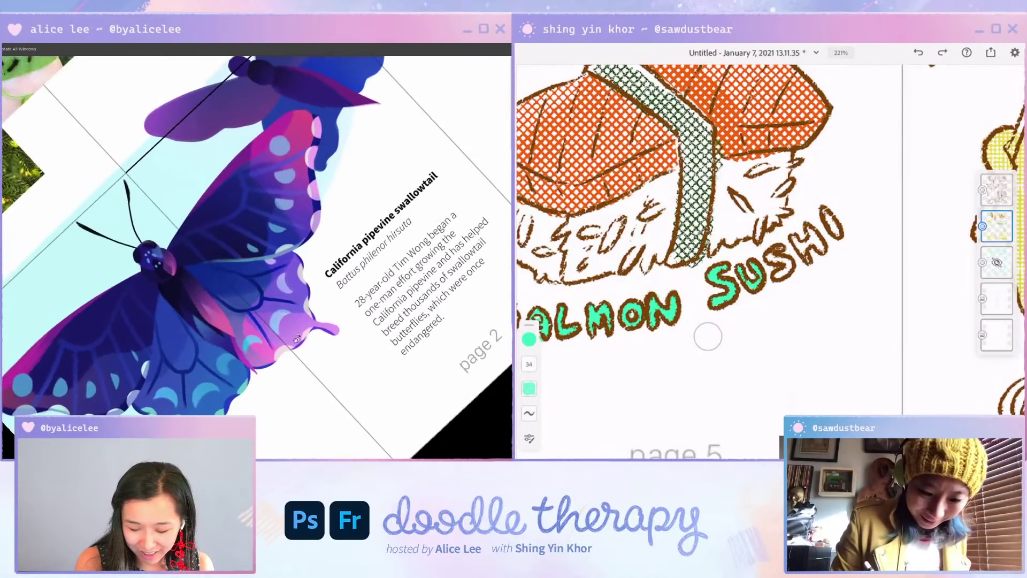
pyautogui.press('b')
pyautogui.press('Escape')
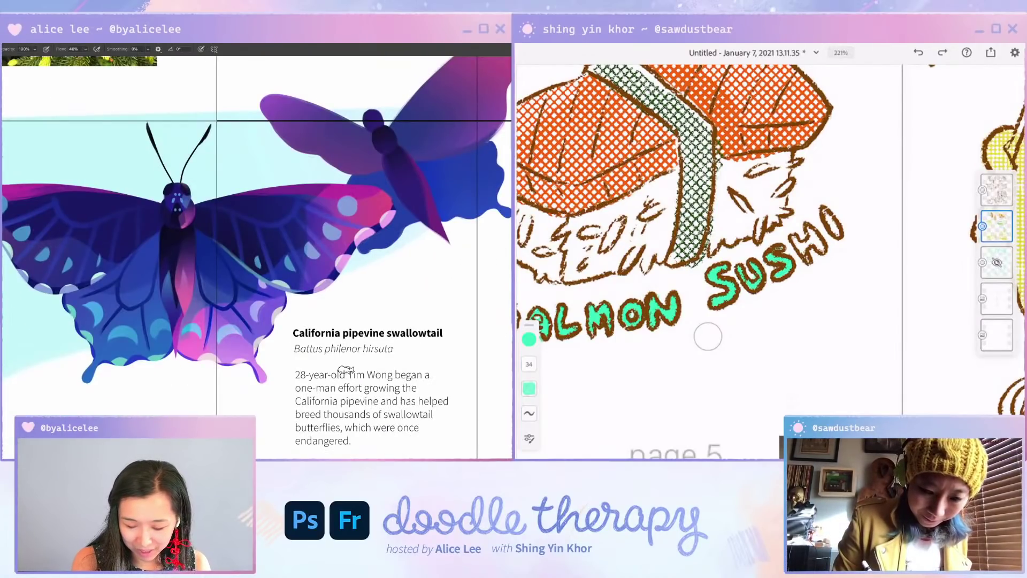
# Step: Examine the lower butterfly's shading within the page layout and close up, with the canvas upright
pyautogui.press('r')
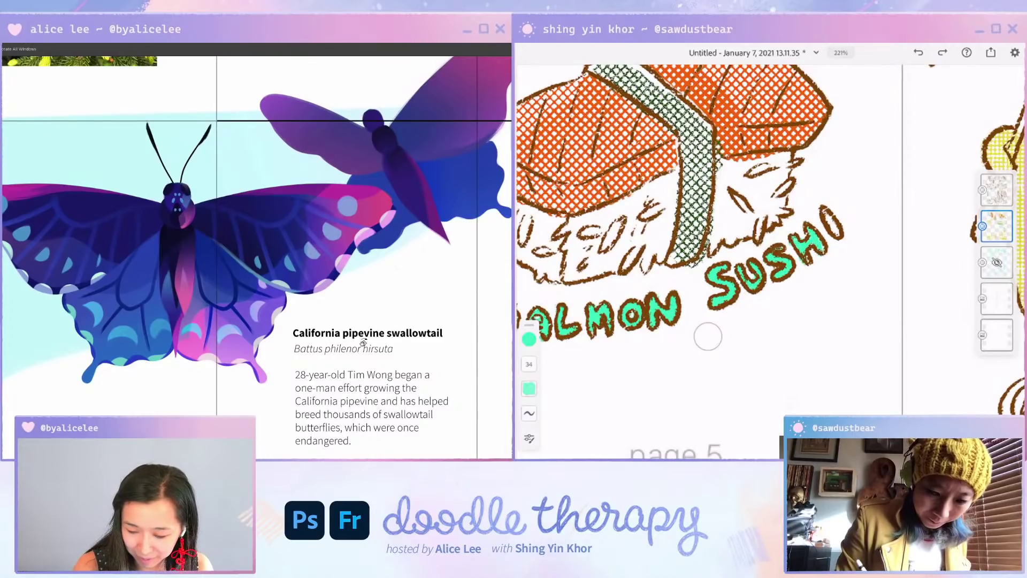
pyautogui.hotkey('ctrl', '-')
pyautogui.hotkey('ctrl', '-')
pyautogui.hotkey('ctrl', '-')
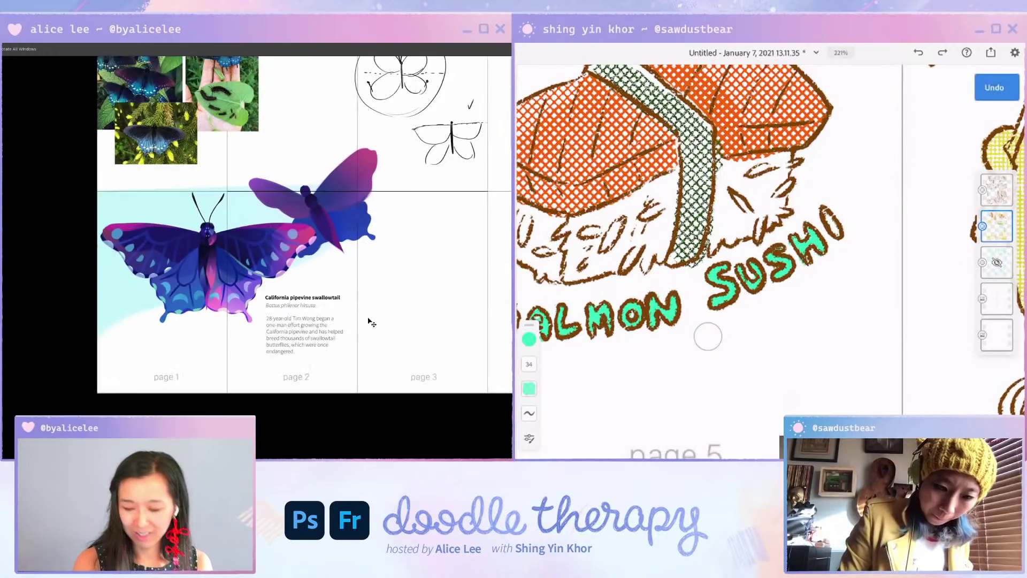
pyautogui.hotkey('ctrl', '+')
pyautogui.hotkey('ctrl', '+')
pyautogui.hotkey('ctrl', '+')
pyautogui.press('v')
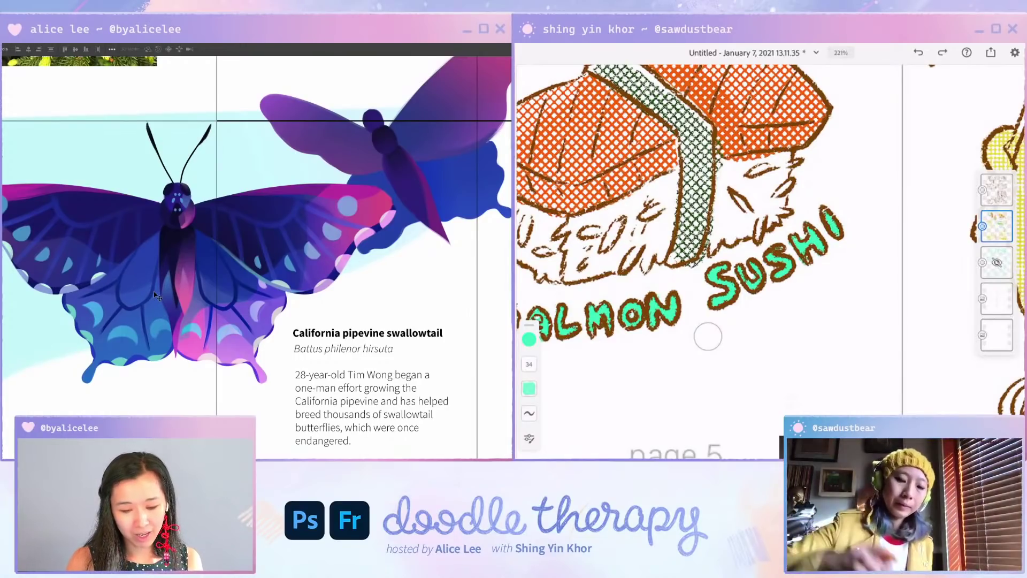
pyautogui.hotkey('ctrl', '-')
pyautogui.moveTo(333, 310); pyautogui.dragTo(328, 368)
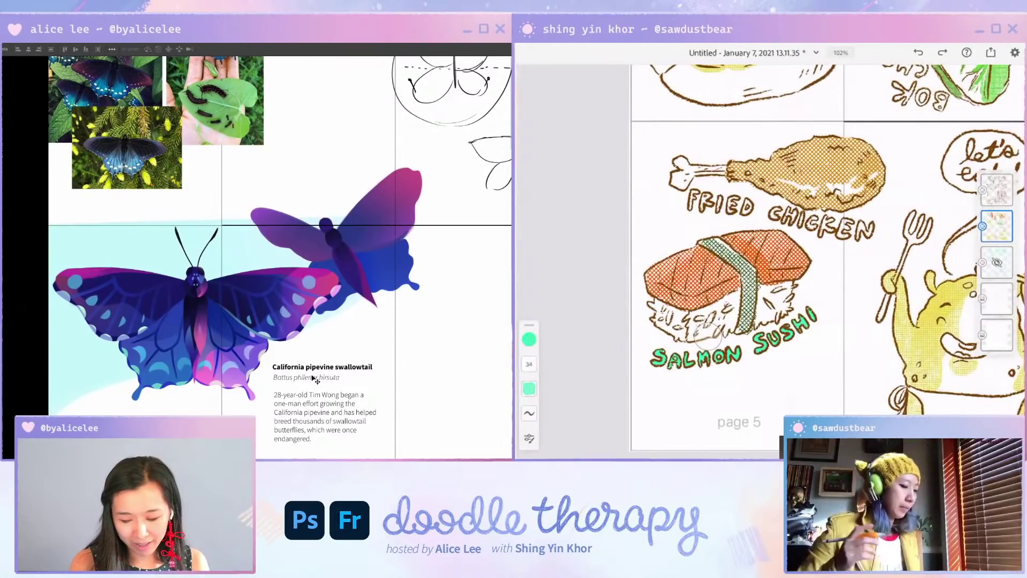
pyautogui.scroll(3, 315, 379)
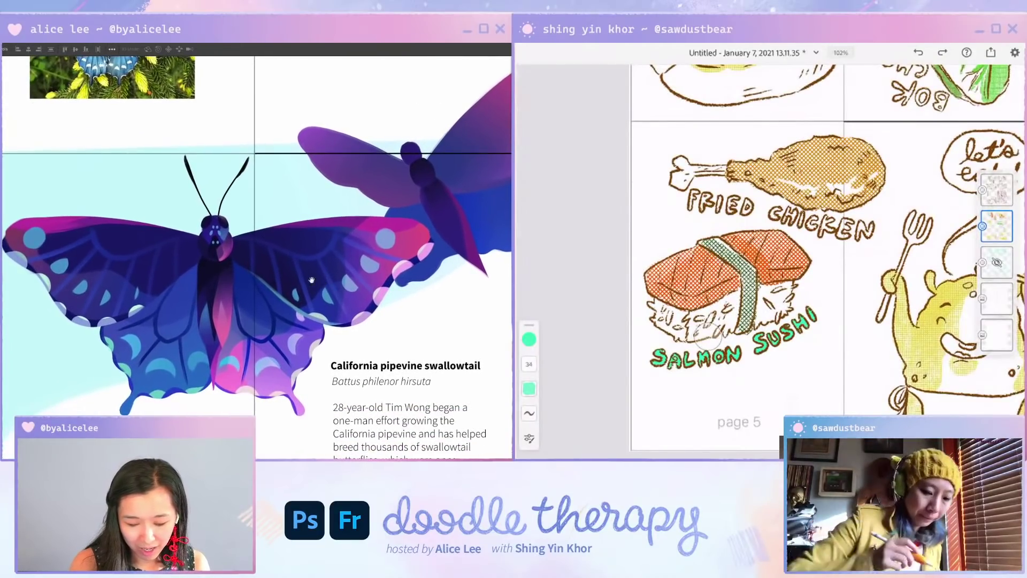
# Step: In Fresco, pick the recent yellow-green at 77% opacity and fill the letters of FRIED above the sushi
pyautogui.click(528, 338)
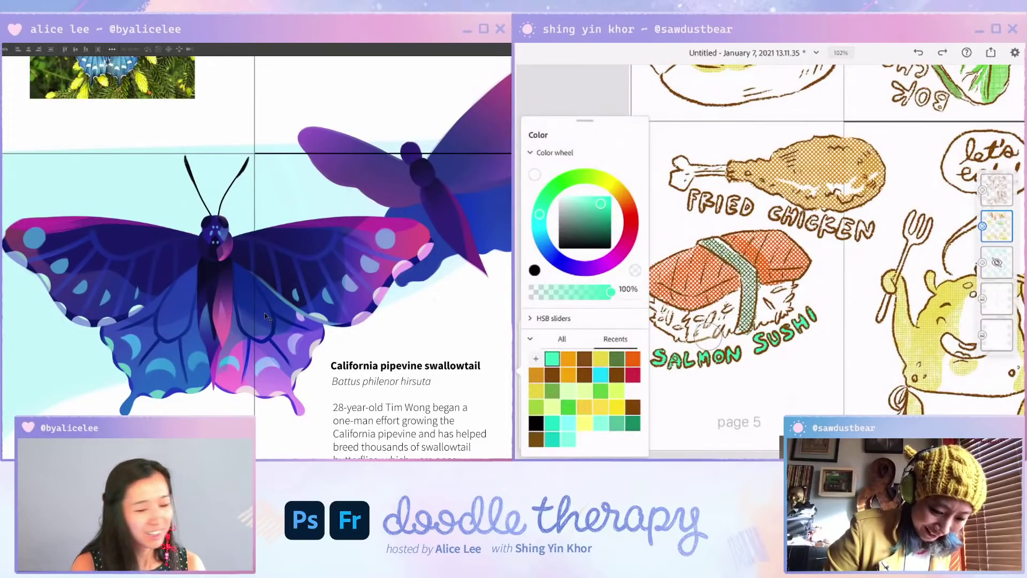
pyautogui.click(616, 390)
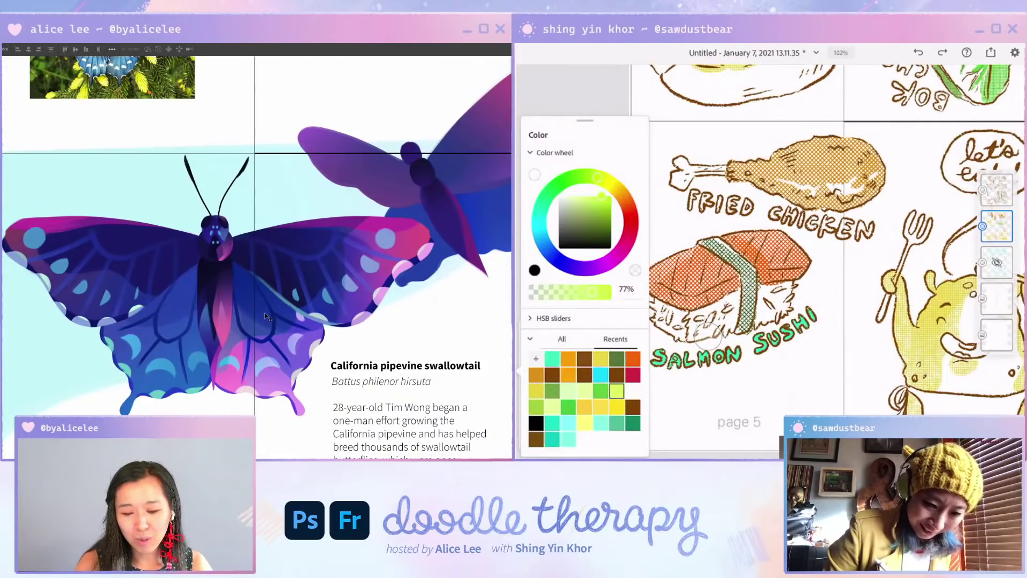
pyautogui.click(707, 335)
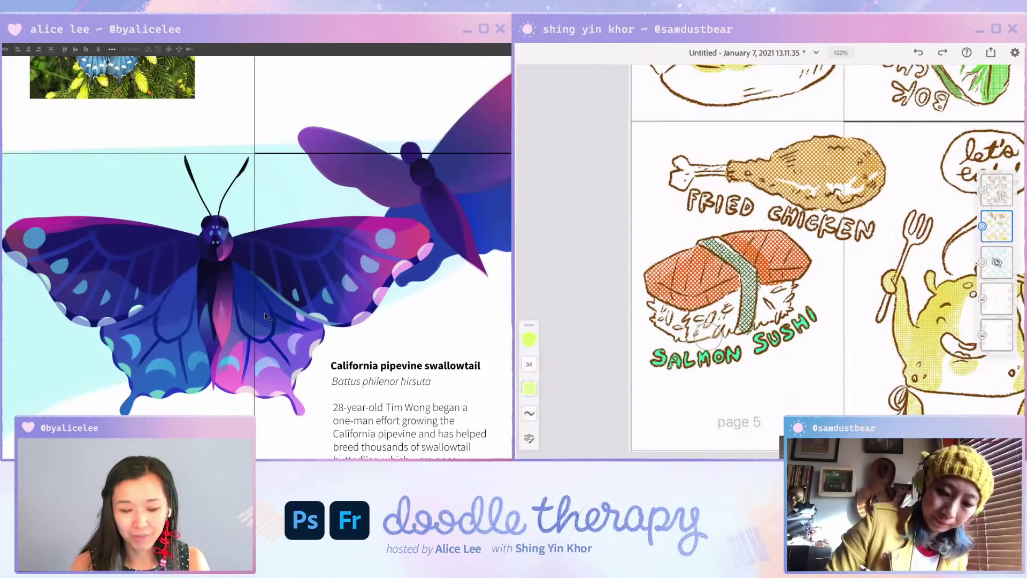
pyautogui.scroll(5, 762, 199)
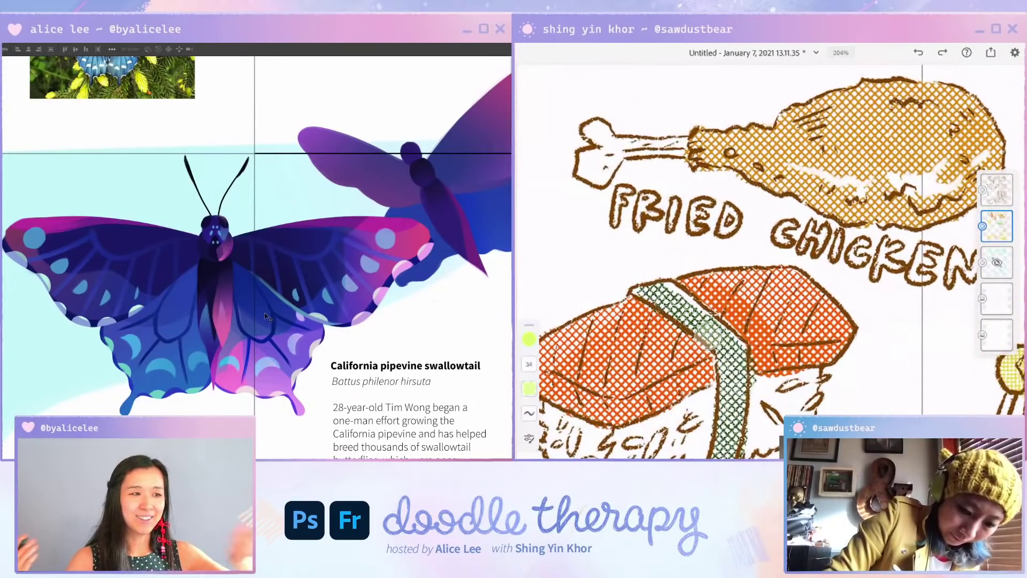
pyautogui.moveTo(620, 193); pyautogui.dragTo(615, 223)
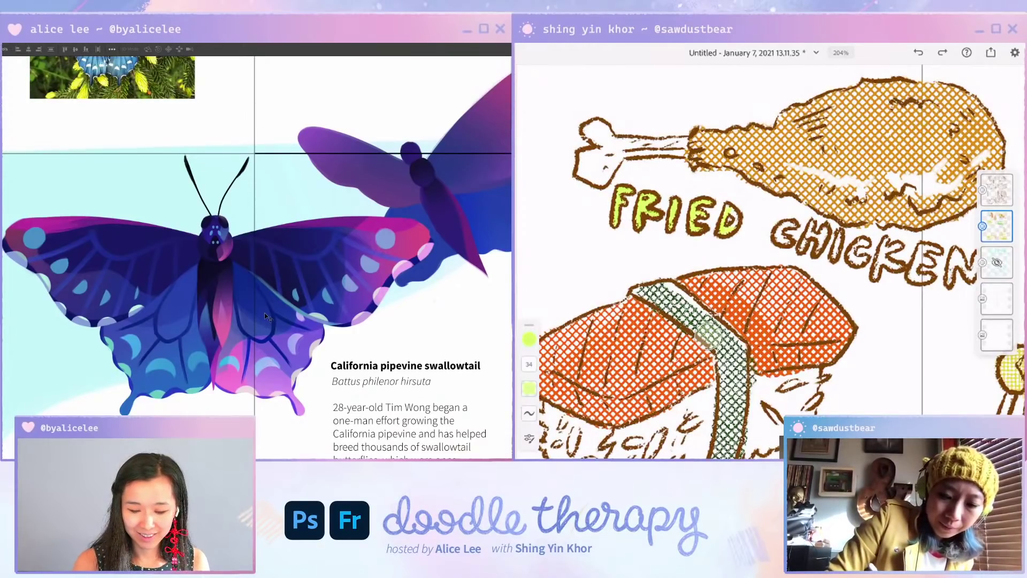
# Step: In Photoshop, select the left hindwing's artwork and brush pink shading over its inner part beside the body
pyautogui.keyDown('ctrl'); pyautogui.click(200, 354); pyautogui.keyUp('ctrl')
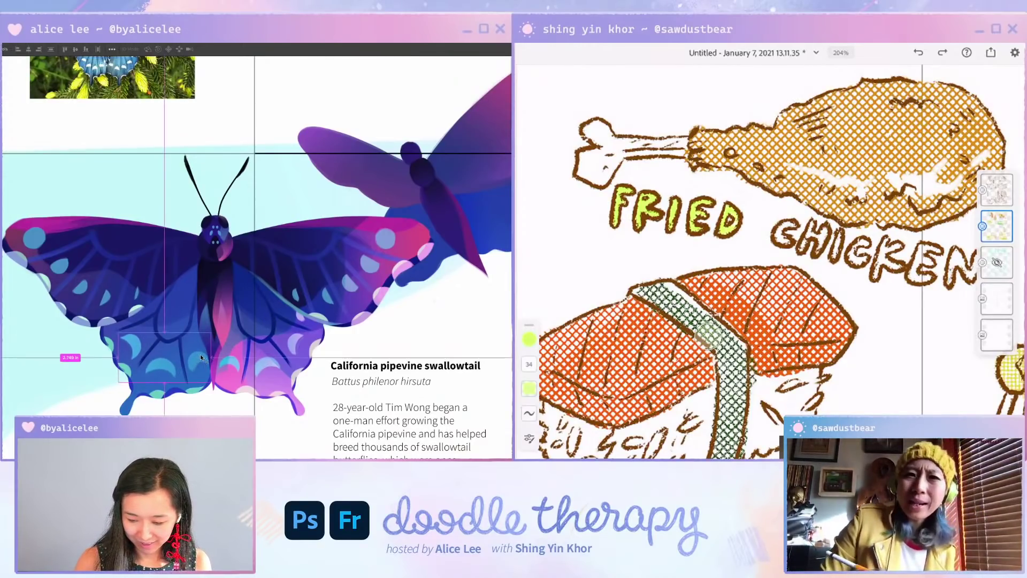
pyautogui.moveTo(201, 357); pyautogui.dragTo(201, 356)
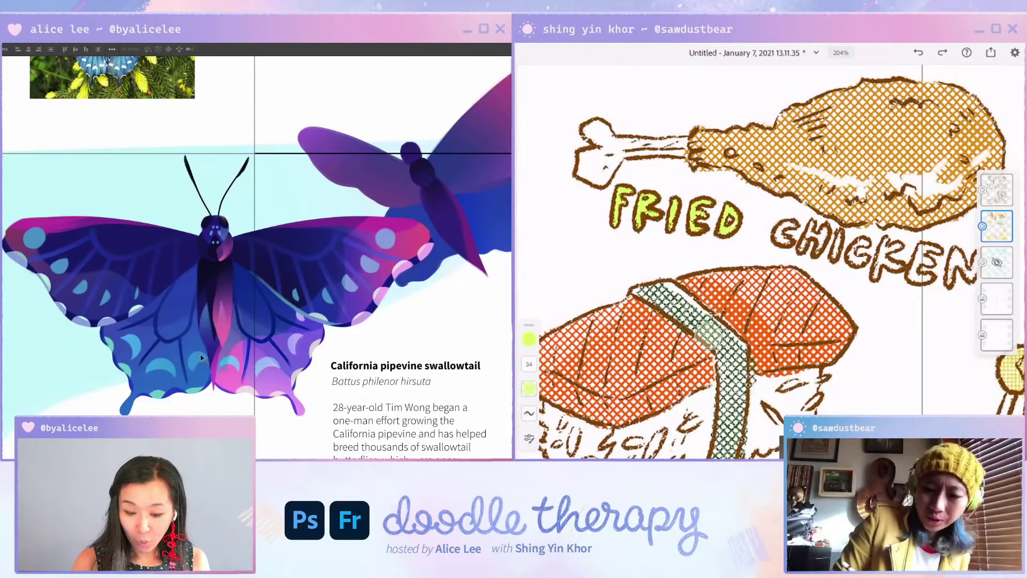
pyautogui.press('b')
pyautogui.moveTo(206, 307)
pyautogui.mouseDown()
pyautogui.moveTo(193, 324)
pyautogui.moveTo(205, 352)
pyautogui.mouseUp()
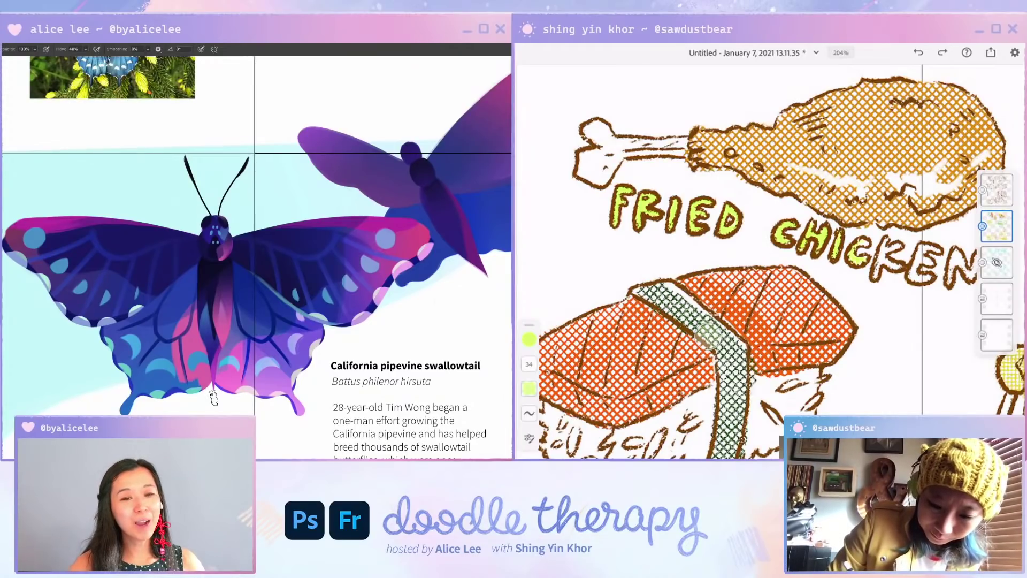
# Step: In Fresco, fill the remaining letters of CHICKEN and the ramen bowl with yellow-green
pyautogui.hscroll(5, 707, 336)
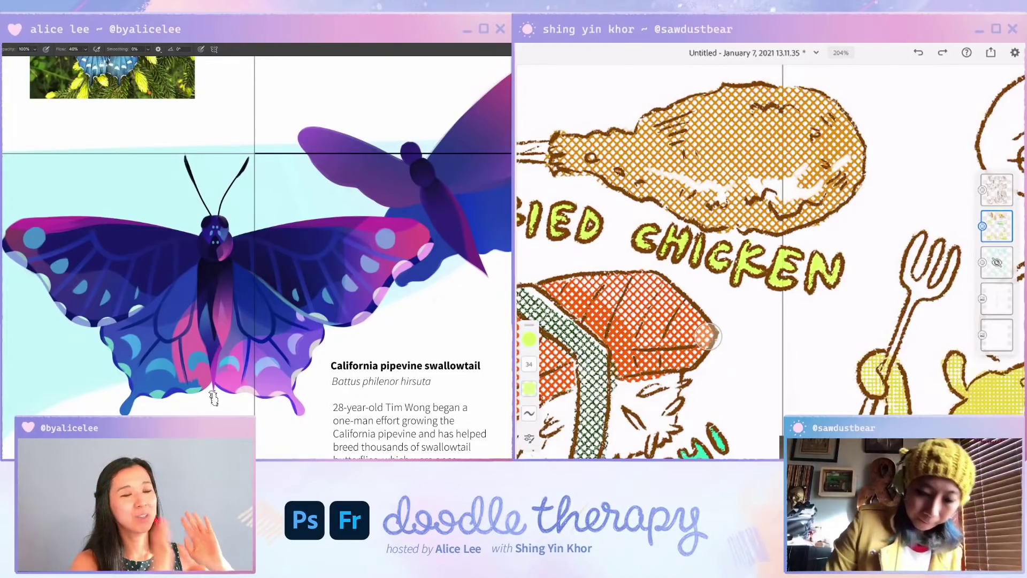
pyautogui.scroll(-3, 771, 261)
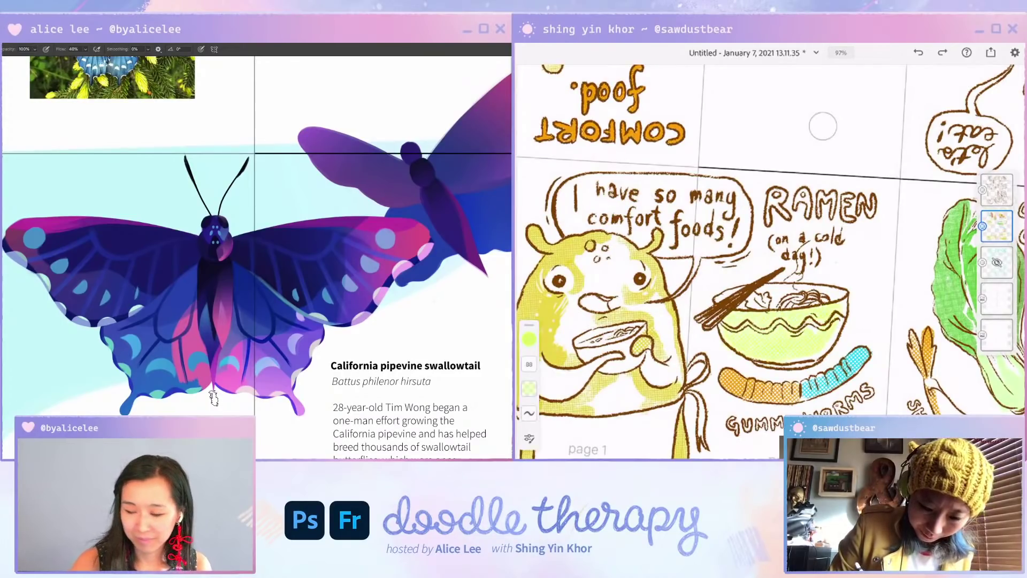
# Step: In Photoshop, replace the left hindwing's inner pink patches with softer violet shading along its lower part, rotating the canvas to suit the strokes
pyautogui.press('v')
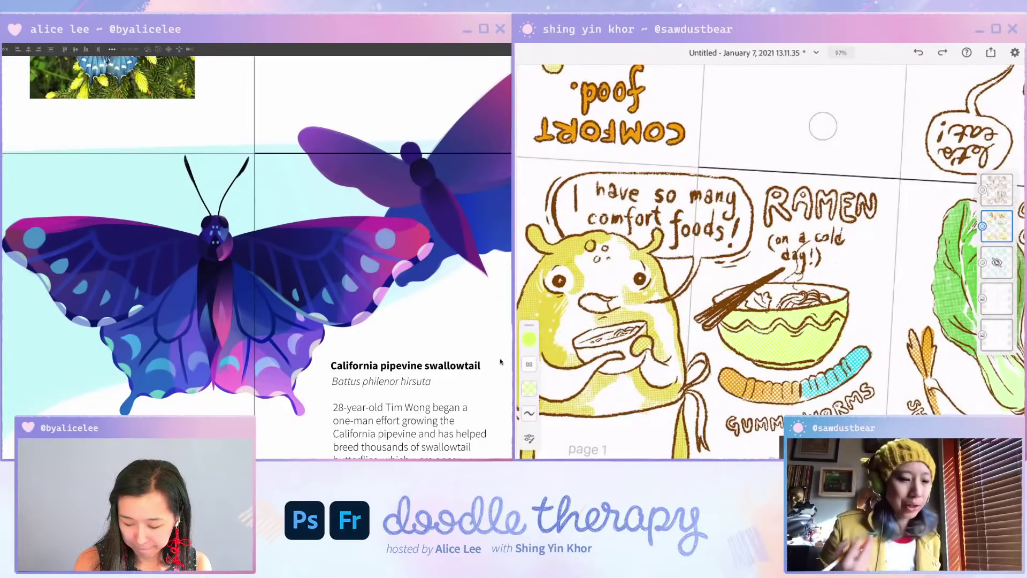
pyautogui.press('r')
pyautogui.moveTo(353, 414); pyautogui.dragTo(444, 330)
pyautogui.press('b')
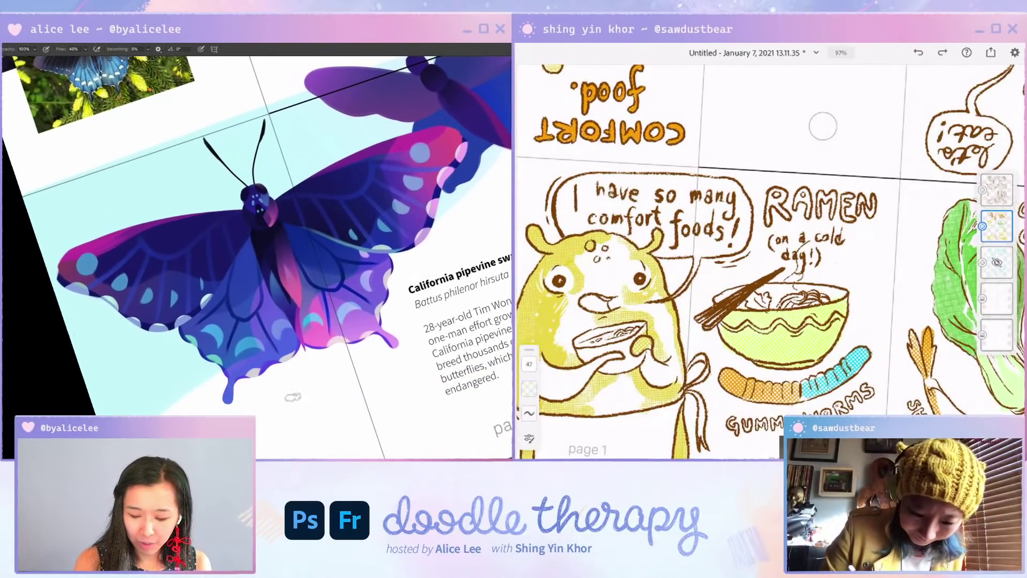
pyautogui.press('Escape')
pyautogui.press('r')
pyautogui.moveTo(263, 407)
pyautogui.mouseDown()
pyautogui.moveTo(300, 401)
pyautogui.moveTo(316, 360)
pyautogui.mouseUp()
pyautogui.press('b')
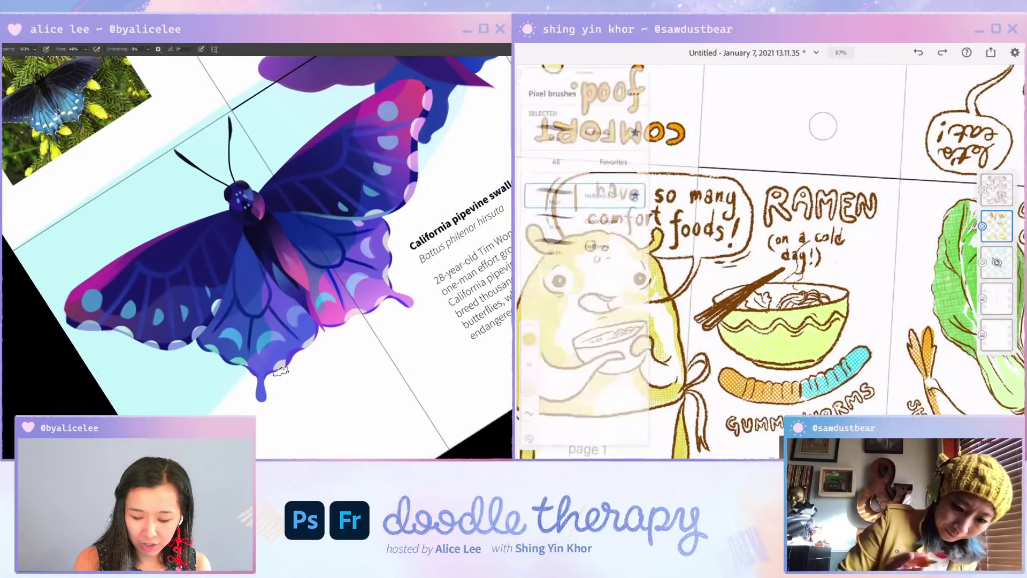
pyautogui.press('Escape')
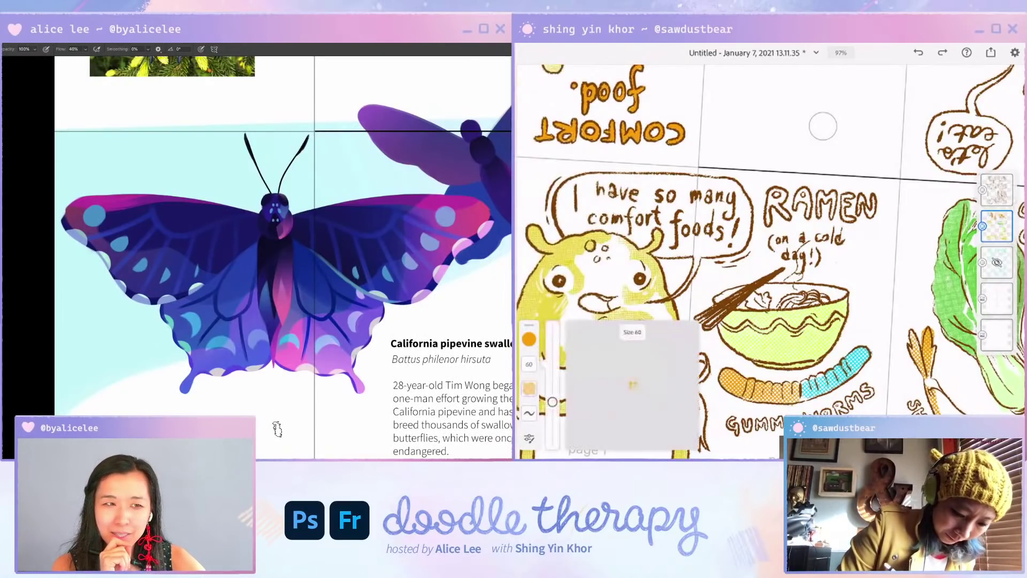
# Step: In Fresco, adjust the orange brush's size and choose the recent crimson at 77% opacity for the BOK CHOY lettering
pyautogui.moveTo(552, 401); pyautogui.dragTo(552, 408)
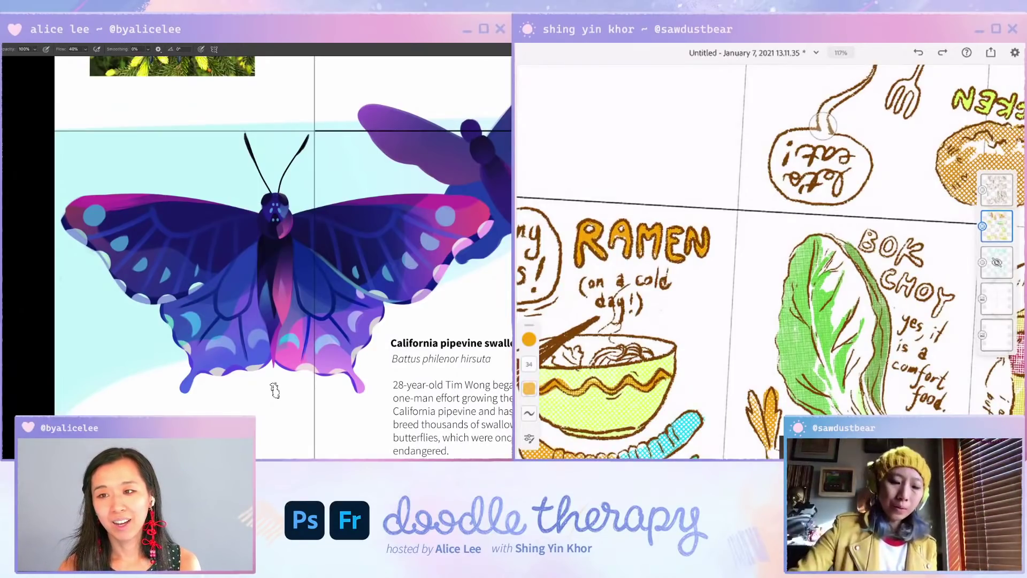
pyautogui.scroll(-2, 823, 126)
pyautogui.scroll(-2, 822, 127)
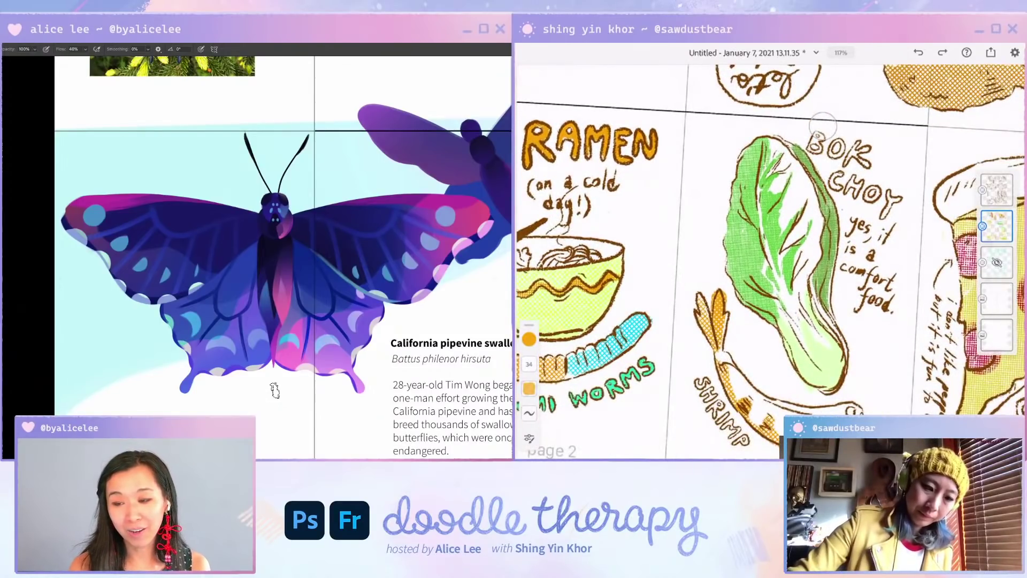
pyautogui.click(528, 338)
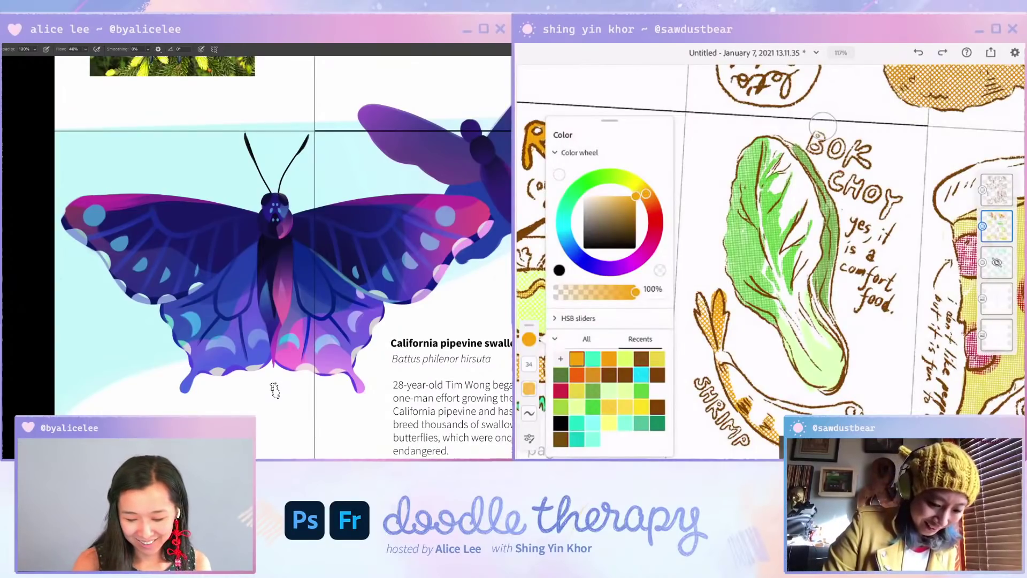
pyautogui.click(560, 390)
# Step: In Photoshop, add a new layer for the left forewing and brush violet shading over its inner part; open Fresco's pixel brushes
pyautogui.press('r')
pyautogui.moveTo(305, 420); pyautogui.dragTo(369, 357)
pyautogui.press('Escape')
pyautogui.press('v')
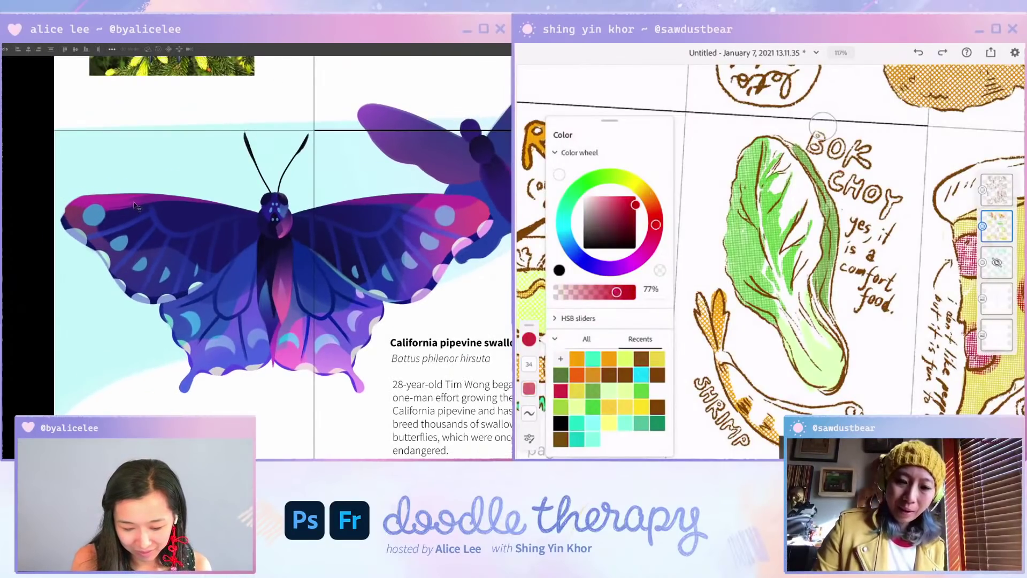
pyautogui.hotkey('ctrl', 'shift', 'n')
pyautogui.press('Return')
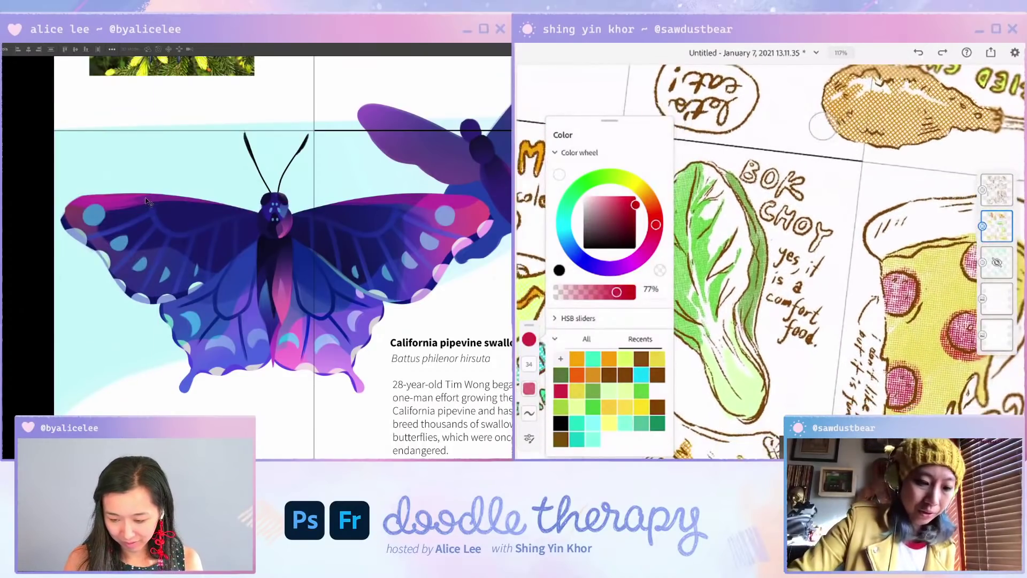
pyautogui.press('b')
pyautogui.press('b')
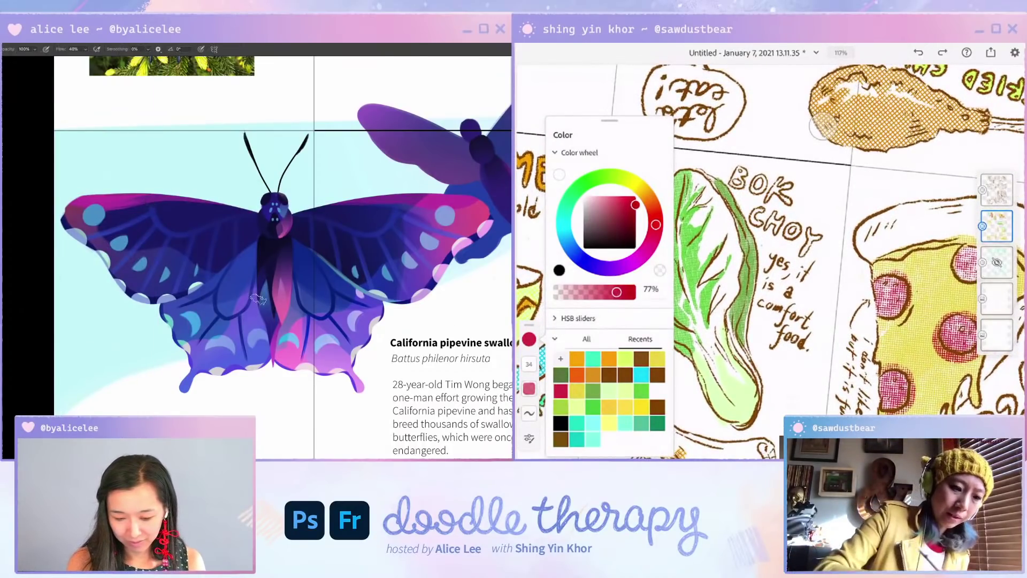
pyautogui.click(522, 79)
pyautogui.moveTo(240, 233)
pyautogui.mouseDown()
pyautogui.moveTo(198, 242)
pyautogui.moveTo(213, 290)
pyautogui.mouseUp()
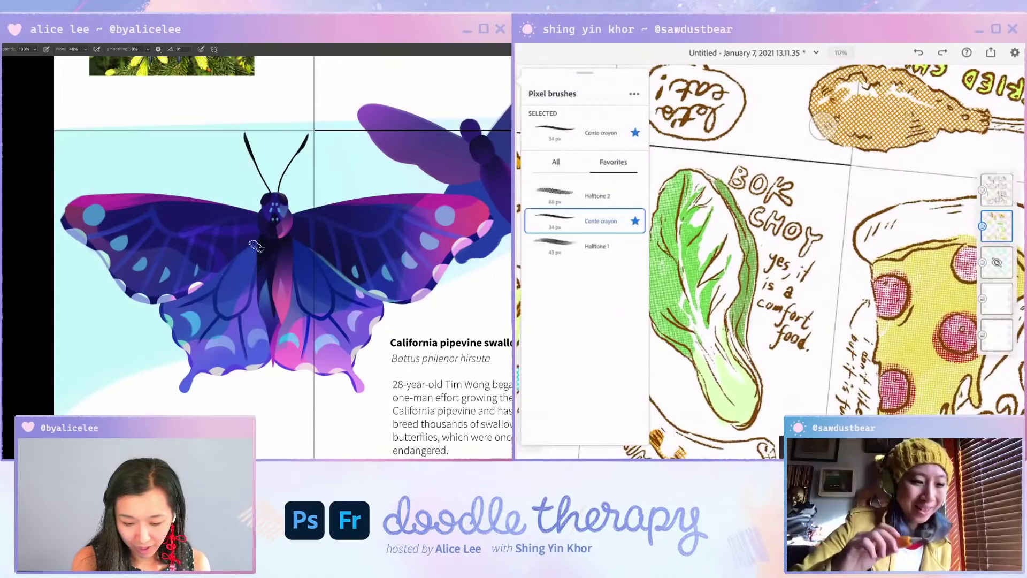
# Step: In Photoshop, tilt the canvas to work on the left forewing and undo the last two brush strokes
pyautogui.press('r')
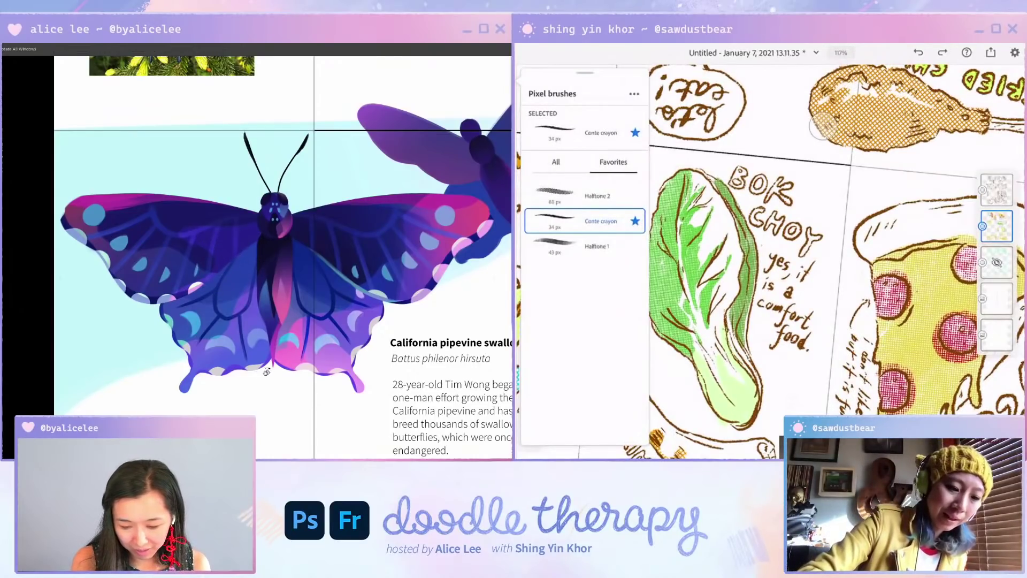
pyautogui.moveTo(238, 339); pyautogui.dragTo(299, 305)
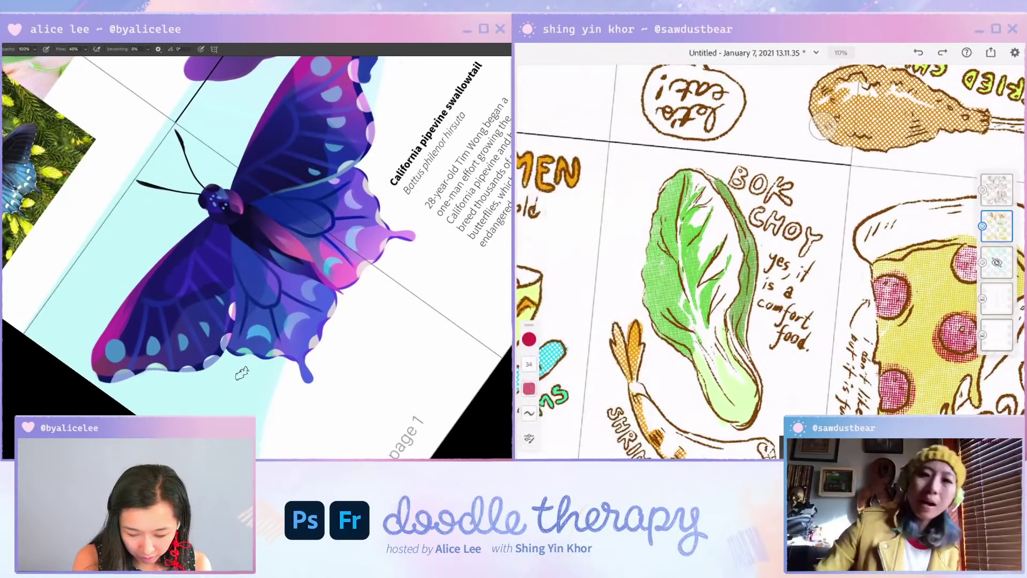
pyautogui.hotkey('ctrl', 'z')
pyautogui.hotkey('ctrl', 'z')
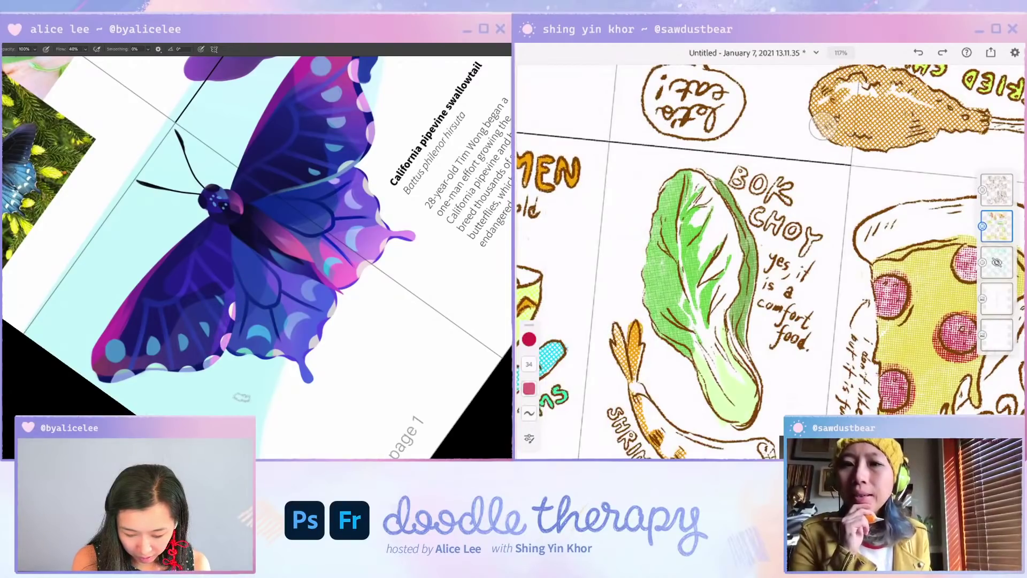
pyautogui.press('Escape')
# Step: Rework the left forewing's violet shading from several canvas angles, erasing the excess between the veins and edge spots
pyautogui.press('r')
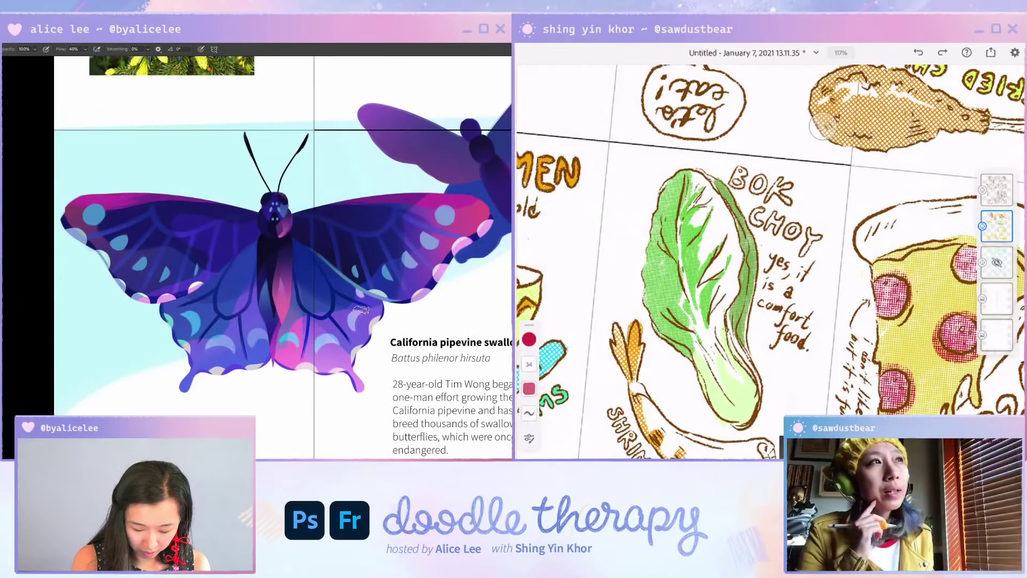
pyautogui.moveTo(356, 309)
pyautogui.mouseDown()
pyautogui.moveTo(198, 369)
pyautogui.moveTo(166, 339)
pyautogui.mouseUp()
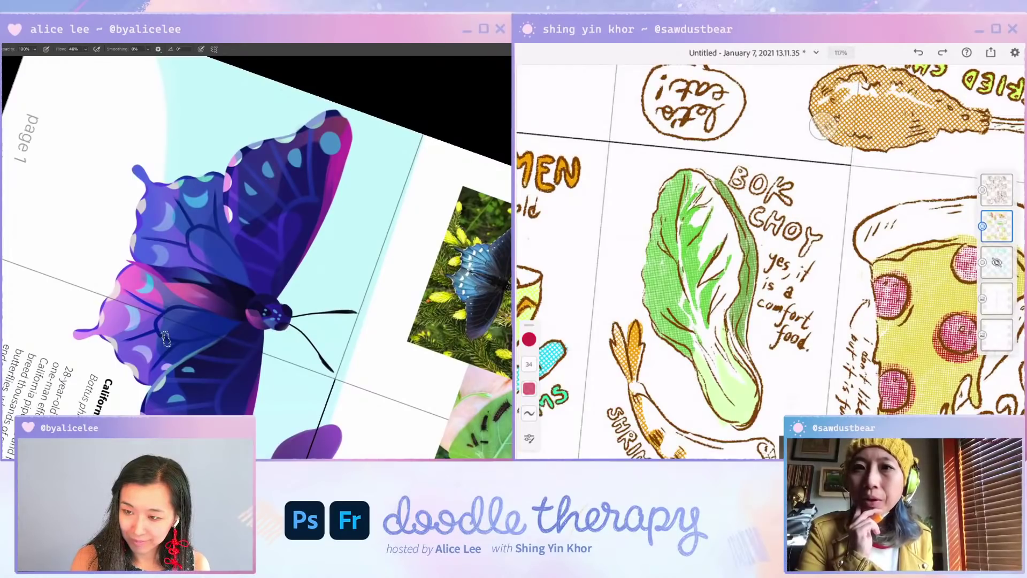
pyautogui.press('r')
pyautogui.moveTo(289, 214)
pyautogui.mouseDown()
pyautogui.moveTo(217, 102)
pyautogui.moveTo(205, 164)
pyautogui.mouseUp()
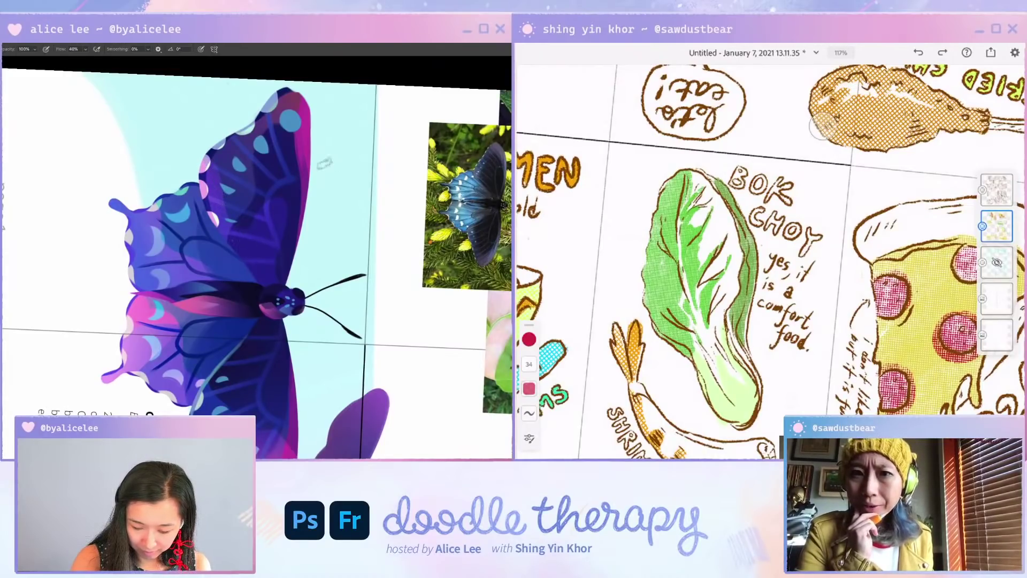
pyautogui.press('r')
pyautogui.moveTo(325, 164); pyautogui.dragTo(312, 304)
pyautogui.press('e')
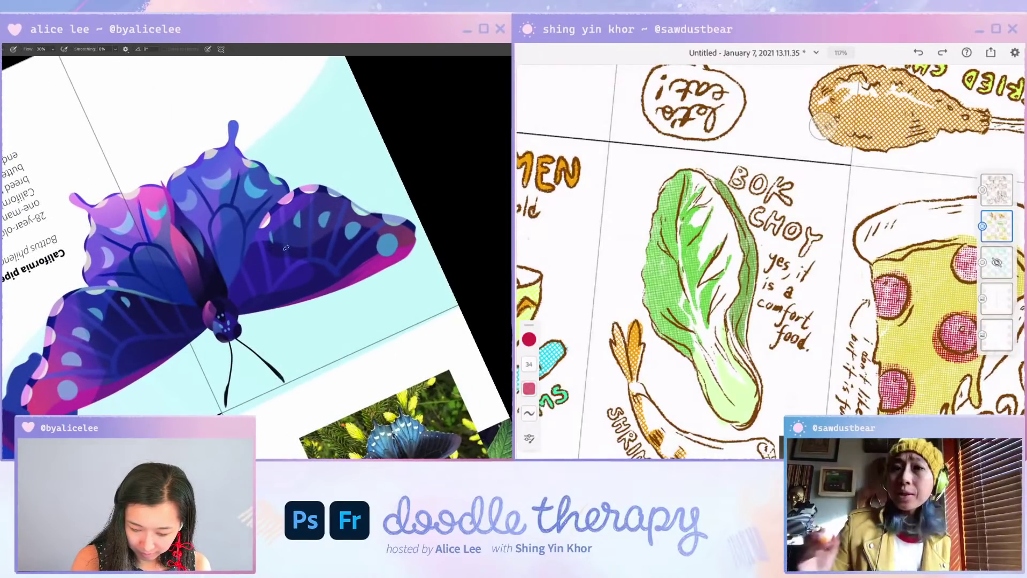
pyautogui.press('Escape')
pyautogui.press('r')
pyautogui.moveTo(329, 319); pyautogui.dragTo(303, 175)
pyautogui.press('e')
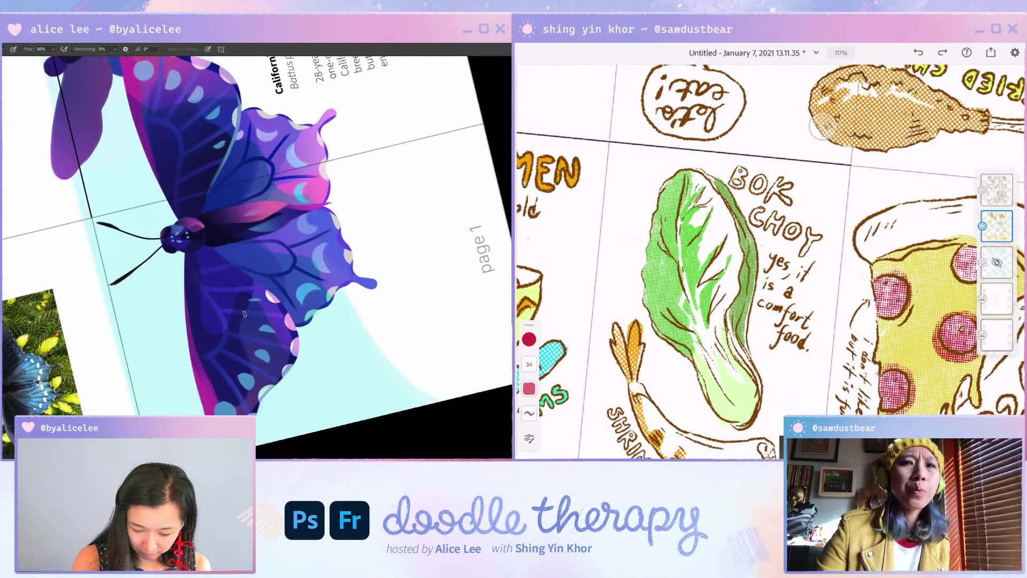
# Step: Brush more violet into the left forewing, trim it with the Eraser, and return the canvas upright
pyautogui.press('r')
pyautogui.press('Escape')
pyautogui.moveTo(277, 399); pyautogui.dragTo(363, 329)
pyautogui.press('b')
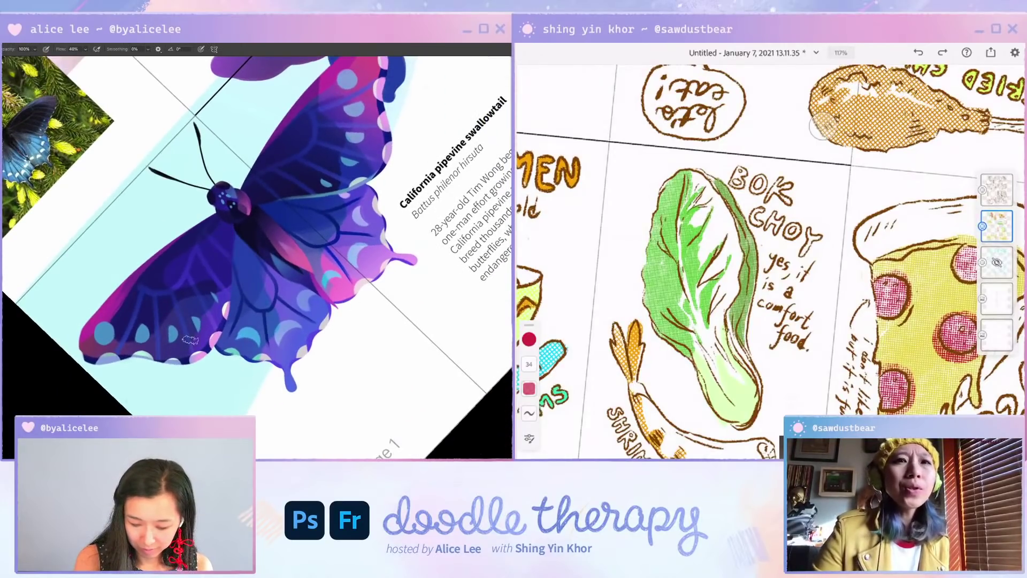
pyautogui.moveTo(384, 249)
pyautogui.mouseDown()
pyautogui.moveTo(228, 359)
pyautogui.moveTo(162, 280)
pyautogui.mouseUp()
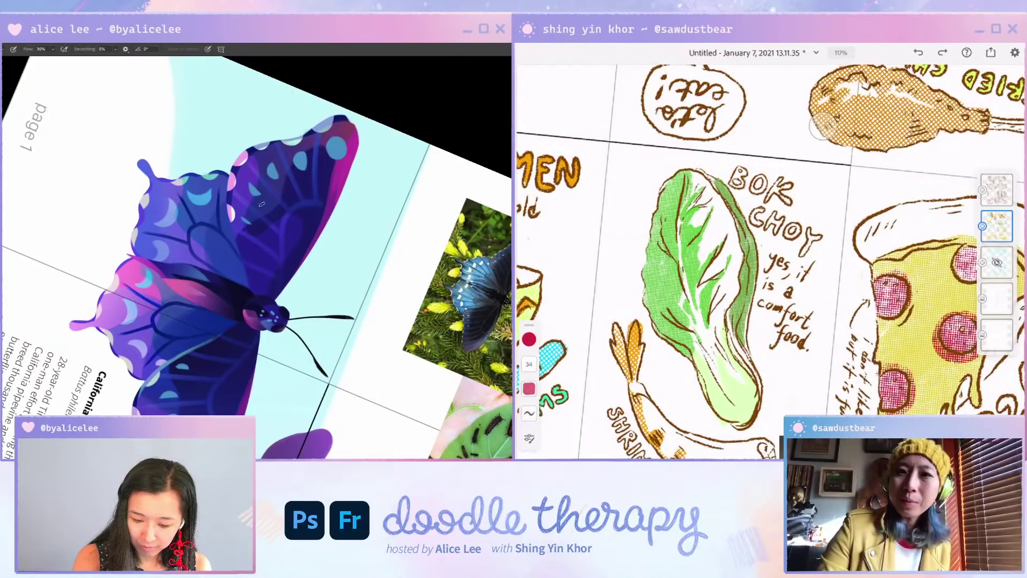
pyautogui.press('Escape')
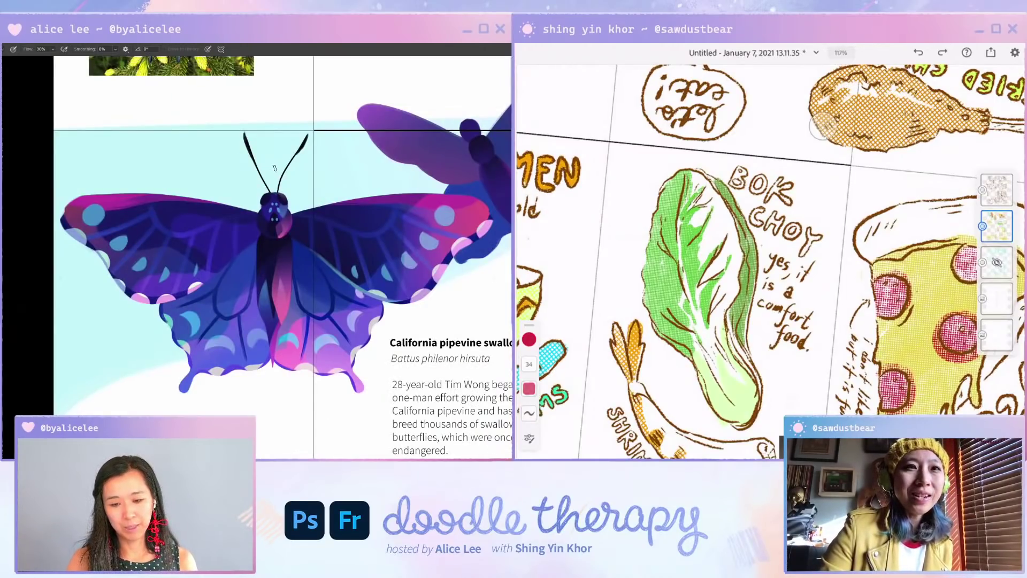
# Step: Brush pink over the right forewing's outer edge spots and violet shading across the wing, rotating the canvas as needed
pyautogui.press('r')
pyautogui.moveTo(274, 168); pyautogui.dragTo(414, 328)
pyautogui.press('b')
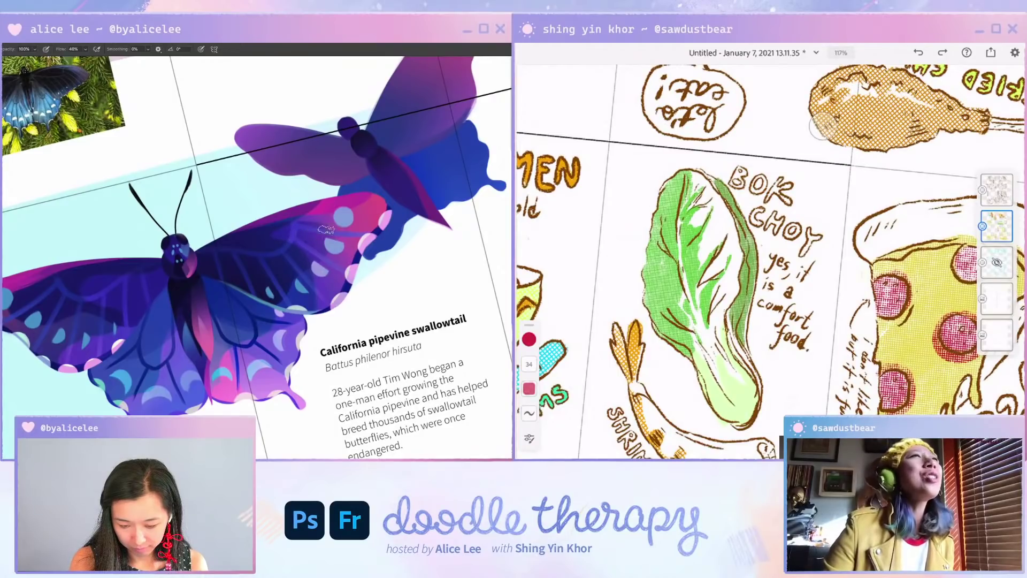
pyautogui.press('r')
pyautogui.moveTo(427, 228)
pyautogui.mouseDown()
pyautogui.moveTo(435, 257)
pyautogui.moveTo(274, 298)
pyautogui.mouseUp()
pyautogui.press('r')
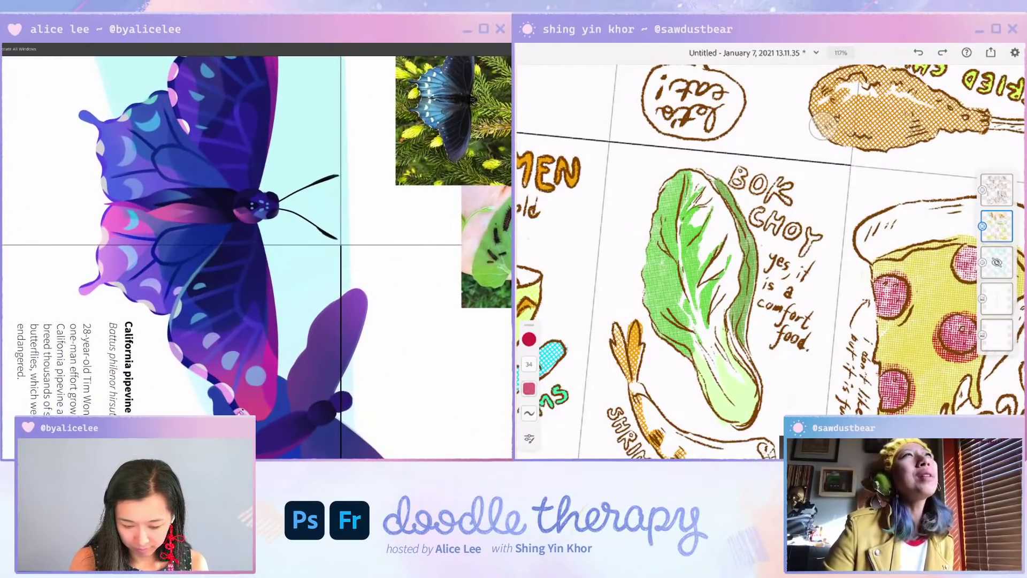
pyautogui.moveTo(282, 336); pyautogui.dragTo(319, 289)
pyautogui.press('r')
pyautogui.moveTo(303, 350); pyautogui.dragTo(329, 344)
# Step: Refine the right forewing's violet shading with the Eraser and brush, and check the upright butterfly within the page layout
pyautogui.press('e')
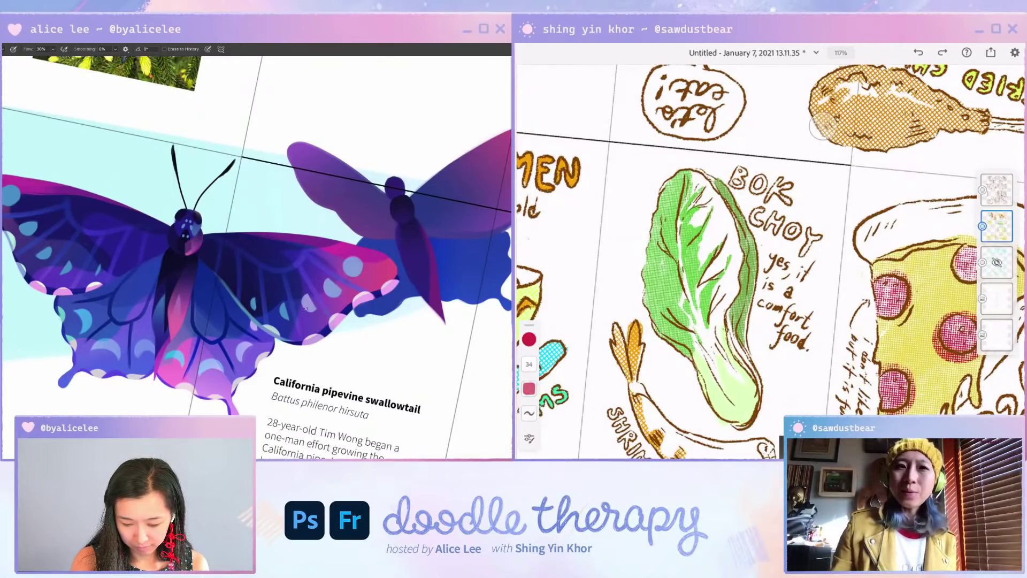
pyautogui.press('b')
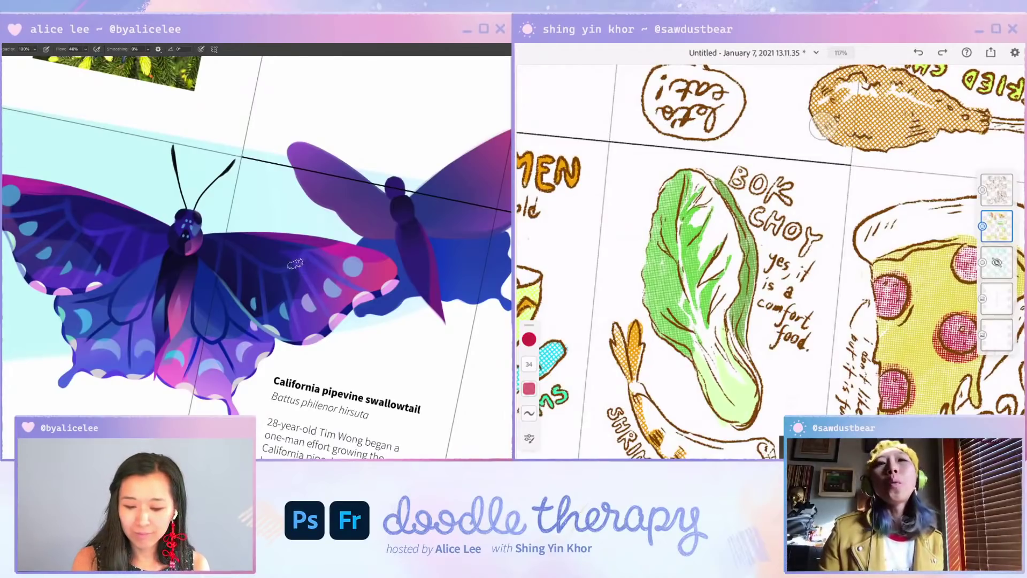
pyautogui.press('e')
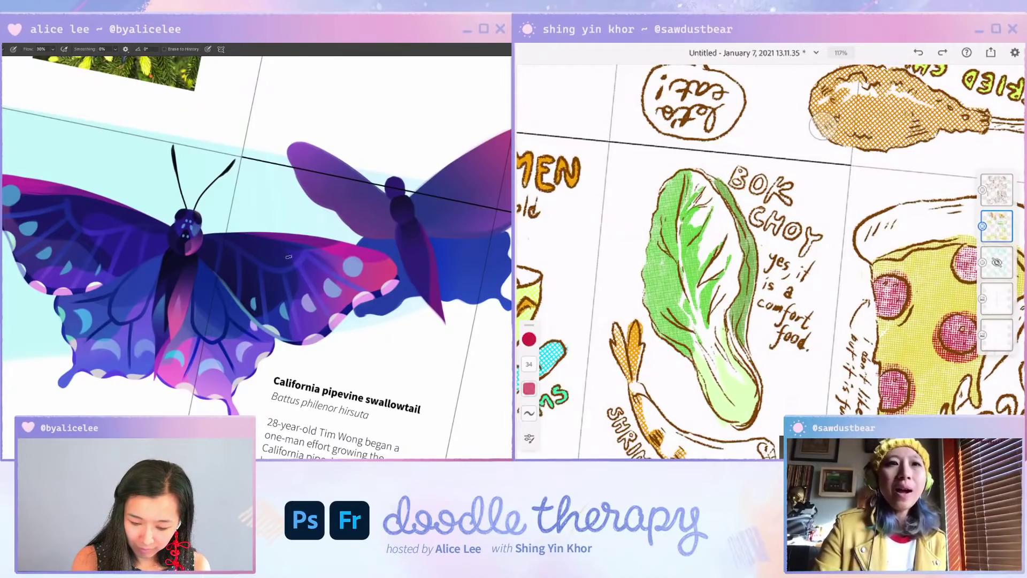
pyautogui.press('b')
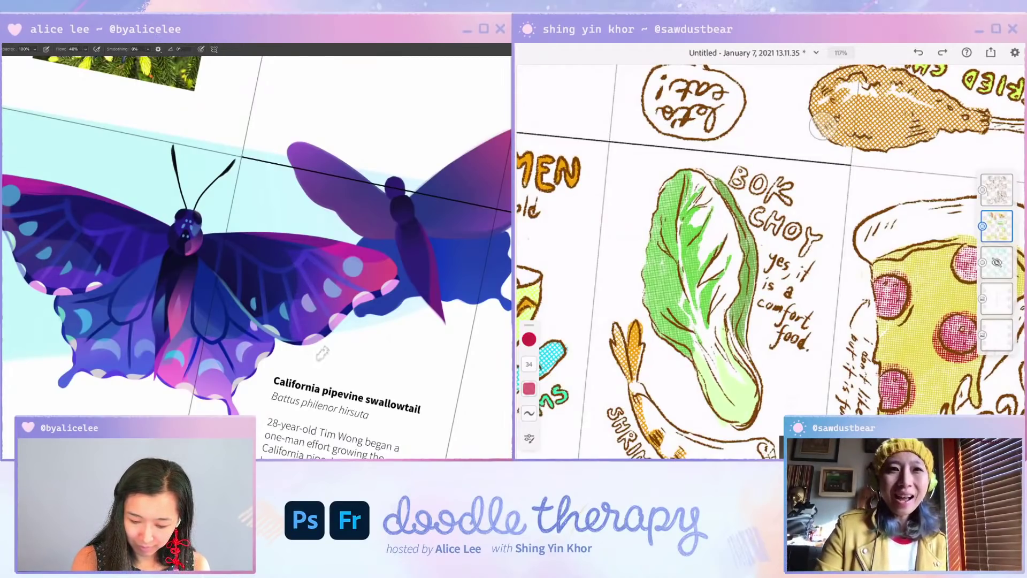
pyautogui.press('Escape')
pyautogui.press('super+minus')
pyautogui.press('super+minus')
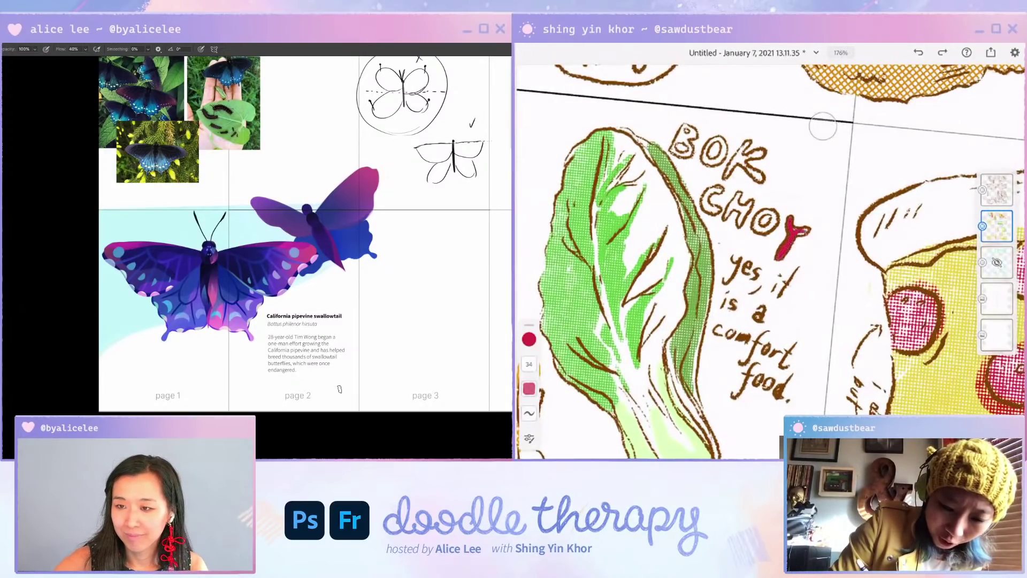
# Step: Select the lower butterfly's antennae artwork and fade the right antenna's tip to violet with a gradient in a sampled colour
pyautogui.press('super+plus')
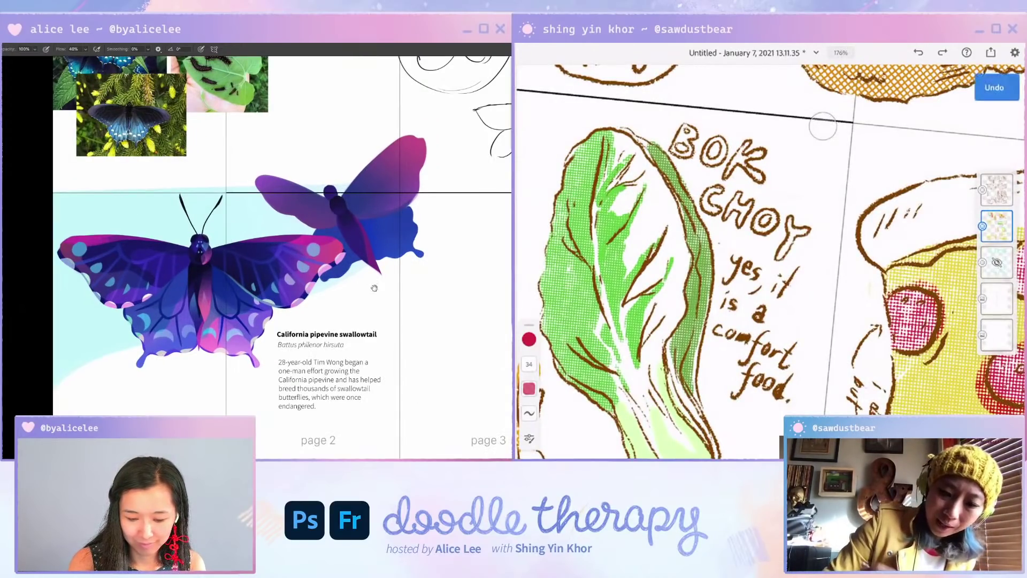
pyautogui.moveTo(373, 287)
pyautogui.mouseDown()
pyautogui.moveTo(417, 258)
pyautogui.moveTo(338, 210)
pyautogui.moveTo(336, 237)
pyautogui.moveTo(437, 277)
pyautogui.moveTo(423, 303)
pyautogui.mouseUp()
pyautogui.press('super+plus')
pyautogui.press('v')
pyautogui.moveTo(347, 279); pyautogui.dragTo(340, 297)
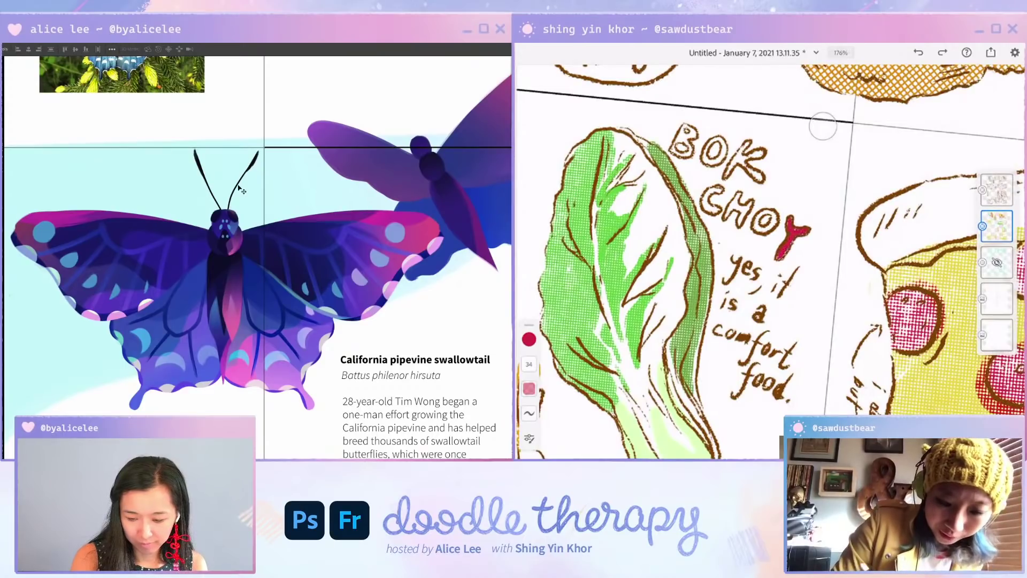
pyautogui.press('g')
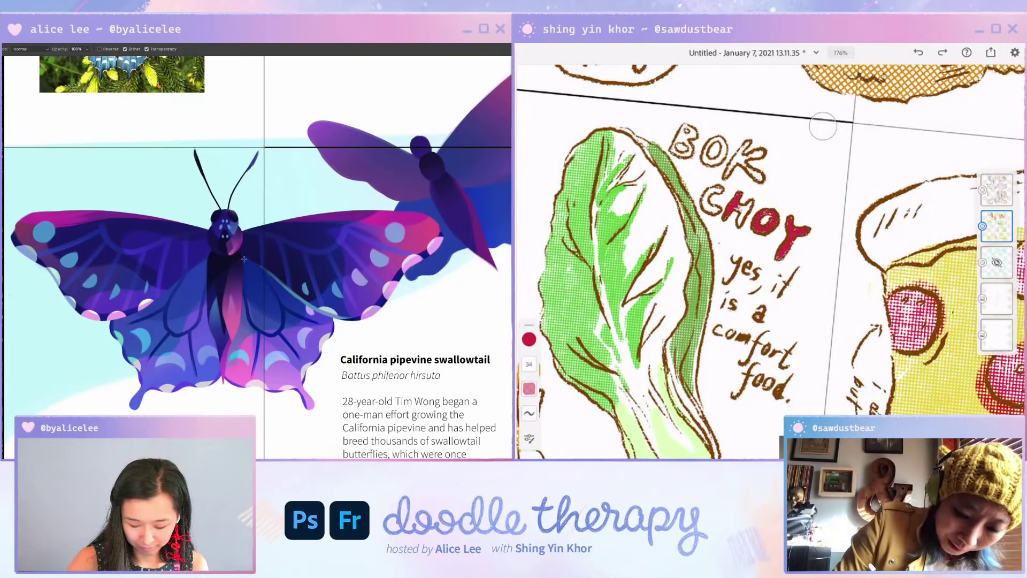
pyautogui.press('i')
pyautogui.press('g')
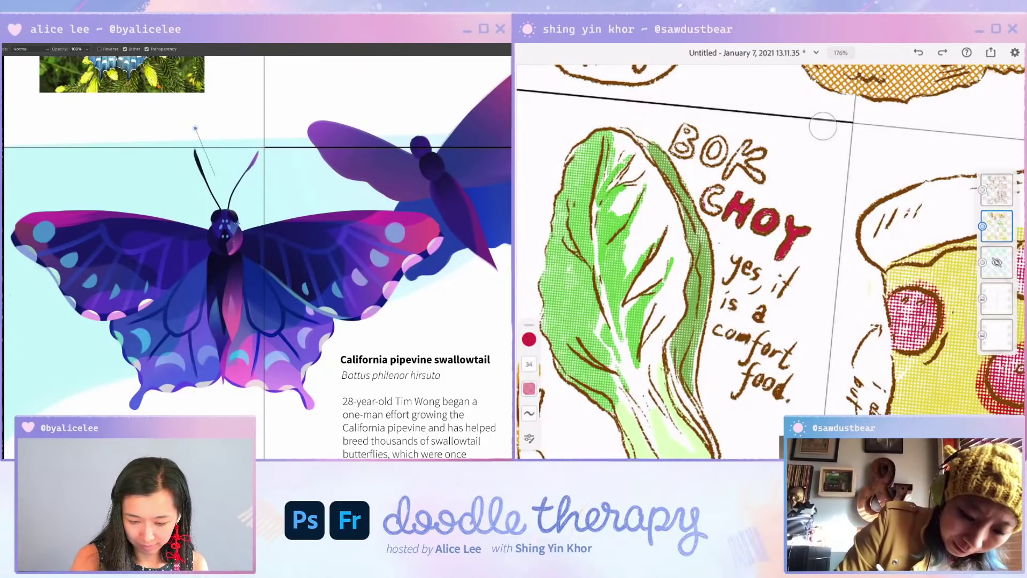
# Step: Fill the C of CHOY with crimson in Fresco, and fade the left antenna's tip to pink with a gradient in Photoshop
pyautogui.moveTo(705, 190); pyautogui.dragTo(717, 212)
pyautogui.moveTo(194, 145); pyautogui.dragTo(210, 188)
pyautogui.press('i')
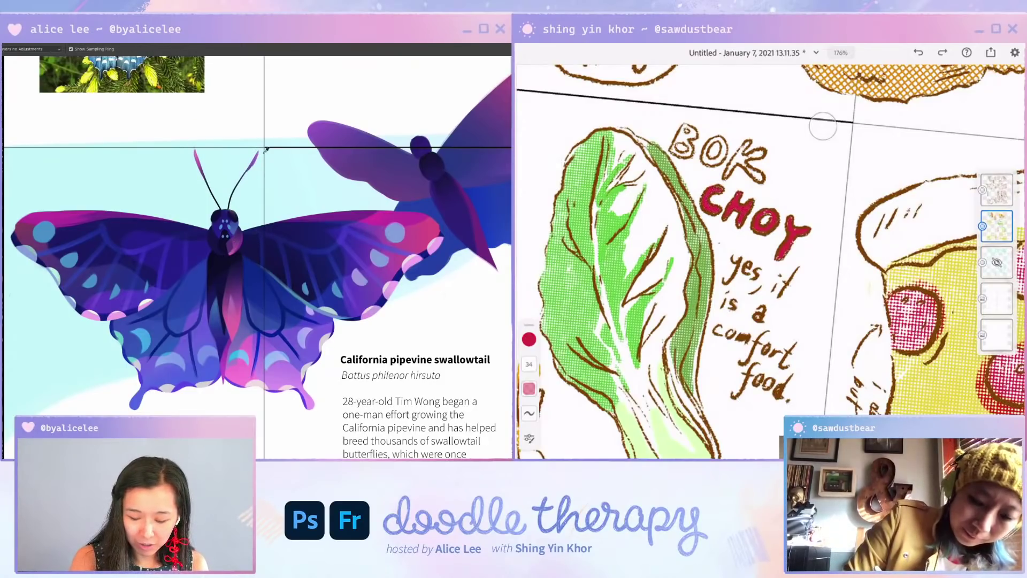
pyautogui.press('g')
# Step: In Photoshop, apply more gradients to both antenna tips and undo the last two changes, while filling the K of BOK with crimson in Fresco
pyautogui.moveTo(259, 143); pyautogui.dragTo(243, 173)
pyautogui.moveTo(746, 143); pyautogui.dragTo(728, 175)
pyautogui.moveTo(198, 126); pyautogui.dragTo(219, 196)
pyautogui.moveTo(739, 160); pyautogui.dragTo(761, 153)
pyautogui.hotkey('ctrl', 'z')
pyautogui.hotkey('ctrl', 'z')
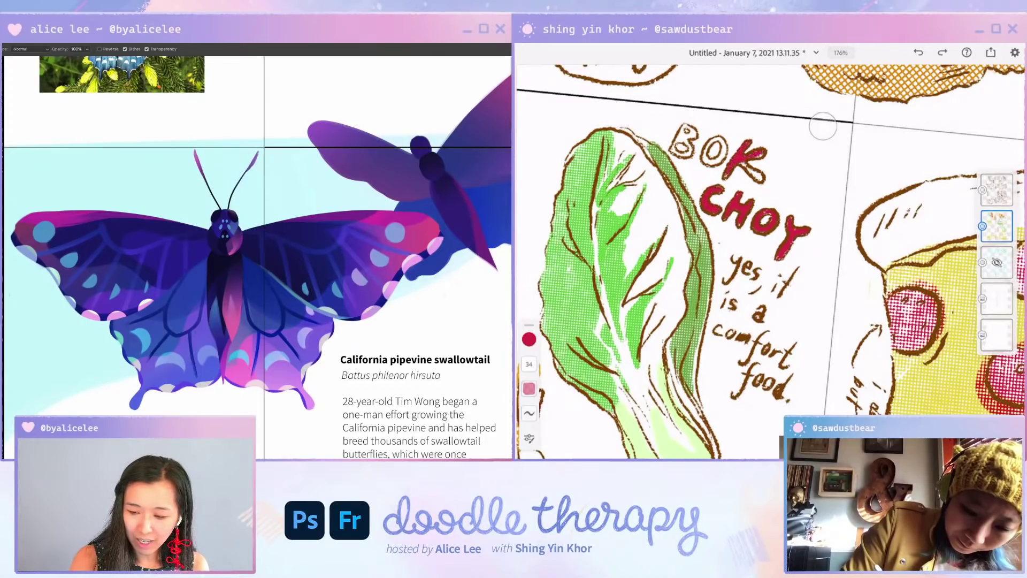
# Step: Apply a violet gradient to the antenna tips in Photoshop, and fill the B and O of BOK with crimson in Fresco
pyautogui.moveTo(268, 145); pyautogui.dragTo(234, 207)
pyautogui.moveTo(742, 163); pyautogui.dragTo(758, 177)
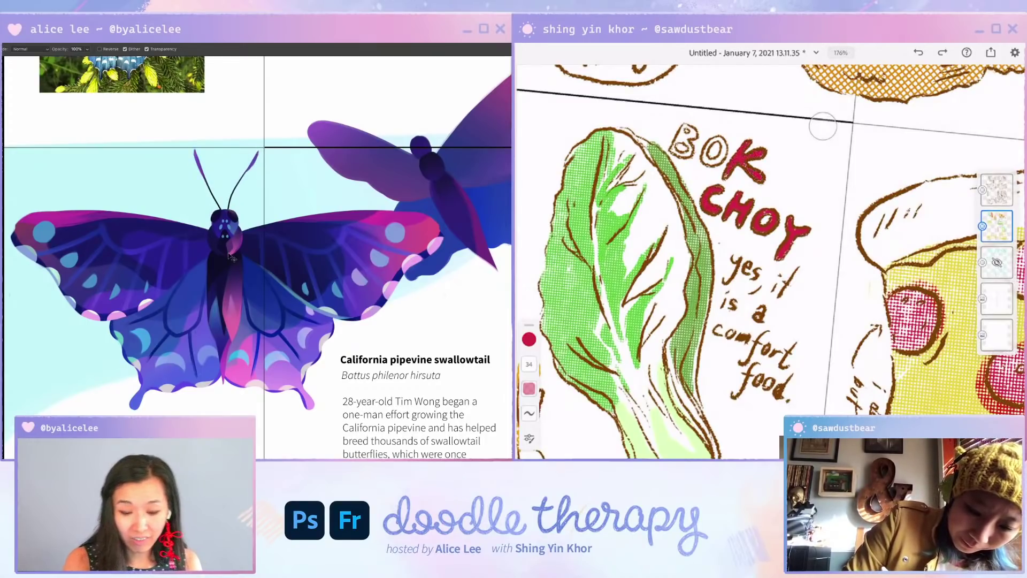
pyautogui.moveTo(714, 140)
pyautogui.mouseDown()
pyautogui.moveTo(705, 157)
pyautogui.moveTo(722, 160)
pyautogui.mouseUp()
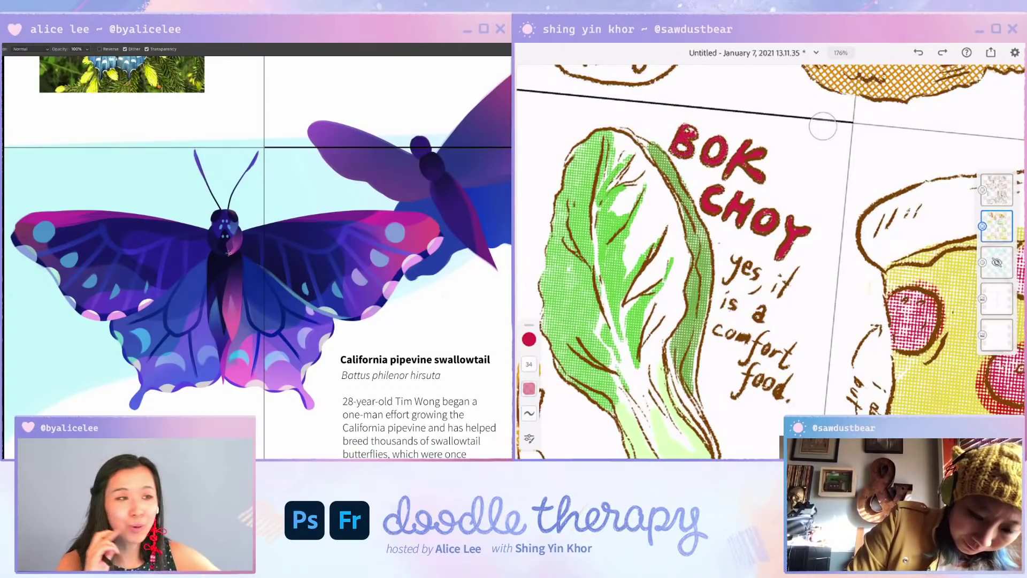
# Step: In Fresco, choose mint green from the recent colours for filling the SHRIMP lettering on page 3
pyautogui.scroll(-5, 819, 309)
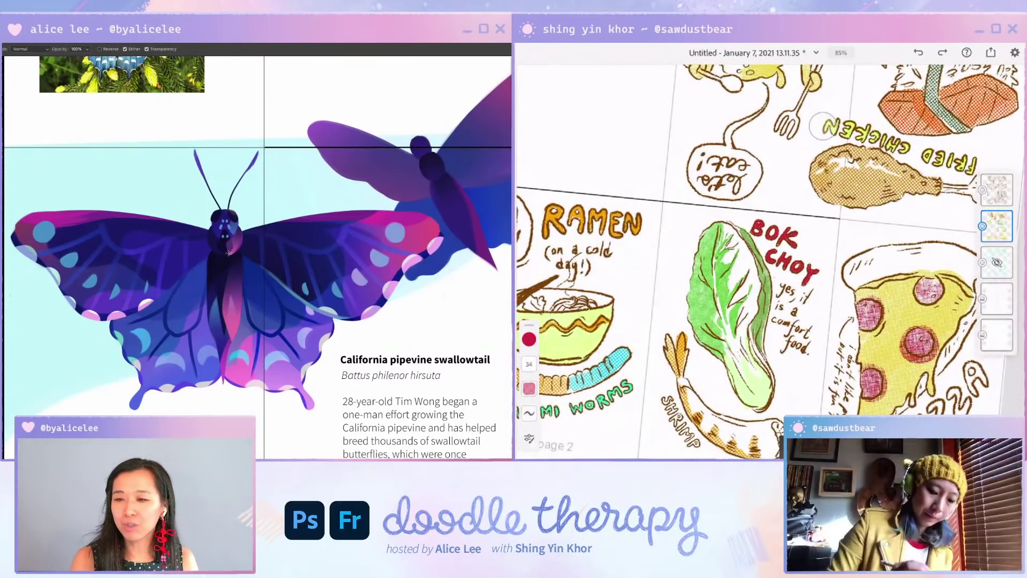
pyautogui.click(528, 338)
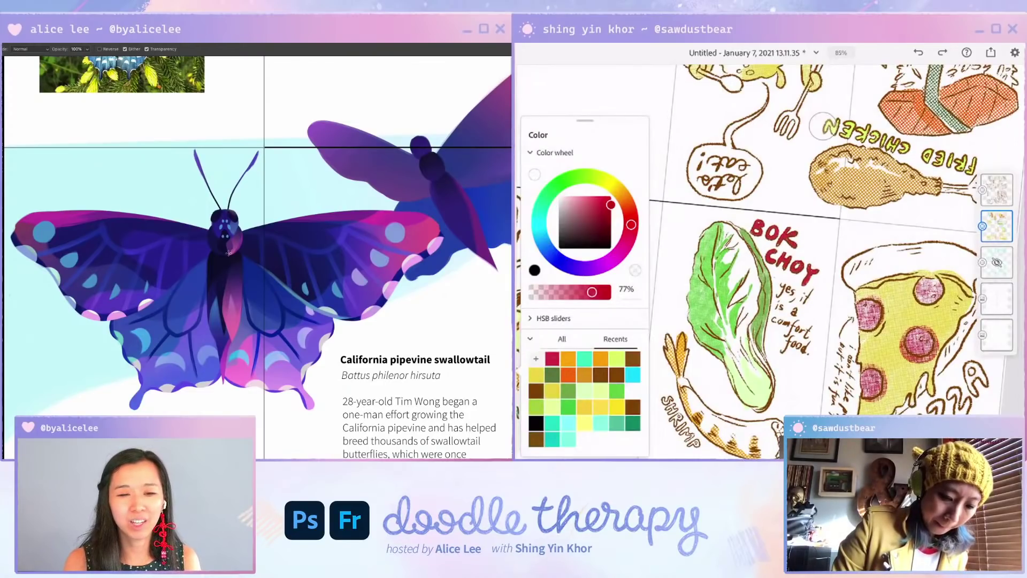
pyautogui.click(584, 359)
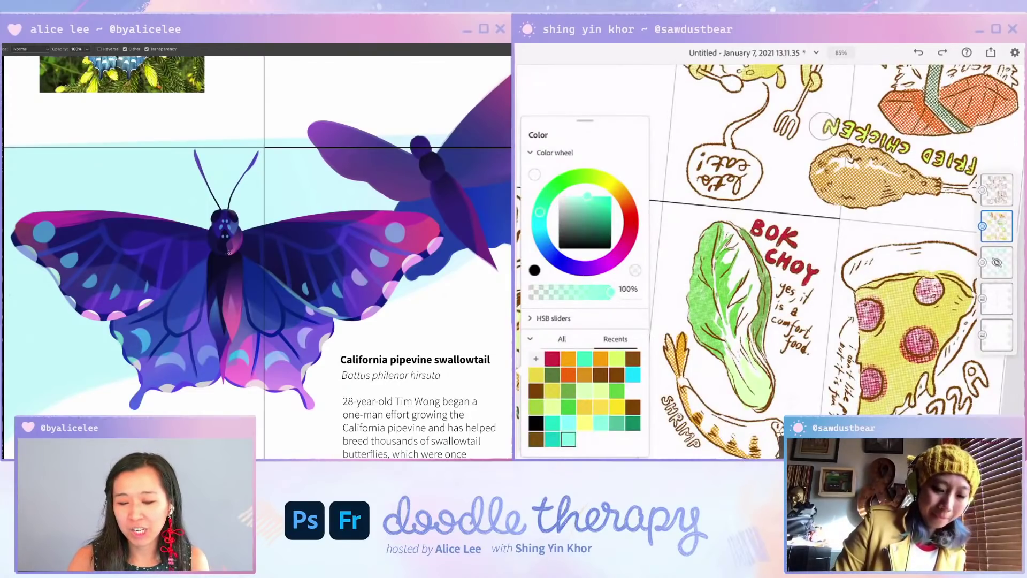
pyautogui.click(678, 448)
pyautogui.scroll(-1, 749, 260)
pyautogui.scroll(3, 770, 259)
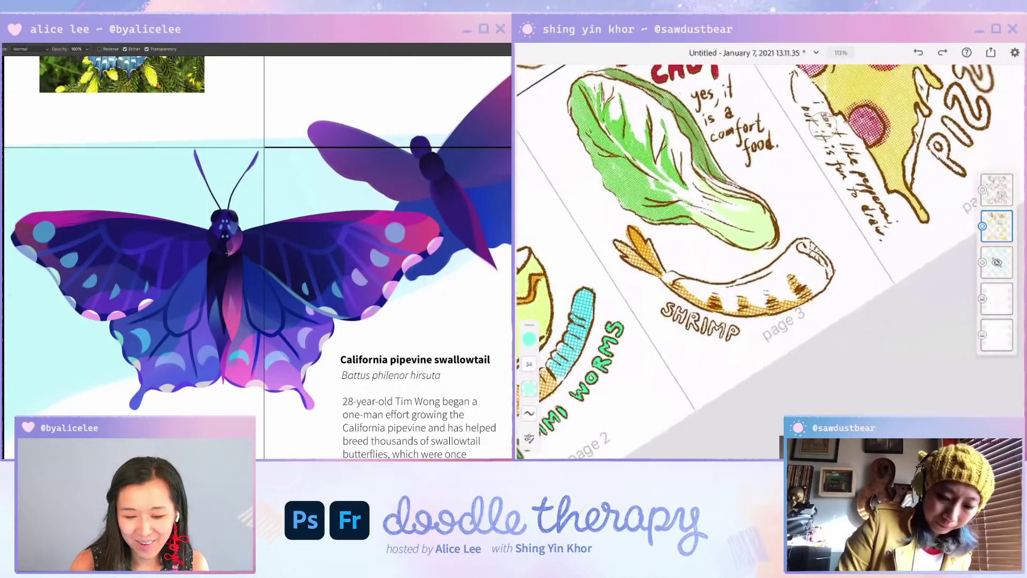
# Step: In Photoshop, paint a short tapered dark feeler beside the butterfly's left antenna on a new layer, undoing and redrawing the stroke twice
pyautogui.moveTo(318, 301); pyautogui.dragTo(294, 354)
pyautogui.press('v')
pyautogui.moveTo(179, 115); pyautogui.dragTo(168, 166)
pyautogui.scroll(2, 266, 201)
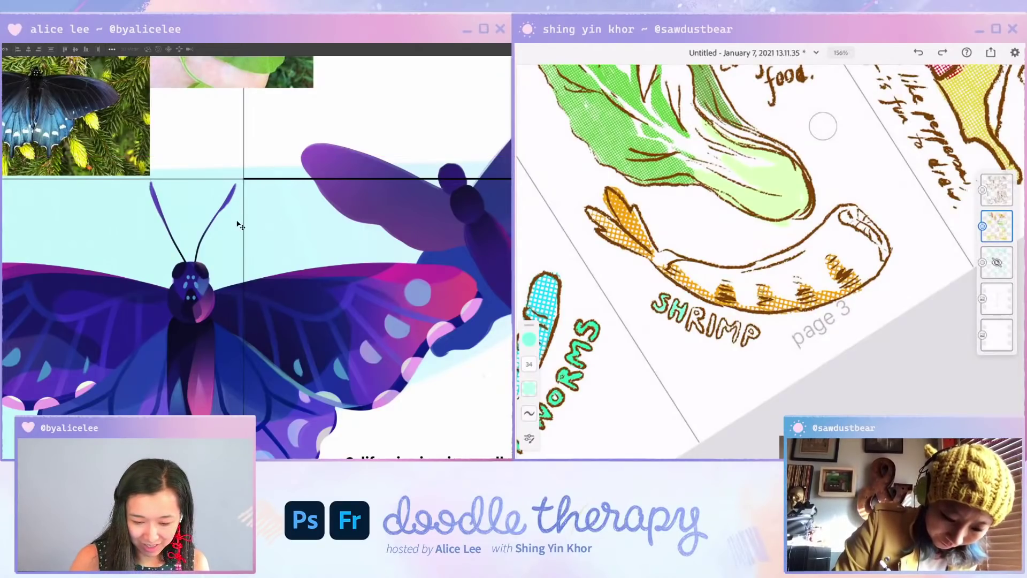
pyautogui.hotkey('ctrl', 'shift', 'n')
pyautogui.press('Return')
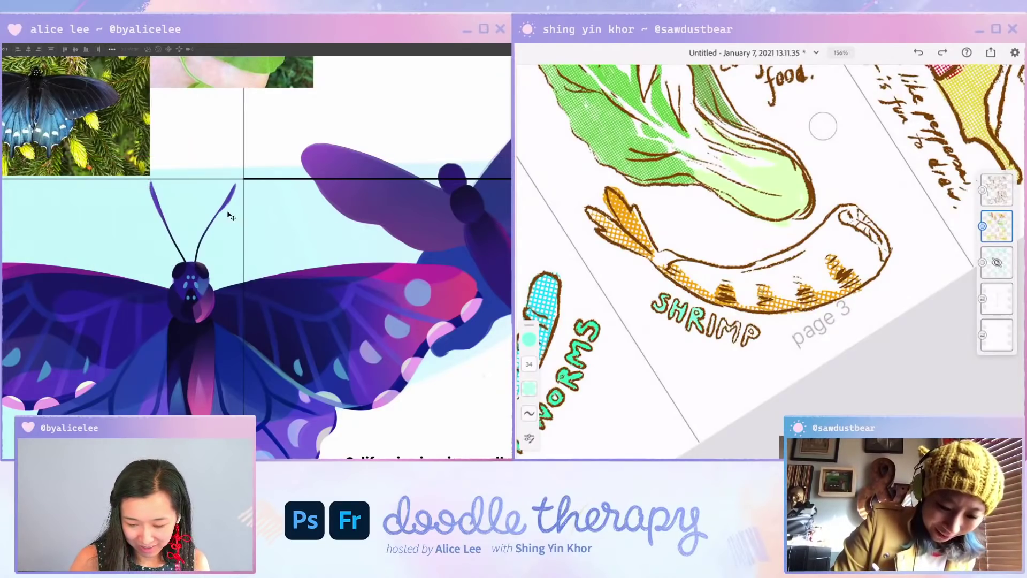
pyautogui.press('i')
pyautogui.press('b')
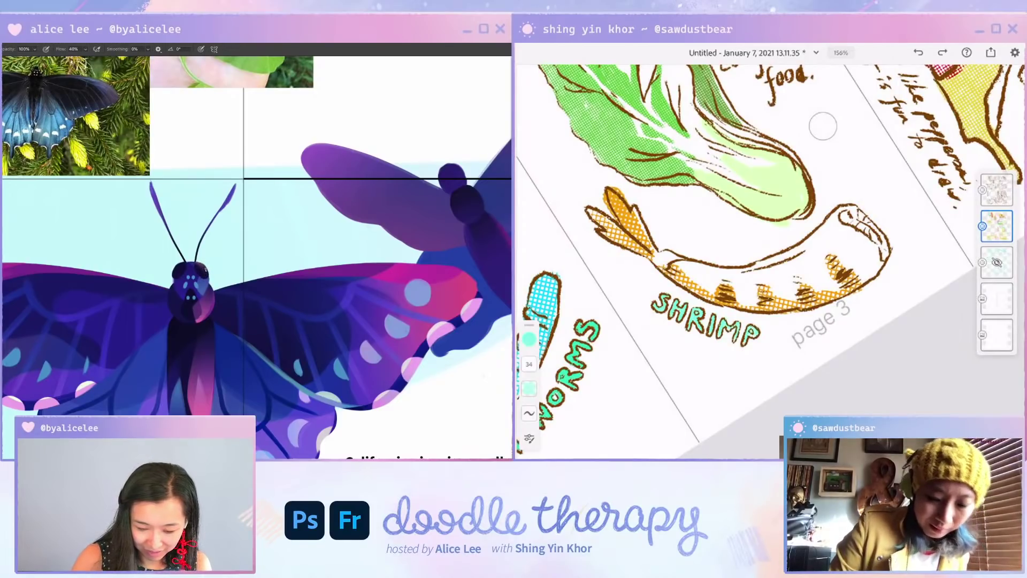
pyautogui.moveTo(138, 202); pyautogui.dragTo(172, 272)
pyautogui.hotkey('ctrl', 'z')
pyautogui.moveTo(136, 225); pyautogui.dragTo(170, 270)
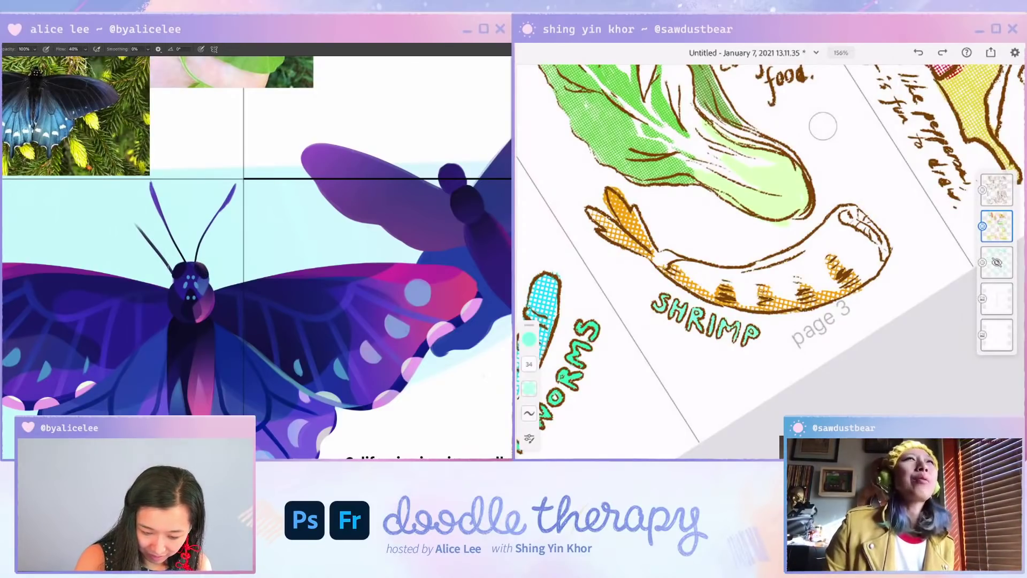
pyautogui.hotkey('ctrl', 'z')
pyautogui.moveTo(133, 204); pyautogui.dragTo(172, 265)
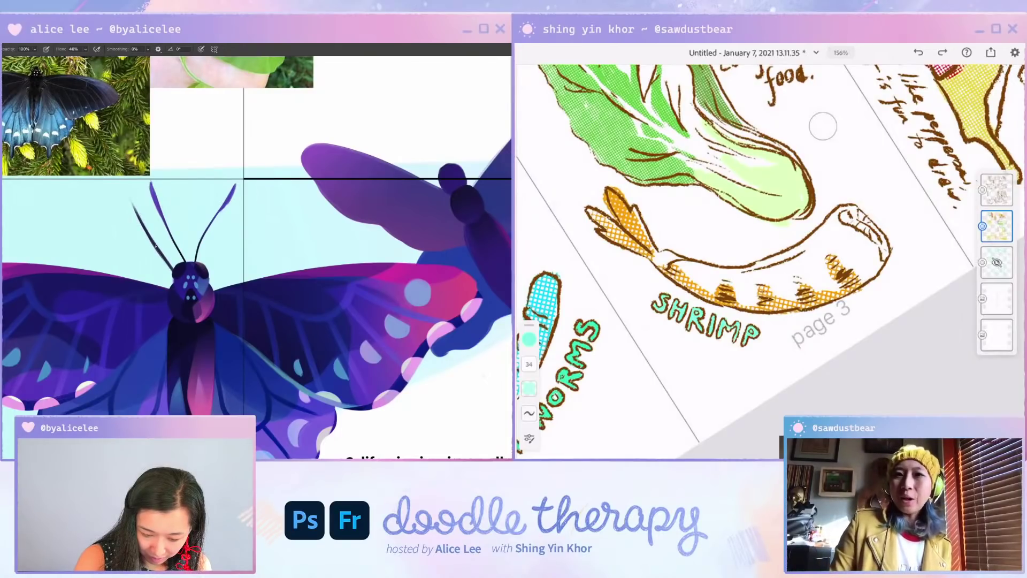
# Step: Add a matching feeler on the other side of the butterfly's head, and refine its shape with the Eraser
pyautogui.press('v')
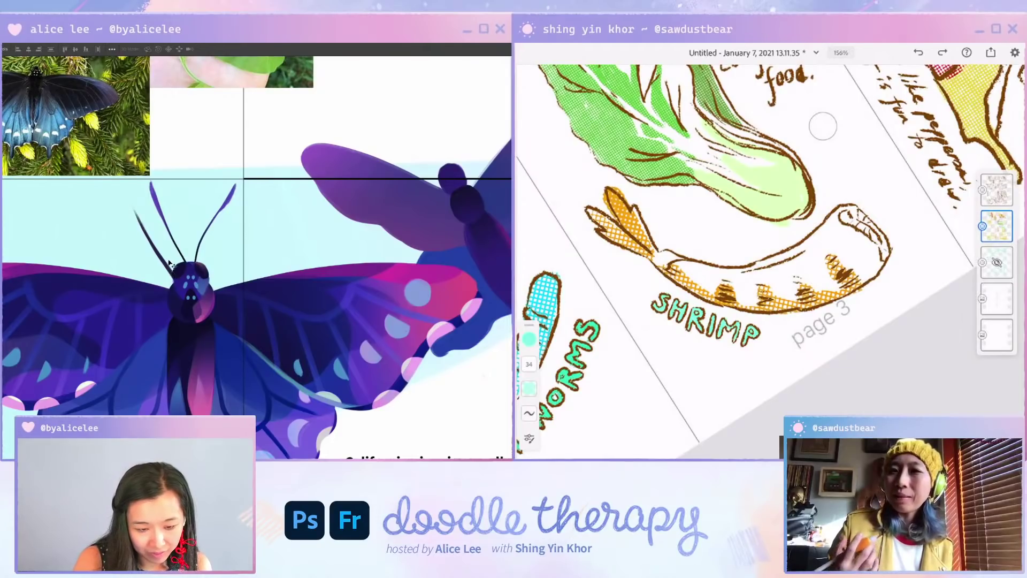
pyautogui.moveTo(173, 274)
pyautogui.mouseDown()
pyautogui.moveTo(201, 384)
pyautogui.moveTo(292, 361)
pyautogui.moveTo(219, 270)
pyautogui.mouseUp()
pyautogui.press('r')
pyautogui.press('b')
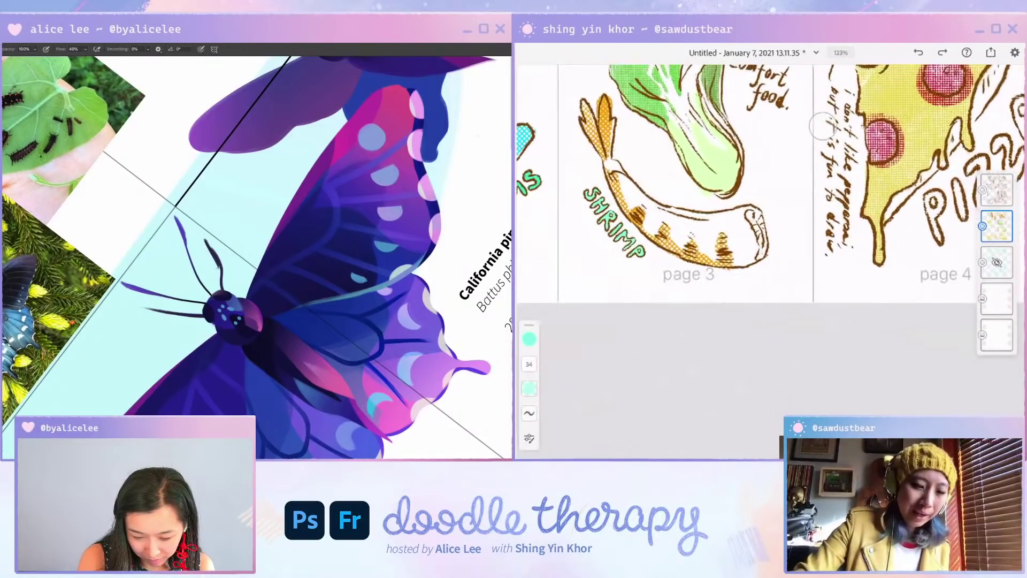
pyautogui.press('e')
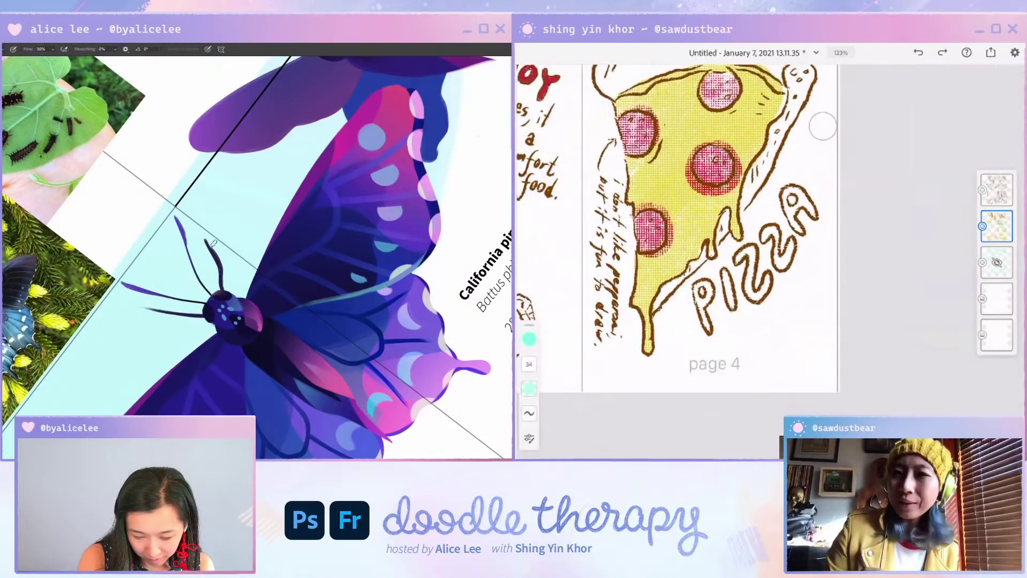
pyautogui.moveTo(217, 253); pyautogui.dragTo(205, 236)
# Step: In Fresco, start colouring inside the P of the PIZZA lettering on page 4
pyautogui.scroll(3, 677, 230)
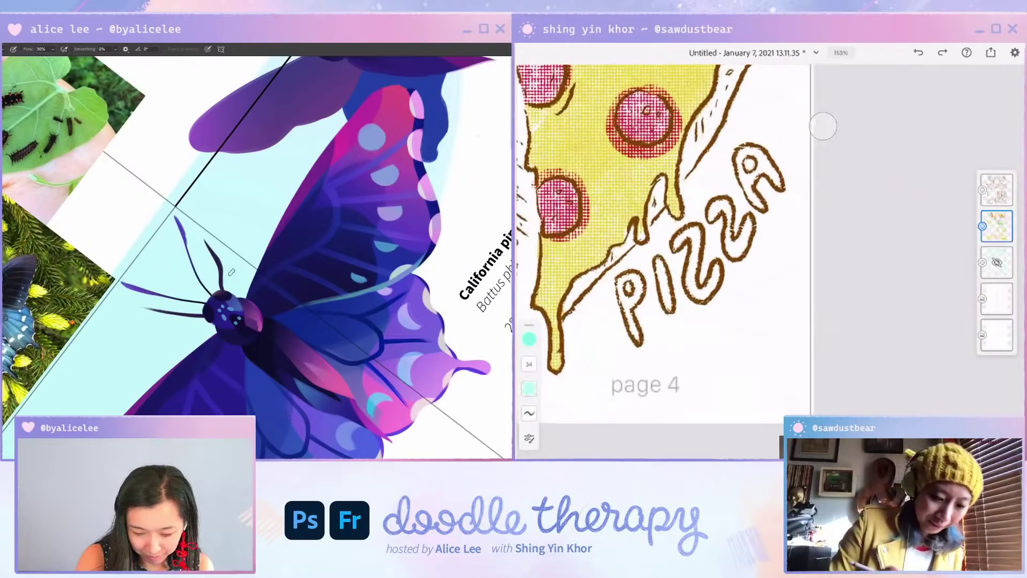
pyautogui.click(620, 284)
pyautogui.press('Escape')
pyautogui.moveTo(621, 295); pyautogui.dragTo(634, 337)
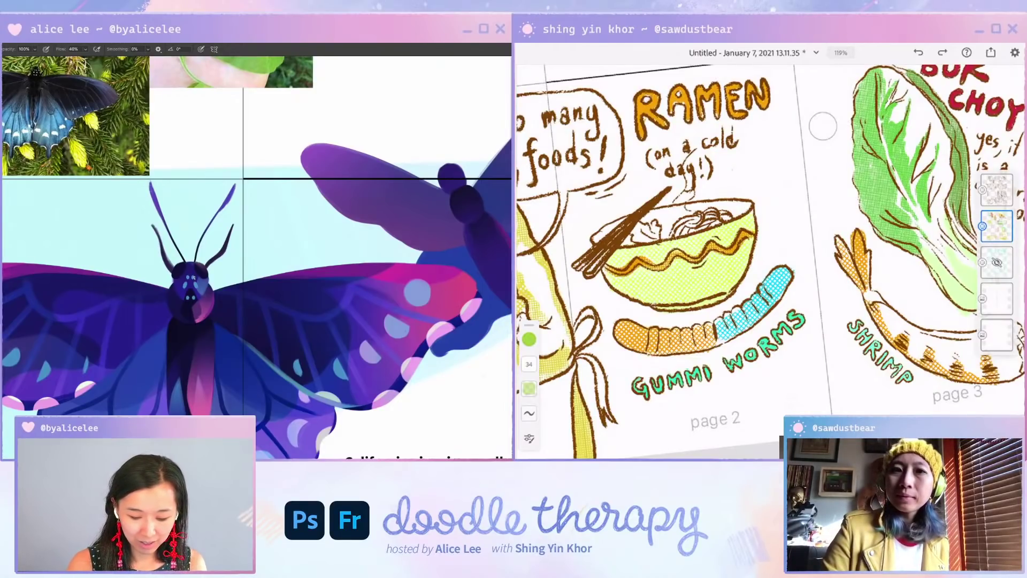
# Step: In Photoshop, clear any selection and check the butterfly's new feelers against the whole butterfly and page layout
pyautogui.moveTo(194, 278); pyautogui.dragTo(193, 187)
pyautogui.press('v')
pyautogui.hotkey('ctrl', 'd')
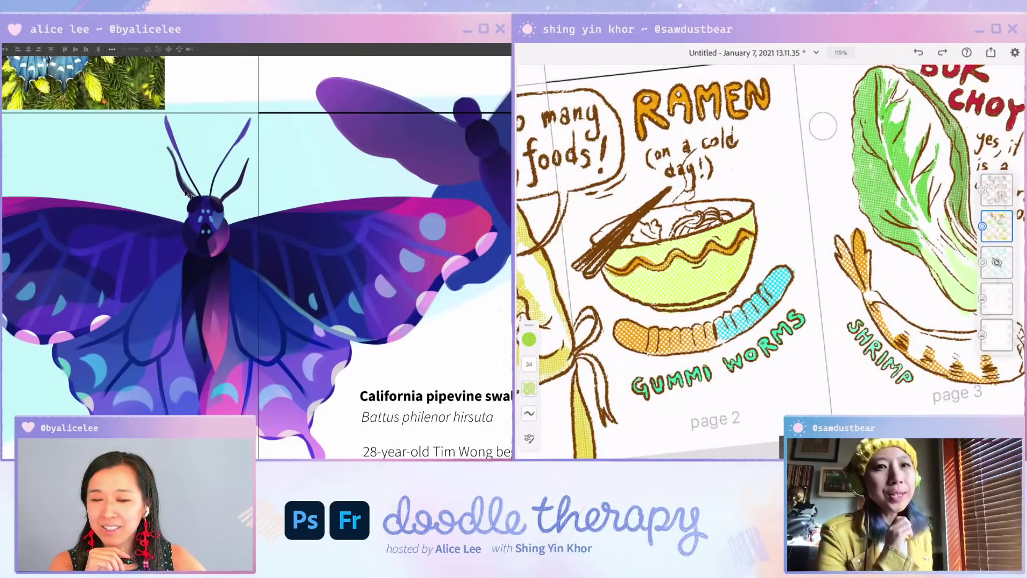
pyautogui.hotkey('ctrl', '-')
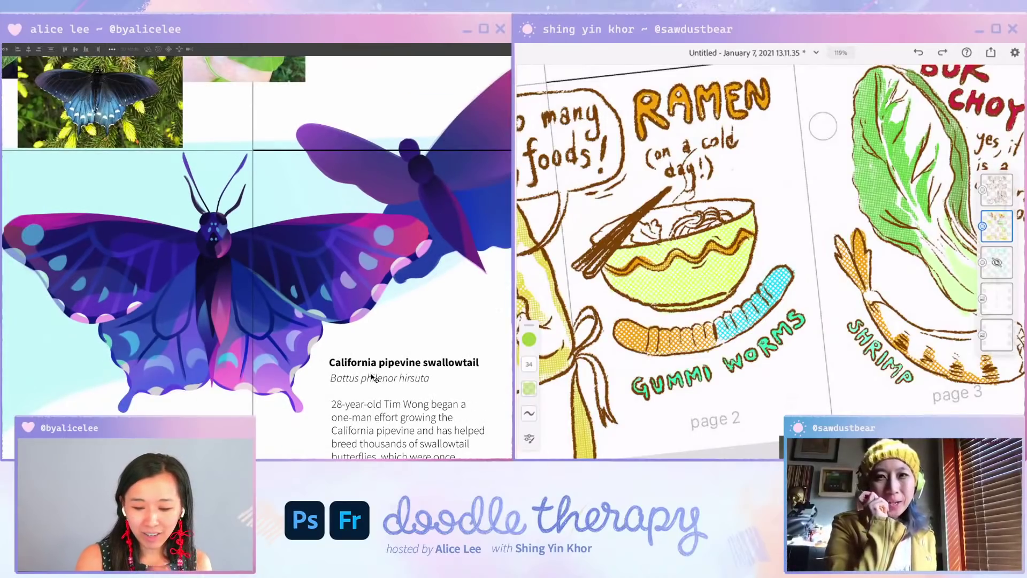